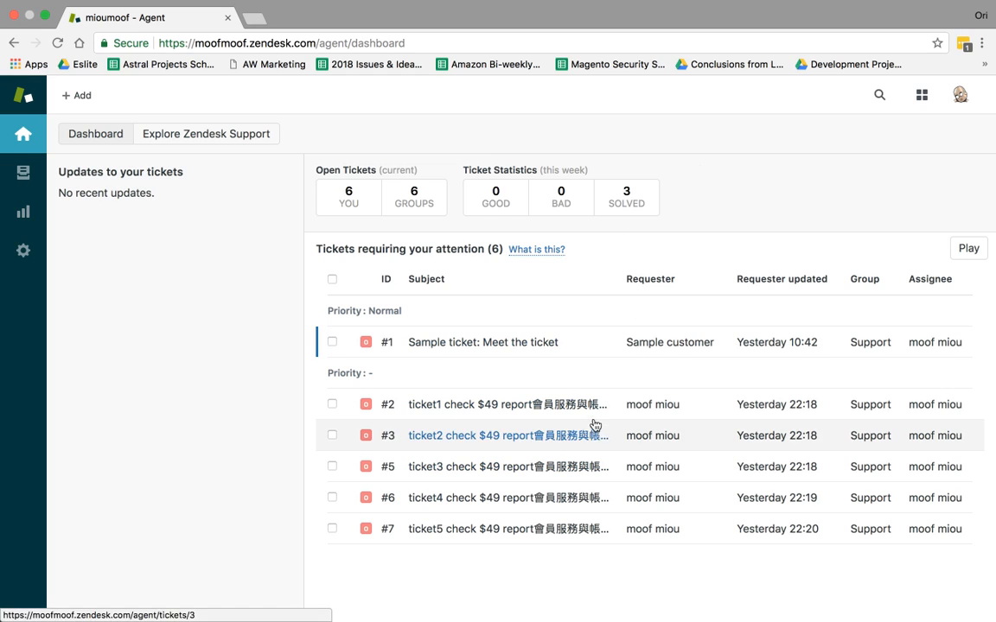
Step: Refresh the ticket views and open the ticket5 check $49 report ticket from Your unsolved tickets
{"action": "mouse_move", "coordinate": [587, 408]}
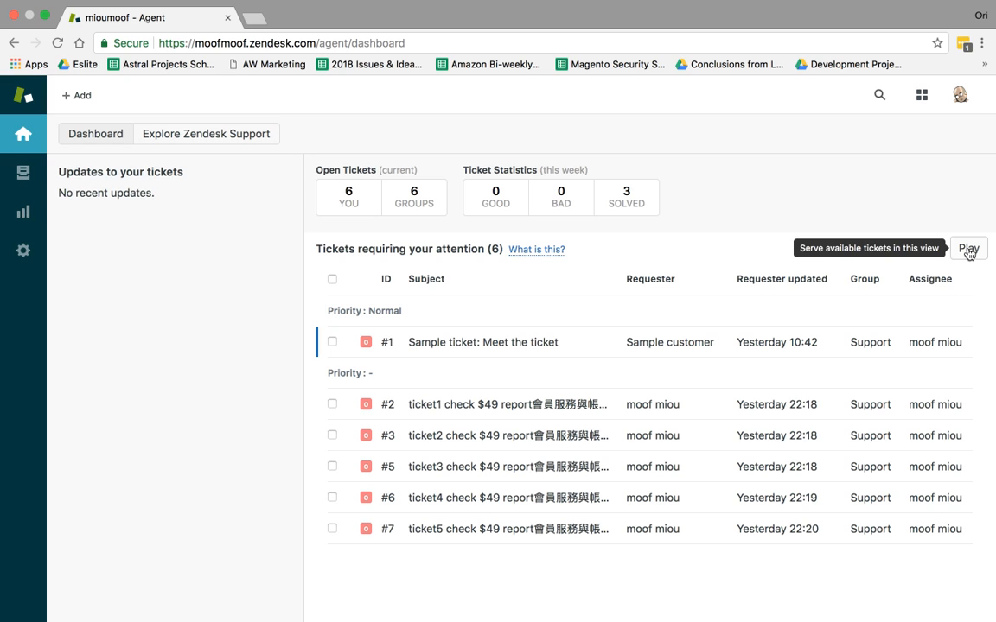
{"action": "mouse_move", "coordinate": [588, 340]}
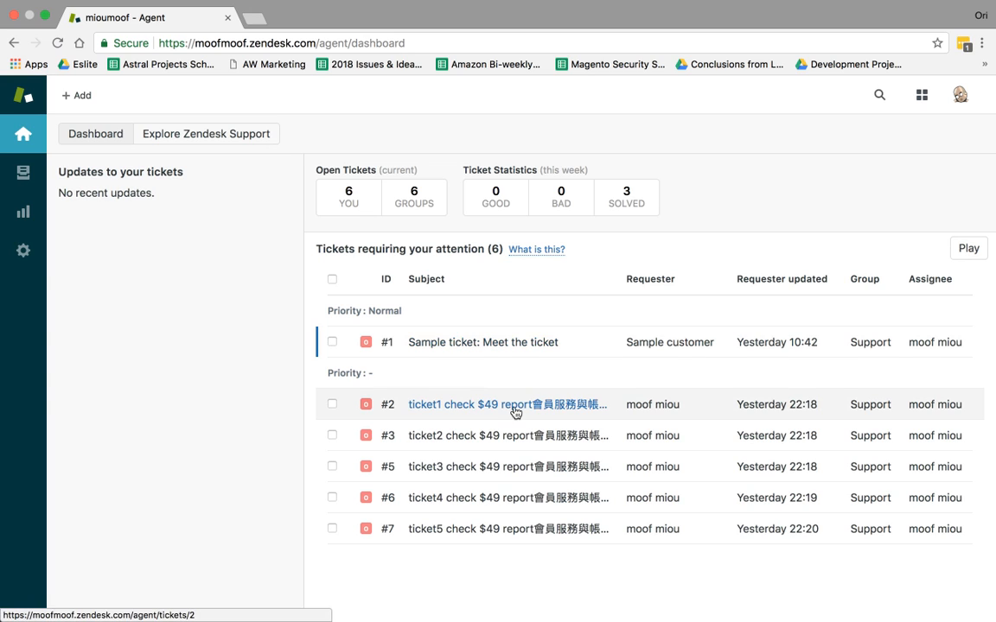
{"action": "mouse_move", "coordinate": [515, 406]}
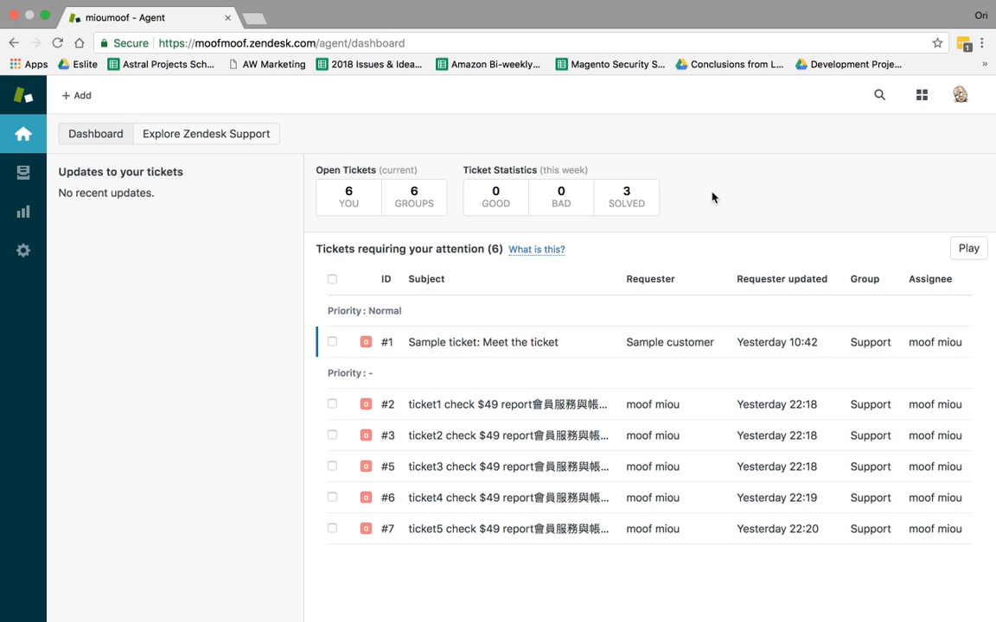
{"action": "left_click", "coordinate": [24, 174]}
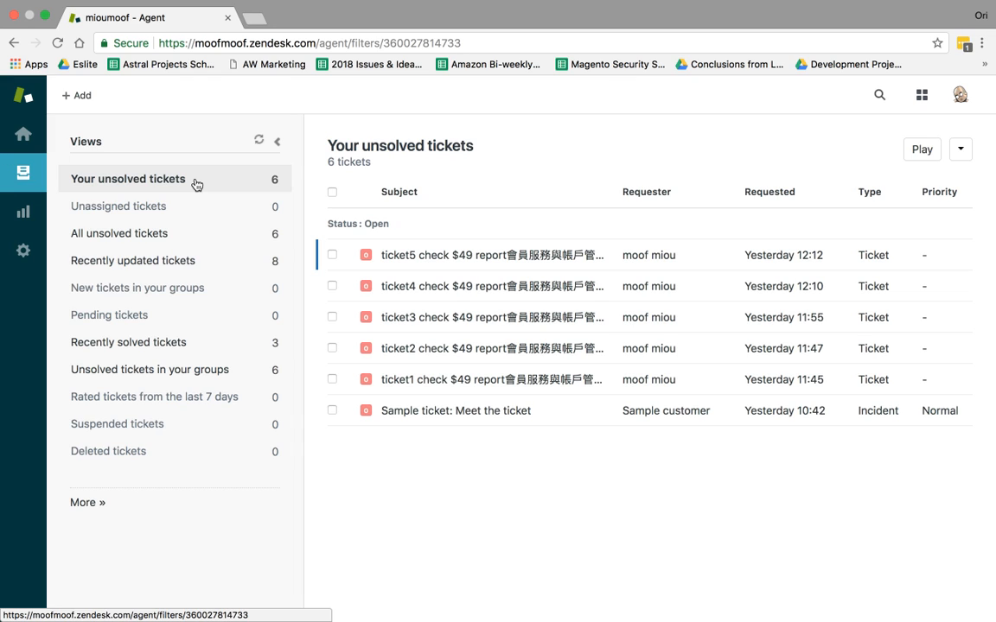
{"action": "left_click", "coordinate": [257, 139]}
{"action": "mouse_move", "coordinate": [548, 264]}
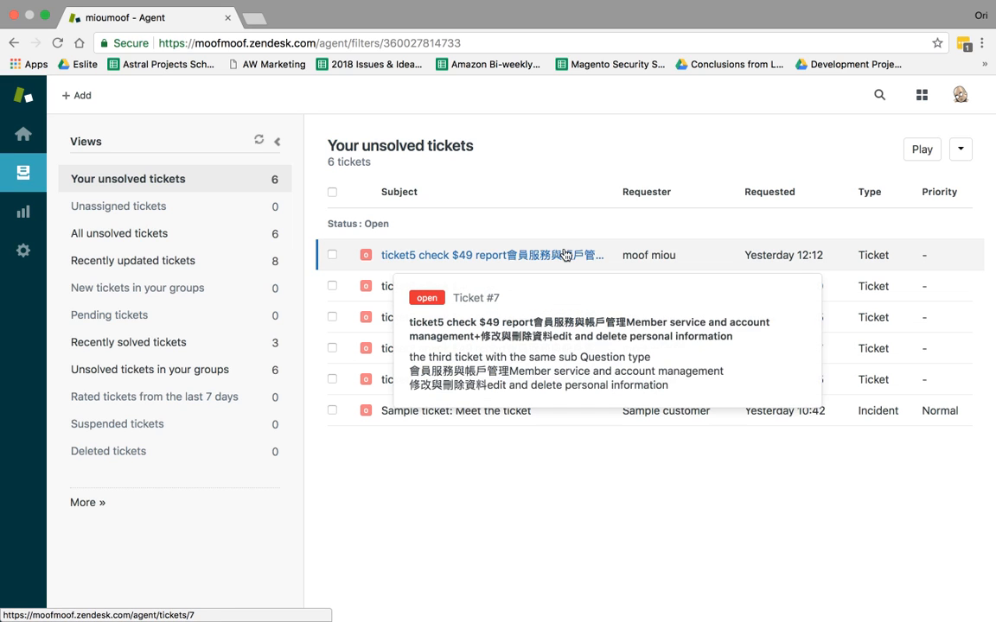
{"action": "left_click", "coordinate": [565, 254]}
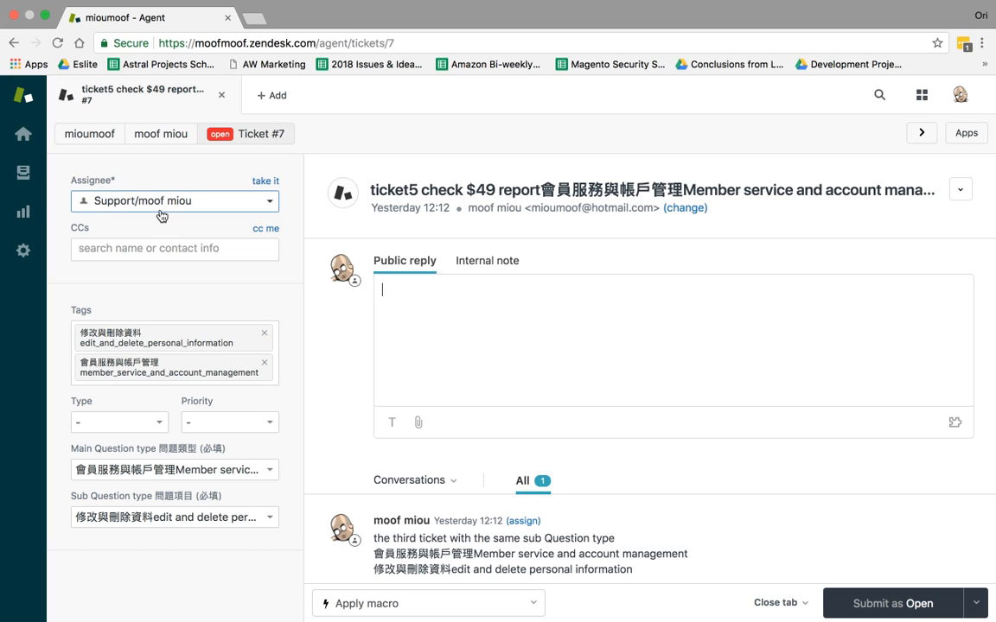
Step: Set the assignee of ticket #7 to the Support group as a whole
{"action": "left_click", "coordinate": [222, 206]}
{"action": "left_click", "coordinate": [199, 224]}
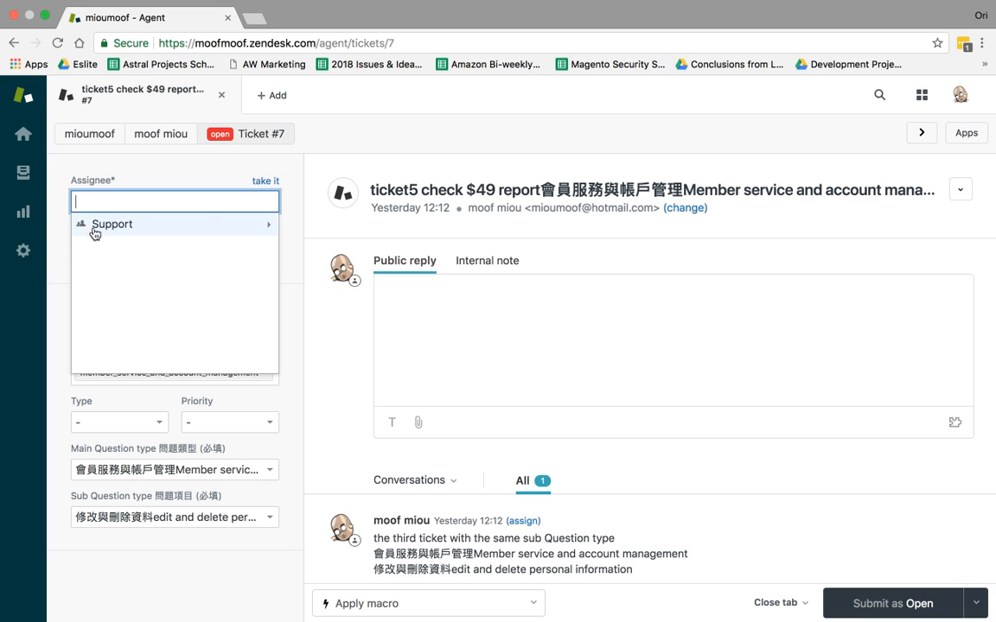
{"action": "left_click", "coordinate": [165, 226]}
{"action": "left_click", "coordinate": [182, 232]}
{"action": "left_click", "coordinate": [160, 229]}
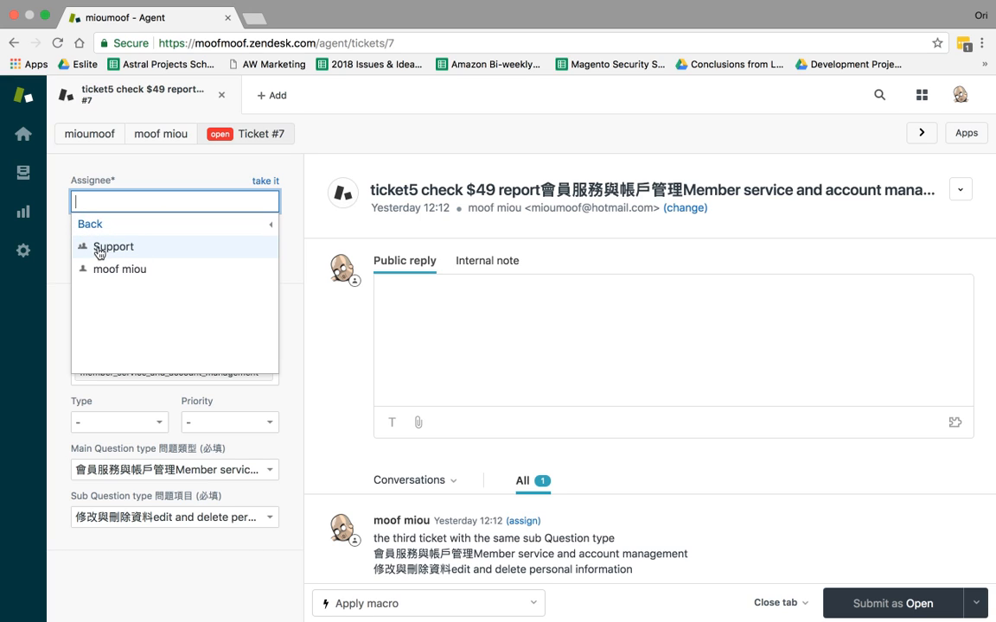
{"action": "left_click", "coordinate": [132, 255]}
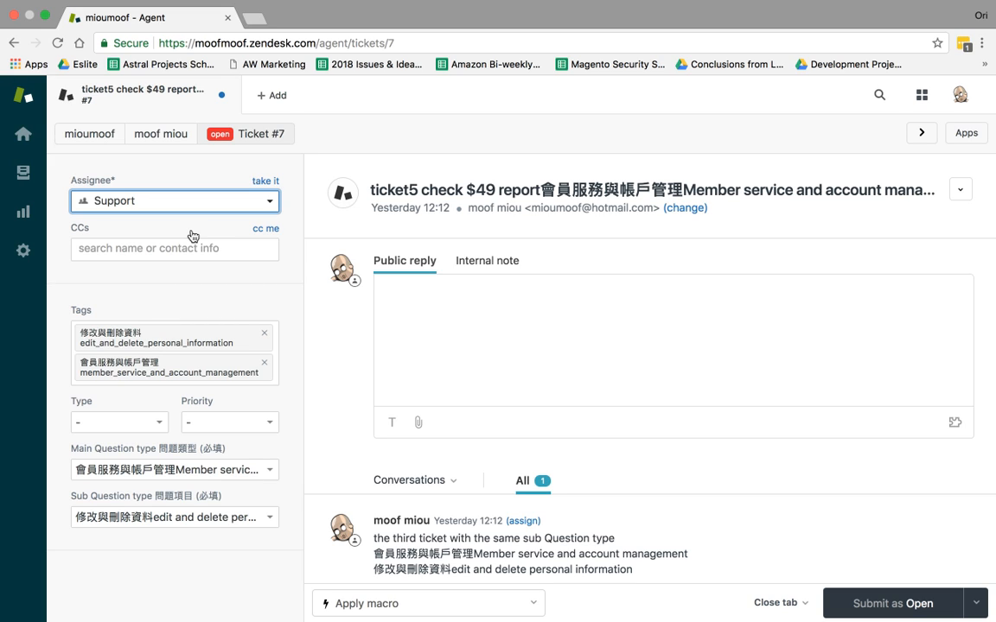
Step: Reassign ticket #7 to the individual agent within the Support group
{"action": "left_click", "coordinate": [216, 197]}
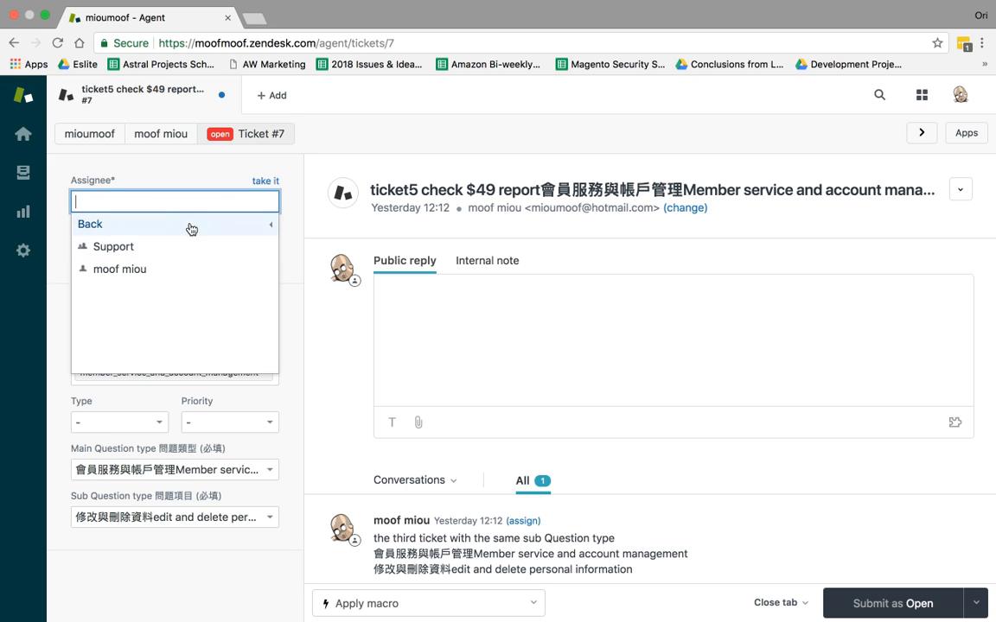
{"action": "left_click", "coordinate": [137, 275]}
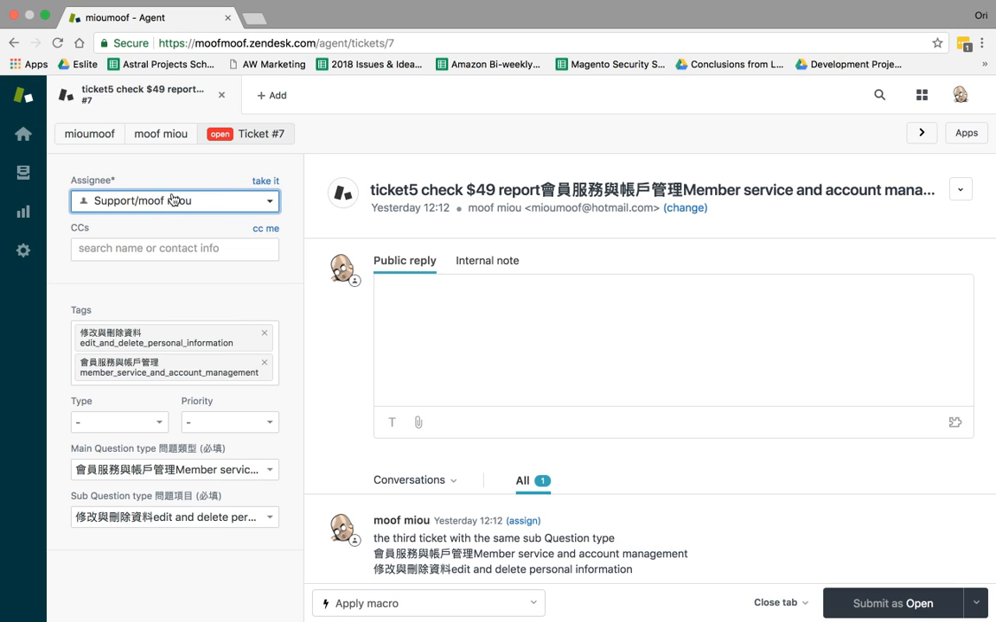
{"action": "left_click", "coordinate": [302, 205]}
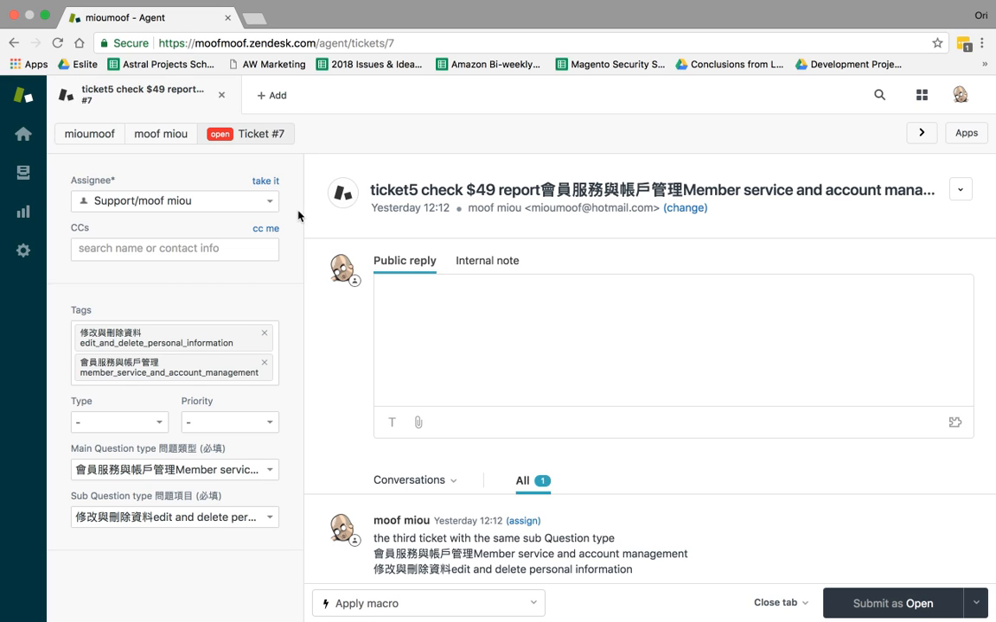
Step: Return to the unsolved tickets list, reopen the ticket5 ticket and check its CCs field
{"action": "left_click", "coordinate": [23, 177]}
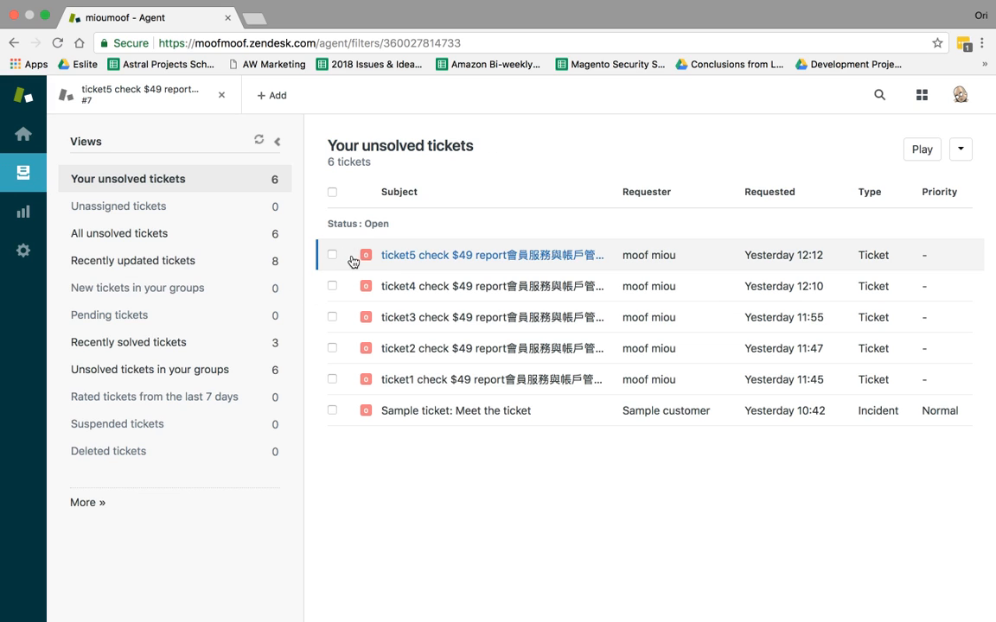
{"action": "left_click", "coordinate": [432, 258]}
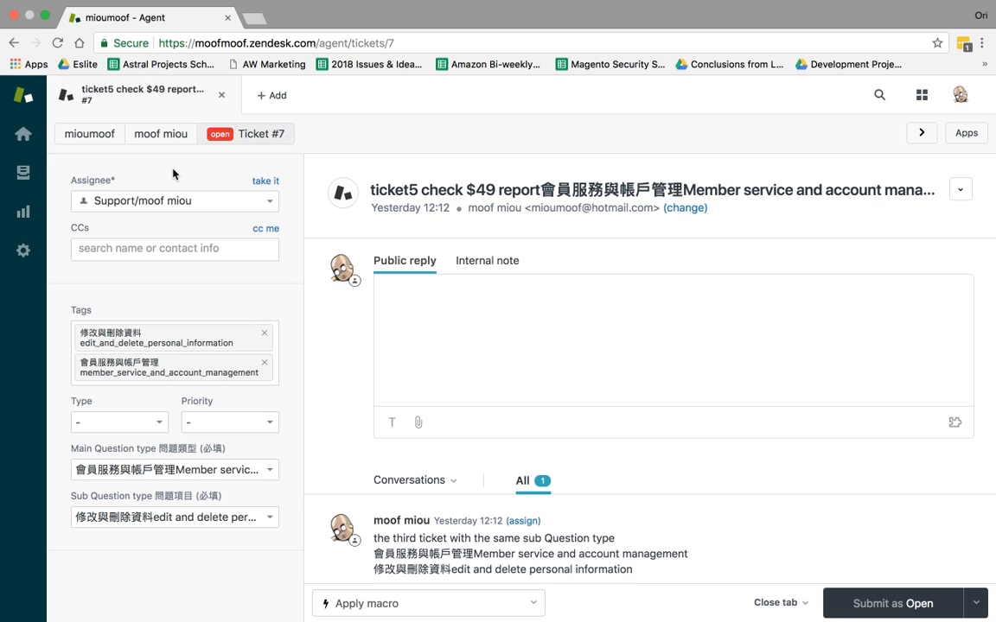
{"action": "left_click", "coordinate": [181, 249]}
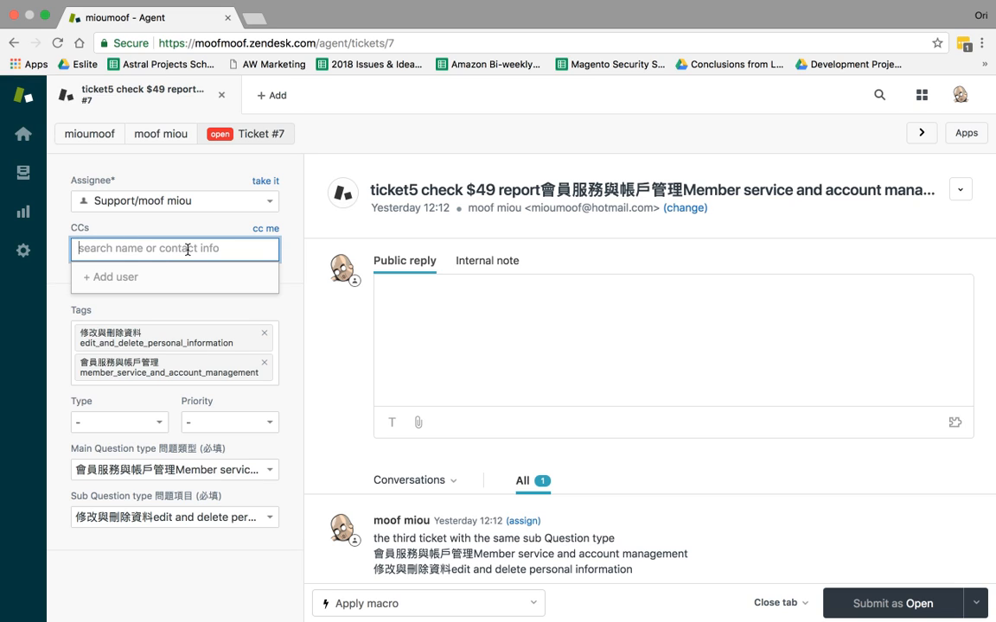
{"action": "left_click", "coordinate": [300, 240]}
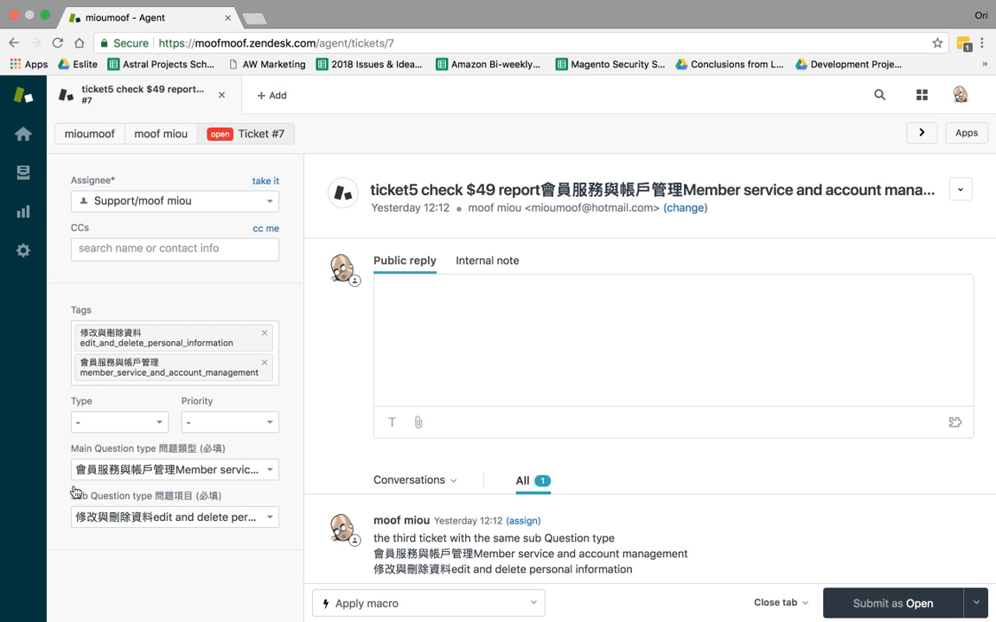
Step: Review the options available for the ticket's Type and Priority without choosing any
{"action": "left_click", "coordinate": [146, 429]}
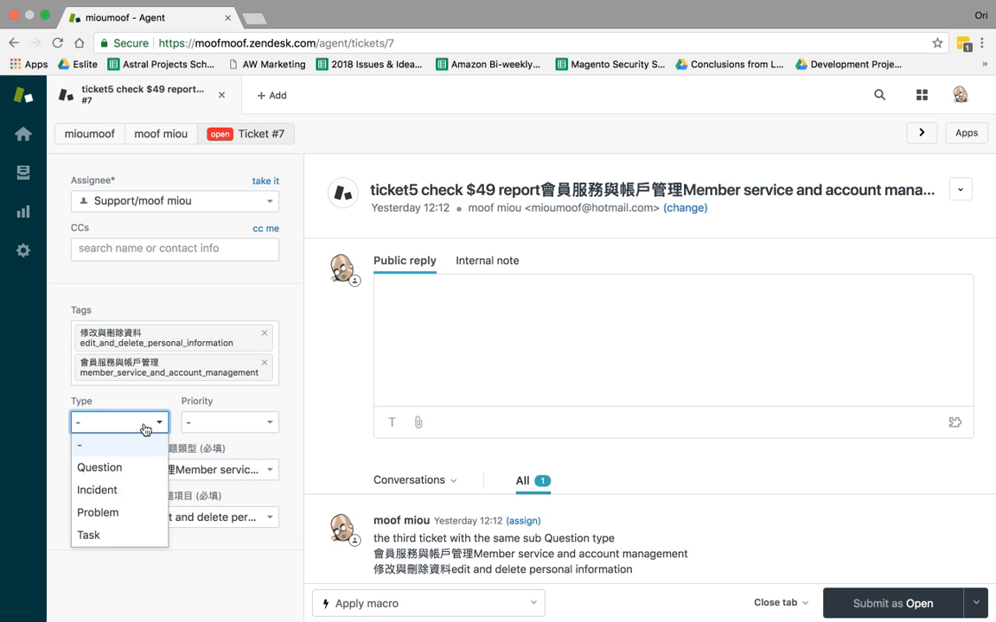
{"action": "left_click", "coordinate": [145, 429]}
{"action": "left_click", "coordinate": [146, 428]}
{"action": "left_click", "coordinate": [211, 420]}
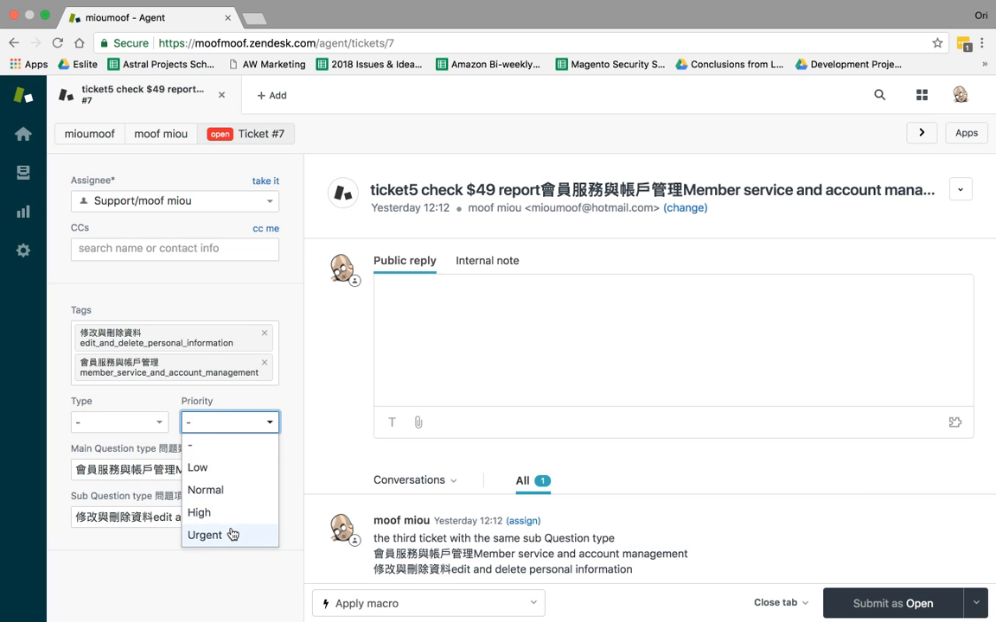
{"action": "left_click", "coordinate": [294, 407]}
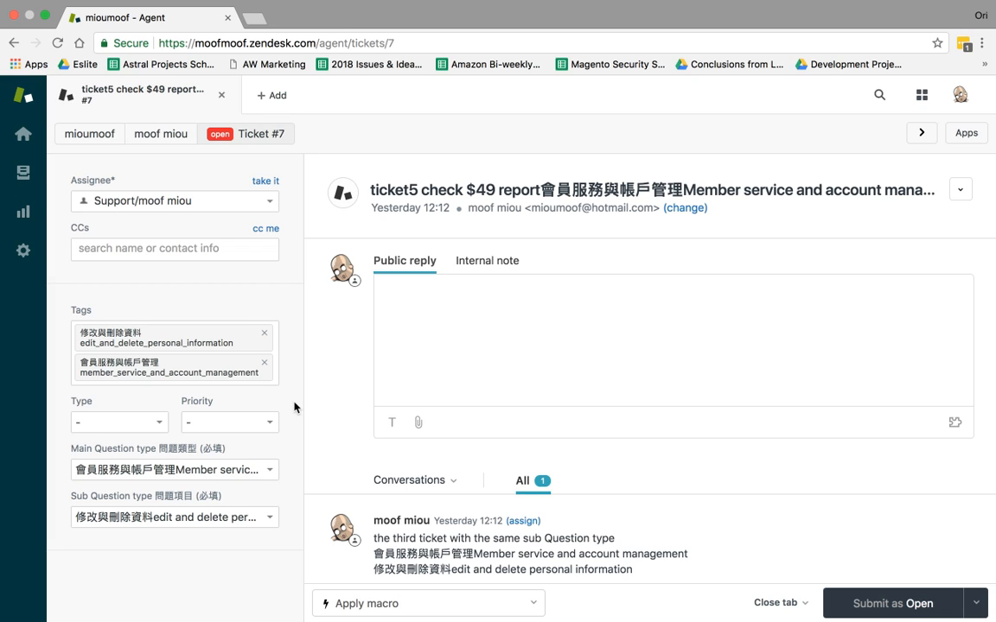
Step: Reopen the ticket5 ticket from the unsolved tickets list, try "kjvfhjkv" as a CC entry and clear it
{"action": "left_click", "coordinate": [23, 172]}
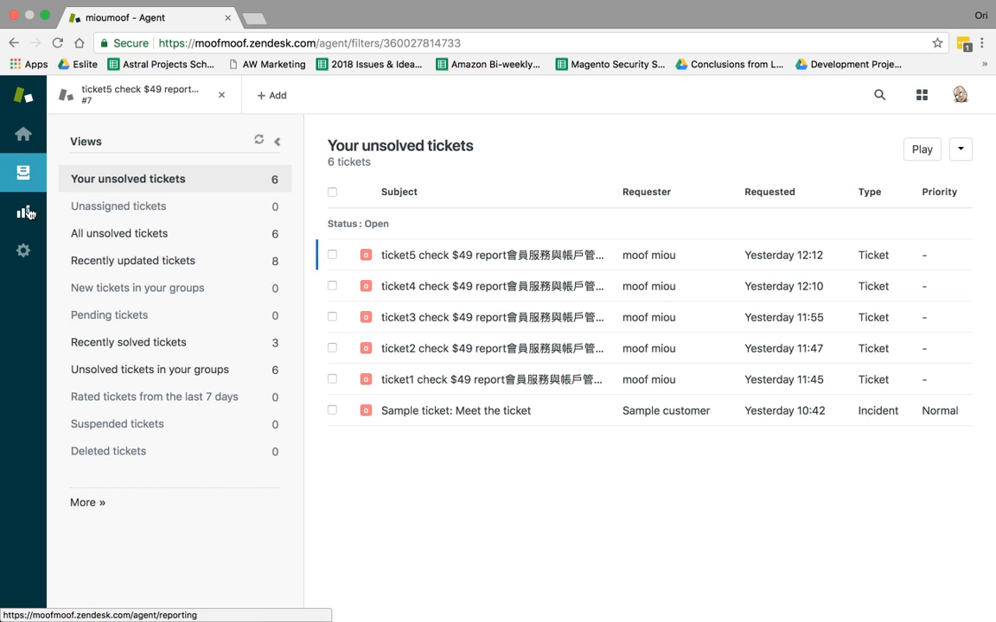
{"action": "left_click", "coordinate": [444, 255]}
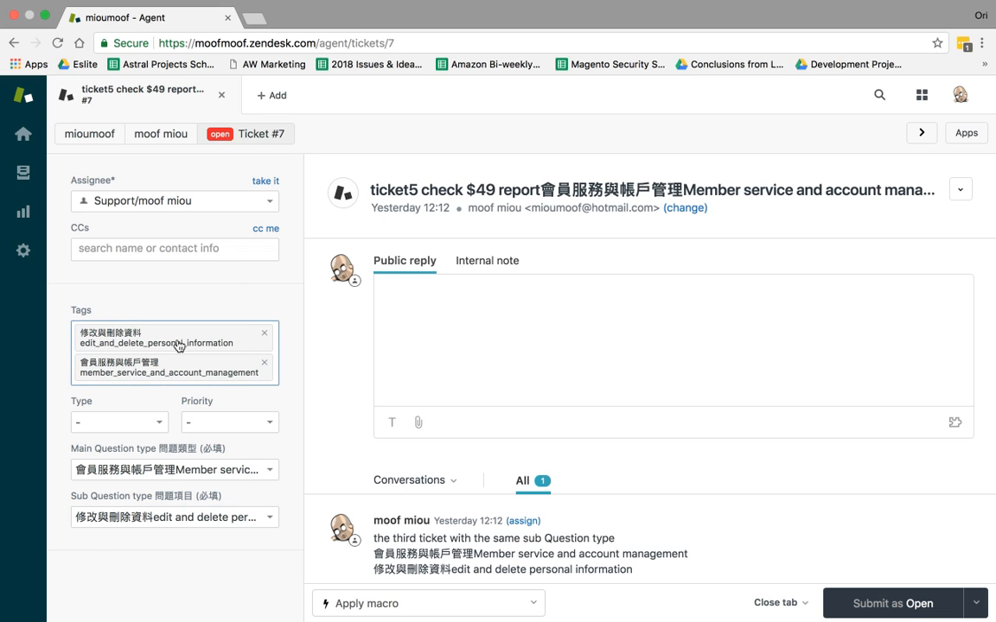
{"action": "left_click", "coordinate": [182, 246]}
{"action": "type", "text": "kjvfhjkv"}
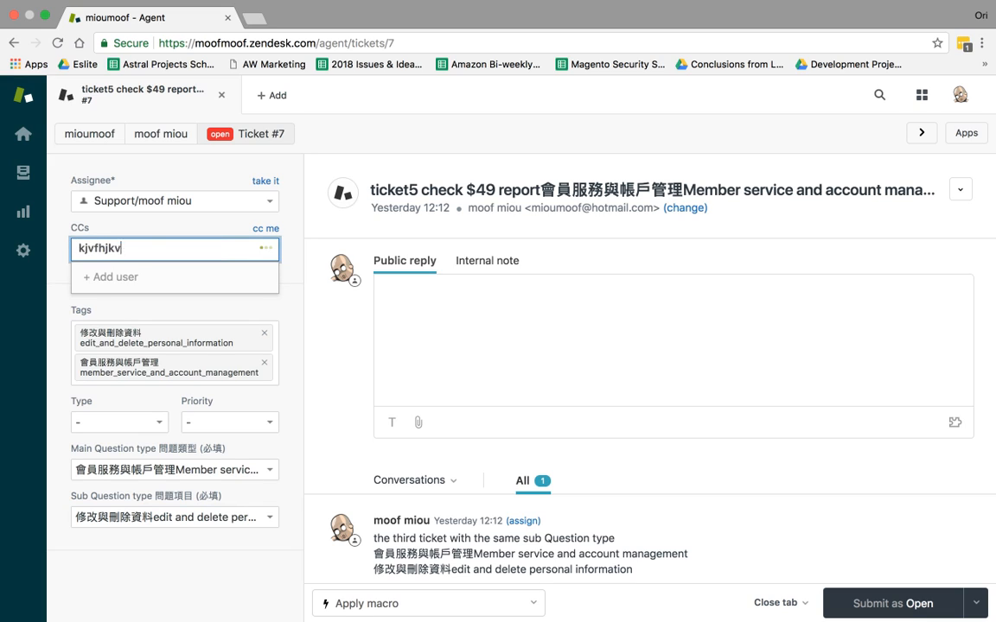
{"action": "key", "text": "BackSpace"}
{"action": "key", "text": "BackSpace"}
{"action": "key", "text": "BackSpace"}
{"action": "key", "text": "BackSpace"}
{"action": "key", "text": "BackSpace"}
{"action": "key", "text": "BackSpace"}
{"action": "key", "text": "BackSpace"}
{"action": "key", "text": "BackSpace"}
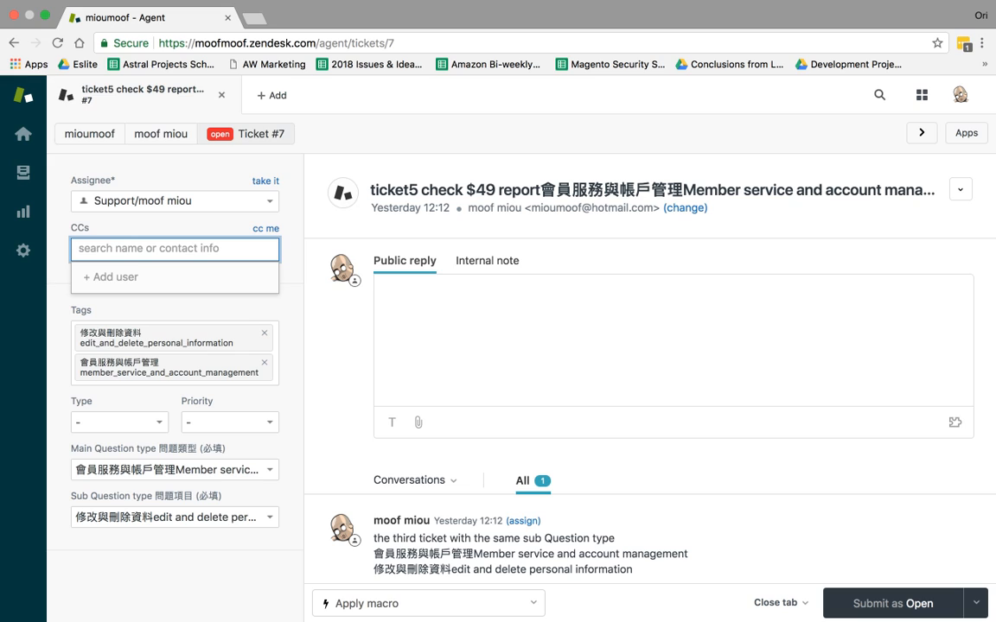
{"action": "left_click", "coordinate": [259, 294]}
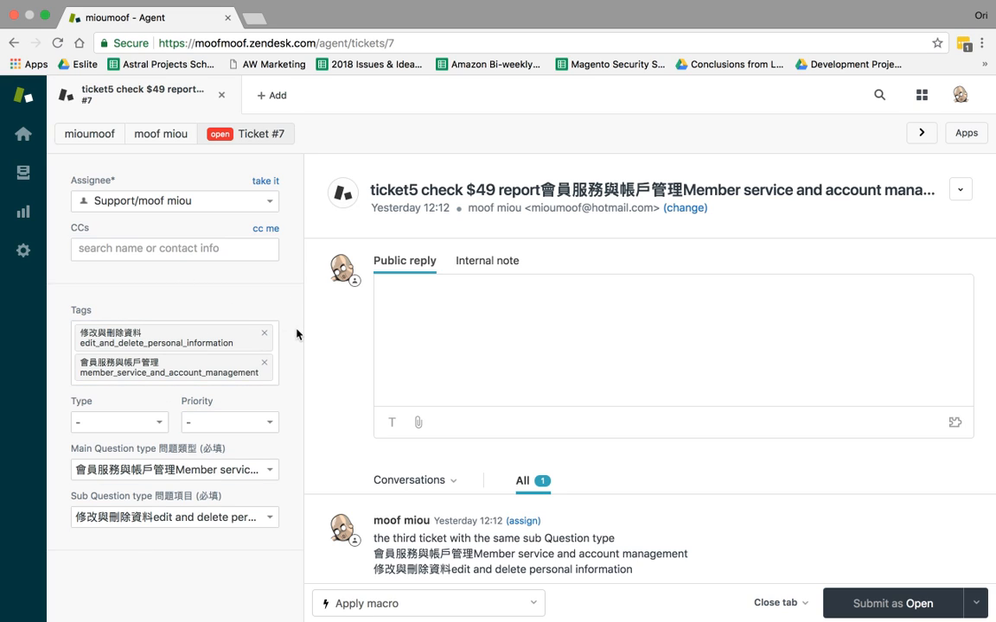
Step: Delete "ount management+修改與刪除資料edit and delet" from the ticket's subject
{"action": "left_click_drag", "start_coordinate": [447, 190], "coordinate": [788, 186]}
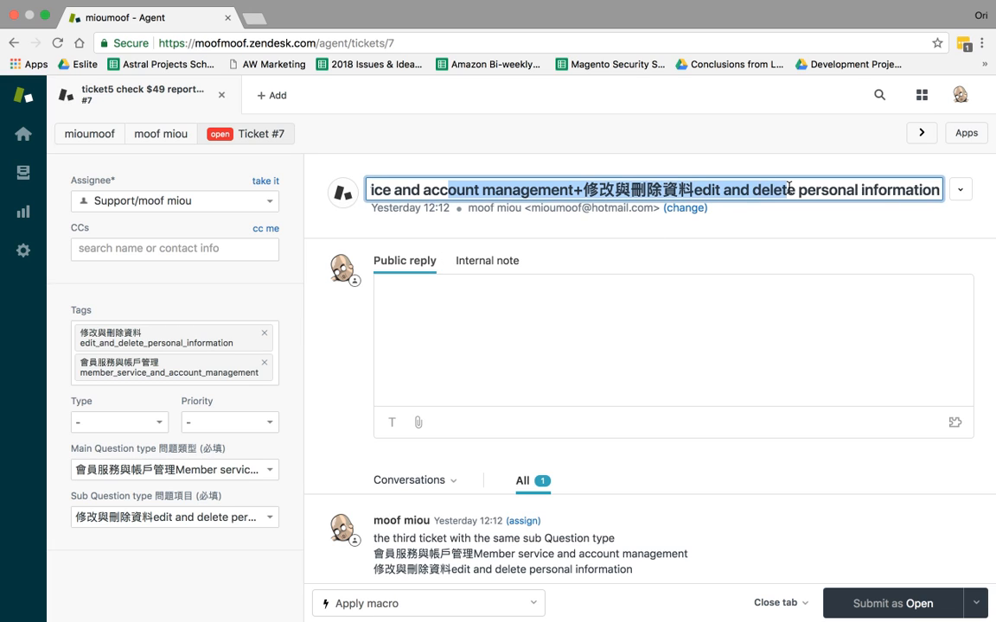
{"action": "key", "text": "BackSpace"}
{"action": "left_click_drag", "start_coordinate": [482, 207], "coordinate": [643, 205]}
{"action": "left_click", "coordinate": [737, 225]}
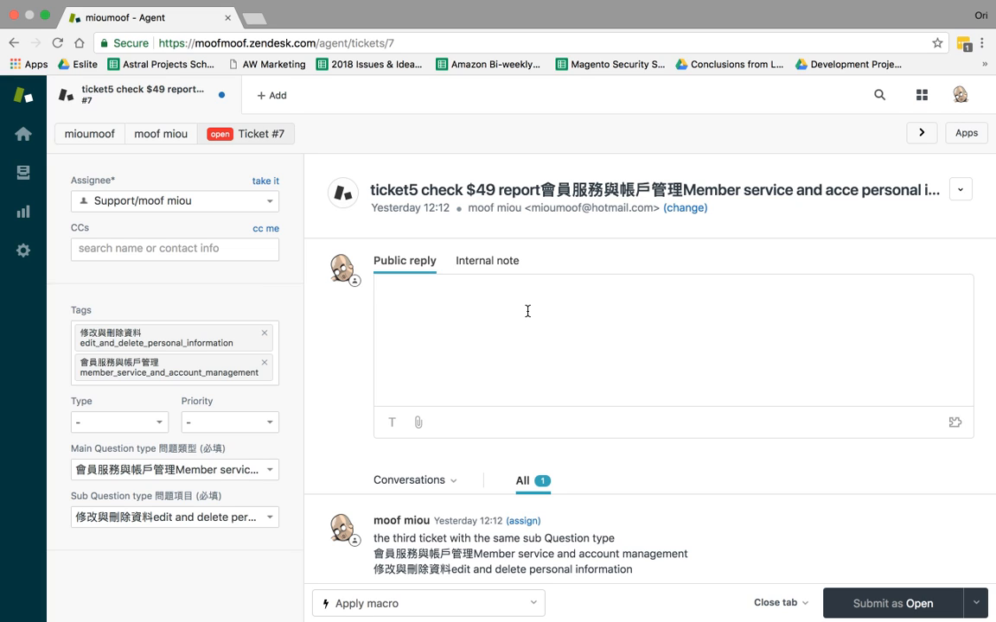
Step: Draft the comment "This is atest", try it as an internal note and set it back to a public reply
{"action": "type", "text": "This is atest"}
{"action": "left_click", "coordinate": [488, 260]}
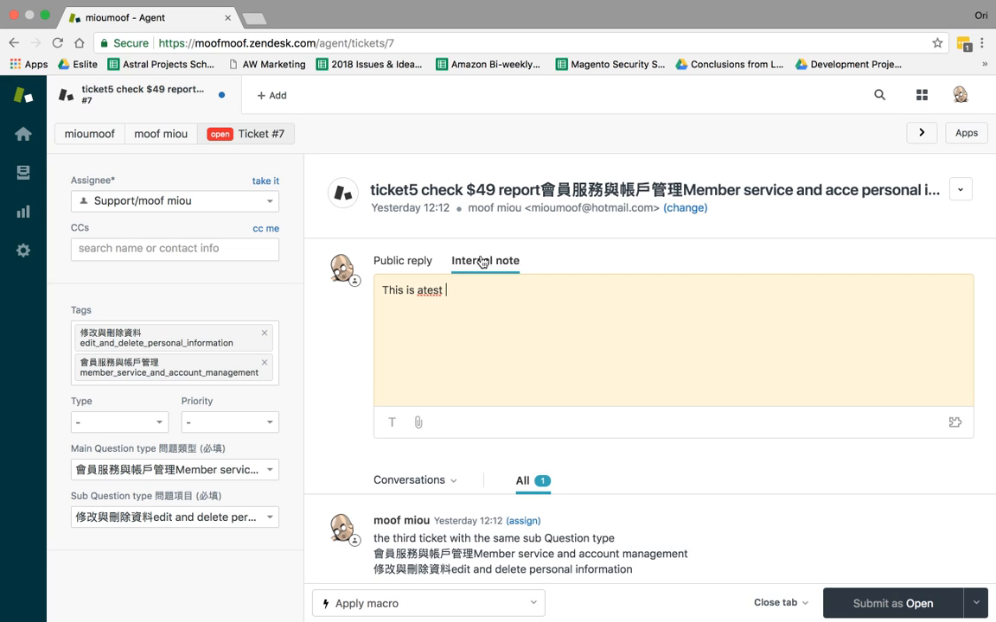
{"action": "left_click", "coordinate": [402, 260]}
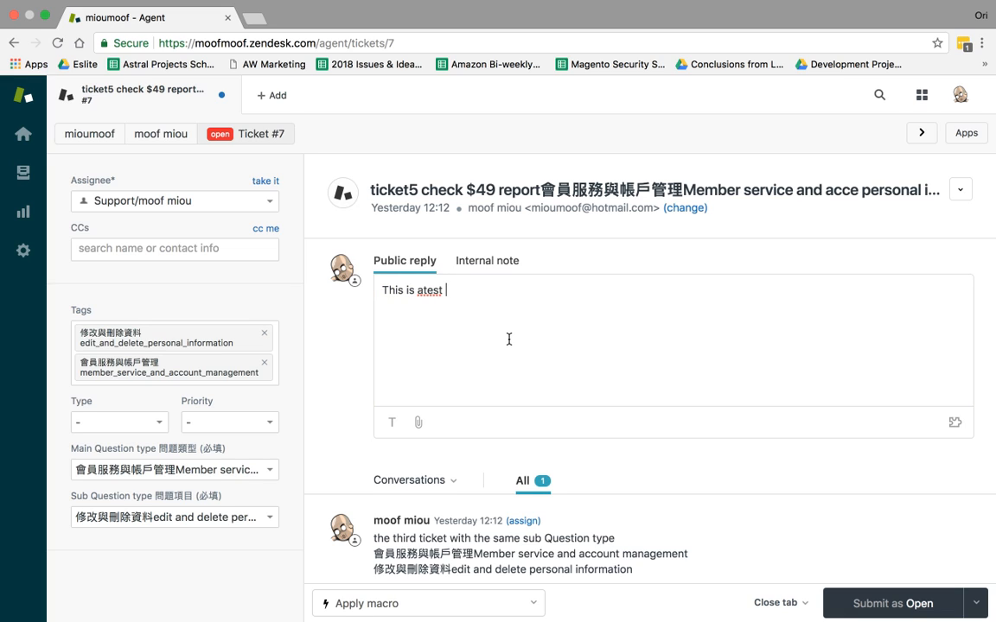
Step: Switch the ticket's history from Conversations to Events and examine the field values and notifications recorded when it was created
{"action": "scroll", "coordinate": [509, 339], "scroll_direction": "down", "scroll_amount": 1}
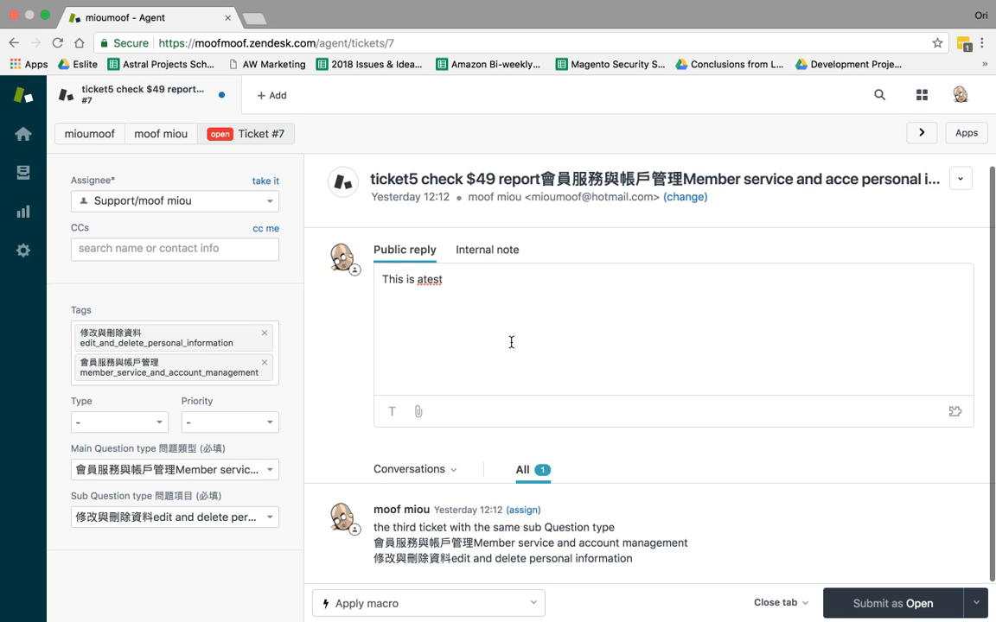
{"action": "left_click", "coordinate": [449, 470]}
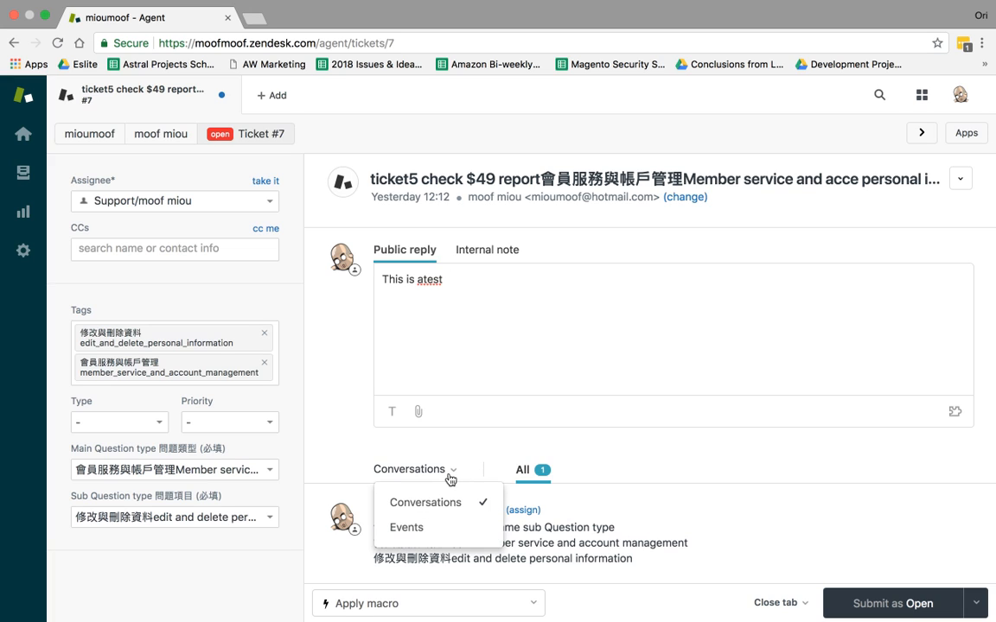
{"action": "left_click", "coordinate": [596, 463]}
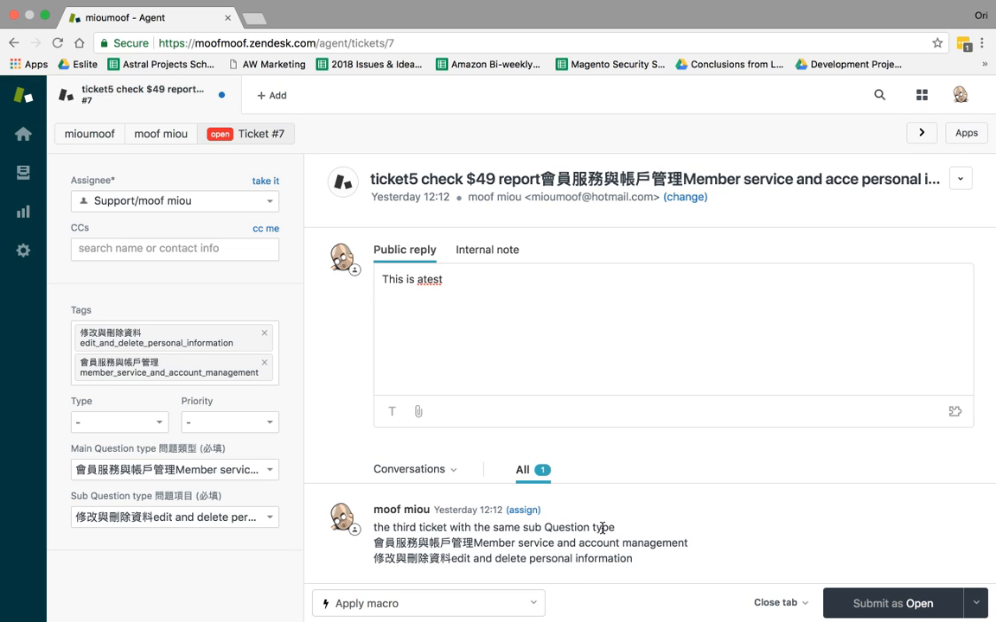
{"action": "left_click", "coordinate": [438, 467]}
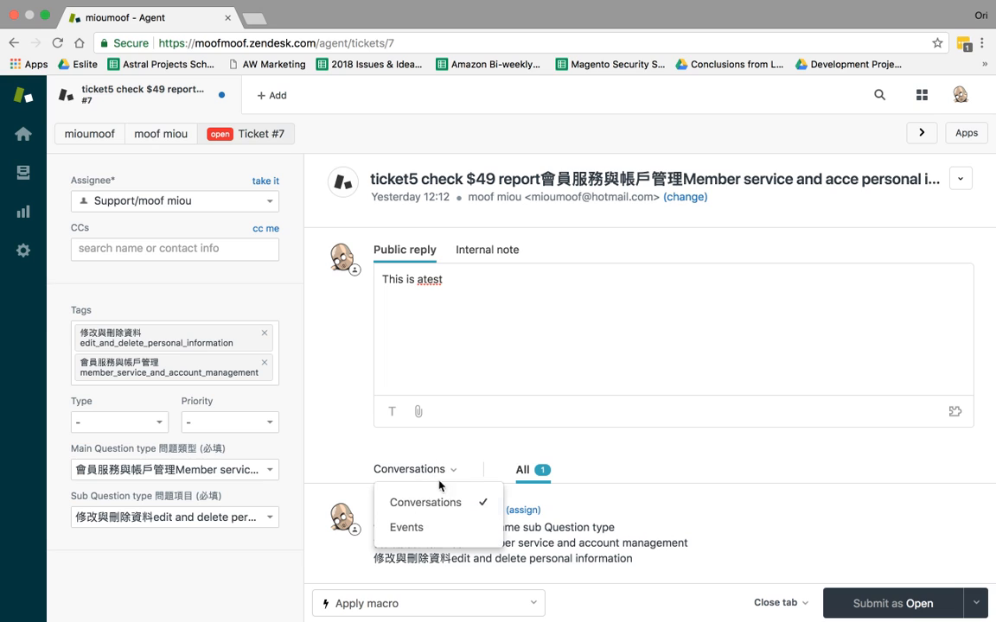
{"action": "left_click", "coordinate": [438, 527]}
{"action": "scroll", "coordinate": [571, 473], "scroll_direction": "down", "scroll_amount": 5}
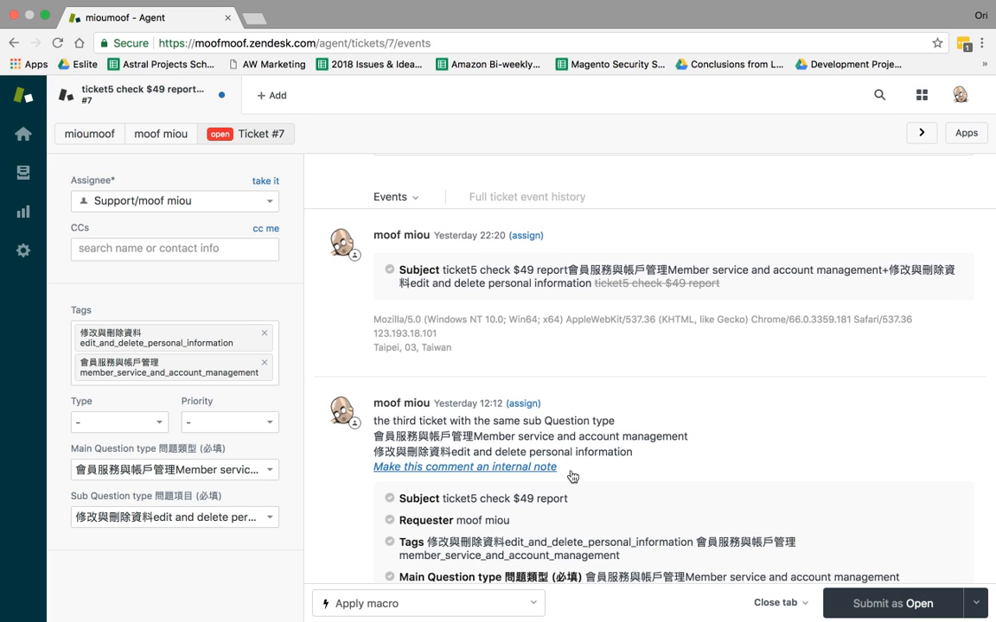
{"action": "scroll", "coordinate": [573, 477], "scroll_direction": "down", "scroll_amount": 4}
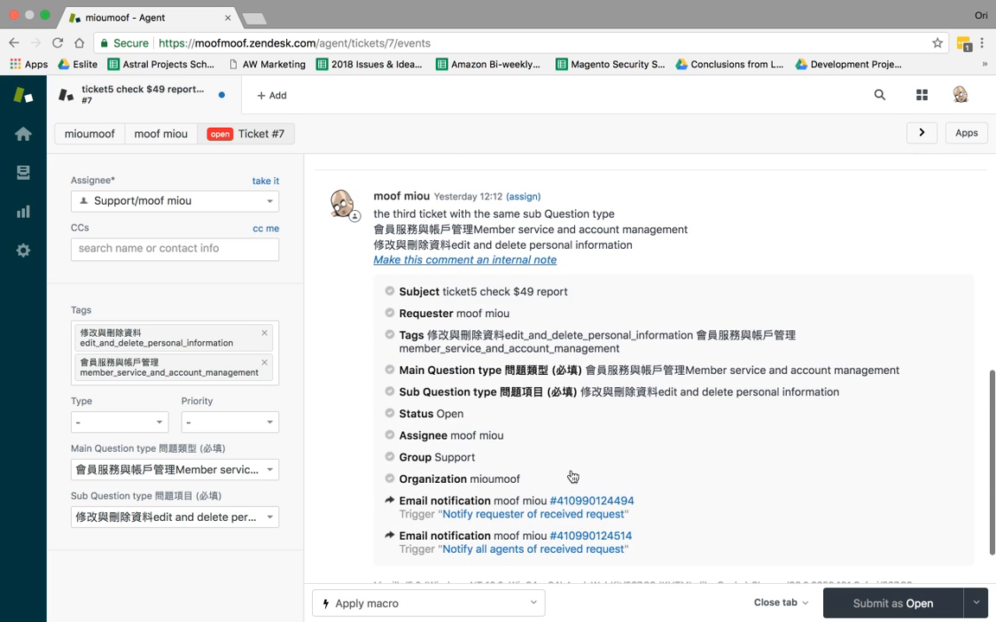
{"action": "left_click_drag", "start_coordinate": [386, 300], "coordinate": [536, 443]}
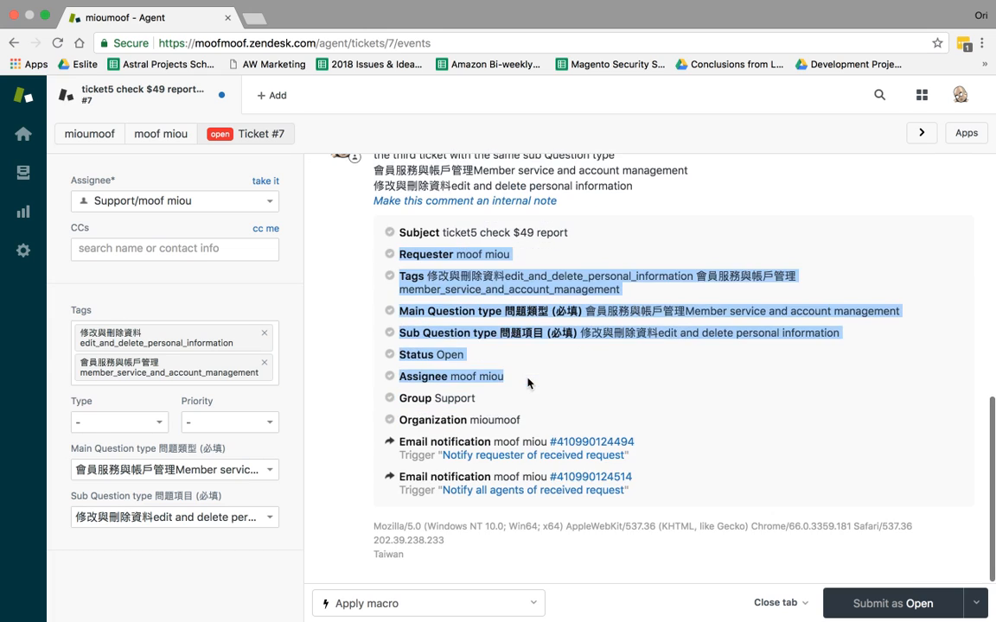
Step: Switch the ticket's history from Events back to Conversations
{"action": "scroll", "coordinate": [526, 381], "scroll_direction": "down", "scroll_amount": 1}
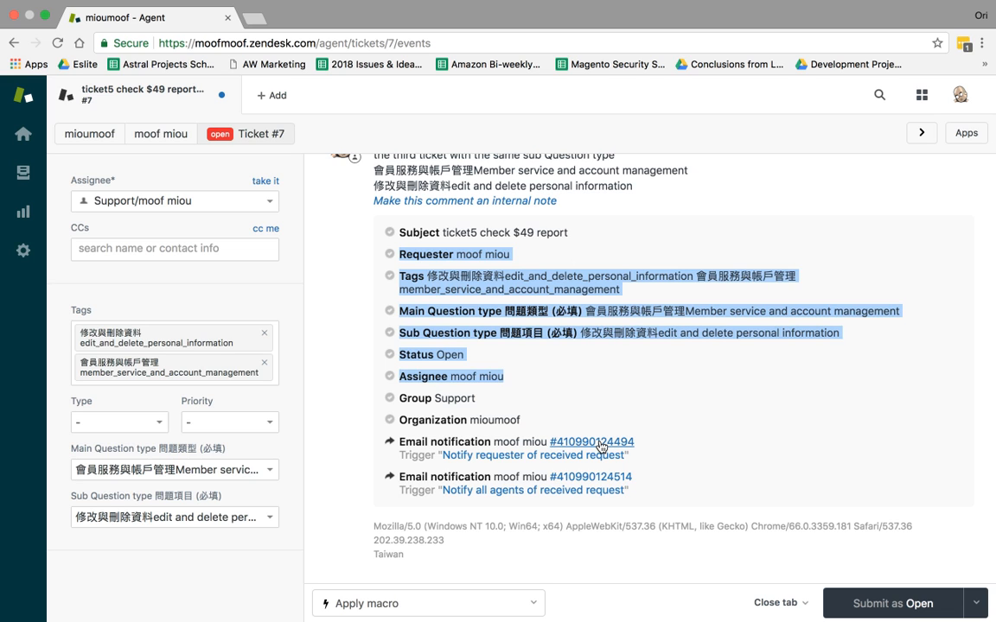
{"action": "scroll", "coordinate": [617, 349], "scroll_direction": "up", "scroll_amount": 5}
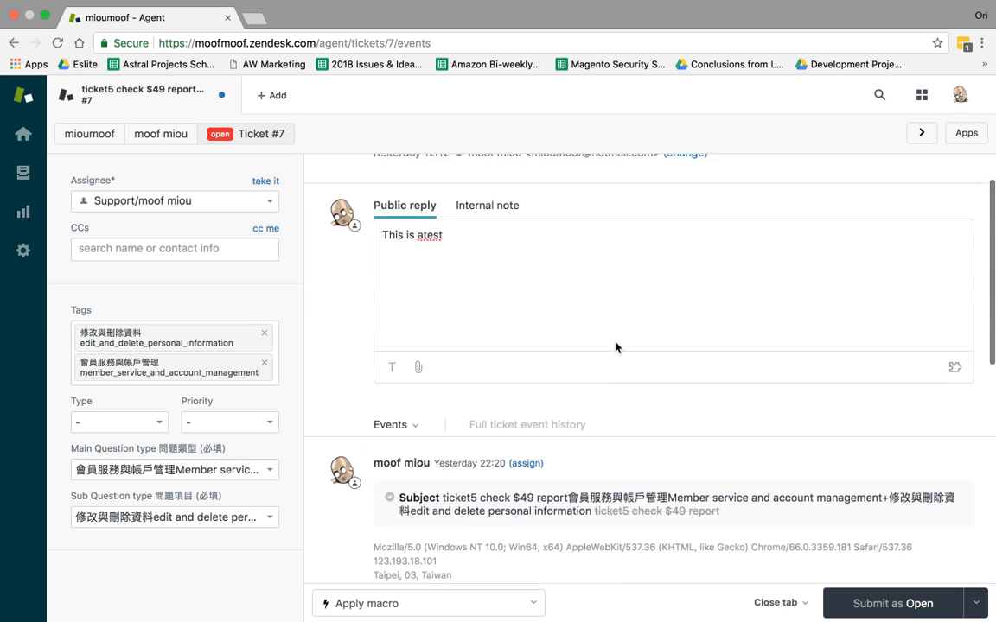
{"action": "left_click", "coordinate": [390, 280]}
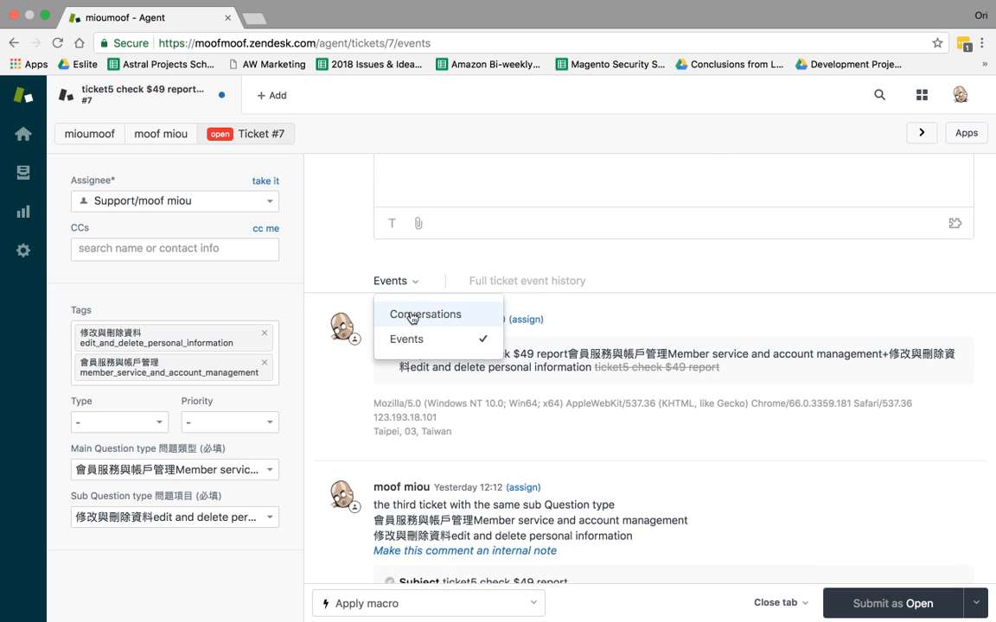
{"action": "left_click", "coordinate": [412, 313]}
{"action": "scroll", "coordinate": [469, 432], "scroll_direction": "down", "scroll_amount": 1}
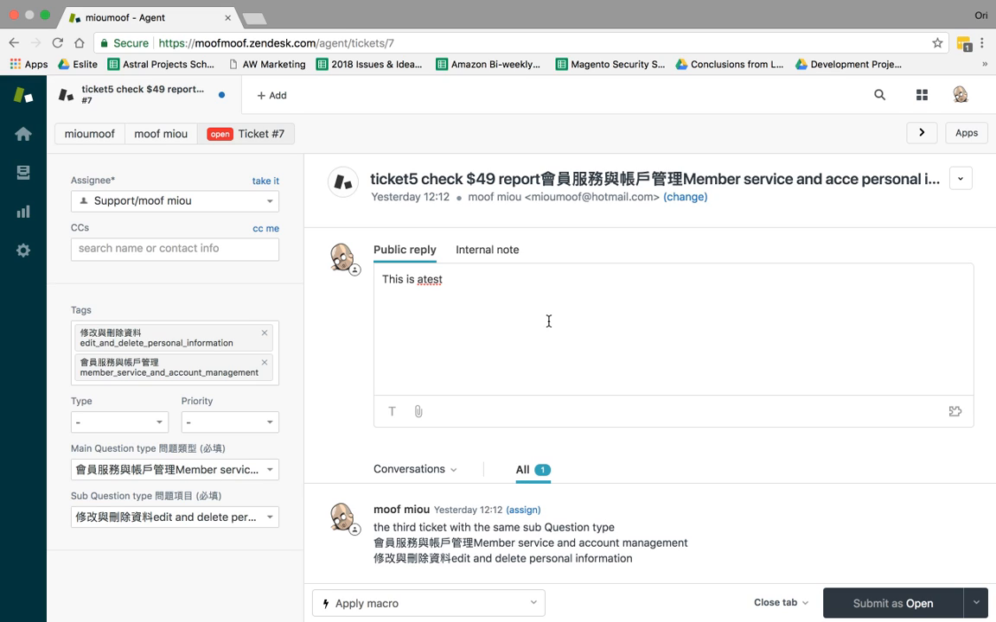
Step: Replace the public reply draft with "This" and format the word in bold
{"action": "key", "text": "super+a"}
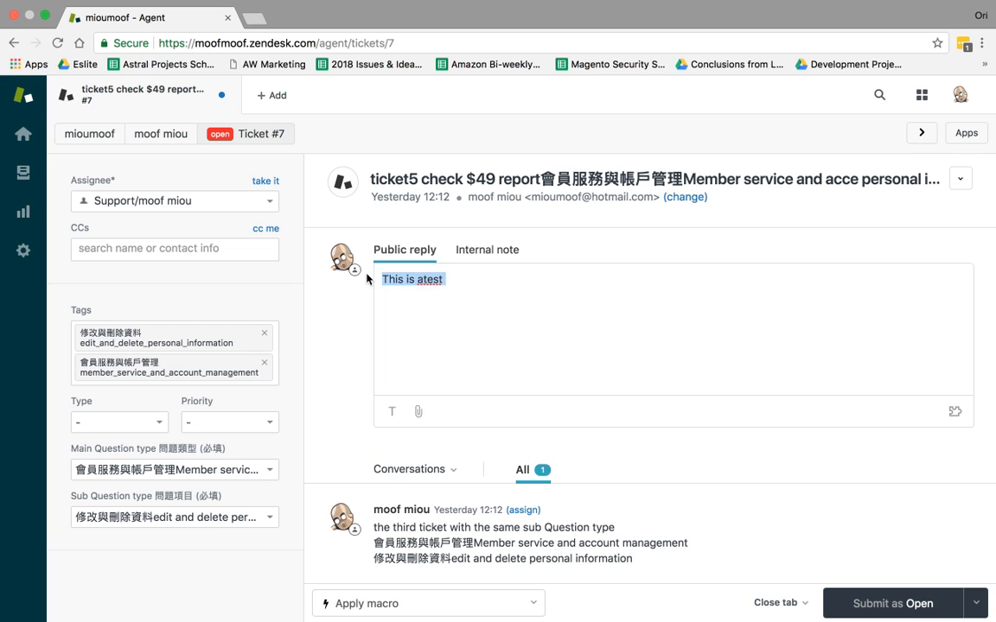
{"action": "type", "text": "This"}
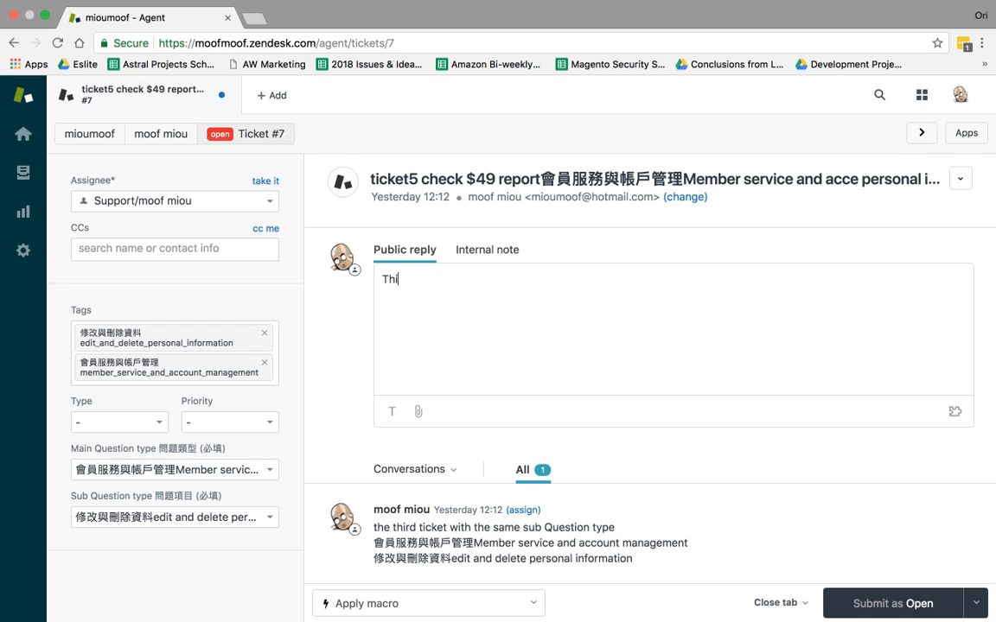
{"action": "left_click", "coordinate": [391, 413]}
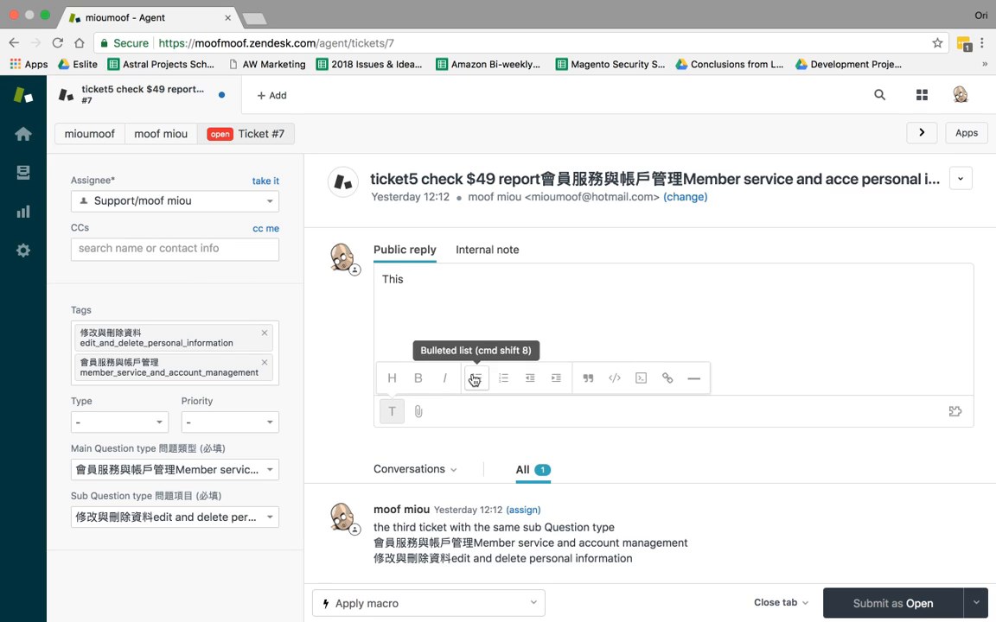
{"action": "key", "text": "super+a"}
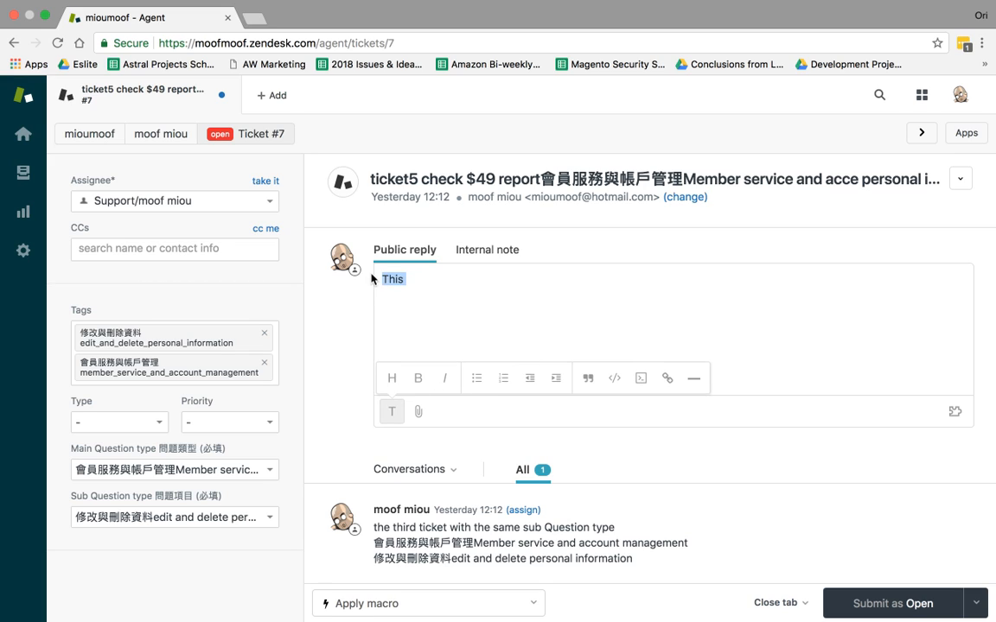
{"action": "left_click", "coordinate": [419, 377]}
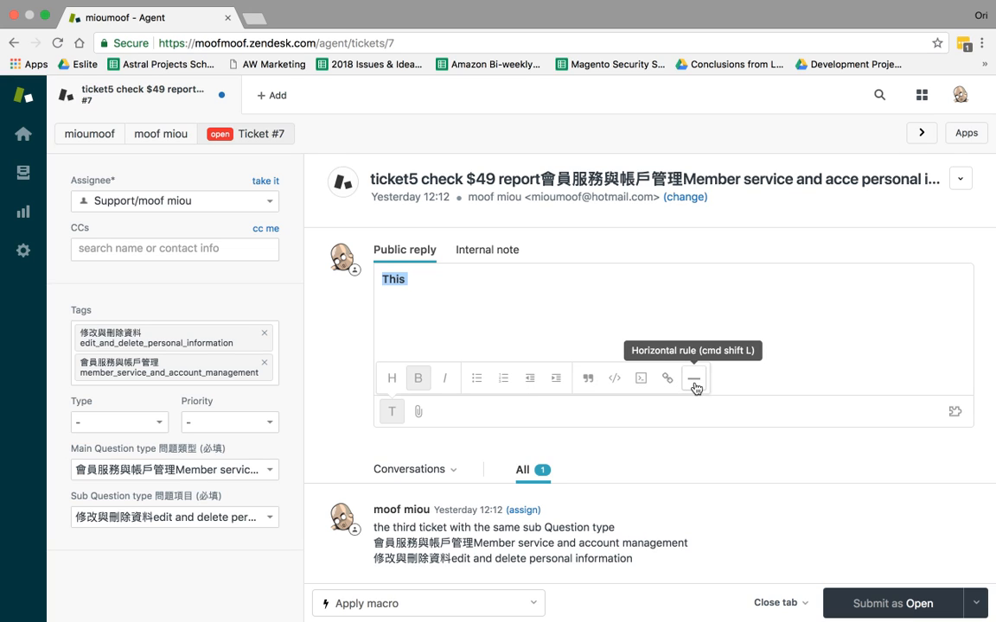
{"action": "left_click", "coordinate": [586, 321]}
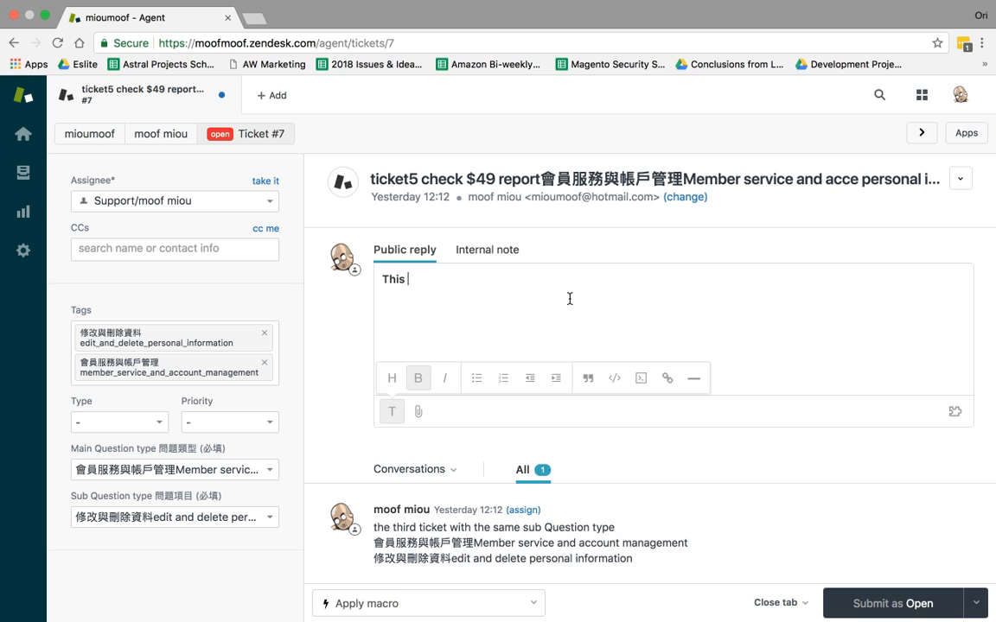
Step: Open the file picker for attaching a file to the reply, cancel it and hide the text formatting options
{"action": "left_click", "coordinate": [416, 420]}
{"action": "key", "text": "Escape"}
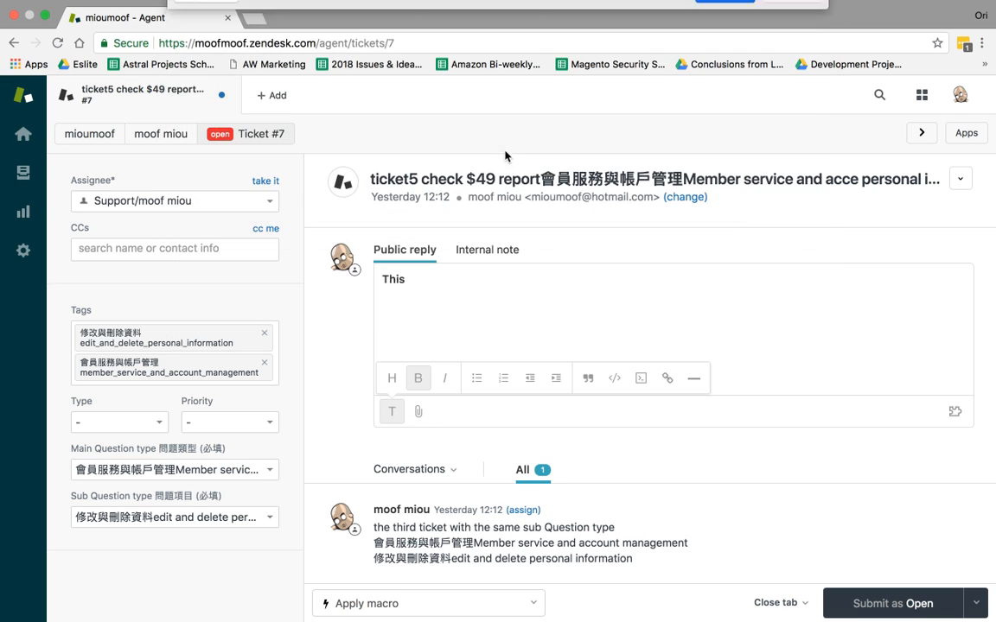
{"action": "key", "text": "super+a"}
{"action": "left_click", "coordinate": [394, 417]}
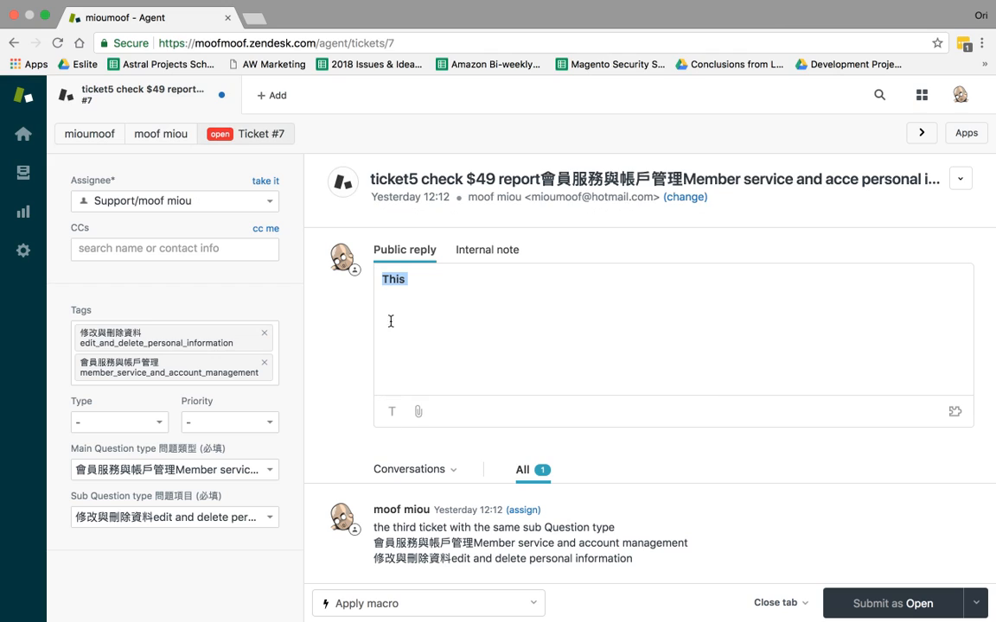
{"action": "left_click", "coordinate": [463, 336]}
Step: Open the admin settings in a new browser tab and go to the list of macros
{"action": "left_click", "coordinate": [25, 251], "text": "super"}
{"action": "left_click", "coordinate": [348, 18]}
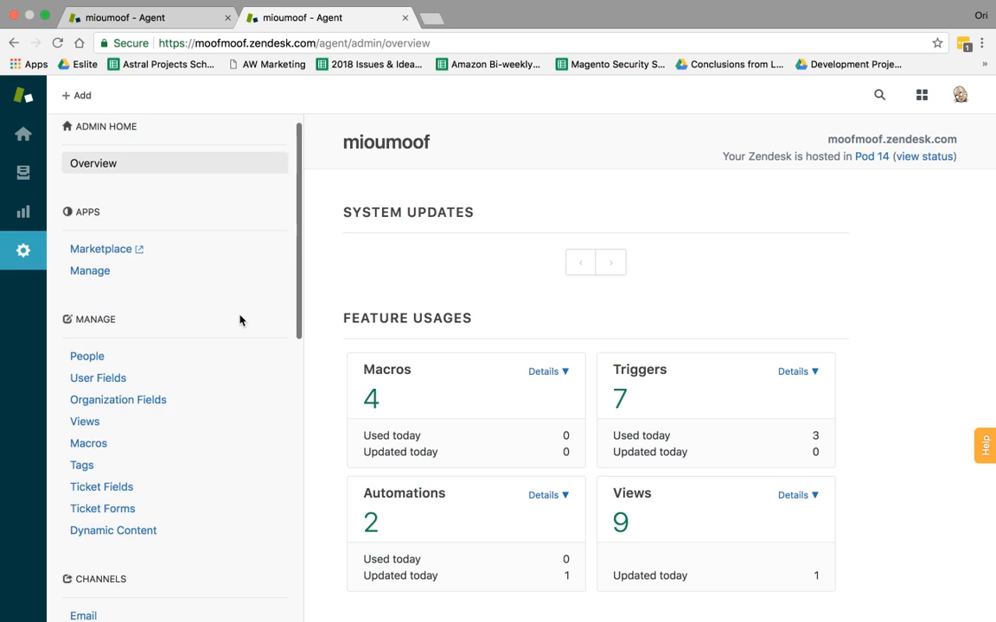
{"action": "scroll", "coordinate": [239, 321], "scroll_direction": "down", "scroll_amount": 5}
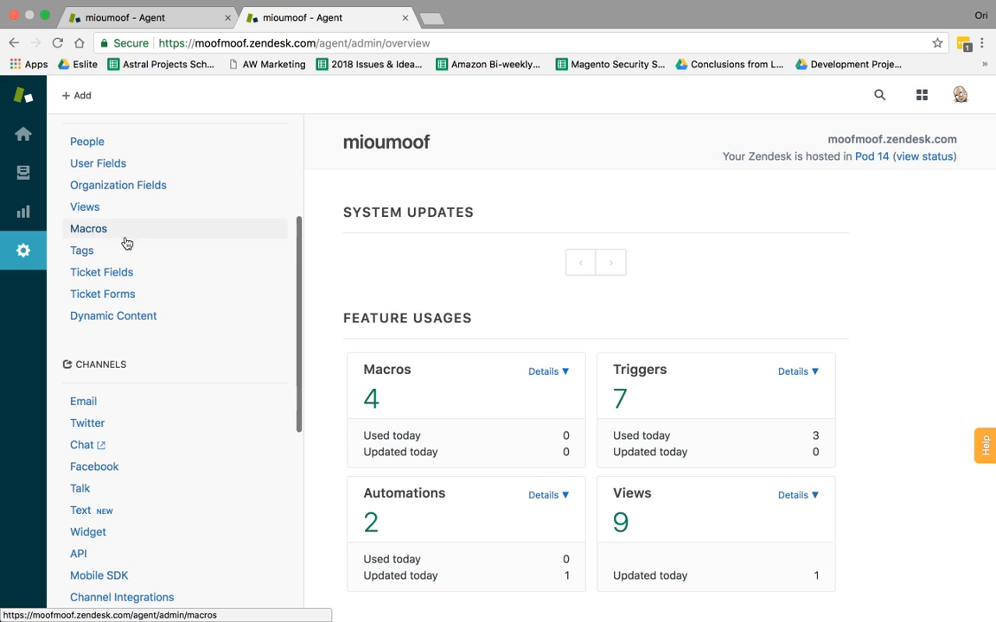
{"action": "left_click", "coordinate": [124, 241]}
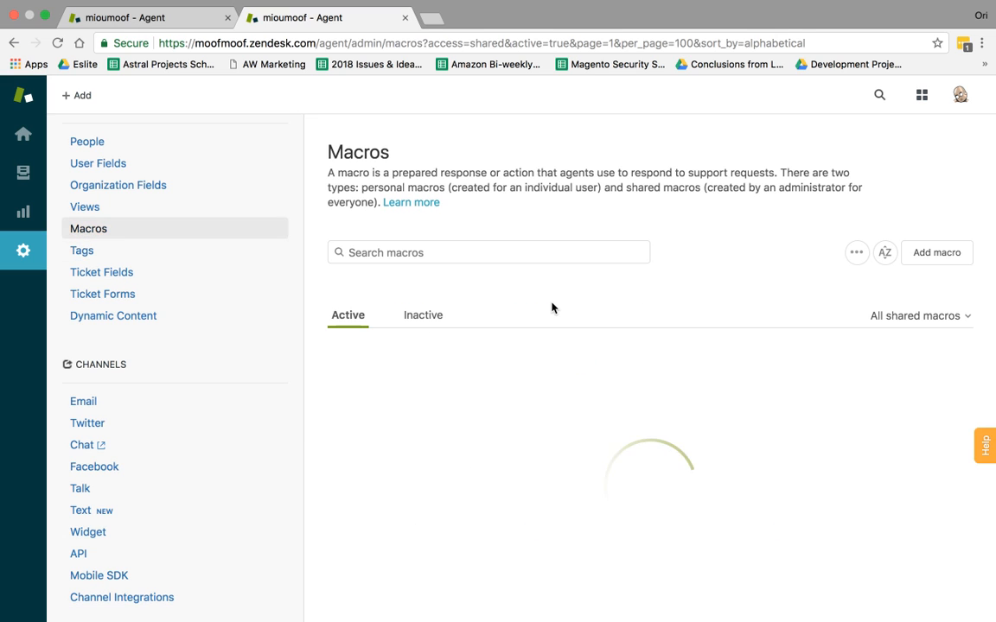
{"action": "scroll", "coordinate": [611, 302], "scroll_direction": "down", "scroll_amount": 1}
{"action": "scroll", "coordinate": [612, 302], "scroll_direction": "up", "scroll_amount": 1}
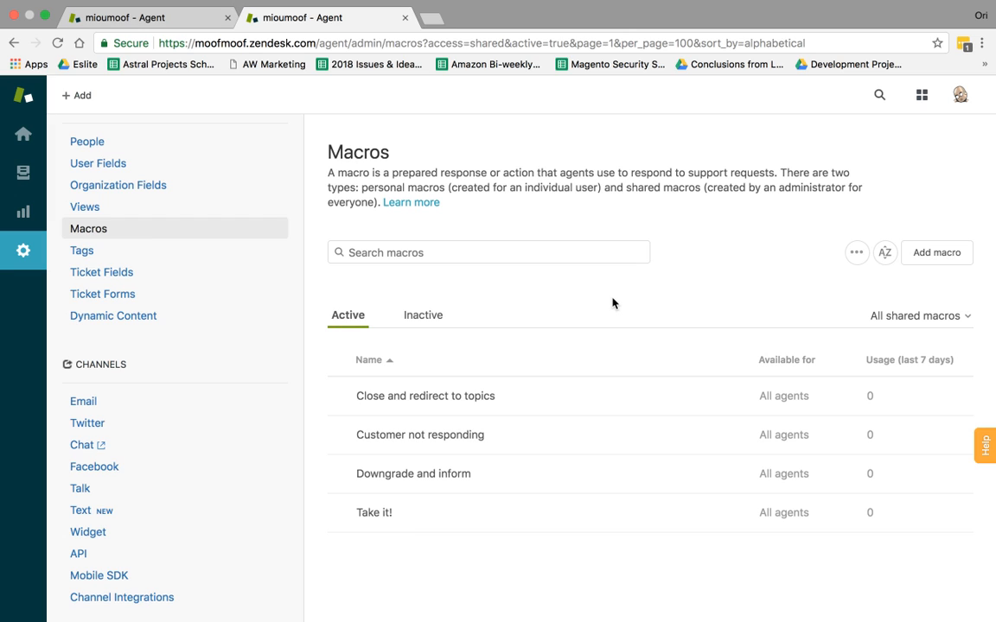
Step: Start a new macro and name it "shipping rates"
{"action": "left_click", "coordinate": [913, 256]}
{"action": "left_click", "coordinate": [637, 229]}
{"action": "type", "text": "sh"}
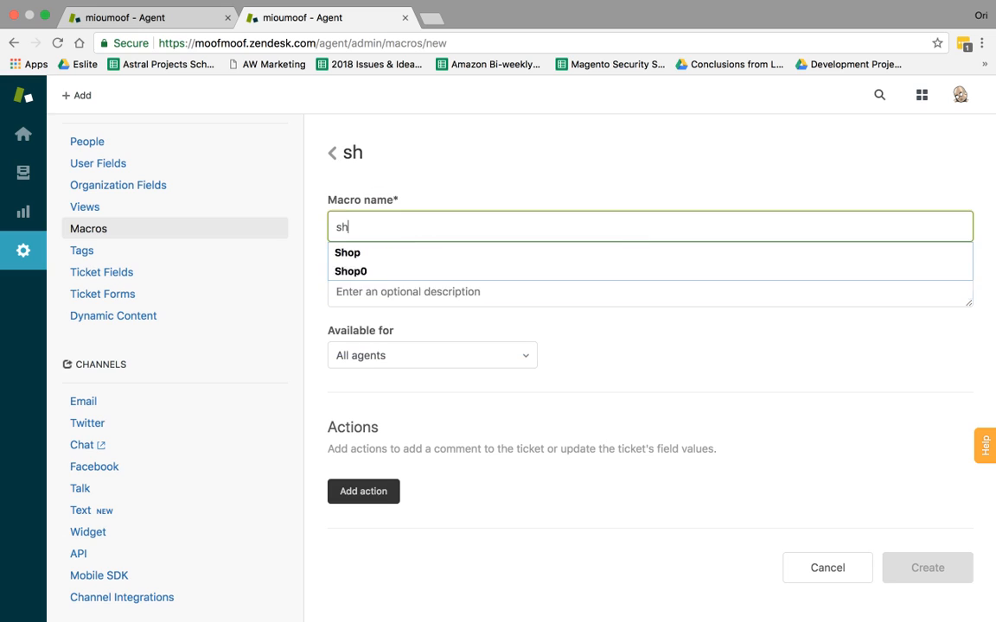
{"action": "type", "text": "ipping rates"}
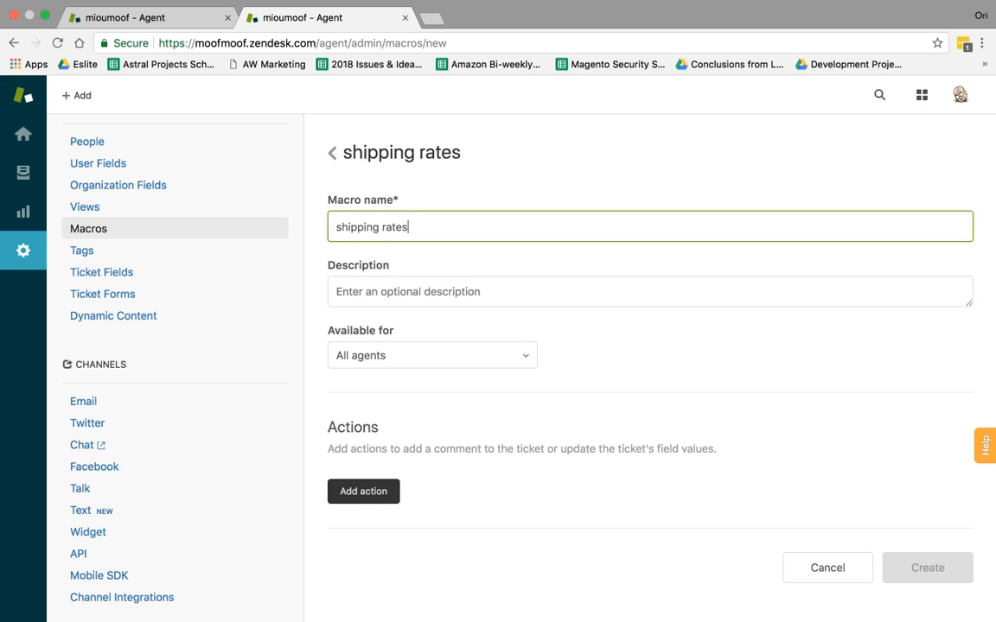
Step: Add a Comment/description action to the shipping rates macro
{"action": "scroll", "coordinate": [594, 329], "scroll_direction": "down", "scroll_amount": 1}
{"action": "left_click", "coordinate": [379, 447]}
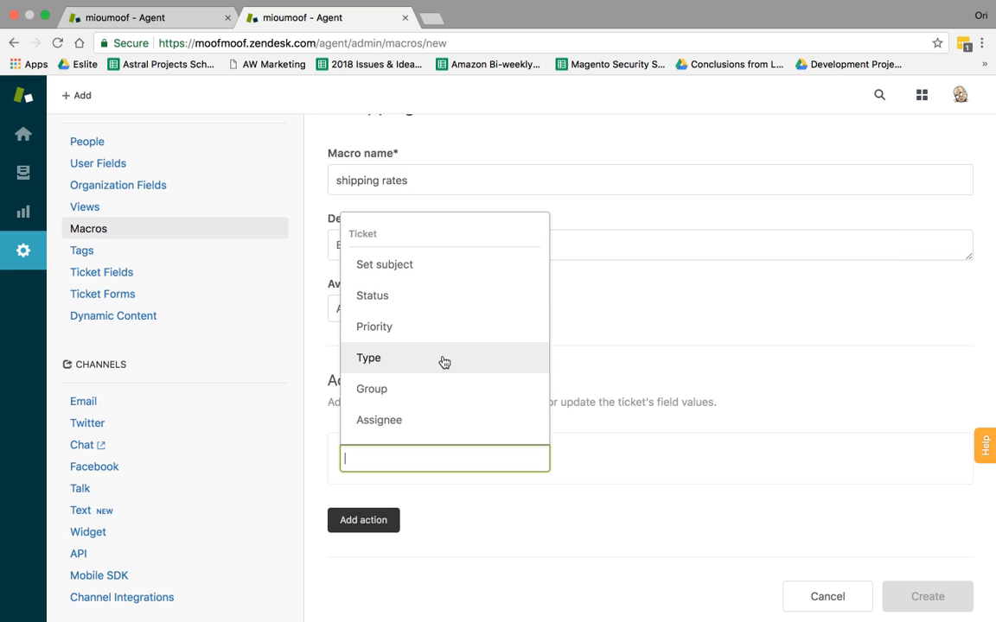
{"action": "scroll", "coordinate": [443, 362], "scroll_direction": "down", "scroll_amount": 5}
{"action": "scroll", "coordinate": [444, 360], "scroll_direction": "down", "scroll_amount": 1}
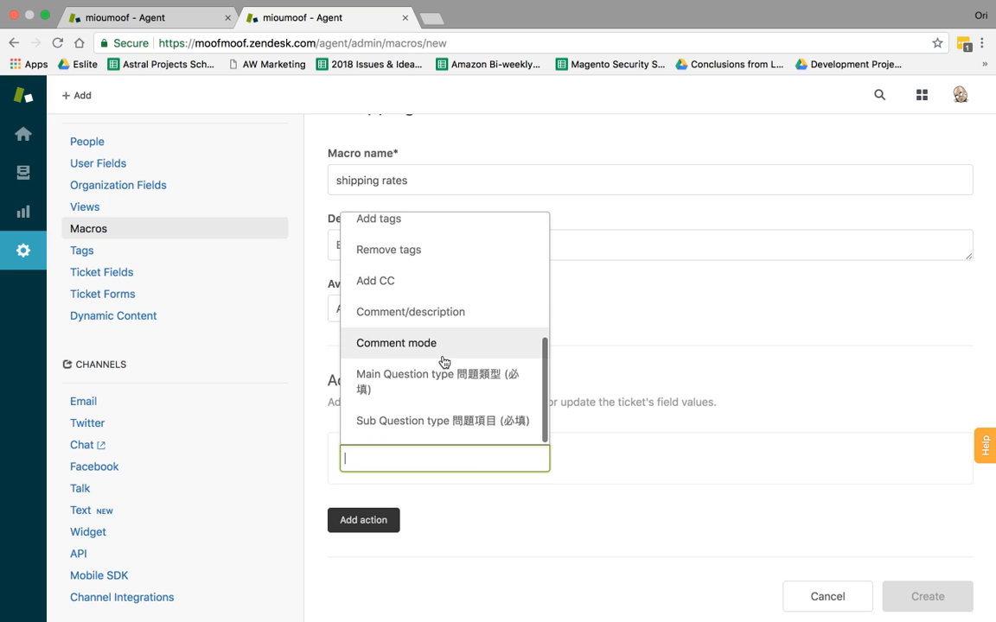
{"action": "left_click", "coordinate": [456, 329]}
{"action": "scroll", "coordinate": [547, 478], "scroll_direction": "down", "scroll_amount": 4}
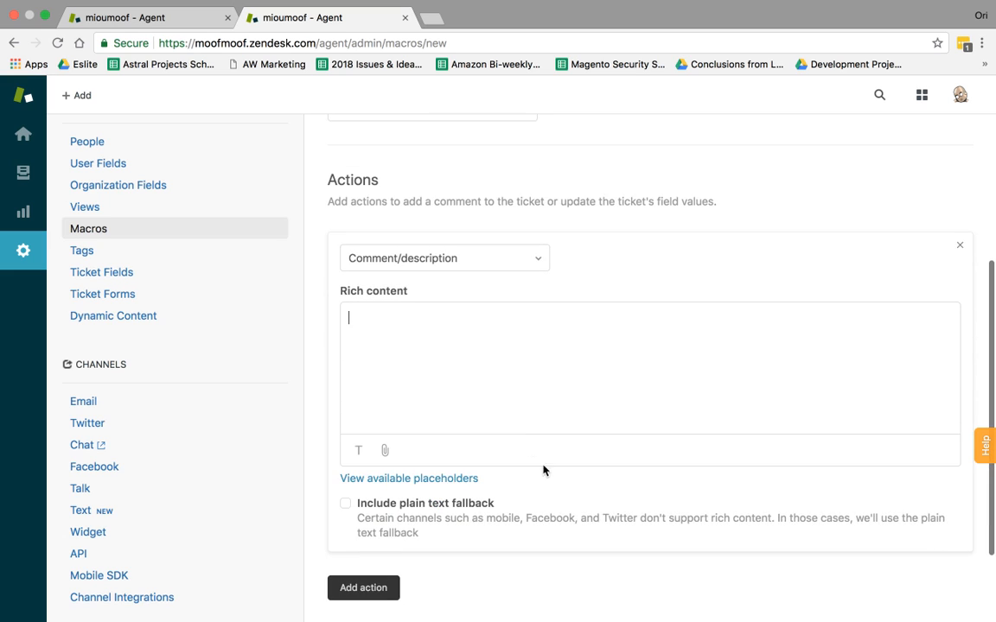
Step: Examine the action types available for the macro and review its name, description and availability settings
{"action": "left_click", "coordinate": [514, 257]}
{"action": "scroll", "coordinate": [524, 324], "scroll_direction": "up", "scroll_amount": 5}
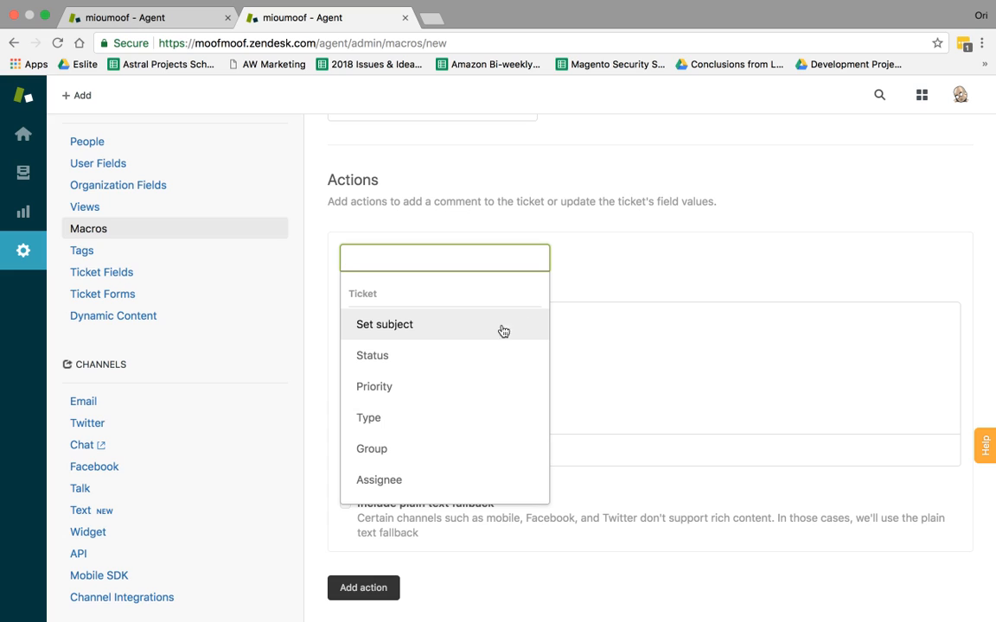
{"action": "scroll", "coordinate": [474, 426], "scroll_direction": "down", "scroll_amount": 3}
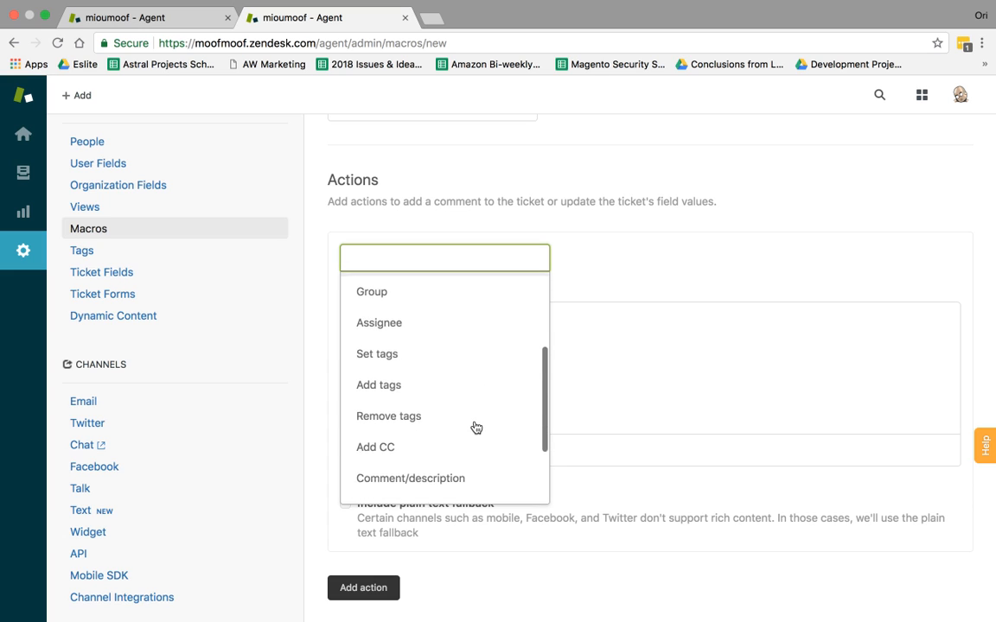
{"action": "scroll", "coordinate": [510, 371], "scroll_direction": "down", "scroll_amount": 3}
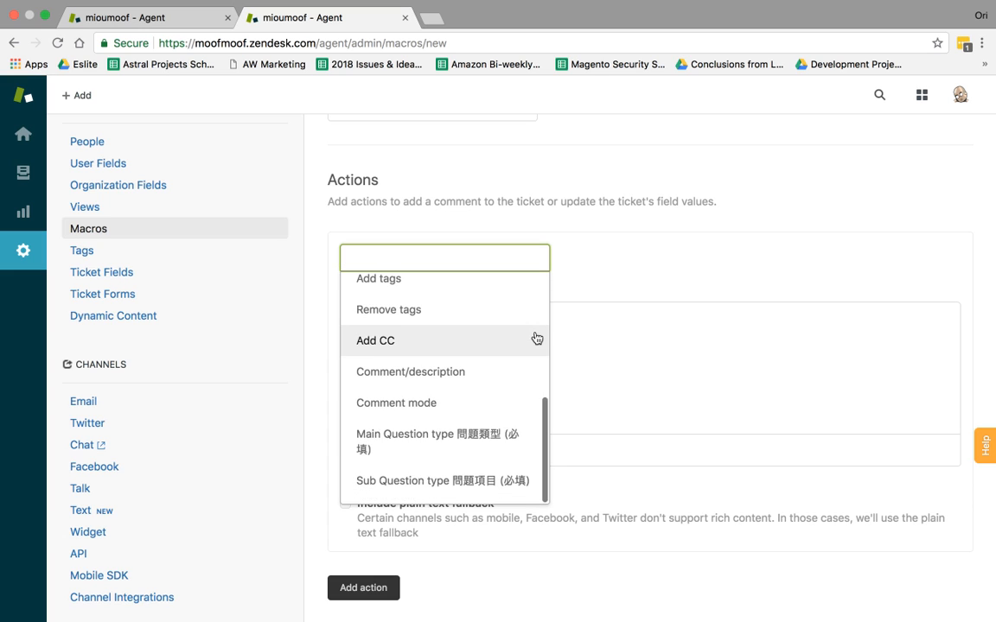
{"action": "left_click", "coordinate": [617, 300]}
{"action": "scroll", "coordinate": [617, 299], "scroll_direction": "up", "scroll_amount": 5}
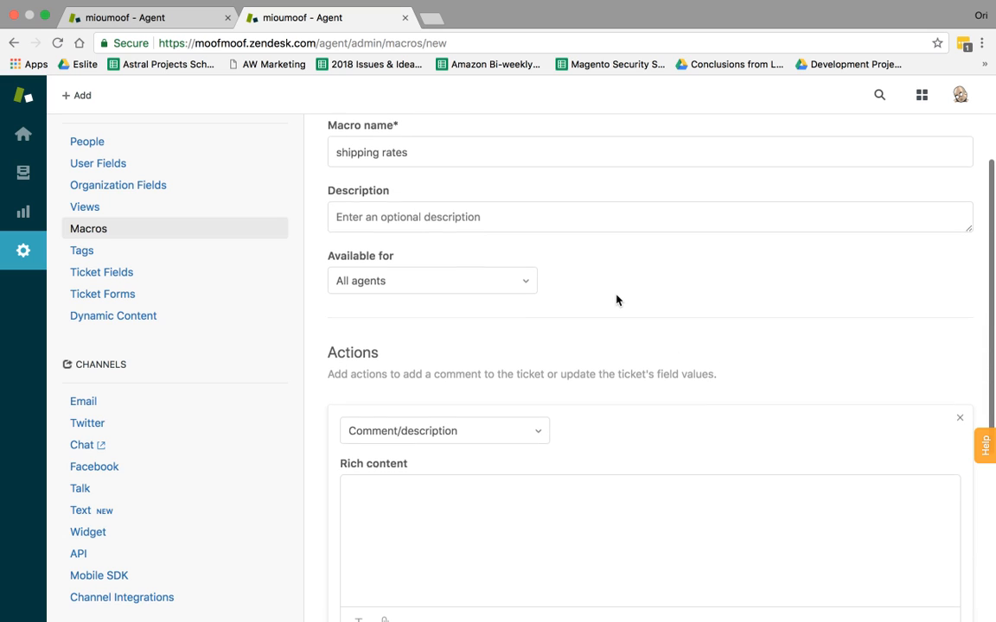
{"action": "scroll", "coordinate": [616, 294], "scroll_direction": "down", "scroll_amount": 2}
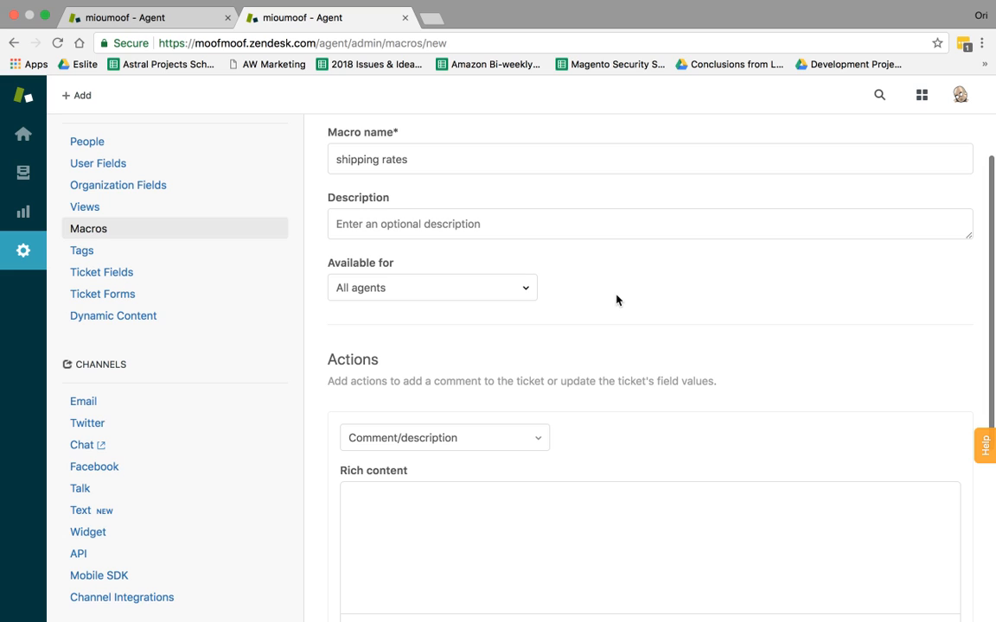
{"action": "scroll", "coordinate": [617, 300], "scroll_direction": "down", "scroll_amount": 4}
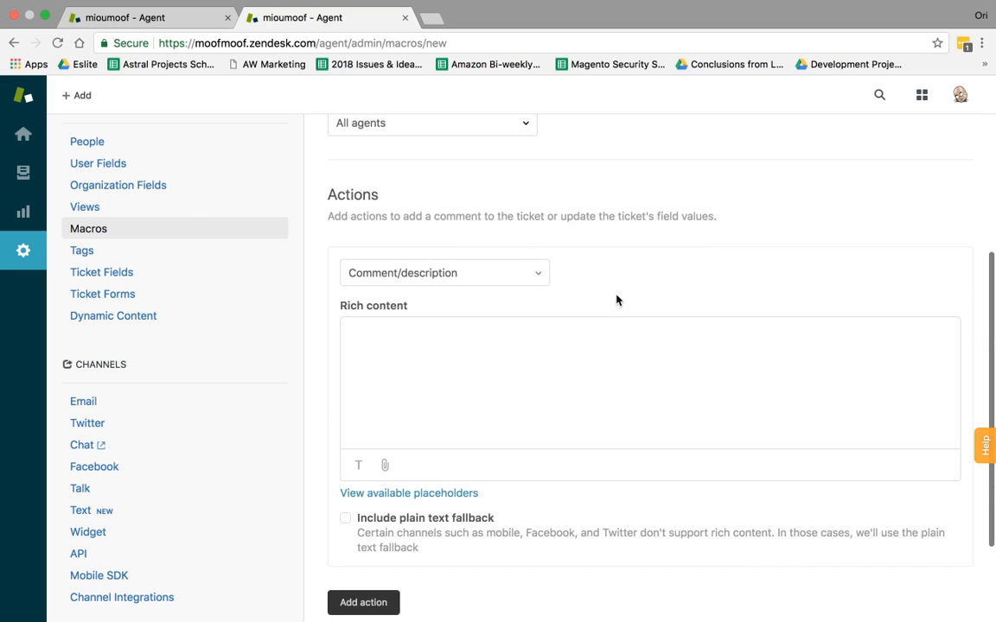
Step: Write the macro's comment as the lines "USA - $5" and "Canada - $6", followed by two lines of "..."
{"action": "left_click", "coordinate": [539, 363]}
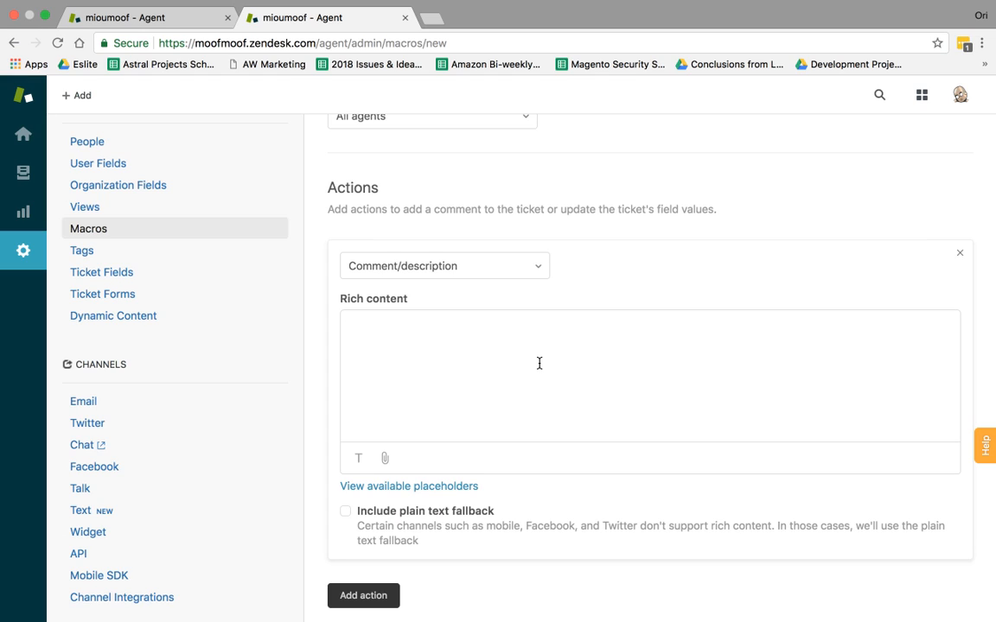
{"action": "type", "text": "USA - $5"}
{"action": "key", "text": "Return"}
{"action": "type", "text": "Canada - $6"}
{"action": "key", "text": "Return"}
{"action": "type", "text": "..."}
{"action": "key", "text": "Return"}
{"action": "type", "text": "..."}
{"action": "key", "text": "Return"}
Step: Review the shipping rates macro's settings and create it
{"action": "scroll", "coordinate": [558, 432], "scroll_direction": "down", "scroll_amount": 2}
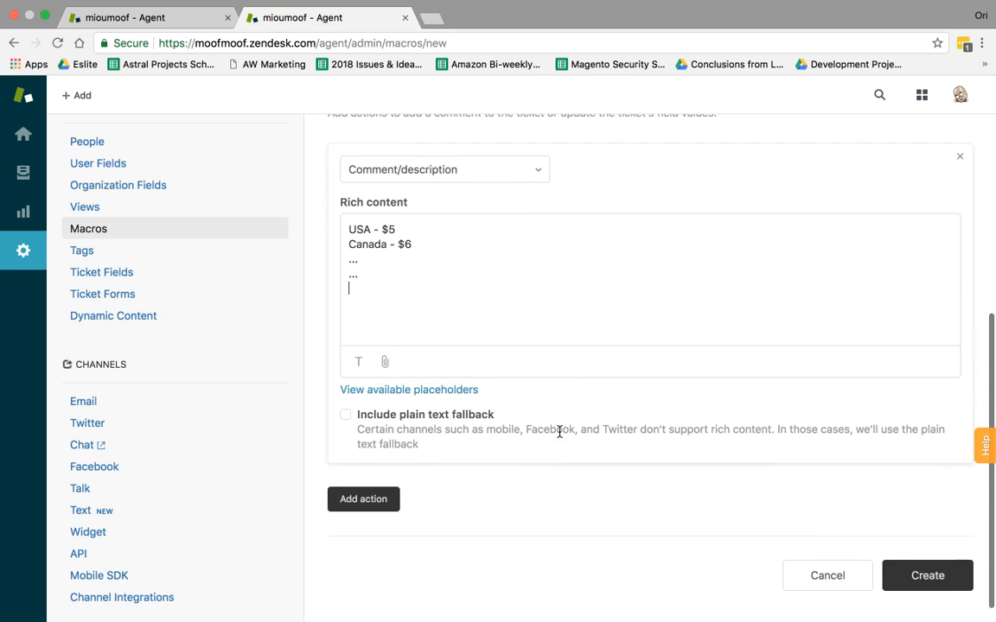
{"action": "scroll", "coordinate": [509, 464], "scroll_direction": "up", "scroll_amount": 3}
{"action": "scroll", "coordinate": [509, 464], "scroll_direction": "down", "scroll_amount": 4}
{"action": "left_click", "coordinate": [925, 575]}
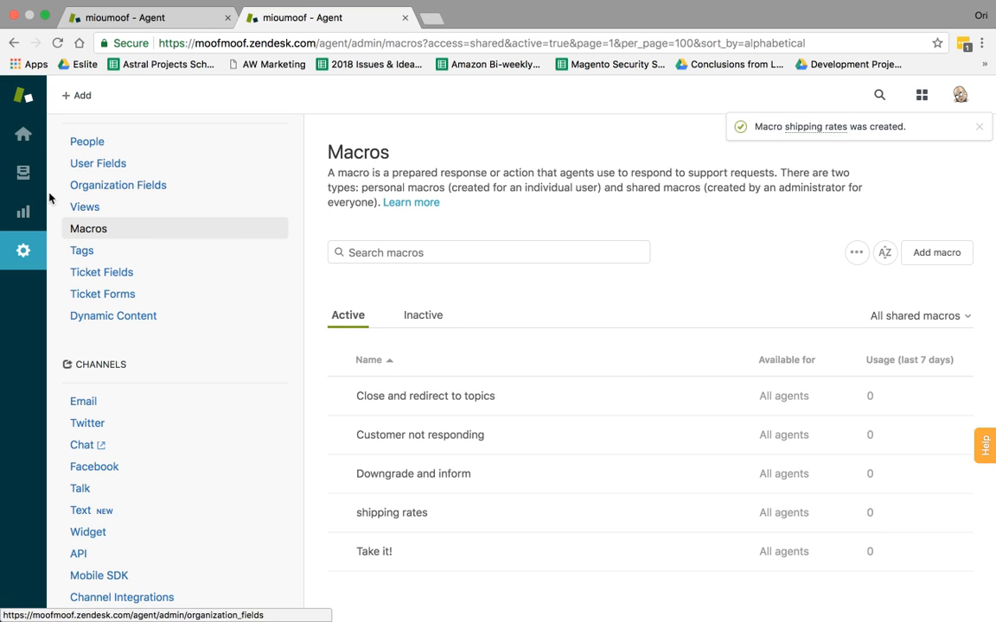
Step: Open the ticket5 ticket from the unsolved tickets view and clear its public reply draft
{"action": "left_click", "coordinate": [23, 172]}
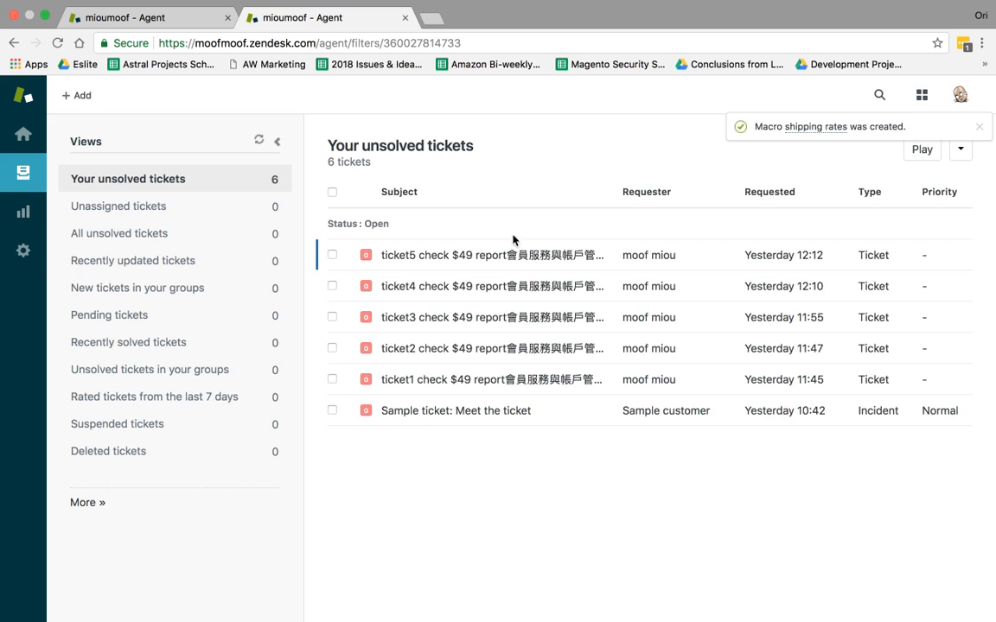
{"action": "left_click", "coordinate": [509, 319]}
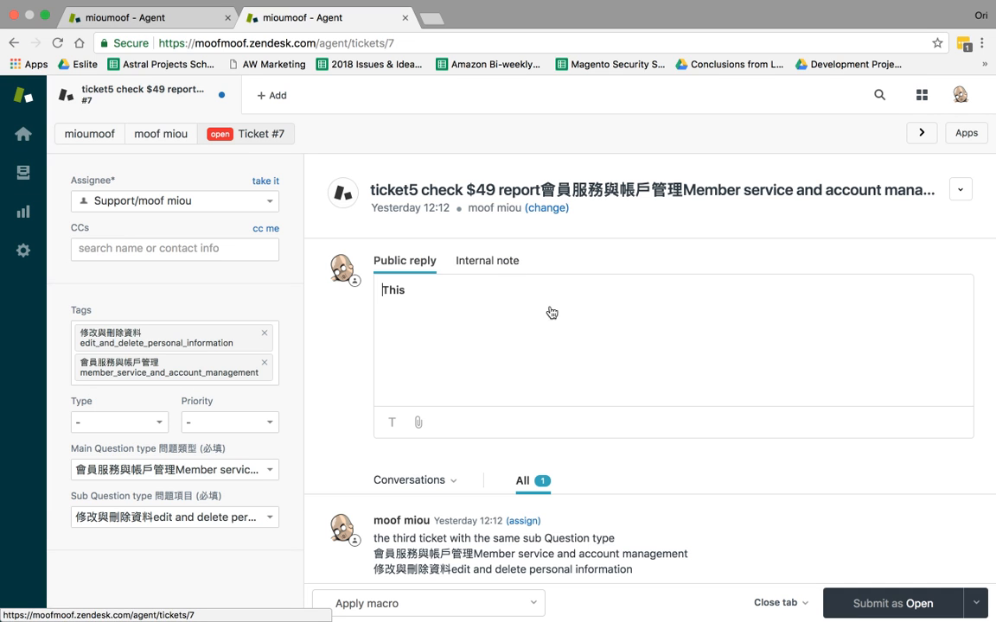
{"action": "left_click", "coordinate": [557, 317]}
{"action": "key", "text": "super+a"}
{"action": "key", "text": "BackSpace"}
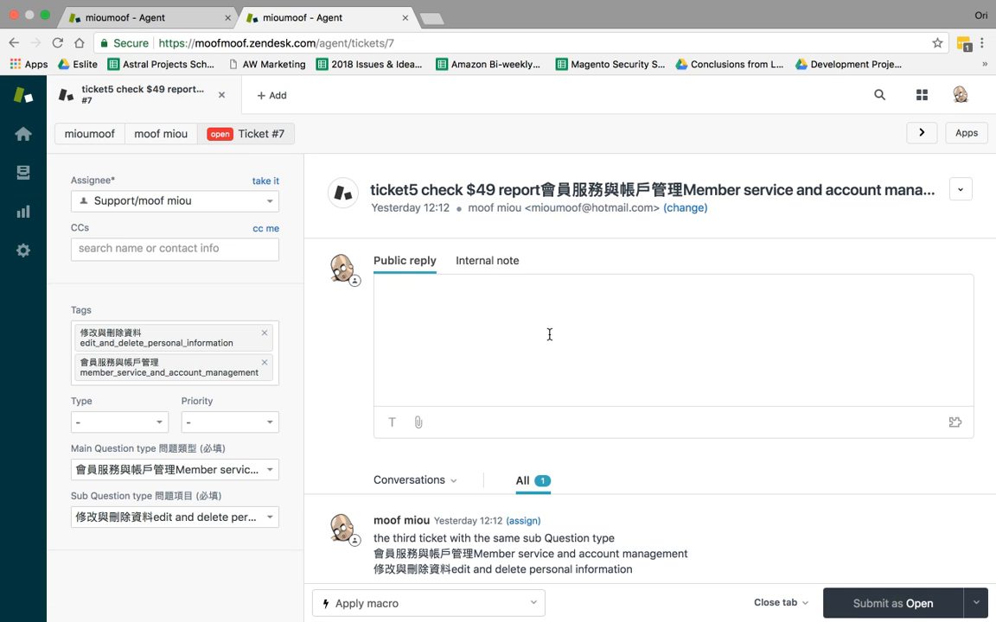
Step: Apply the shipping rates macro to ticket5's public reply and review the inserted text and the available macros
{"action": "scroll", "coordinate": [629, 450], "scroll_direction": "down", "scroll_amount": 1}
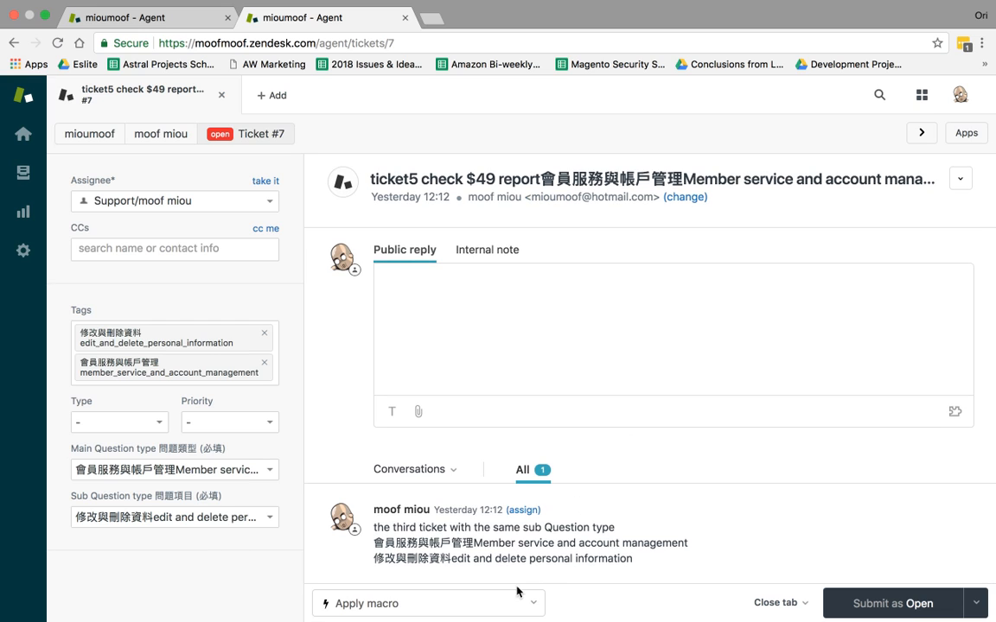
{"action": "left_click", "coordinate": [452, 609]}
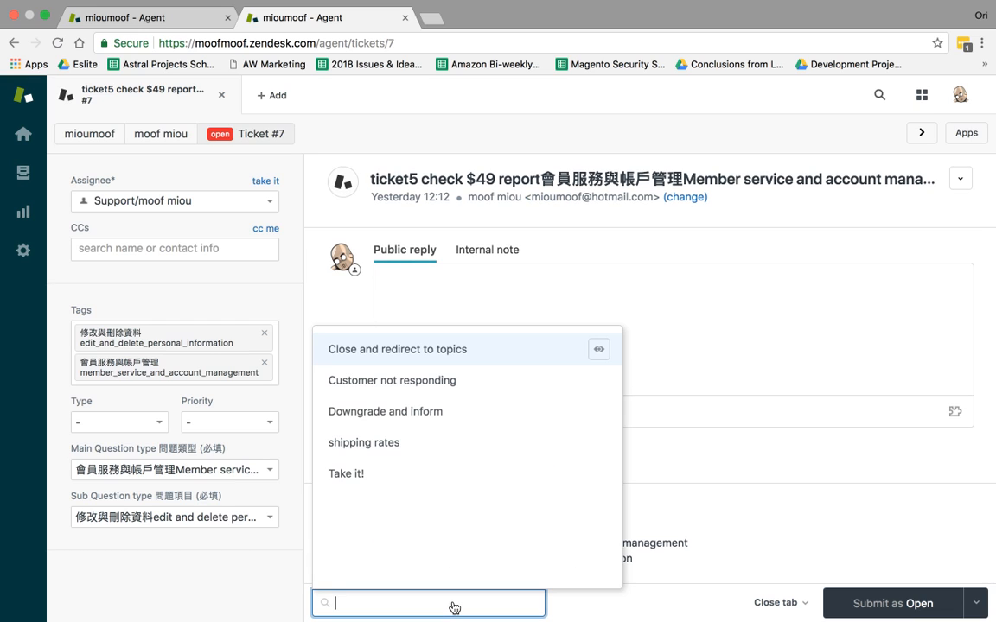
{"action": "left_click", "coordinate": [446, 446]}
{"action": "key", "text": "super+a"}
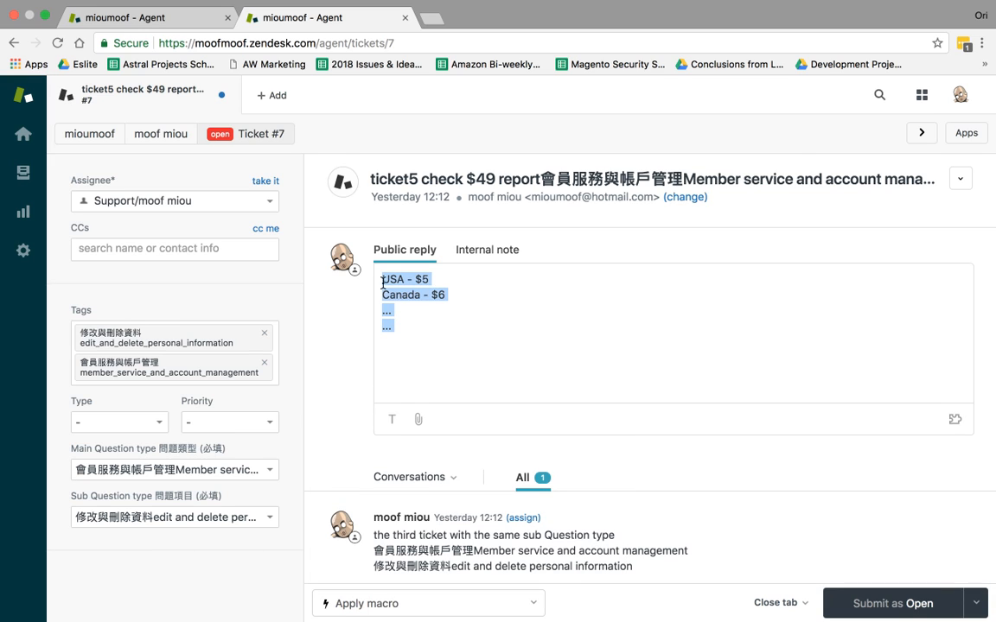
{"action": "left_click", "coordinate": [478, 302]}
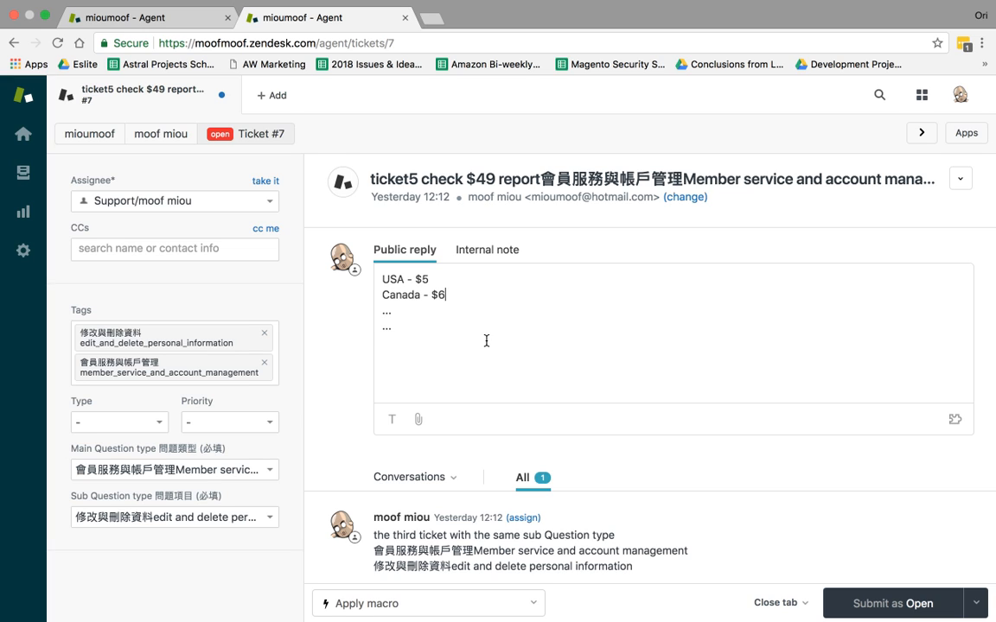
{"action": "left_click", "coordinate": [489, 603]}
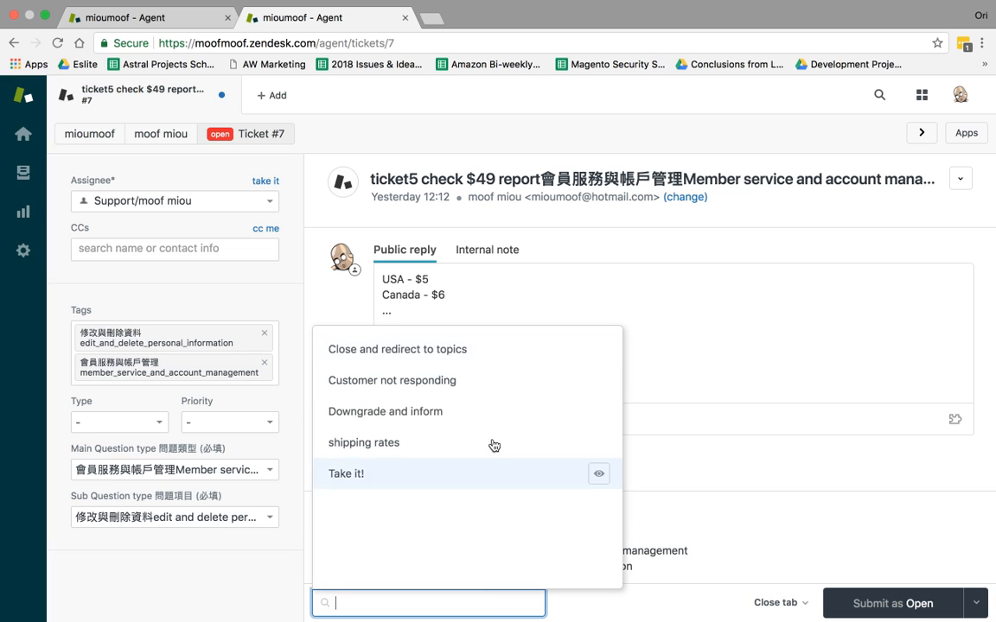
{"action": "left_click", "coordinate": [628, 253]}
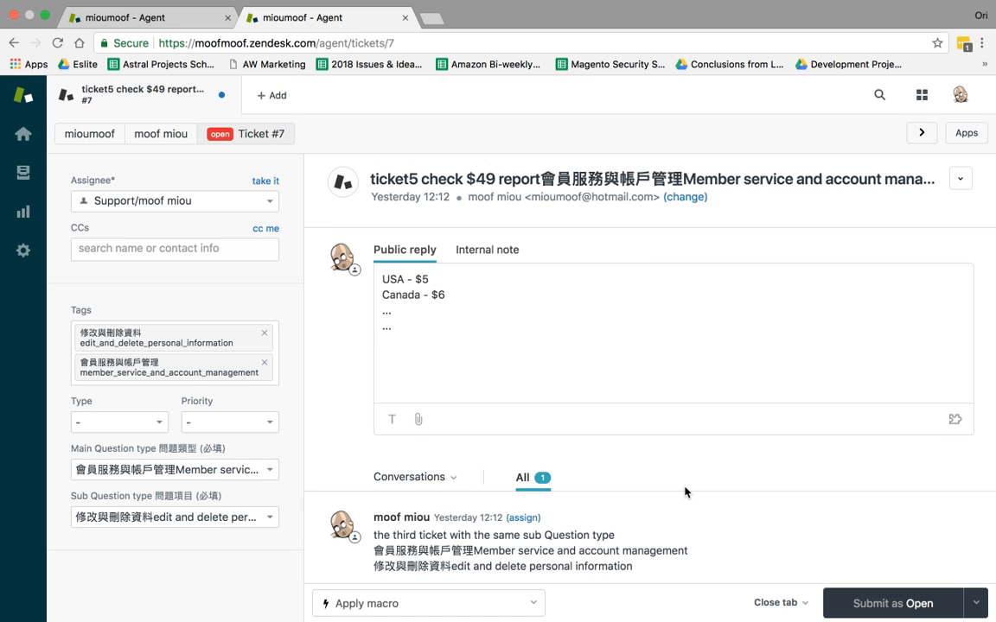
Step: Review ticket5's requester and the submission statuses, and submit the reply as Pending
{"action": "scroll", "coordinate": [618, 444], "scroll_direction": "down", "scroll_amount": 1}
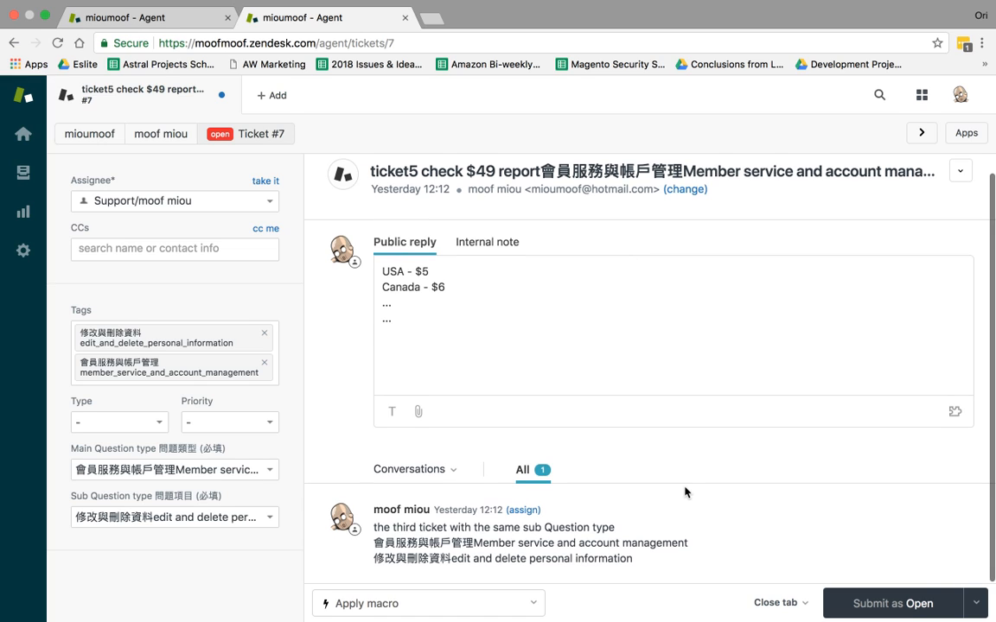
{"action": "left_click", "coordinate": [975, 604]}
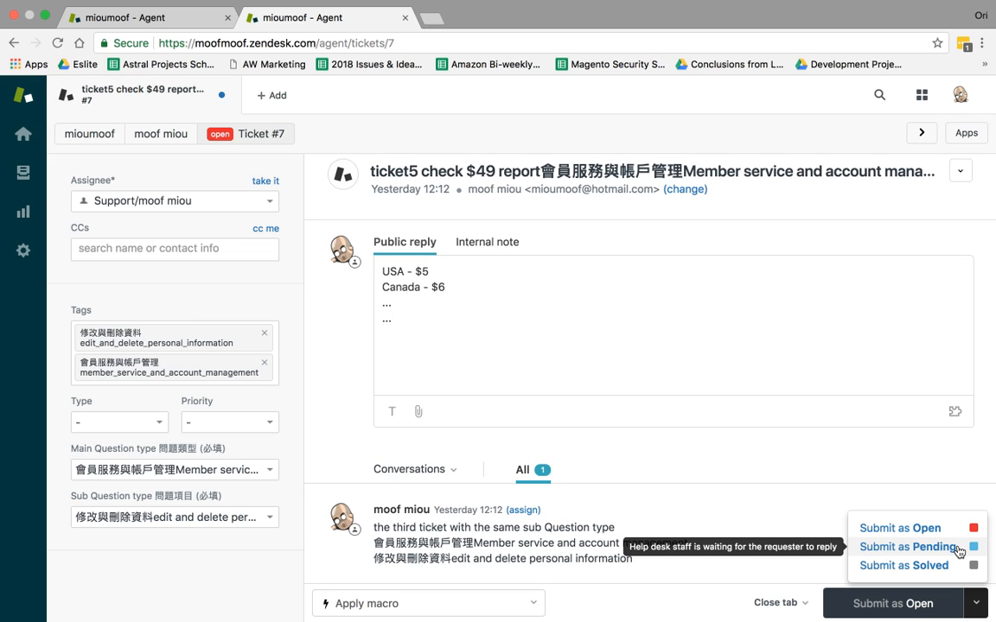
{"action": "left_click_drag", "start_coordinate": [484, 190], "coordinate": [658, 193]}
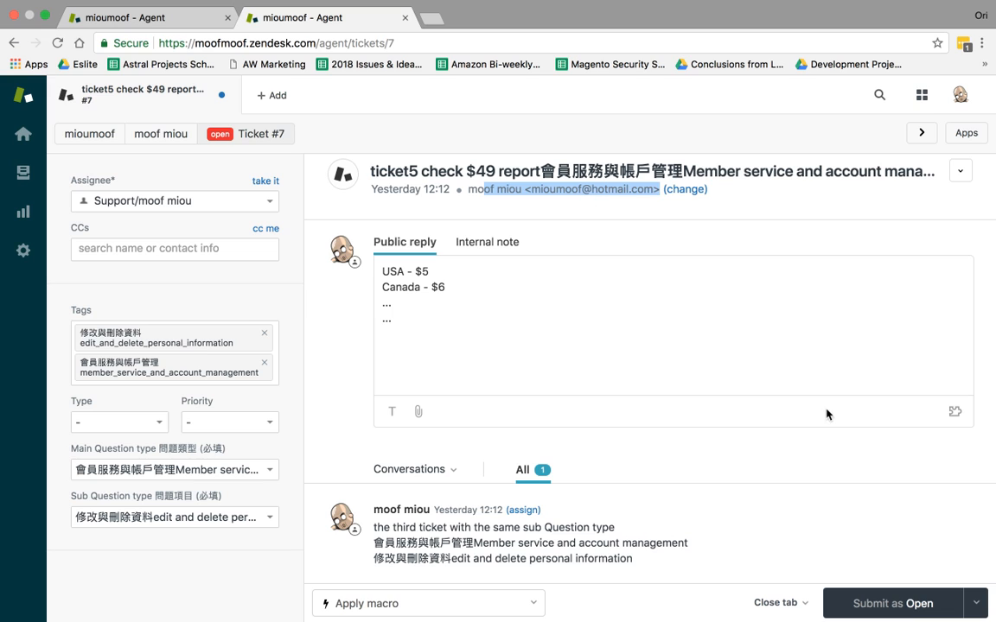
{"action": "mouse_move", "coordinate": [982, 609]}
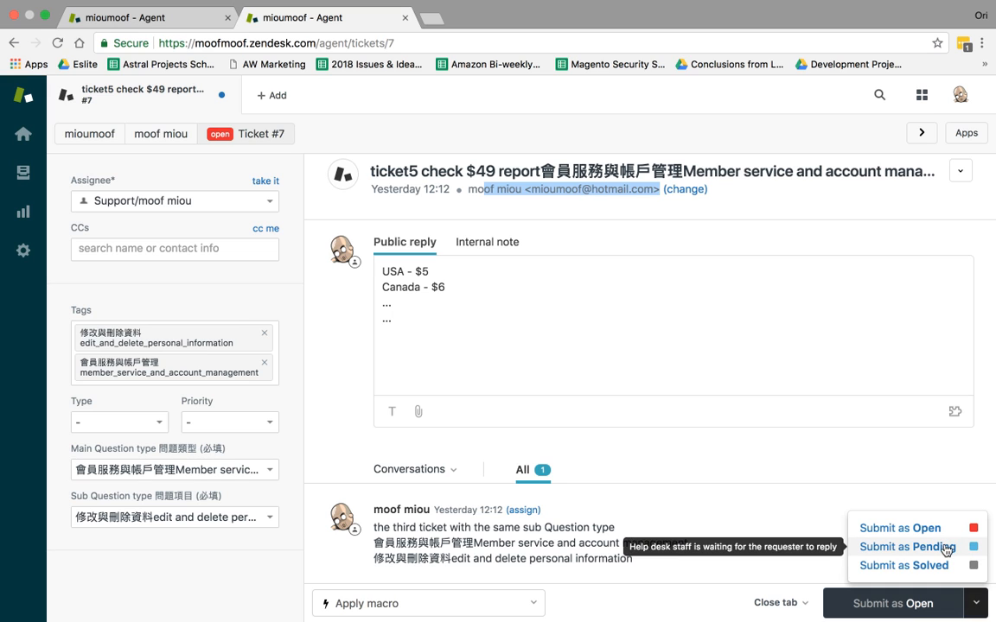
{"action": "left_click", "coordinate": [907, 547]}
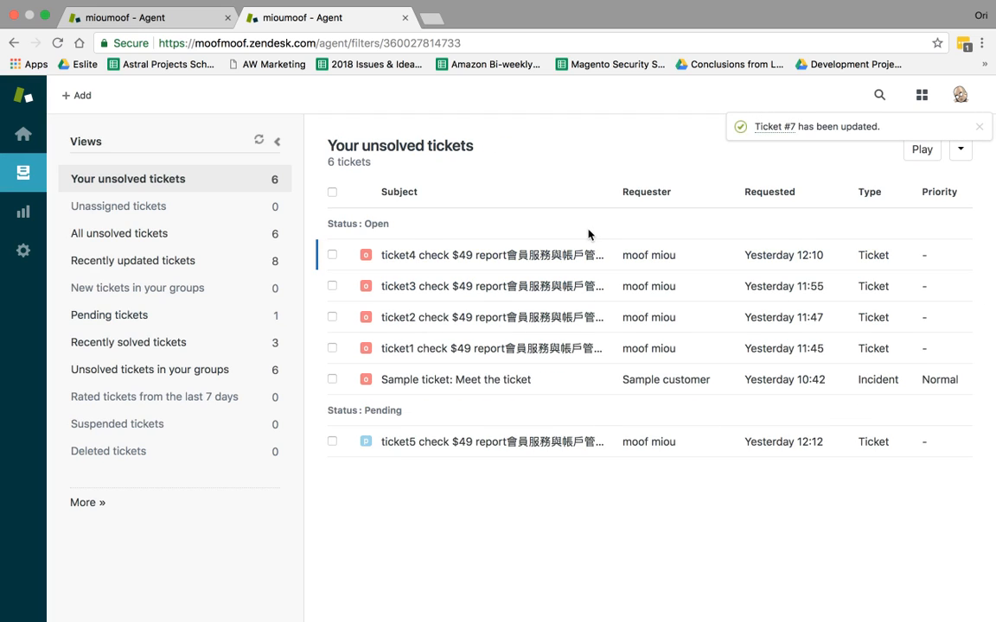
Step: Open ticket4 briefly, refresh the ticket views, and compare the ticket5 and ticket4 previews and status markers under All unsolved tickets
{"action": "mouse_move", "coordinate": [576, 257]}
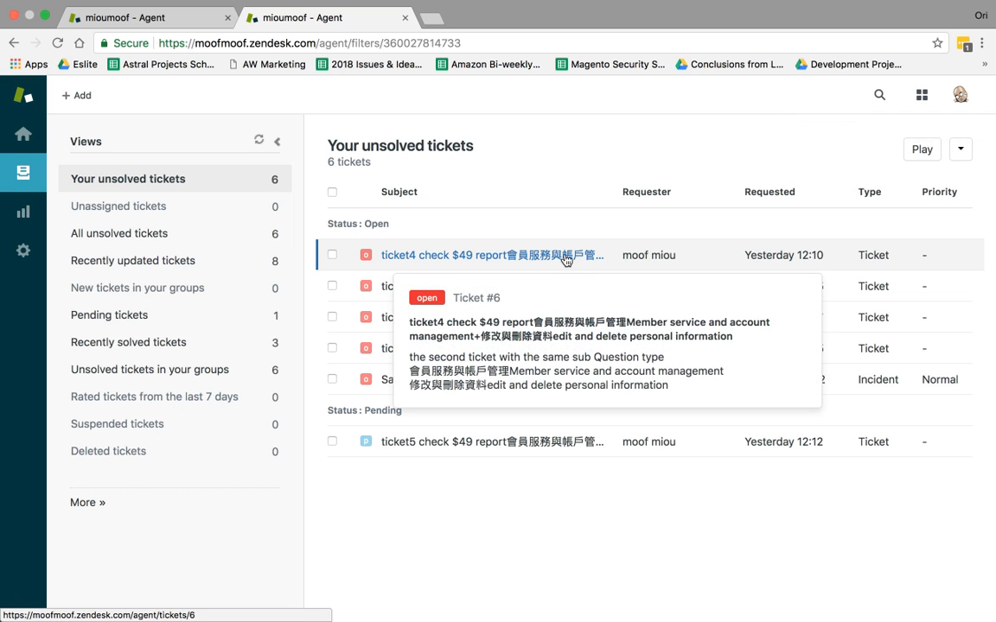
{"action": "left_click", "coordinate": [577, 256]}
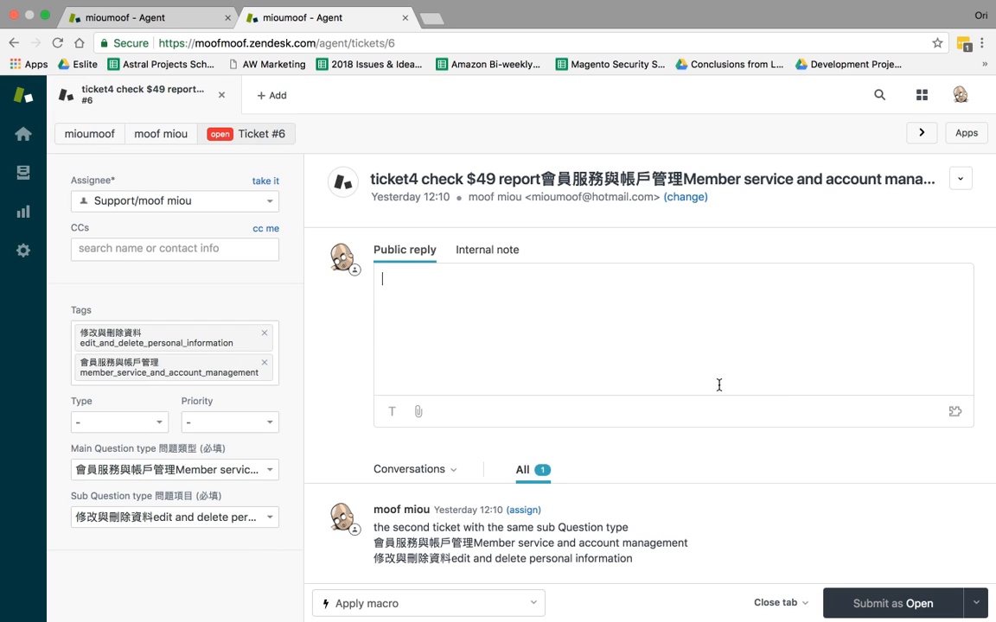
{"action": "left_click", "coordinate": [34, 192]}
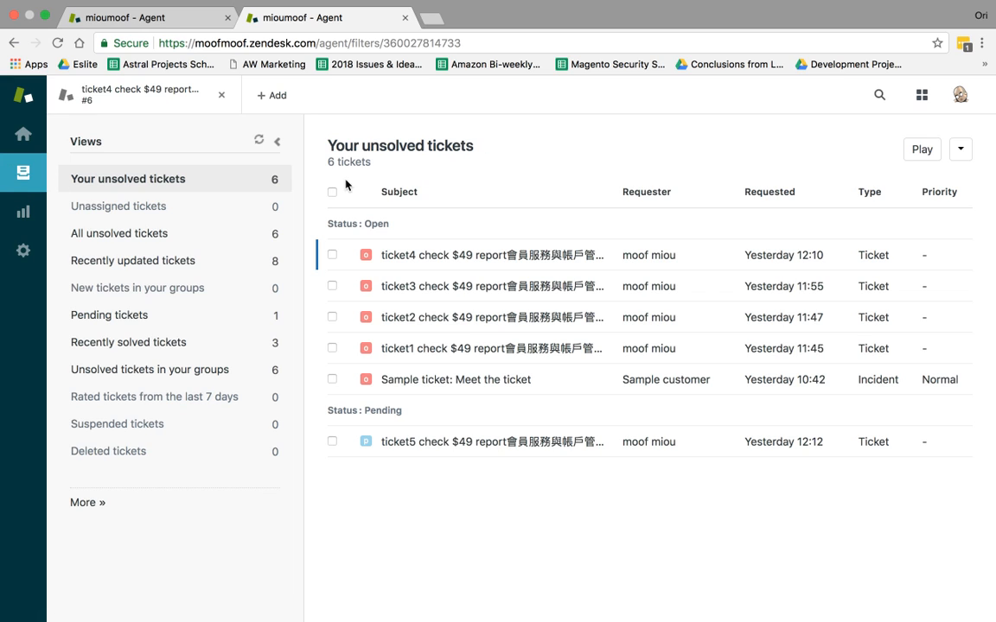
{"action": "left_click", "coordinate": [256, 141]}
{"action": "left_click", "coordinate": [202, 233]}
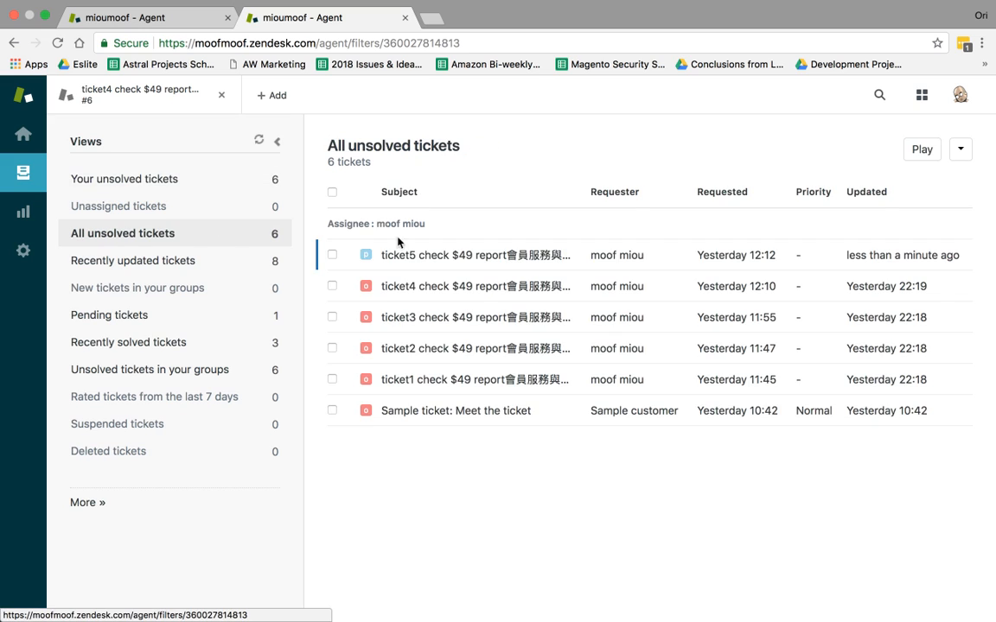
{"action": "mouse_move", "coordinate": [523, 256]}
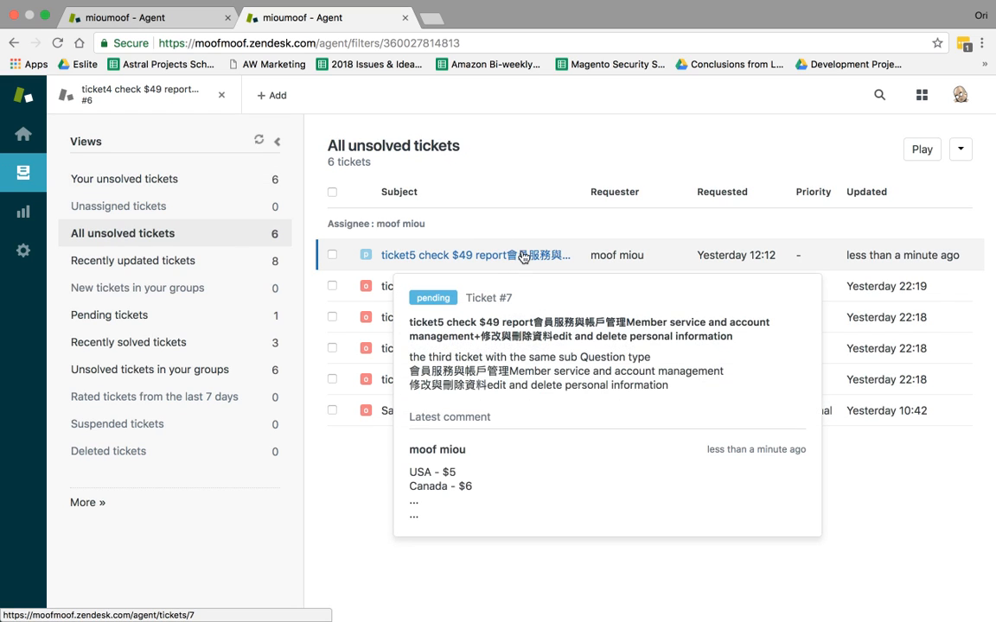
{"action": "mouse_move", "coordinate": [366, 291]}
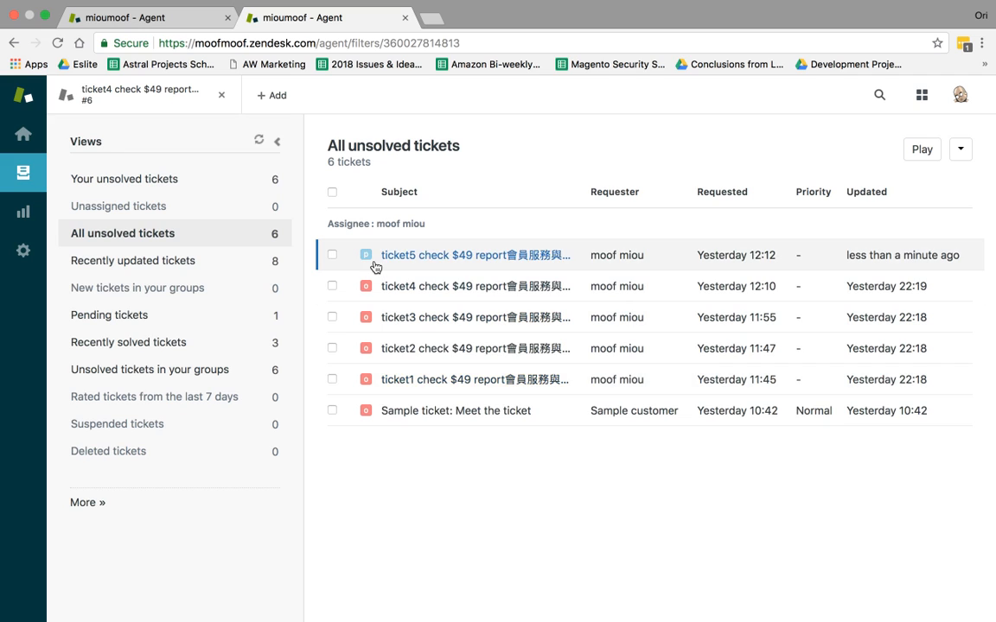
{"action": "mouse_move", "coordinate": [368, 260]}
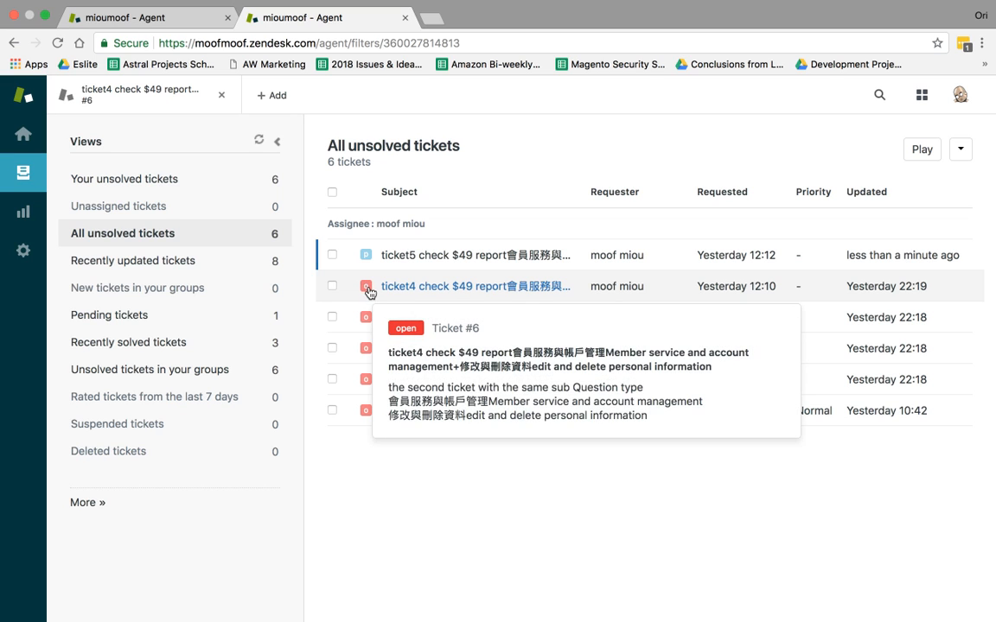
Step: Open ticket5 from All unsolved tickets, write the public reply "thank. you . closing ticket" and submit it as Solved
{"action": "left_click", "coordinate": [405, 261]}
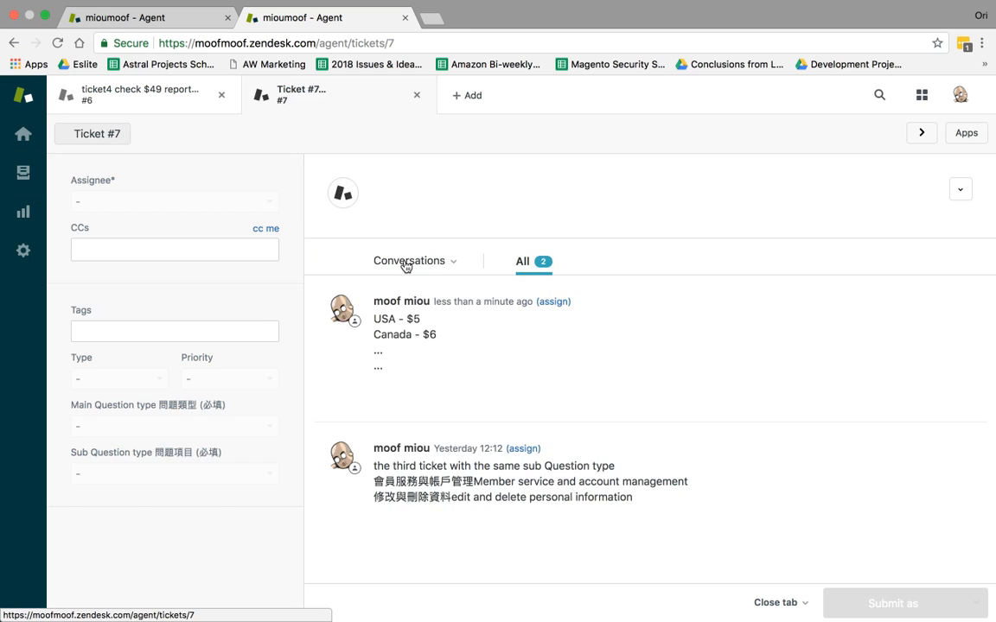
{"action": "scroll", "coordinate": [717, 359], "scroll_direction": "down", "scroll_amount": 3}
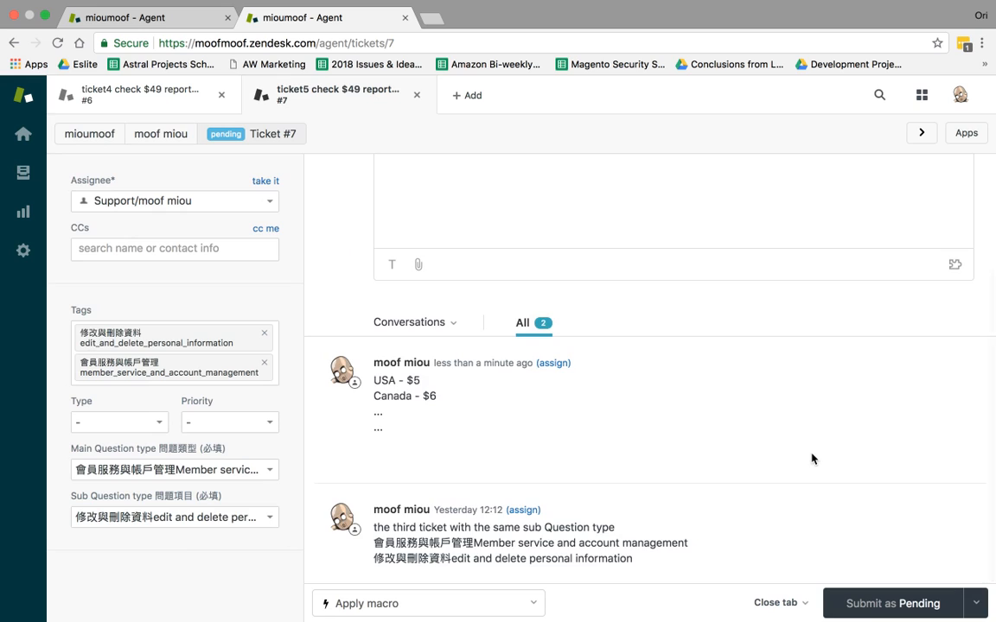
{"action": "scroll", "coordinate": [751, 406], "scroll_direction": "up", "scroll_amount": 4}
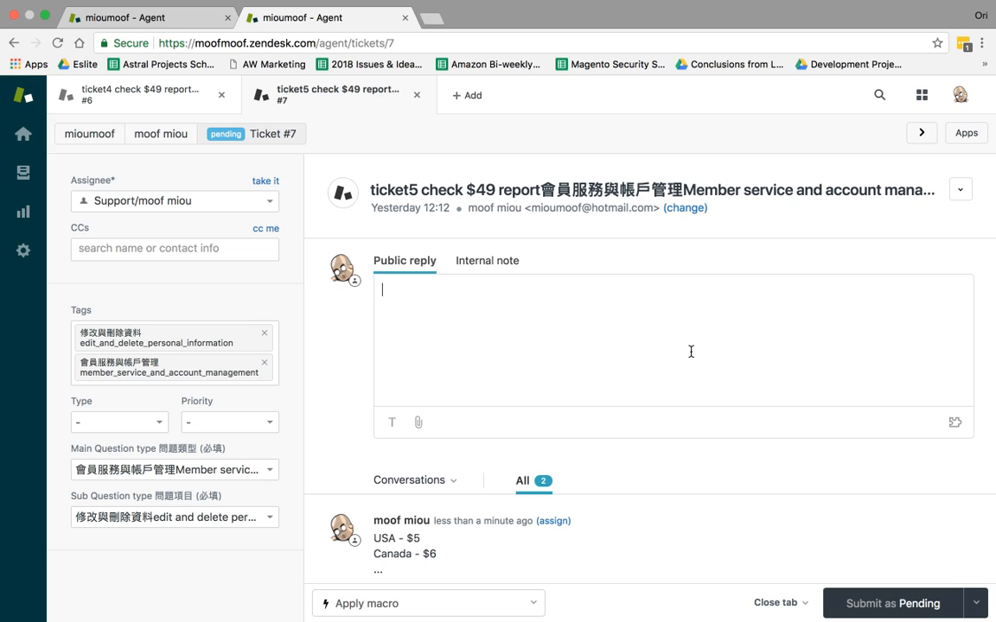
{"action": "left_click", "coordinate": [691, 351]}
{"action": "type", "text": "thank. you . closing ticket"}
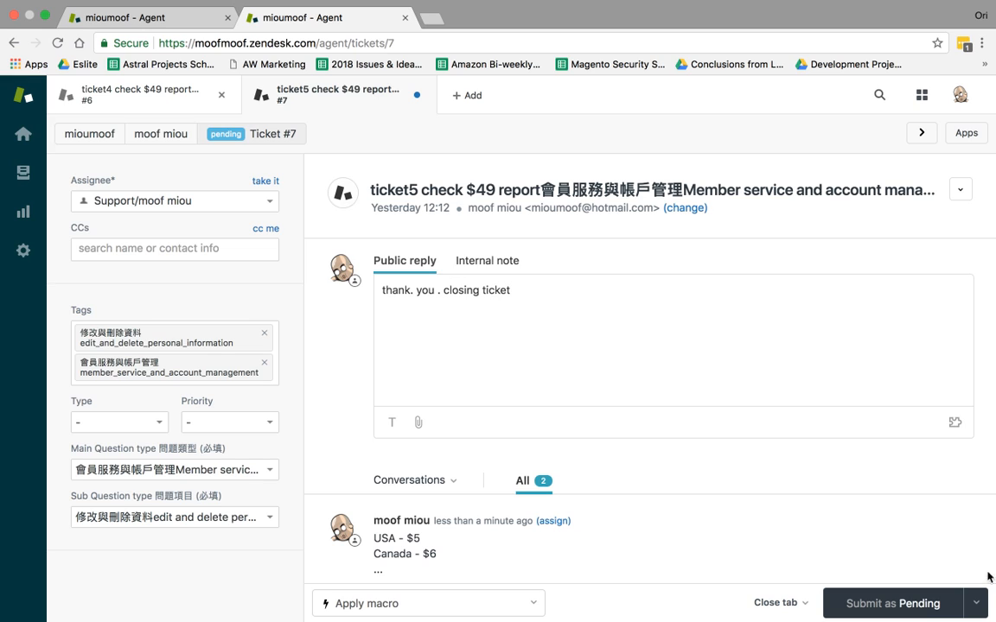
{"action": "left_click", "coordinate": [976, 603]}
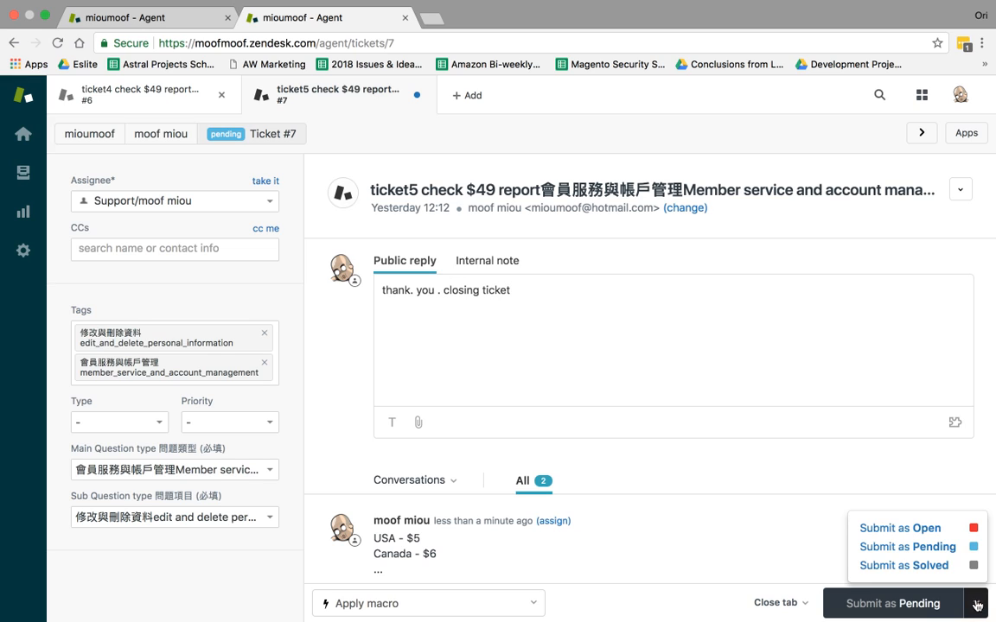
{"action": "left_click", "coordinate": [946, 567]}
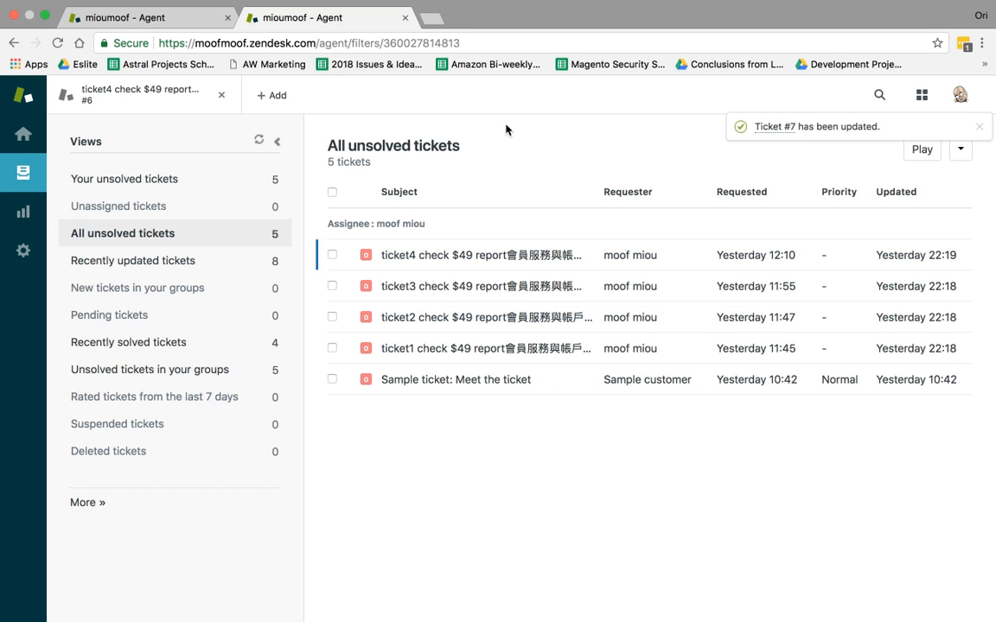
Step: Refresh the ticket views, close the open ticket4 tab, and reopen ticket4 from All unsolved tickets to review its properties and reply area
{"action": "left_click", "coordinate": [260, 141]}
{"action": "left_click", "coordinate": [221, 95]}
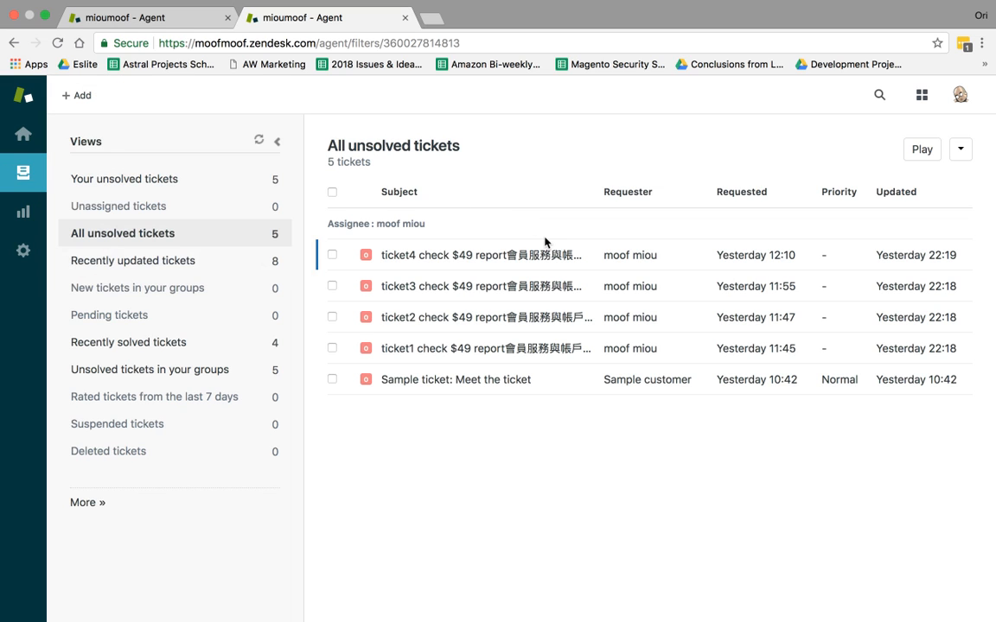
{"action": "mouse_move", "coordinate": [565, 259]}
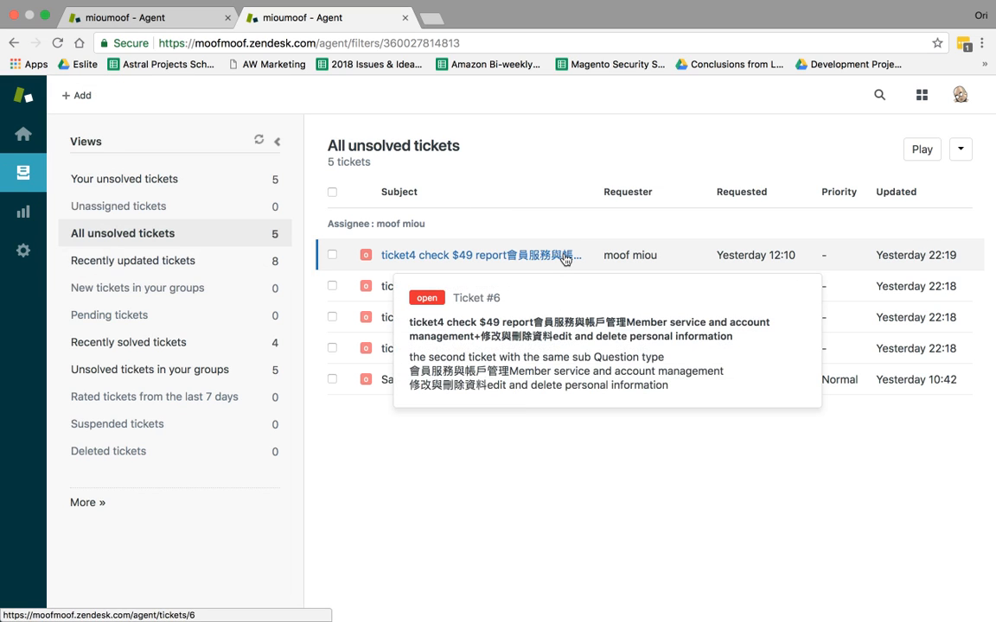
{"action": "left_click", "coordinate": [563, 256]}
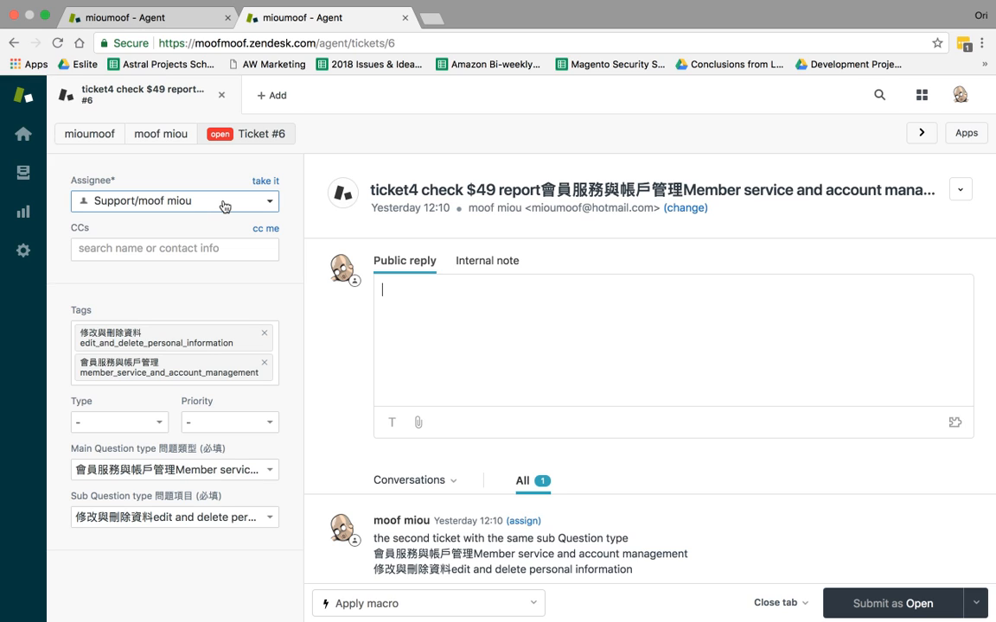
{"action": "left_click", "coordinate": [610, 333]}
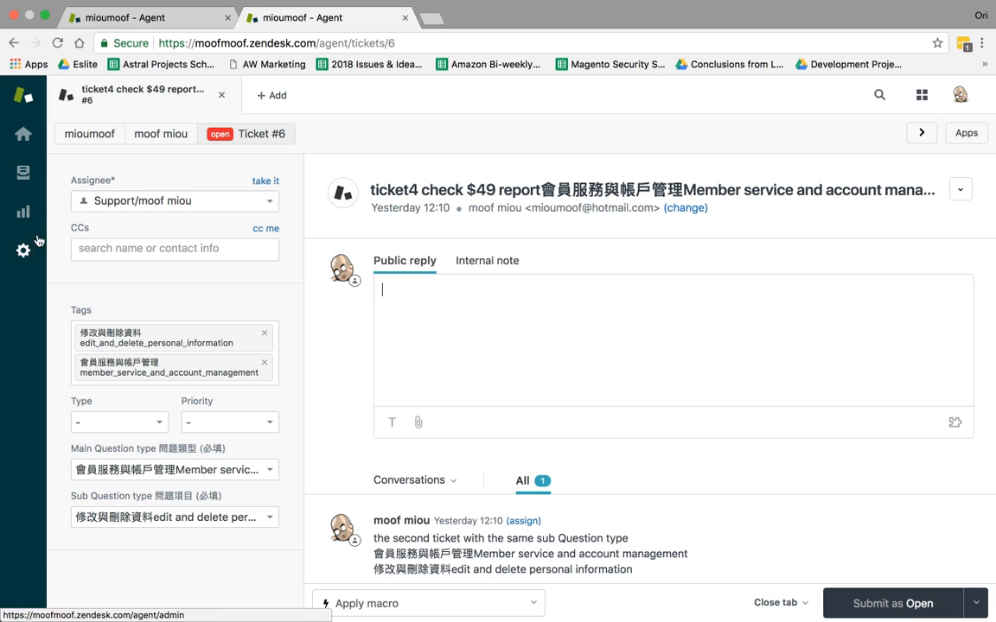
{"action": "mouse_move", "coordinate": [274, 95]}
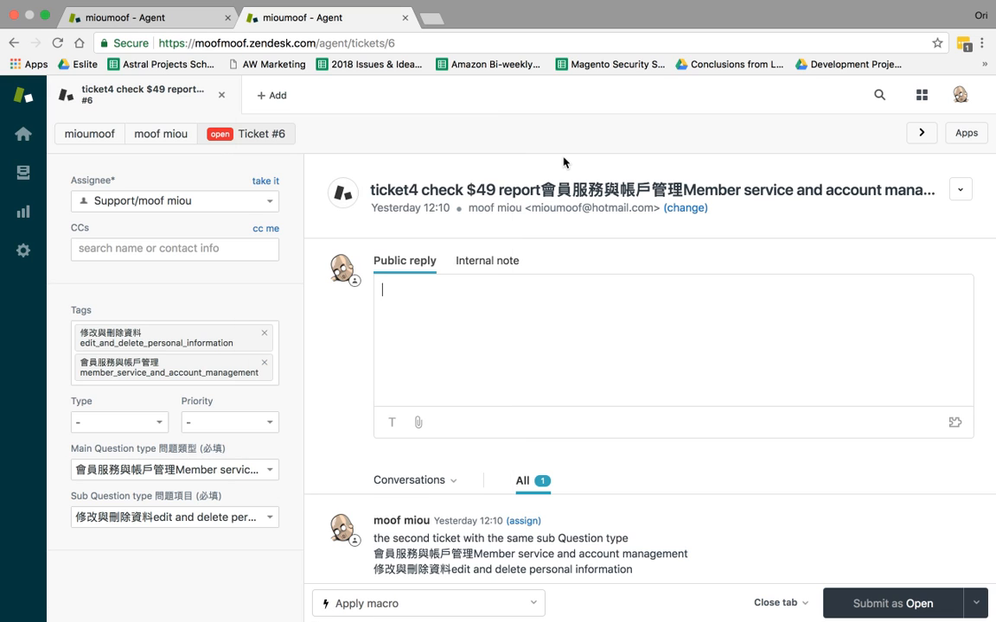
Step: Open the People admin settings and browse the agents and end-users lists
{"action": "left_click", "coordinate": [23, 251]}
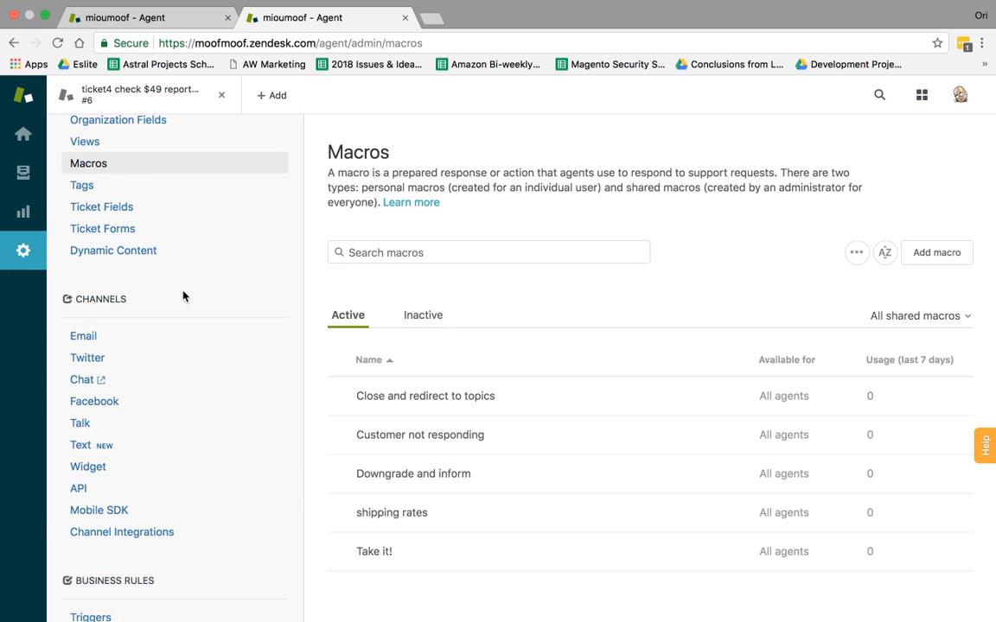
{"action": "scroll", "coordinate": [234, 393], "scroll_direction": "down", "scroll_amount": 5}
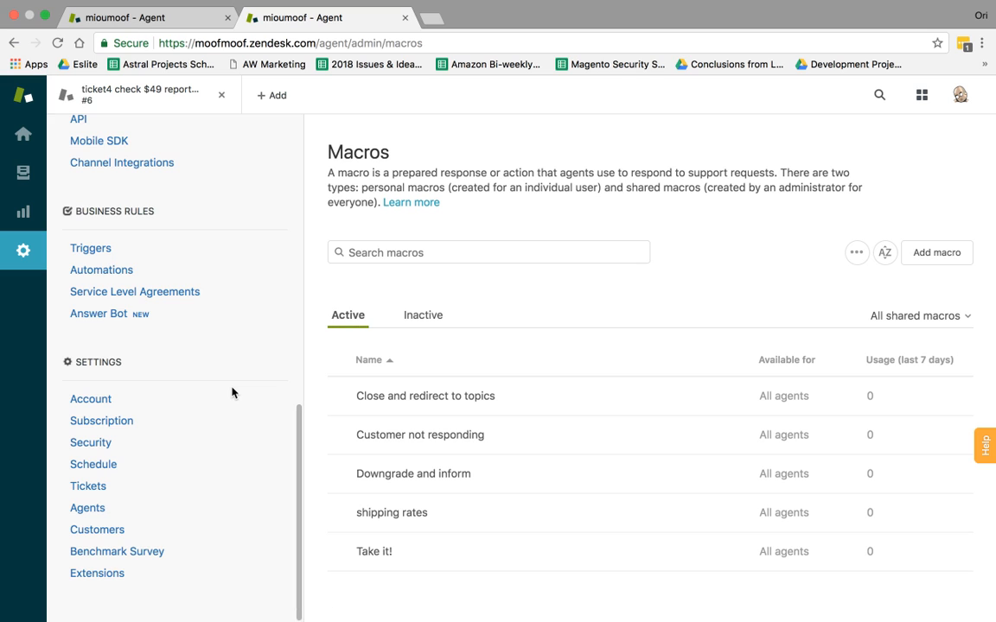
{"action": "scroll", "coordinate": [232, 393], "scroll_direction": "up", "scroll_amount": 10}
{"action": "left_click", "coordinate": [135, 378]}
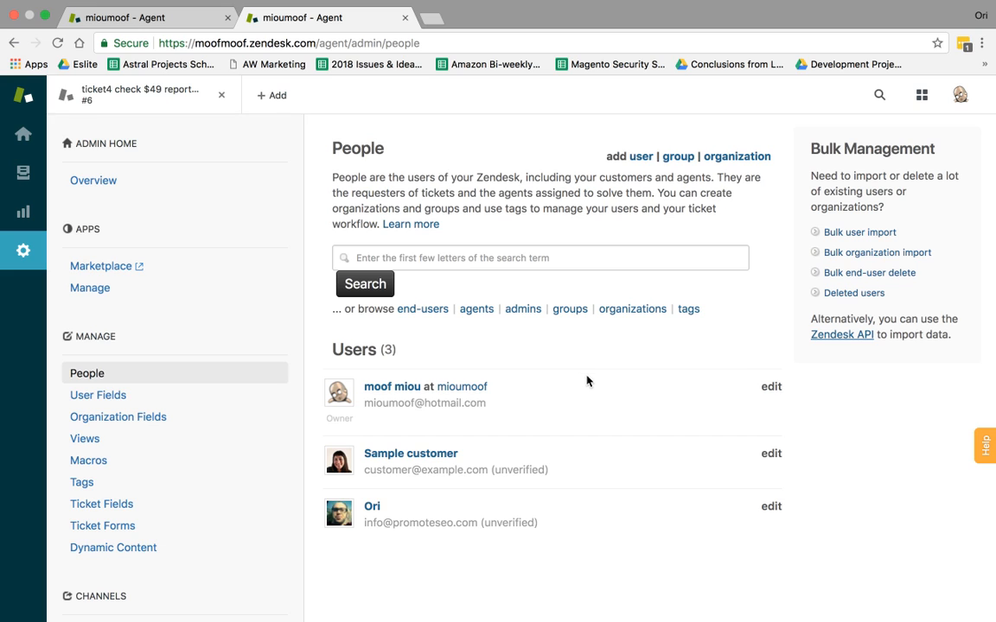
{"action": "left_click", "coordinate": [477, 309]}
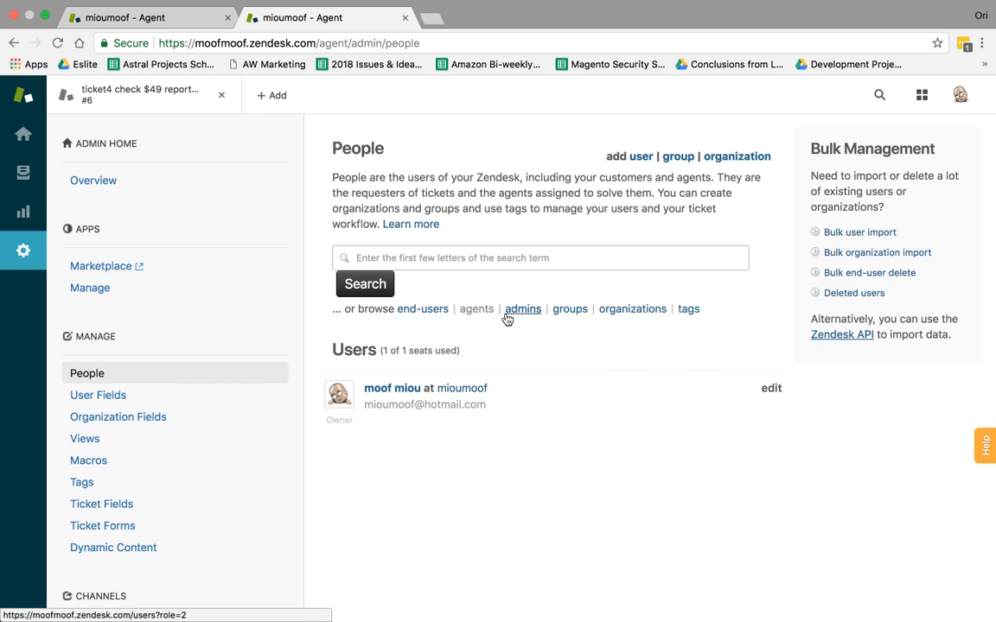
{"action": "left_click", "coordinate": [428, 311]}
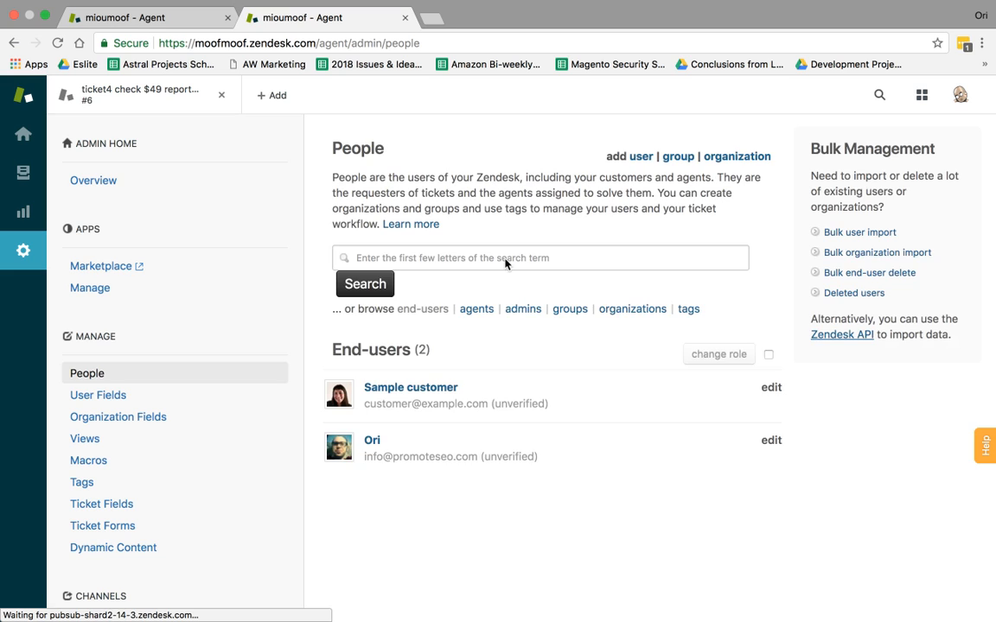
Step: Search People for the end-user by first name and open that user's profile for editing
{"action": "left_click", "coordinate": [510, 257]}
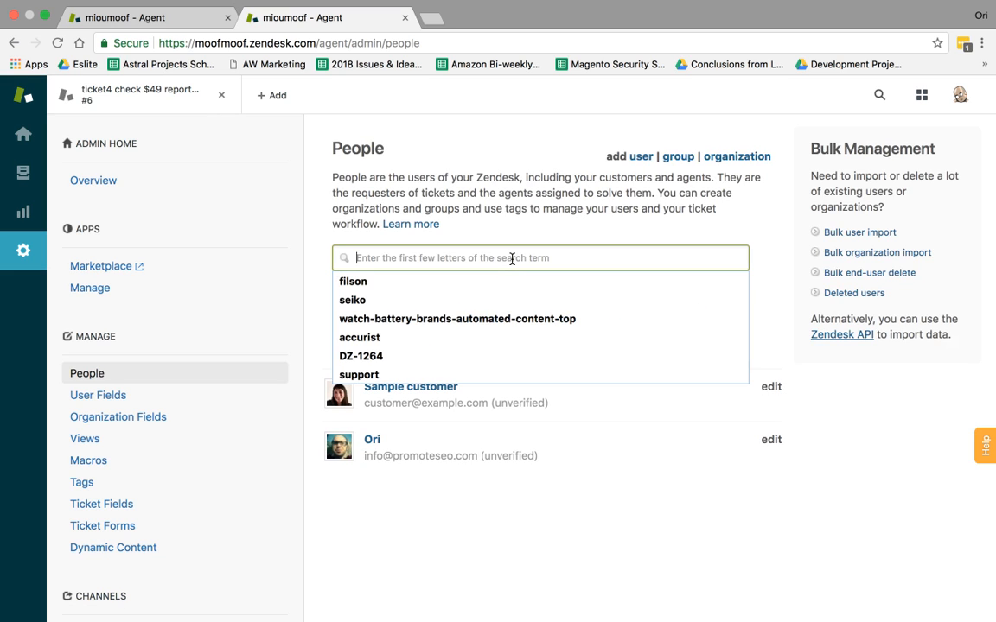
{"action": "type", "text": "ori"}
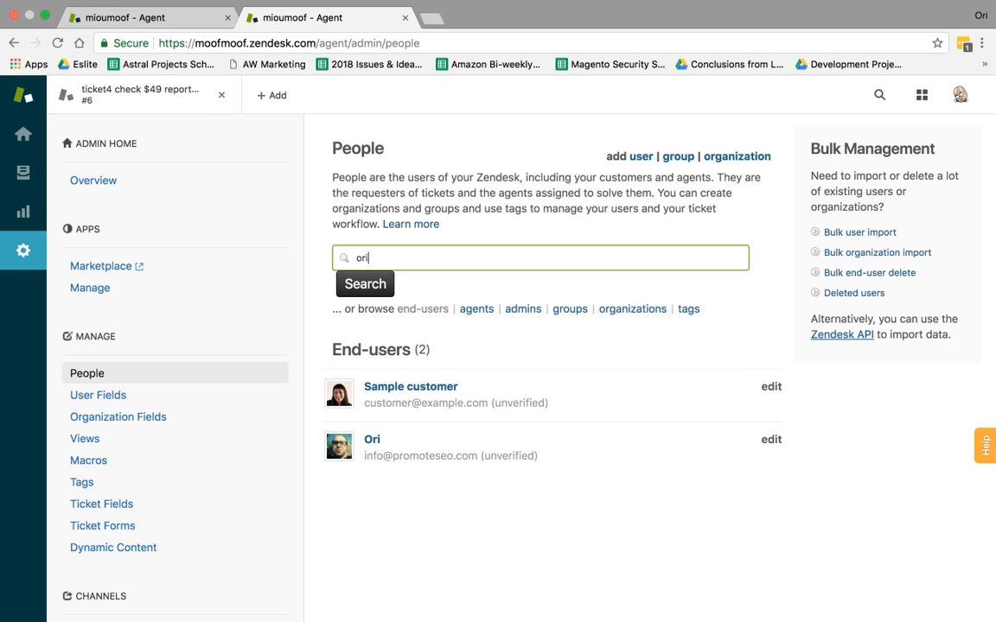
{"action": "key", "text": "Return"}
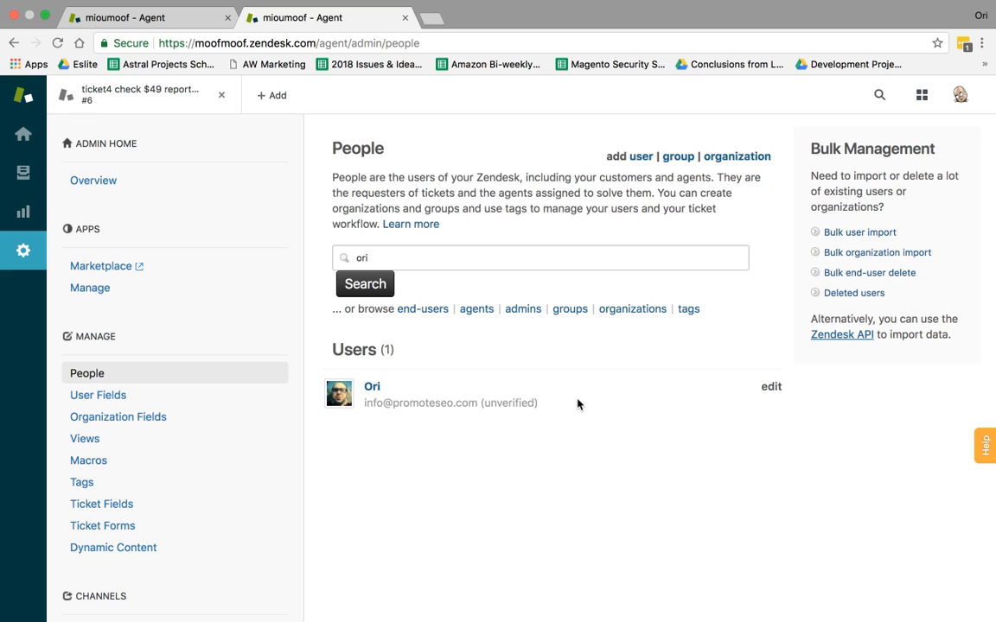
{"action": "left_click", "coordinate": [769, 390]}
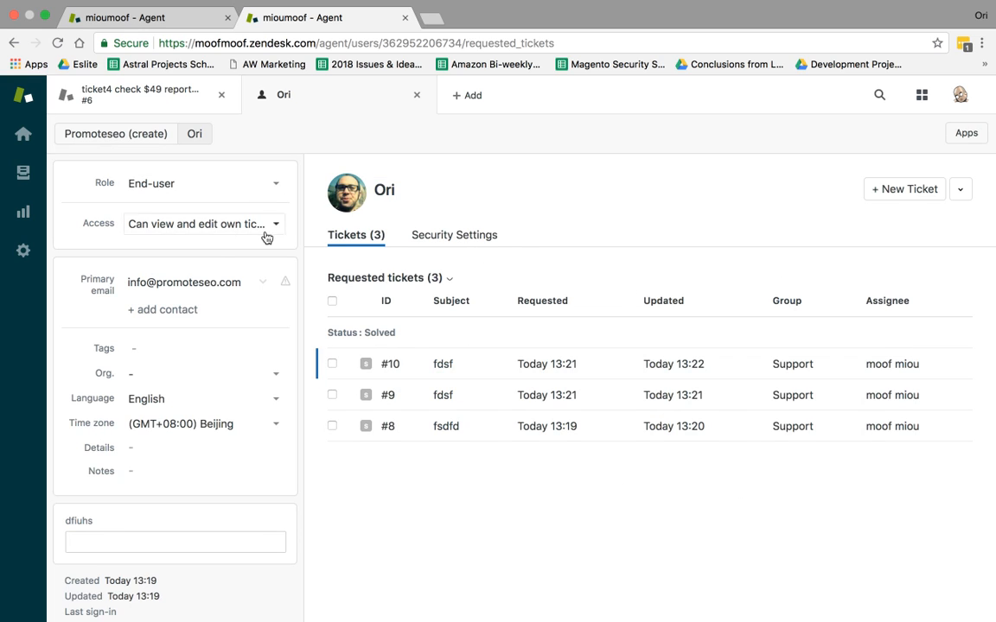
Step: Review the end-user profile's Access options, contact details, Details and Notes fields, and the custom dfiuhs field
{"action": "left_click", "coordinate": [209, 226]}
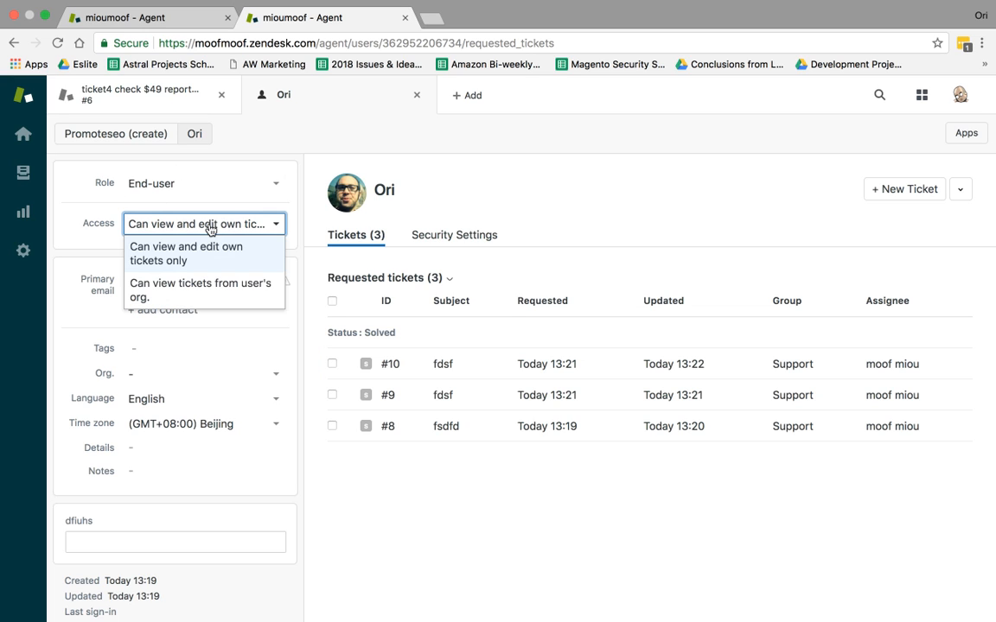
{"action": "left_click", "coordinate": [269, 338]}
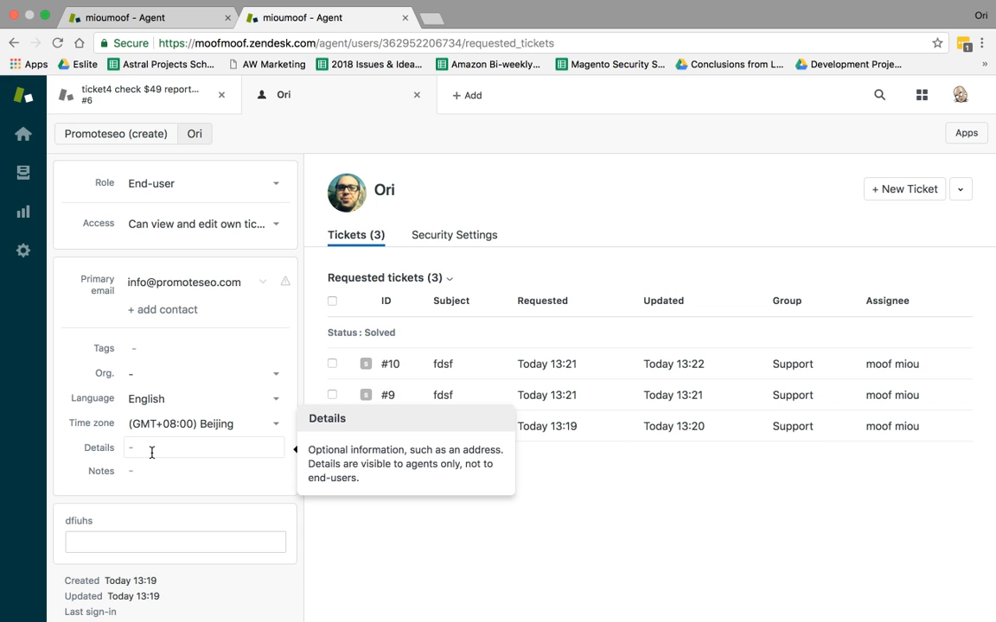
{"action": "scroll", "coordinate": [222, 471], "scroll_direction": "down", "scroll_amount": 1}
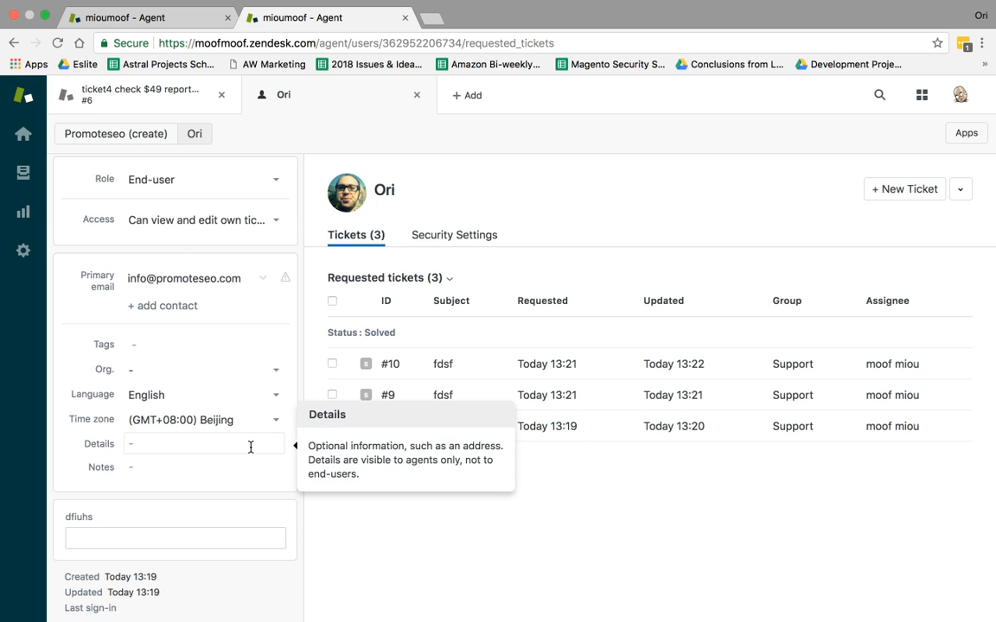
{"action": "left_click", "coordinate": [191, 545]}
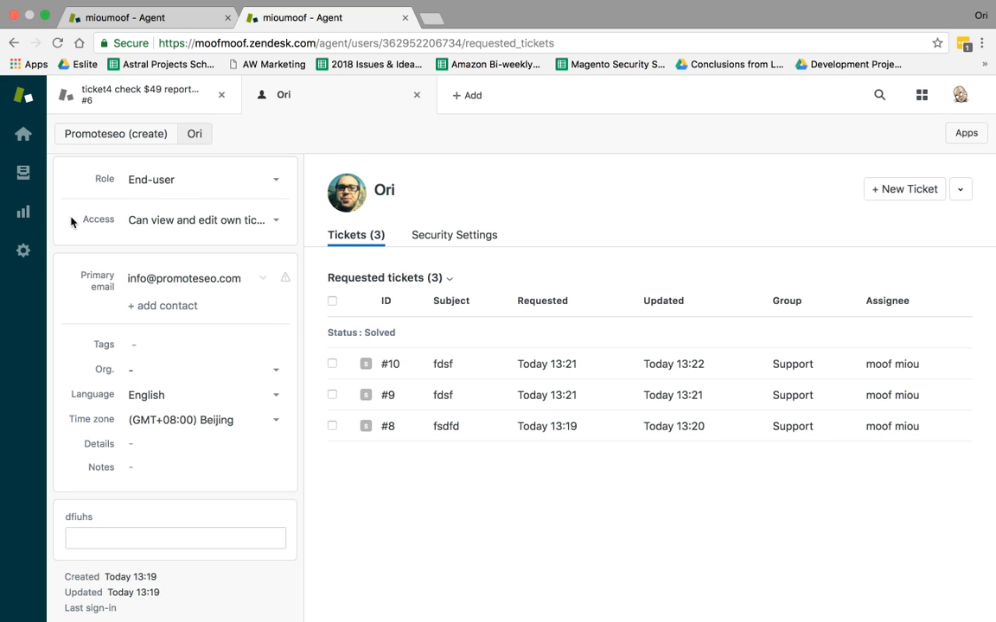
Step: Open the User Fields settings and deactivate the dfiuhs text field
{"action": "left_click", "coordinate": [21, 252]}
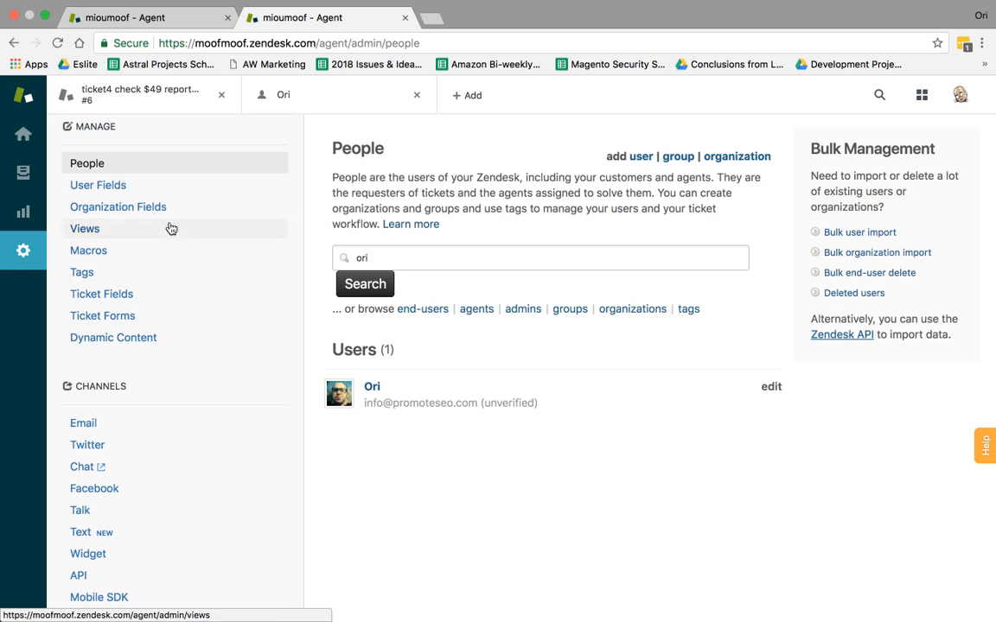
{"action": "left_click", "coordinate": [144, 191]}
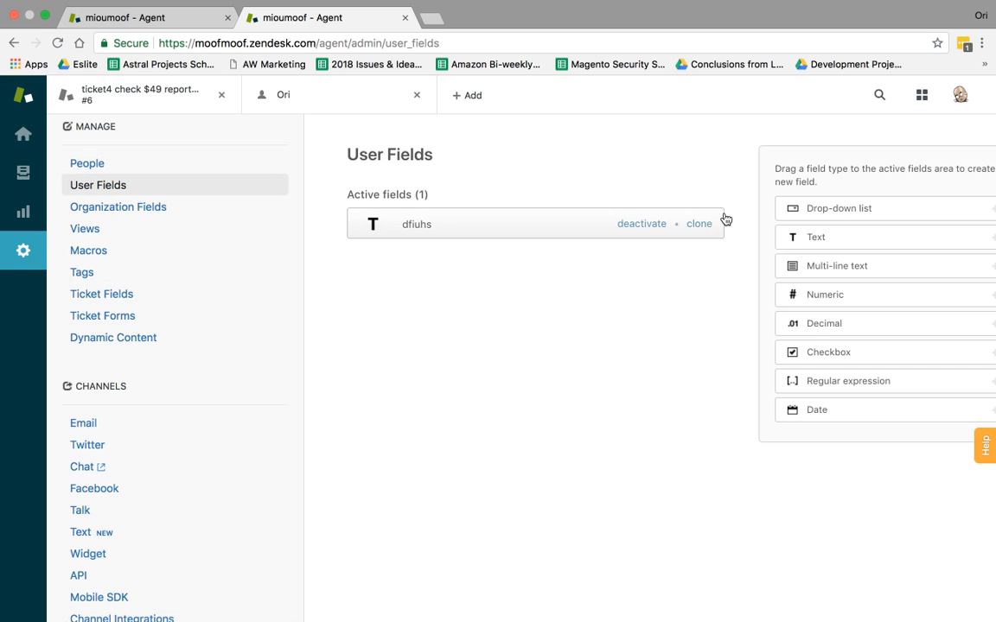
{"action": "left_click", "coordinate": [647, 225]}
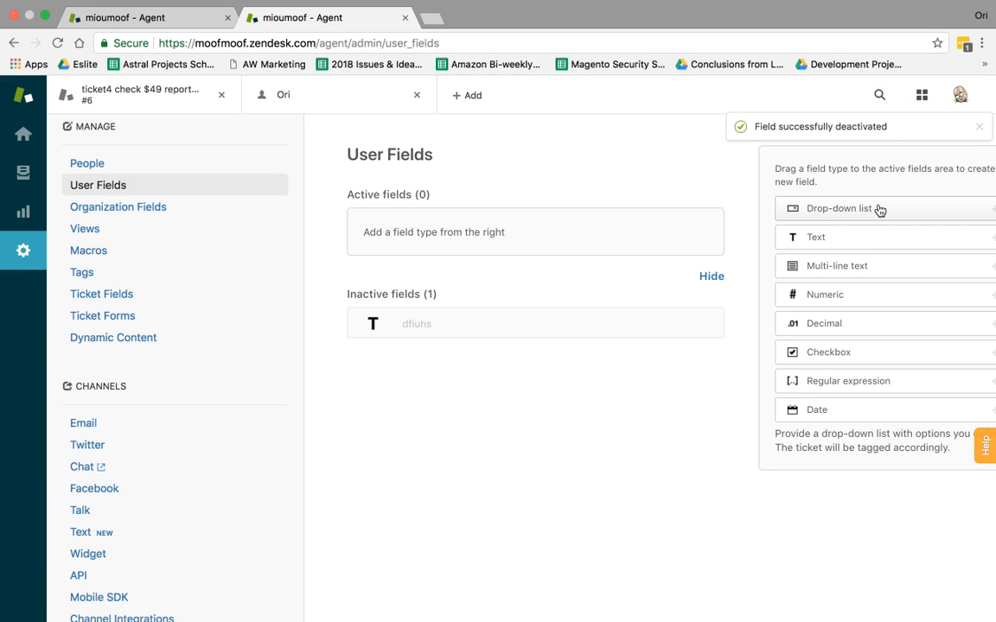
Step: Add a drop-down list user field titled "Favorite Food" with the options "pizza" and "cereal"
{"action": "left_click_drag", "start_coordinate": [879, 210], "coordinate": [557, 225]}
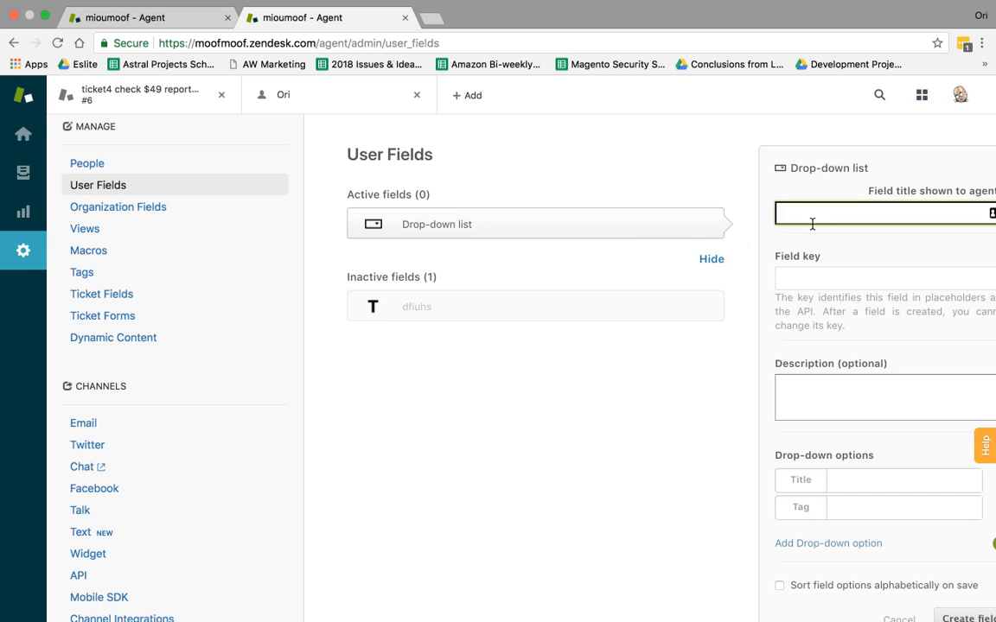
{"action": "type", "text": "Favorite Food"}
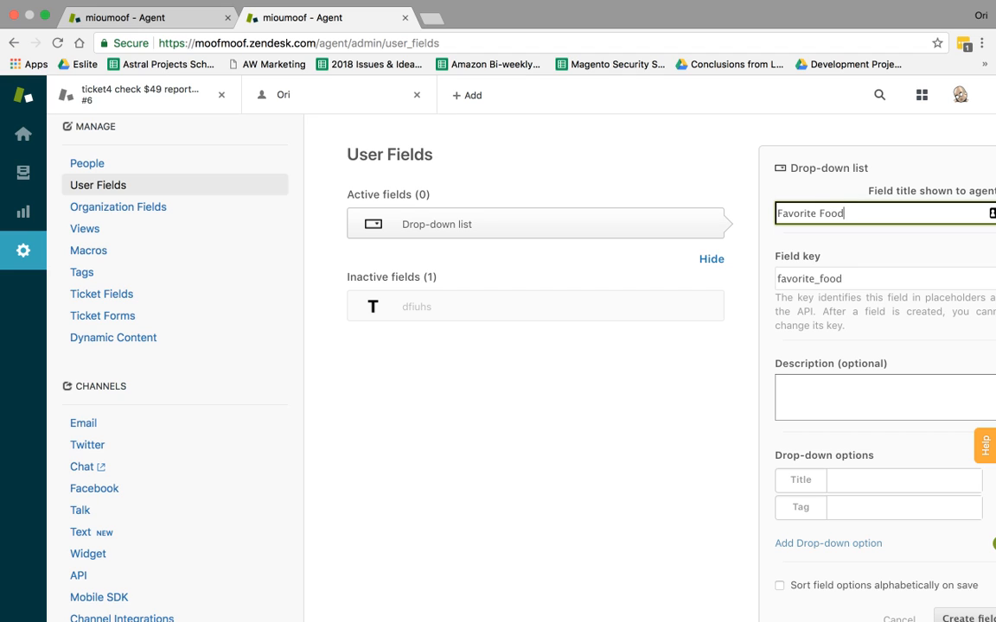
{"action": "left_click", "coordinate": [857, 482]}
{"action": "scroll", "coordinate": [860, 486], "scroll_direction": "down", "scroll_amount": 1}
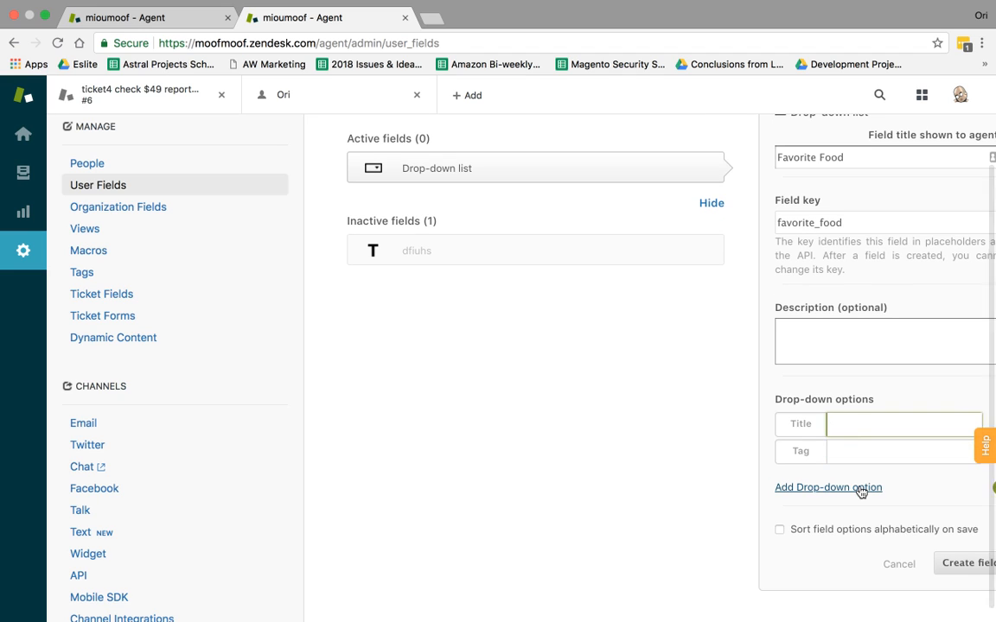
{"action": "type", "text": "pizza"}
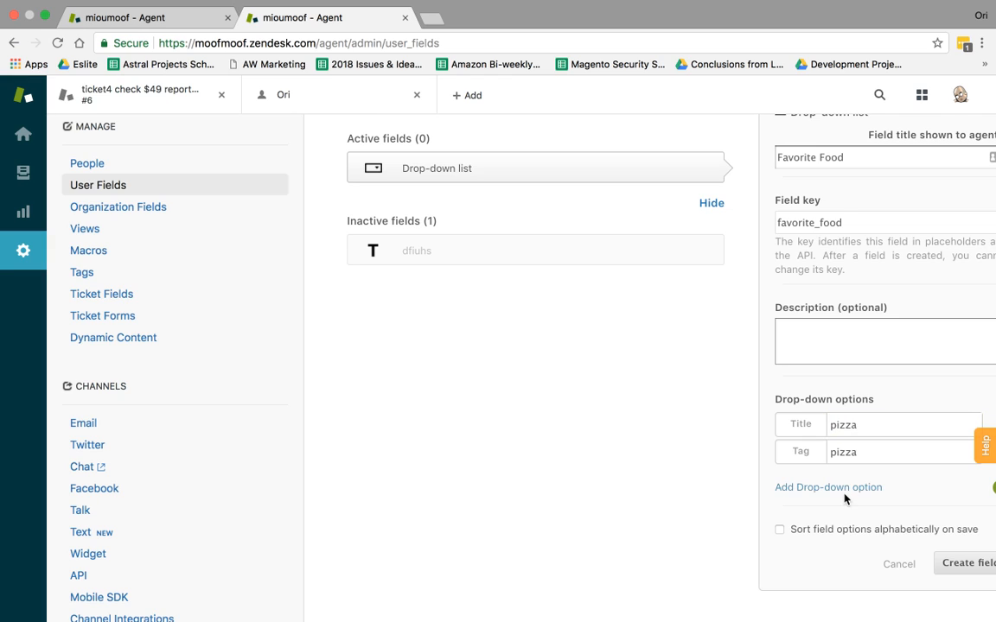
{"action": "left_click", "coordinate": [835, 488]}
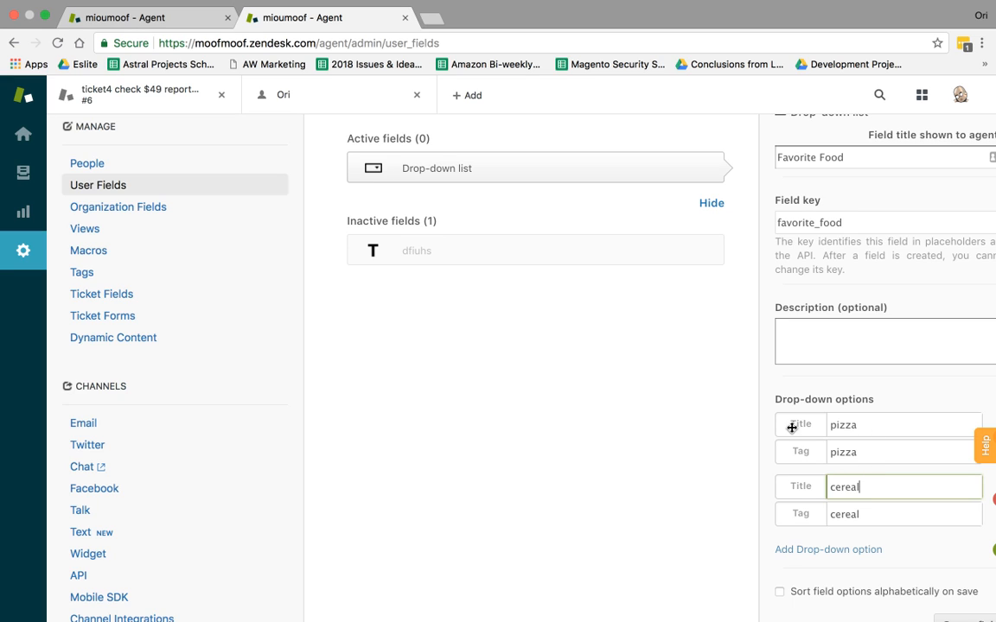
Step: Move the cereal option above pizza and create the Favorite Food field
{"action": "left_click_drag", "start_coordinate": [809, 486], "coordinate": [810, 423]}
{"action": "scroll", "coordinate": [813, 449], "scroll_direction": "down", "scroll_amount": 2}
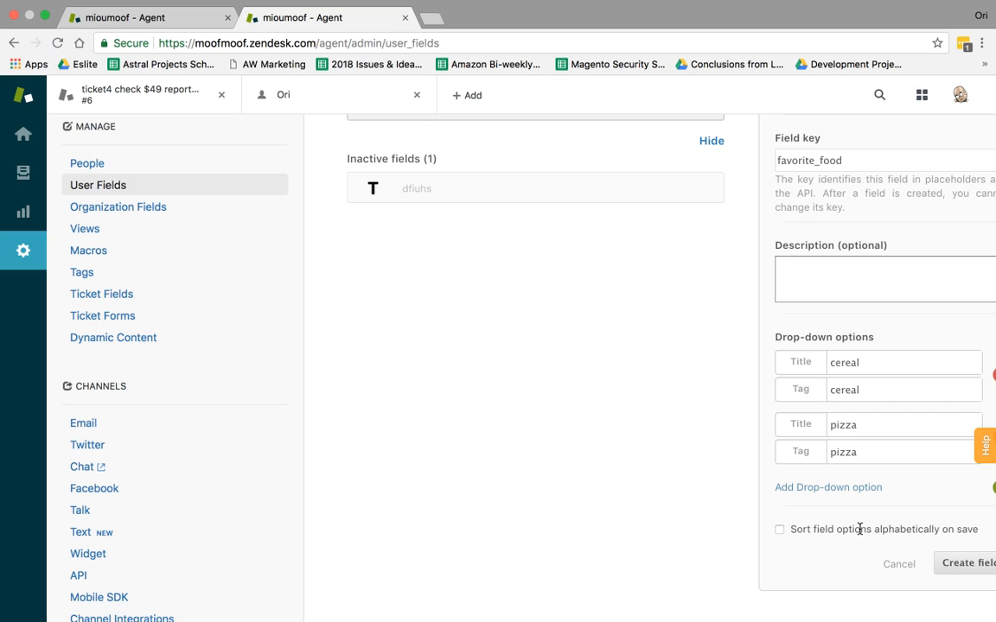
{"action": "left_click_drag", "start_coordinate": [836, 529], "coordinate": [923, 529]}
{"action": "left_click", "coordinate": [950, 563]}
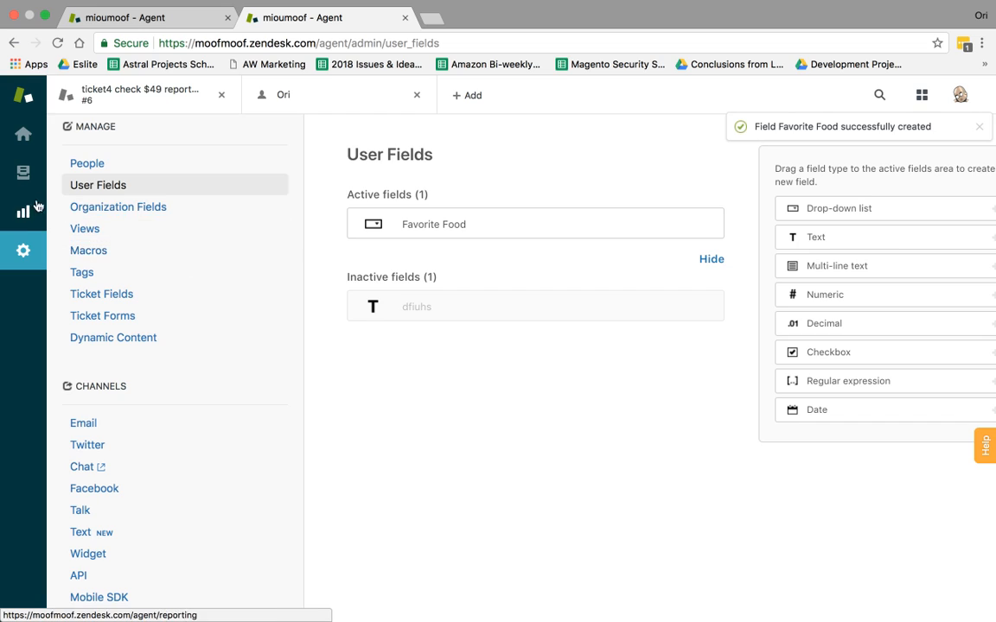
Step: Open Sample customer's profile from People and set Favorite Food to cereal
{"action": "left_click", "coordinate": [95, 162]}
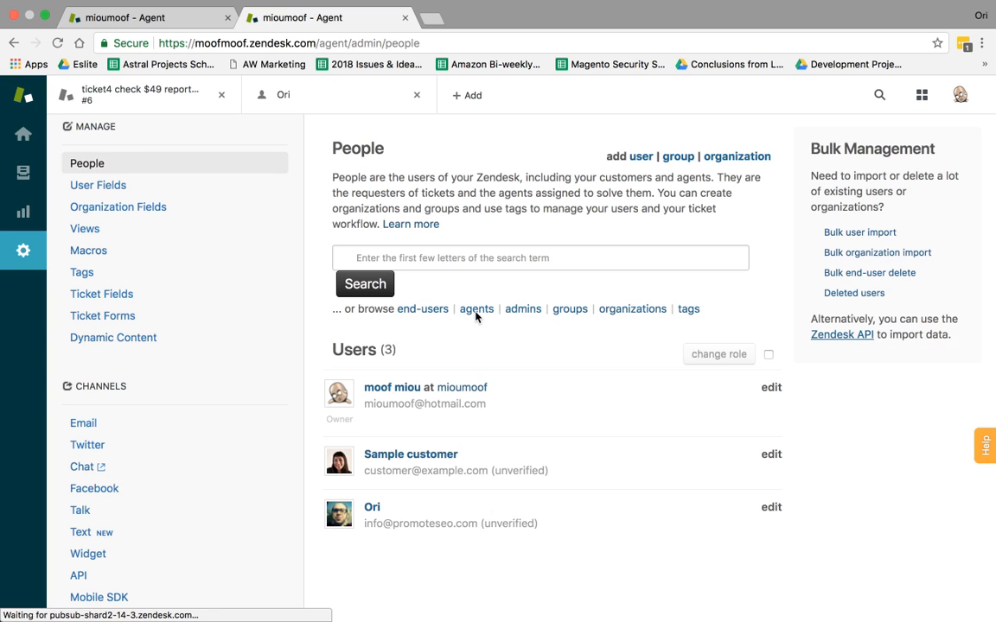
{"action": "left_click", "coordinate": [771, 453]}
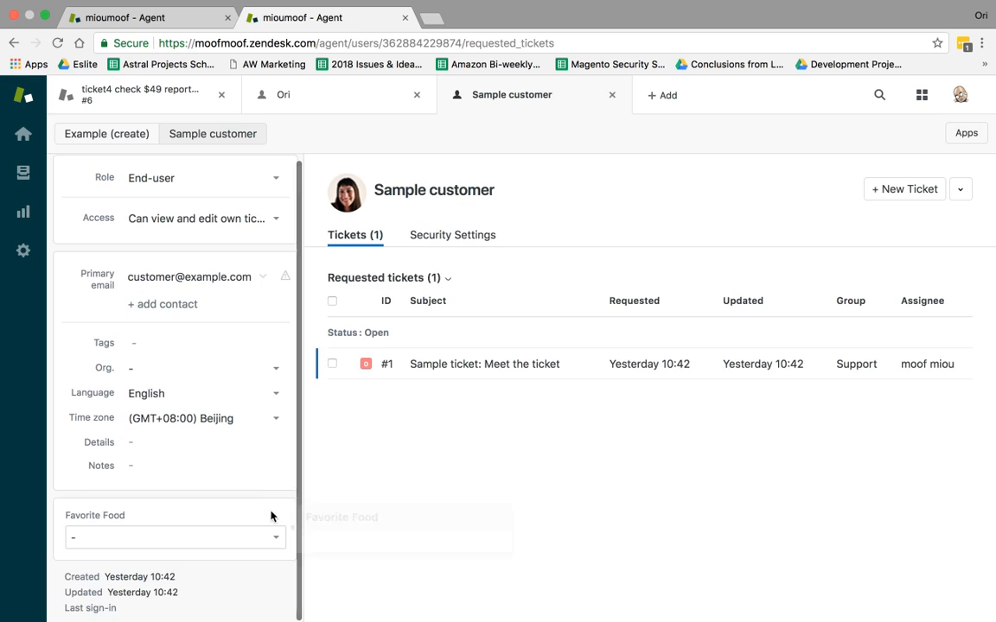
{"action": "left_click", "coordinate": [271, 534]}
{"action": "left_click", "coordinate": [220, 581]}
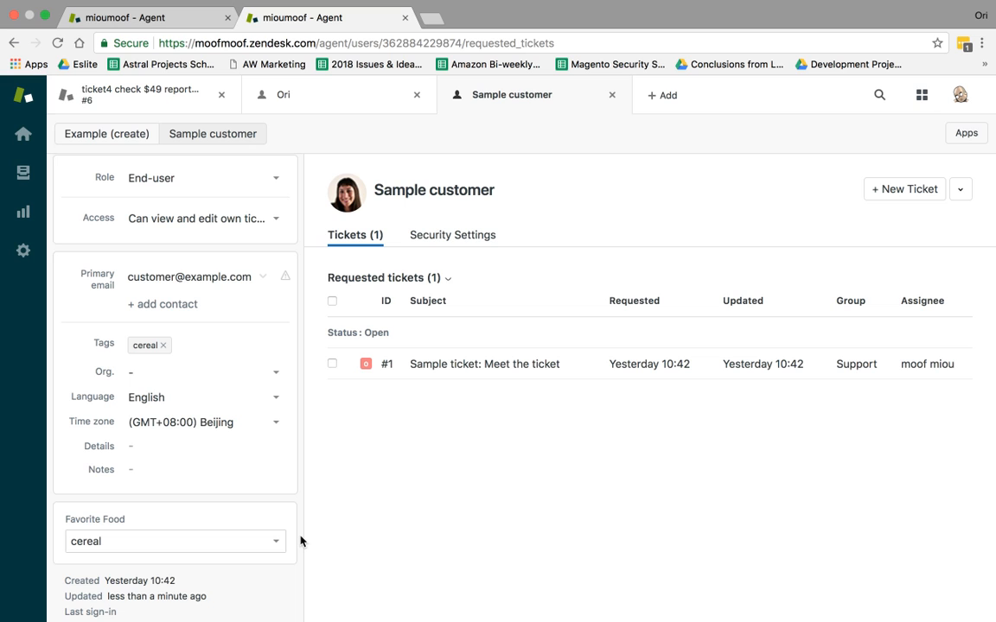
{"action": "scroll", "coordinate": [300, 541], "scroll_direction": "up", "scroll_amount": 1}
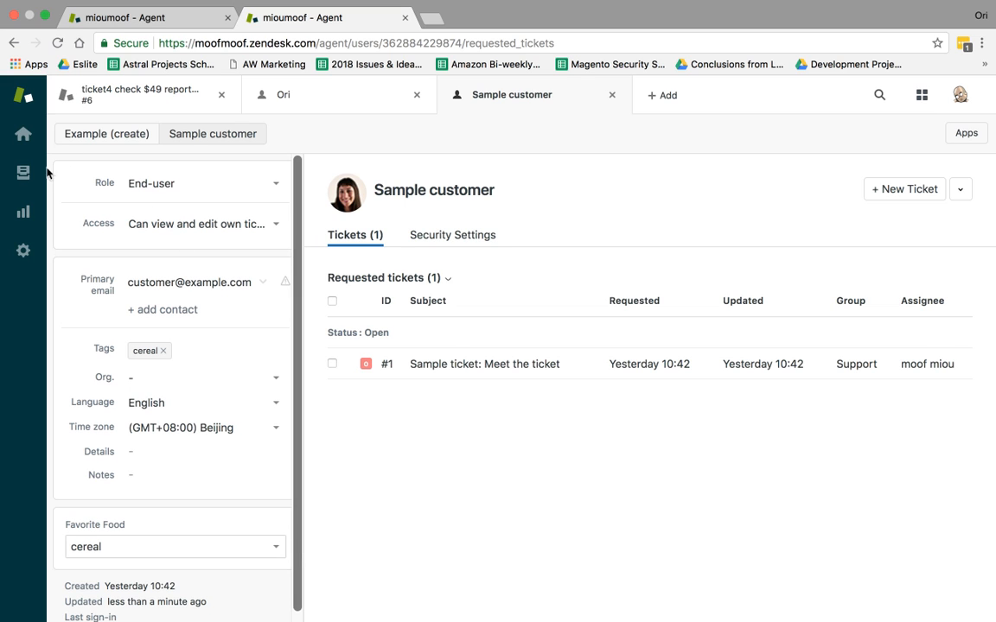
Step: Return to the User Fields admin settings
{"action": "left_click", "coordinate": [23, 250]}
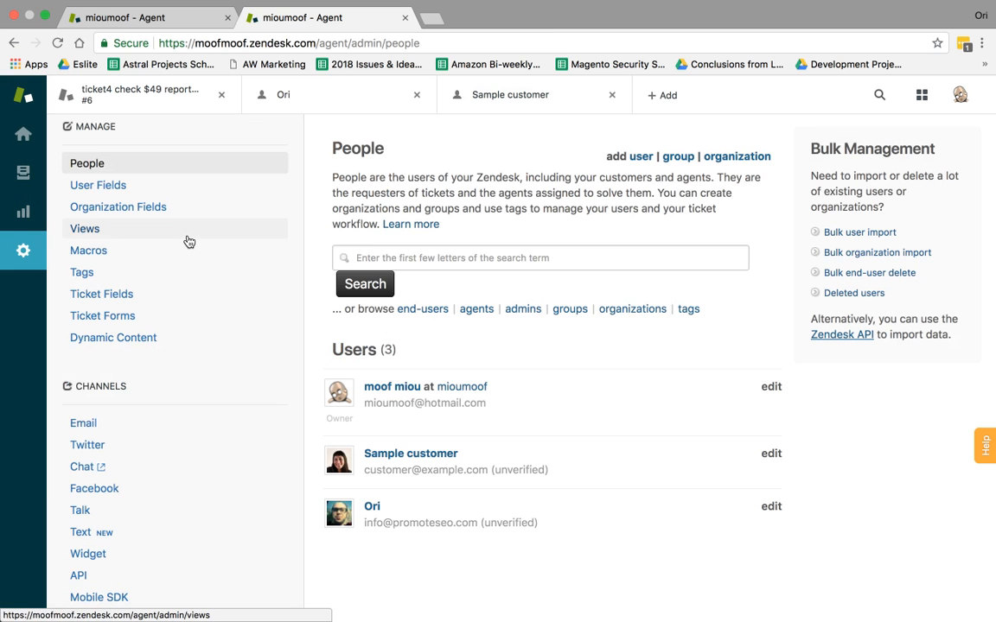
{"action": "left_click", "coordinate": [171, 192]}
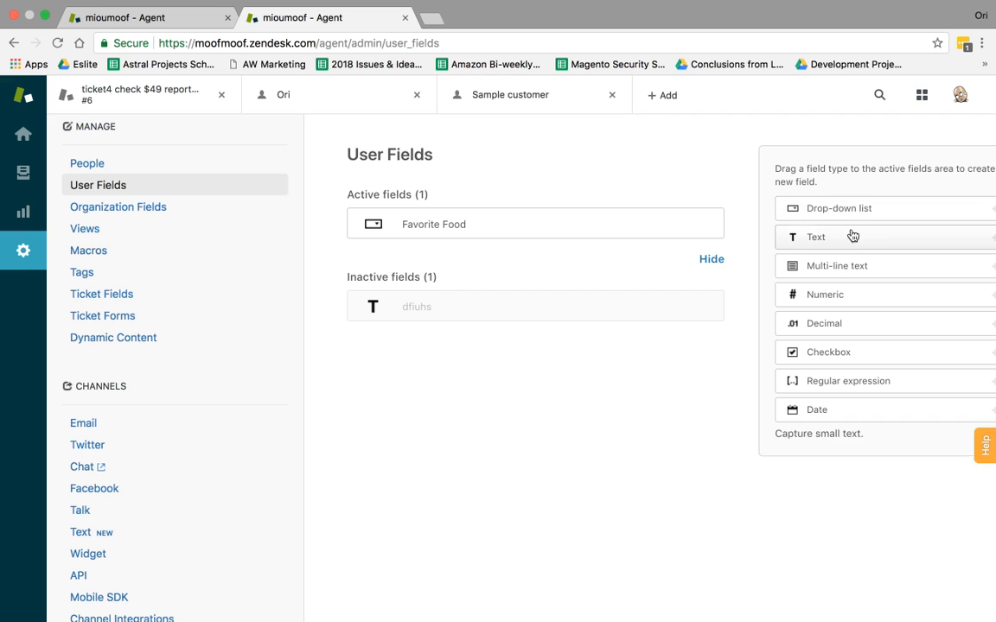
{"action": "left_click_drag", "start_coordinate": [851, 231], "coordinate": [526, 316]}
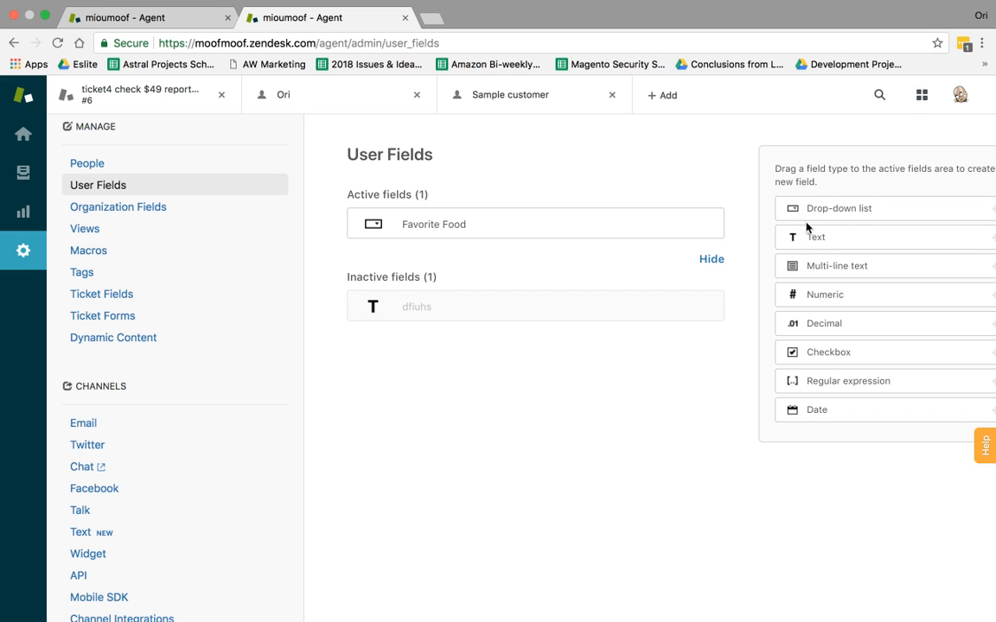
{"action": "left_click_drag", "start_coordinate": [808, 236], "coordinate": [433, 231]}
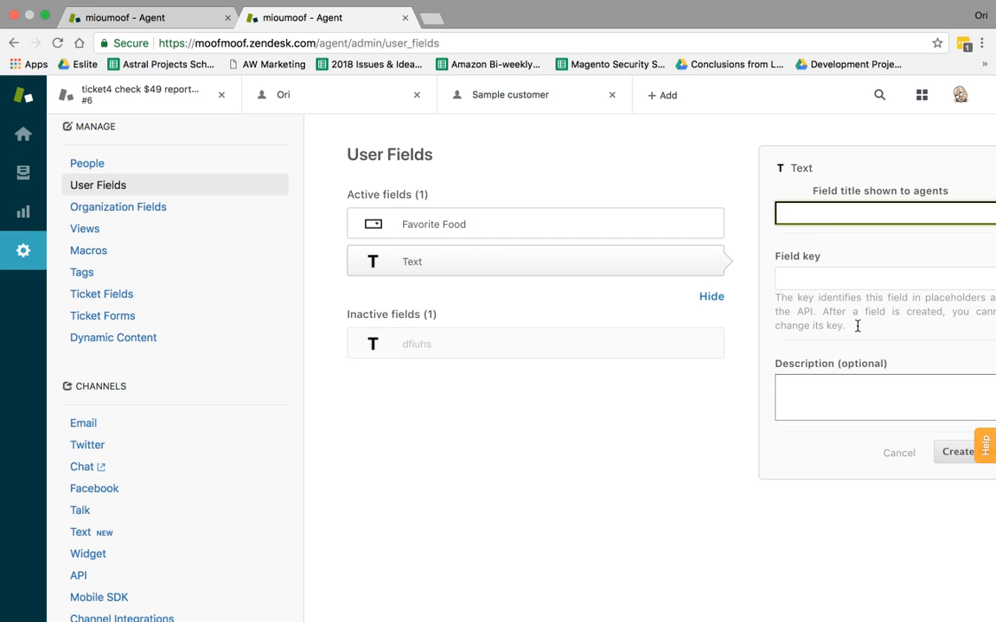
{"action": "left_click", "coordinate": [901, 455]}
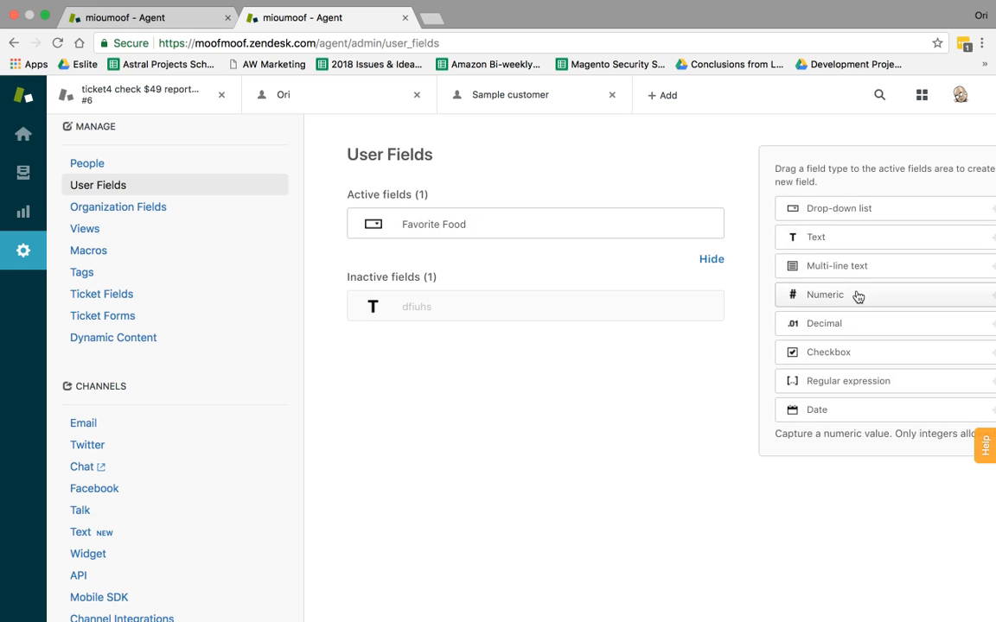
Step: Add a Date user field titled "BDAY" and create it
{"action": "mouse_move", "coordinate": [486, 222]}
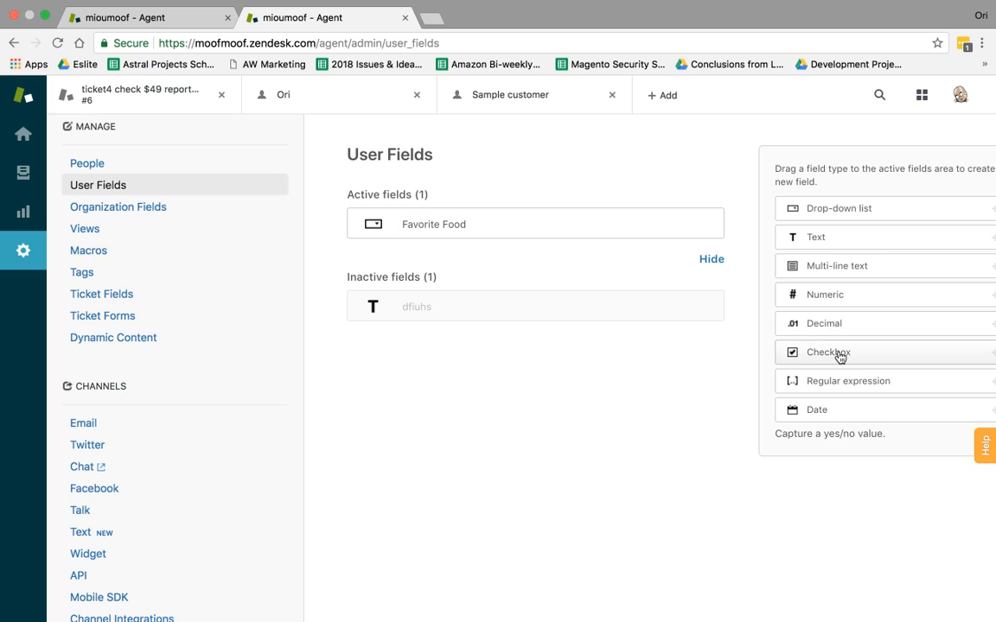
{"action": "left_click", "coordinate": [848, 411]}
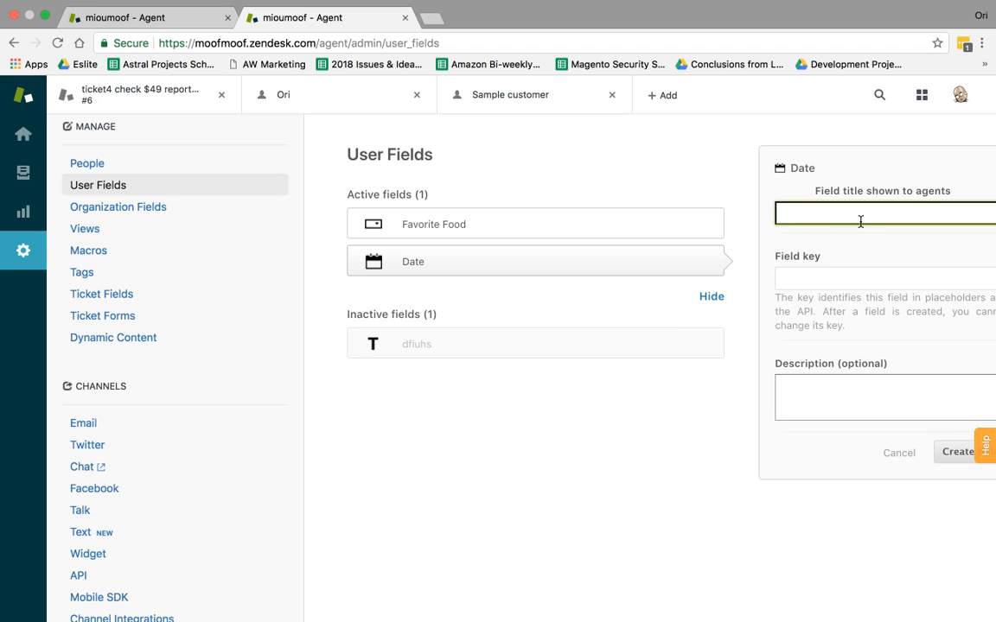
{"action": "type", "text": "BDAY"}
{"action": "left_click", "coordinate": [954, 453]}
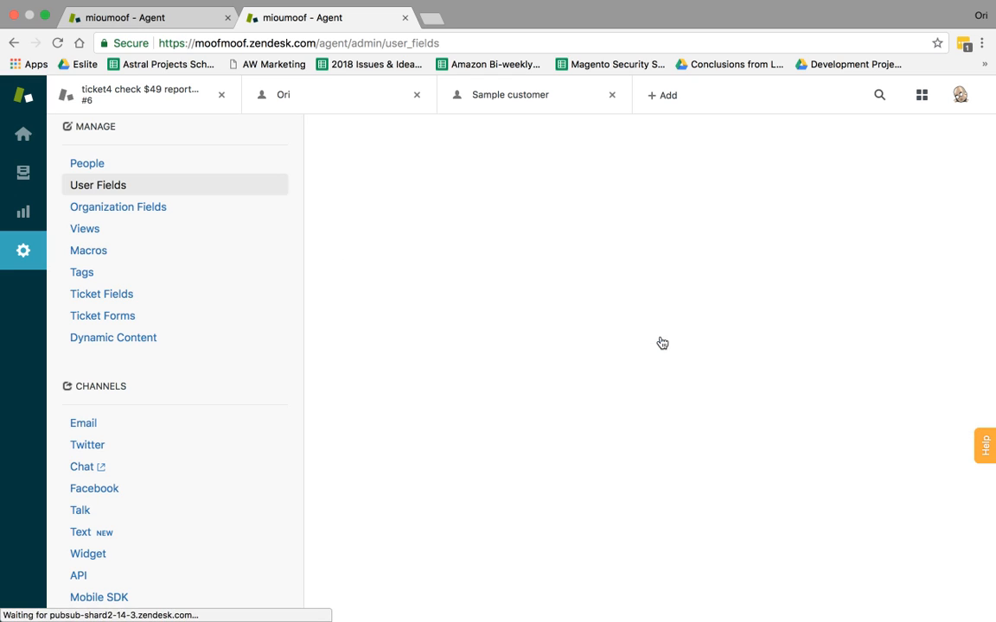
Step: Open the profile of the last user listed in People and fill in the BDAY field with the customer's birth date
{"action": "left_click", "coordinate": [96, 163]}
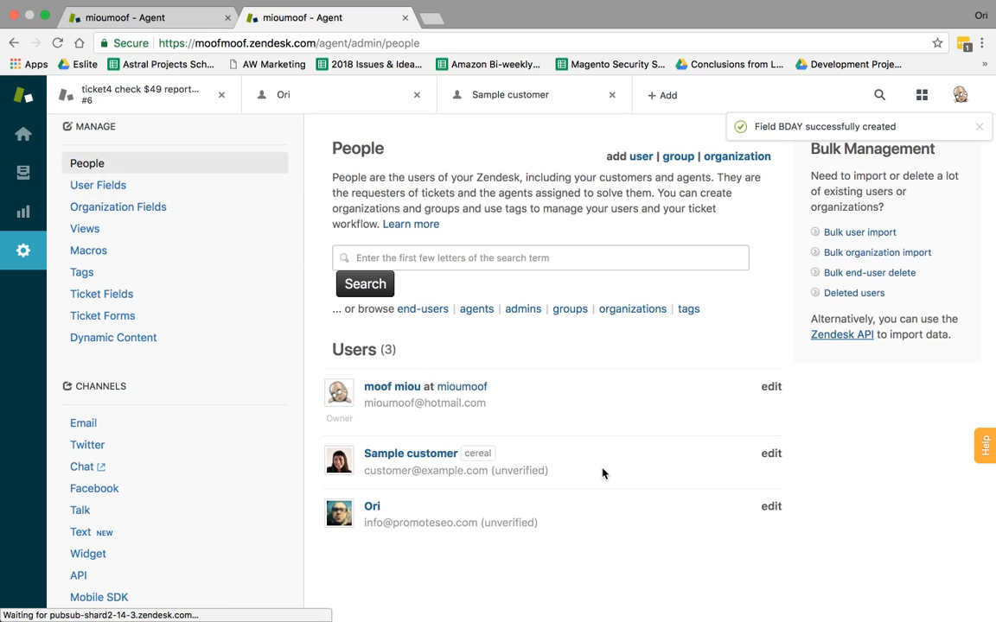
{"action": "left_click", "coordinate": [771, 506]}
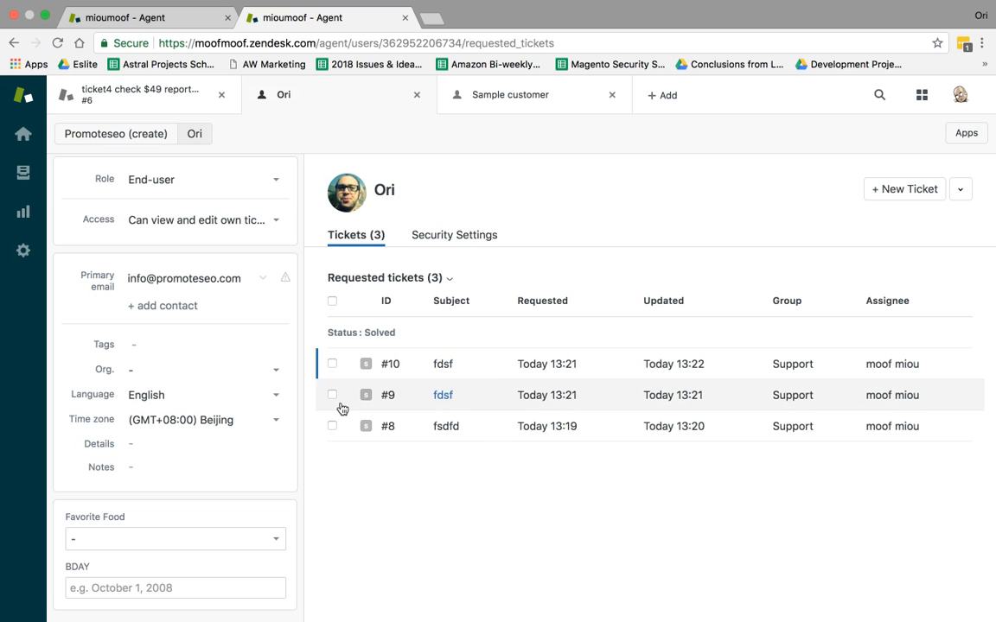
{"action": "scroll", "coordinate": [276, 400], "scroll_direction": "down", "scroll_amount": 1}
{"action": "left_click", "coordinate": [148, 538]}
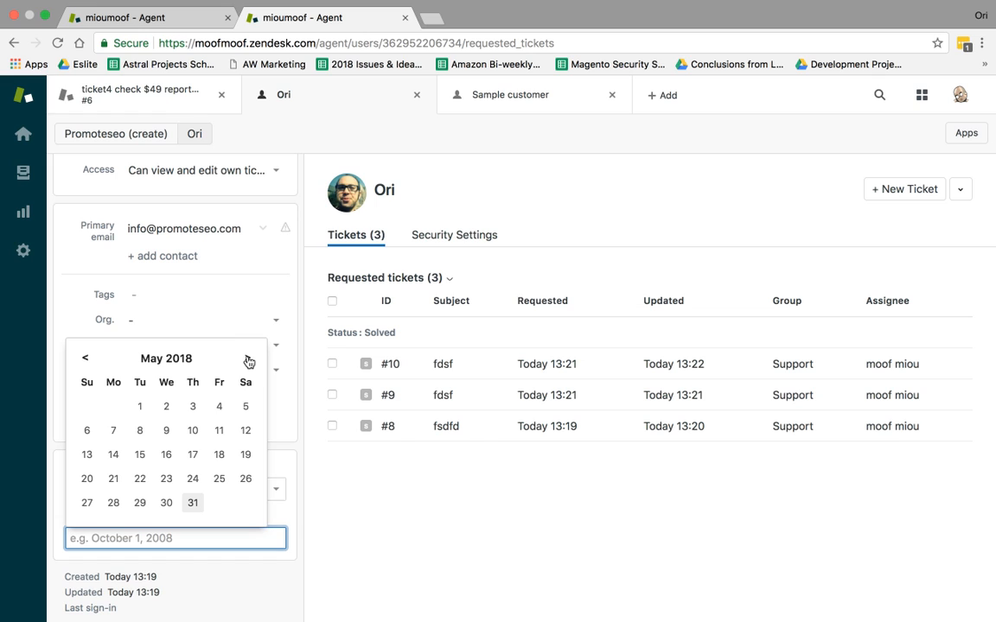
{"action": "left_click", "coordinate": [248, 361]}
{"action": "left_click", "coordinate": [248, 361]}
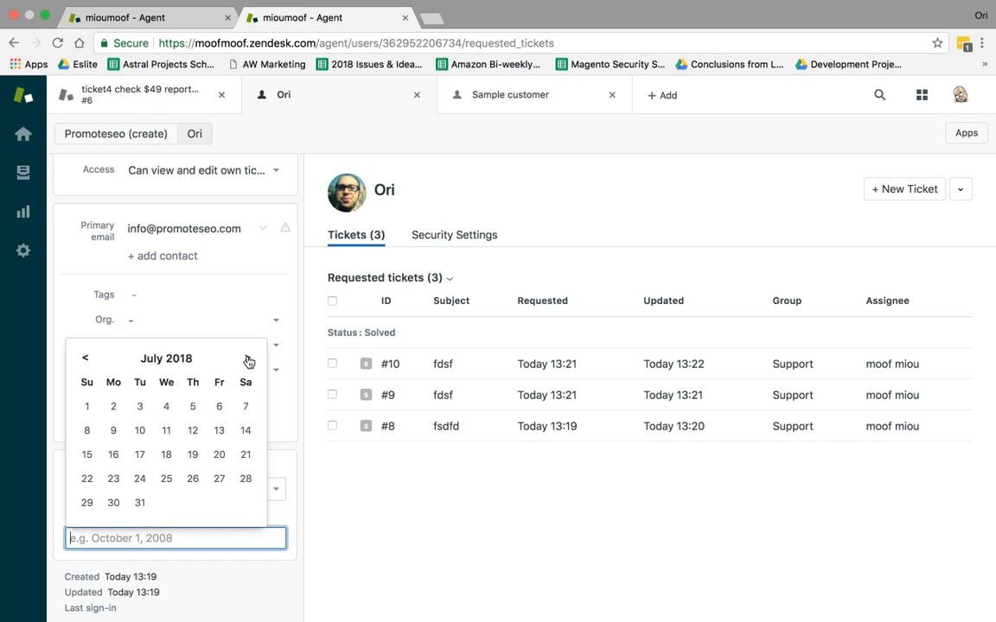
{"action": "left_click", "coordinate": [196, 436]}
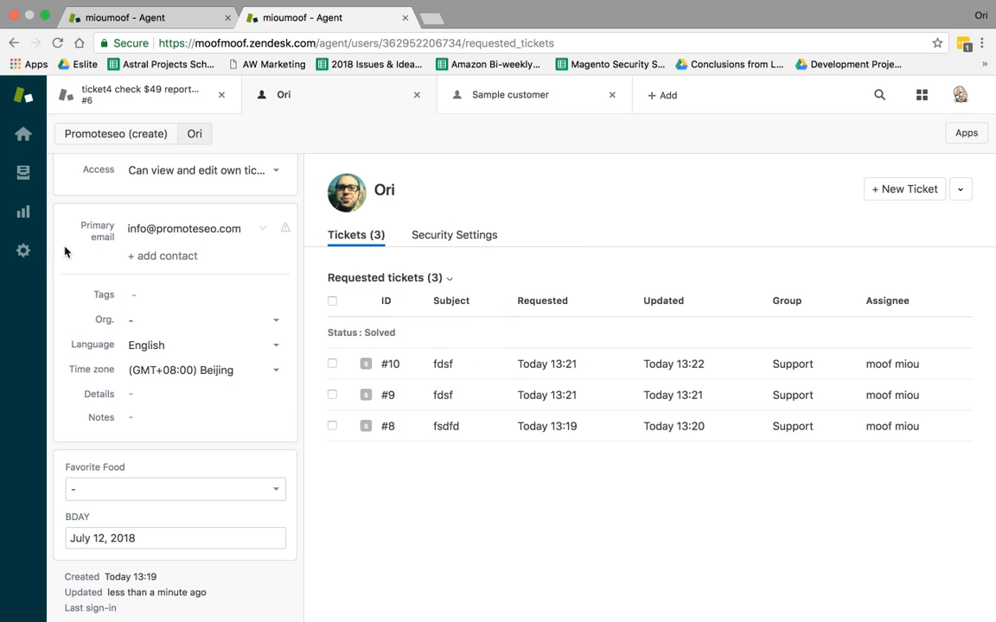
Step: Return to the admin settings and open the Views management page
{"action": "left_click", "coordinate": [23, 250]}
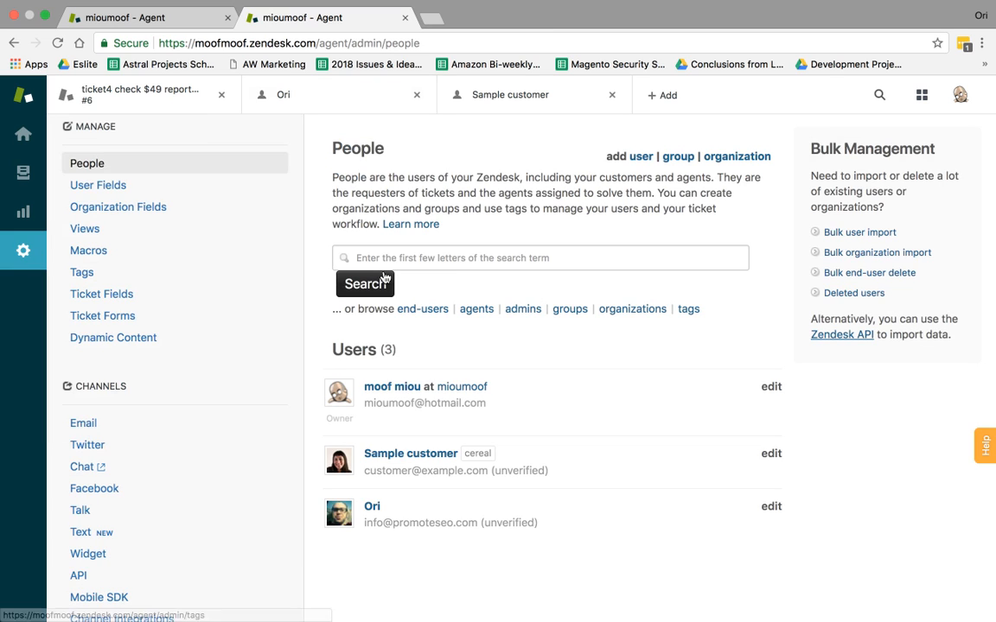
{"action": "scroll", "coordinate": [277, 349], "scroll_direction": "down", "scroll_amount": 2}
{"action": "scroll", "coordinate": [277, 350], "scroll_direction": "up", "scroll_amount": 1}
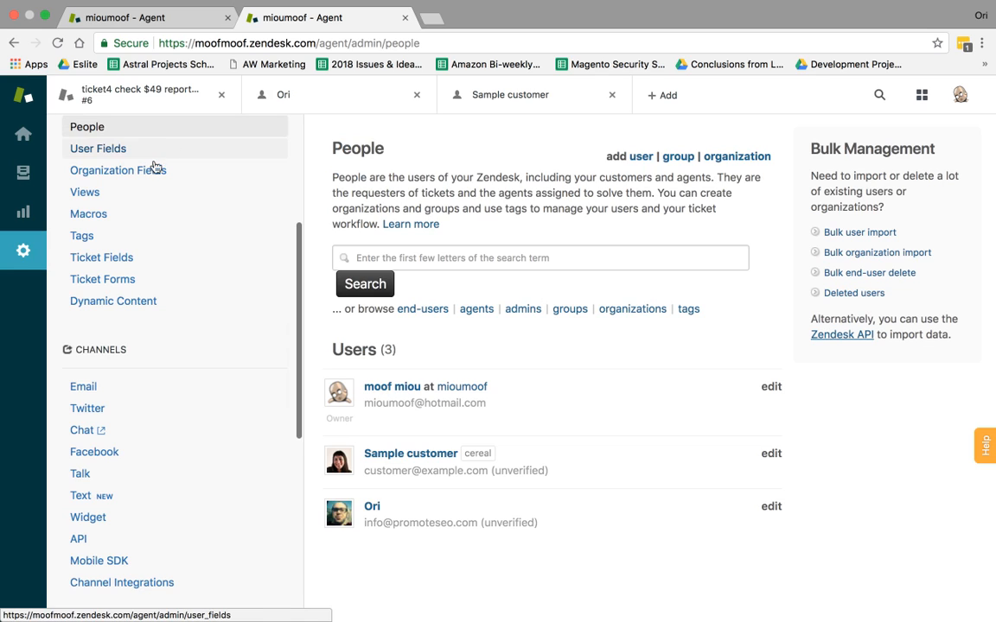
{"action": "scroll", "coordinate": [195, 362], "scroll_direction": "down", "scroll_amount": 10}
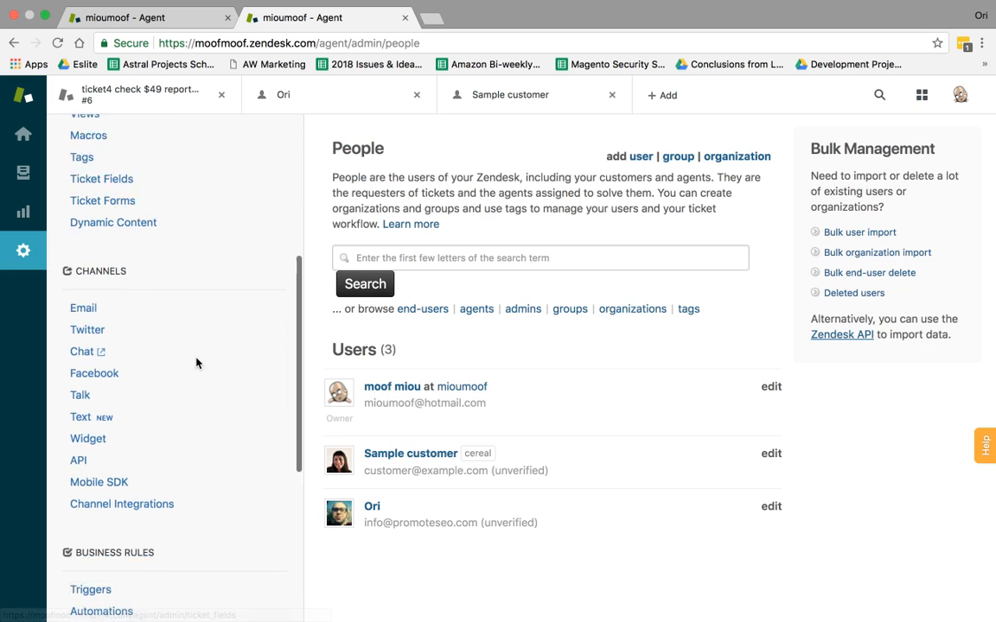
{"action": "scroll", "coordinate": [192, 340], "scroll_direction": "up", "scroll_amount": 4}
{"action": "scroll", "coordinate": [181, 340], "scroll_direction": "up", "scroll_amount": 12}
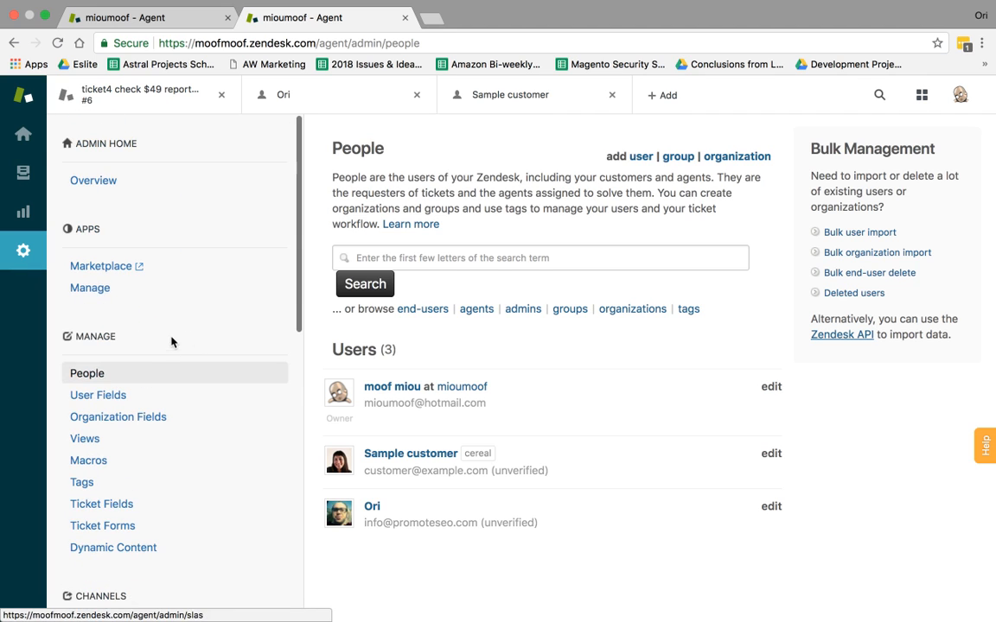
{"action": "scroll", "coordinate": [148, 424], "scroll_direction": "down", "scroll_amount": 1}
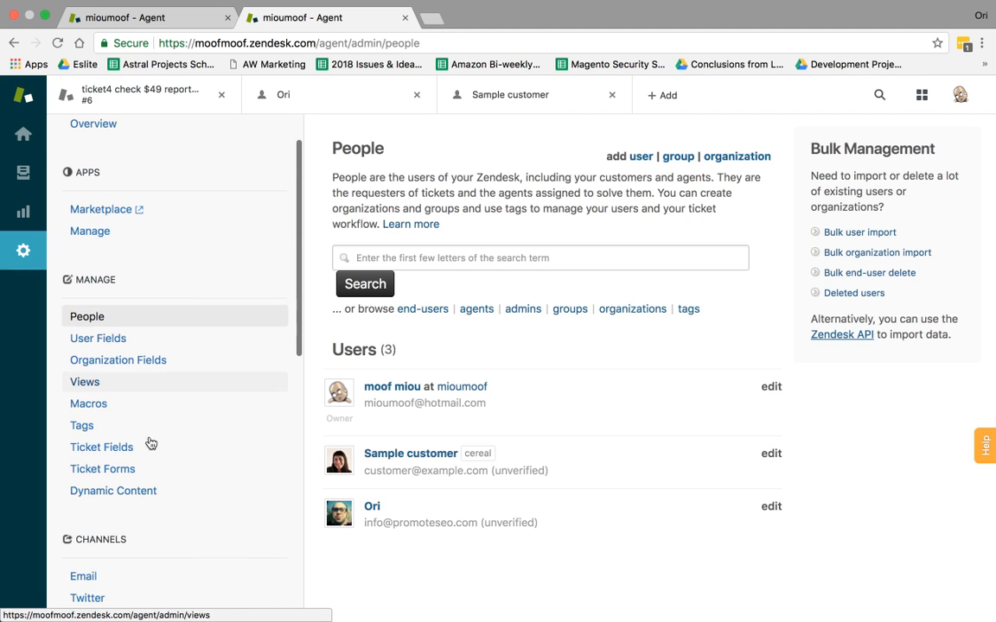
{"action": "left_click", "coordinate": [133, 390]}
Step: Open the Views page address in a new browser tab and show the agent's ticket views there
{"action": "left_click", "coordinate": [325, 45]}
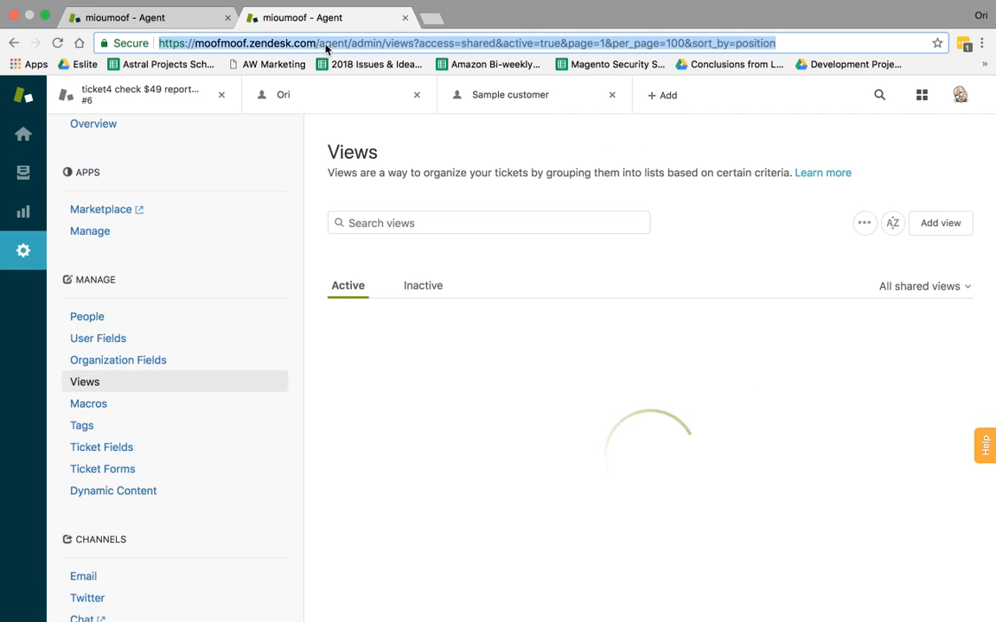
{"action": "key", "text": "ctrl+c"}
{"action": "left_click", "coordinate": [431, 18]}
{"action": "key", "text": "ctrl+v"}
{"action": "key", "text": "Return"}
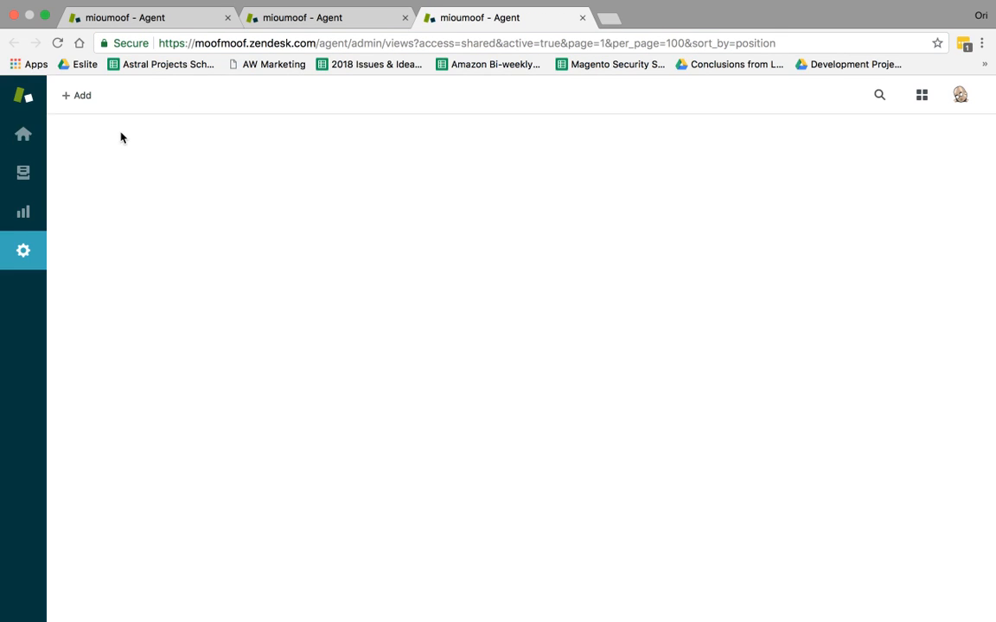
{"action": "left_click", "coordinate": [28, 174]}
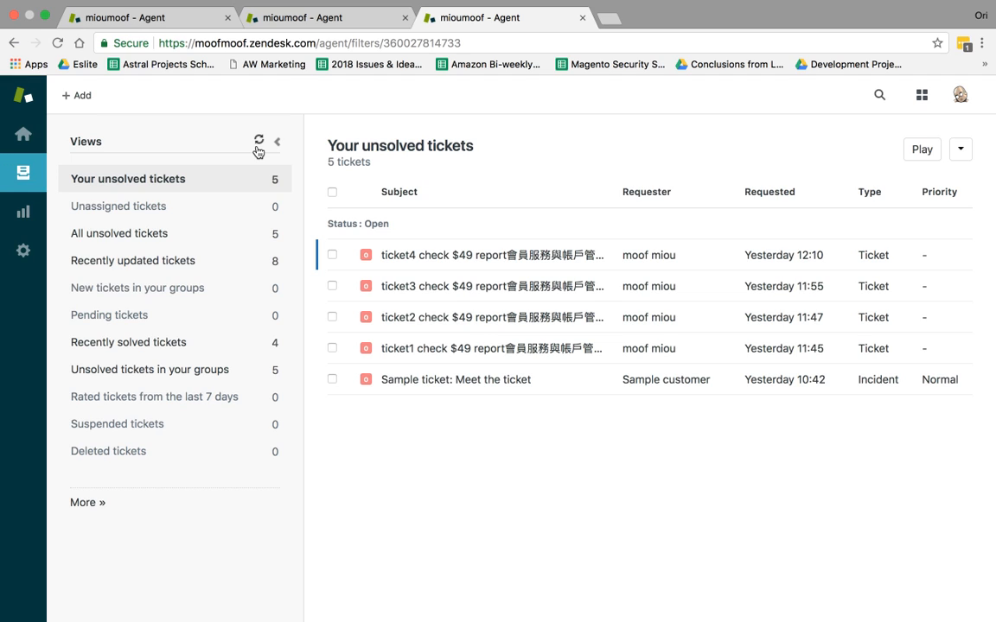
Step: Deactivate the "Your unsolved tickets" view in the admin settings and refresh the views list in the agent's ticket tab
{"action": "left_click", "coordinate": [348, 16]}
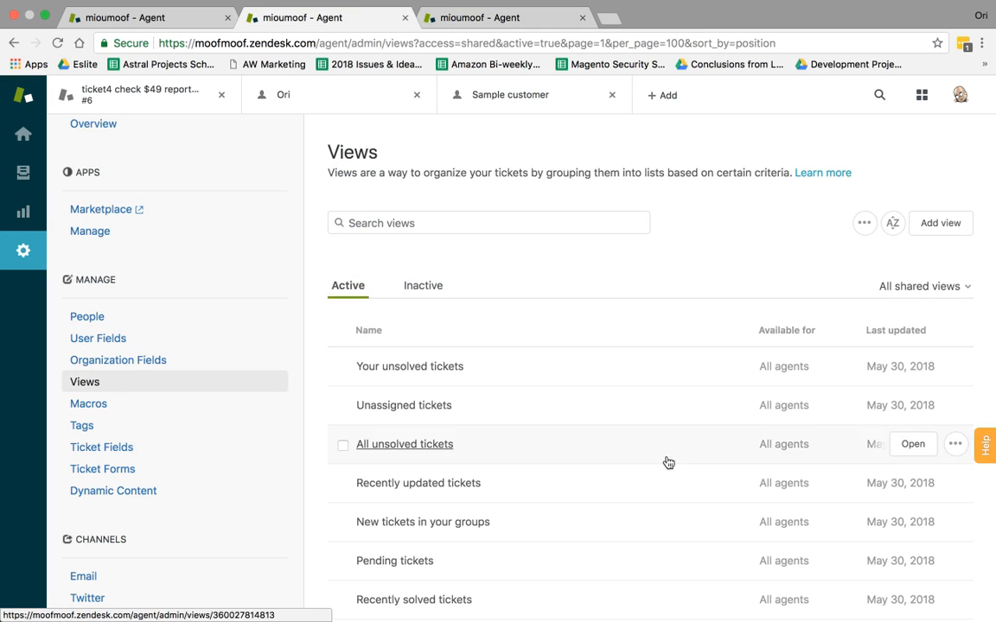
{"action": "scroll", "coordinate": [666, 462], "scroll_direction": "down", "scroll_amount": 2}
{"action": "scroll", "coordinate": [666, 462], "scroll_direction": "up", "scroll_amount": 2}
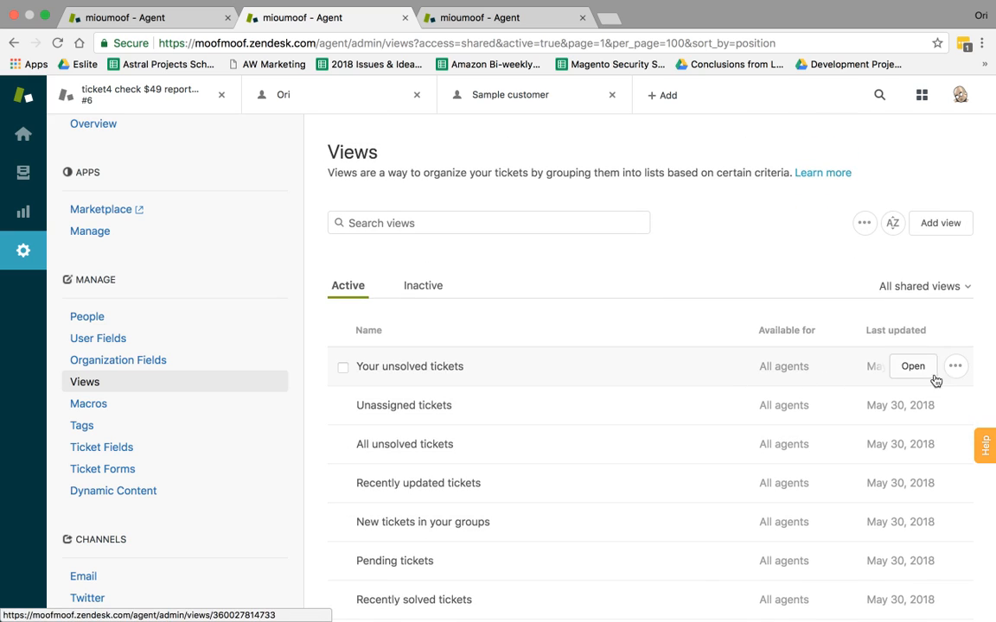
{"action": "left_click", "coordinate": [954, 367]}
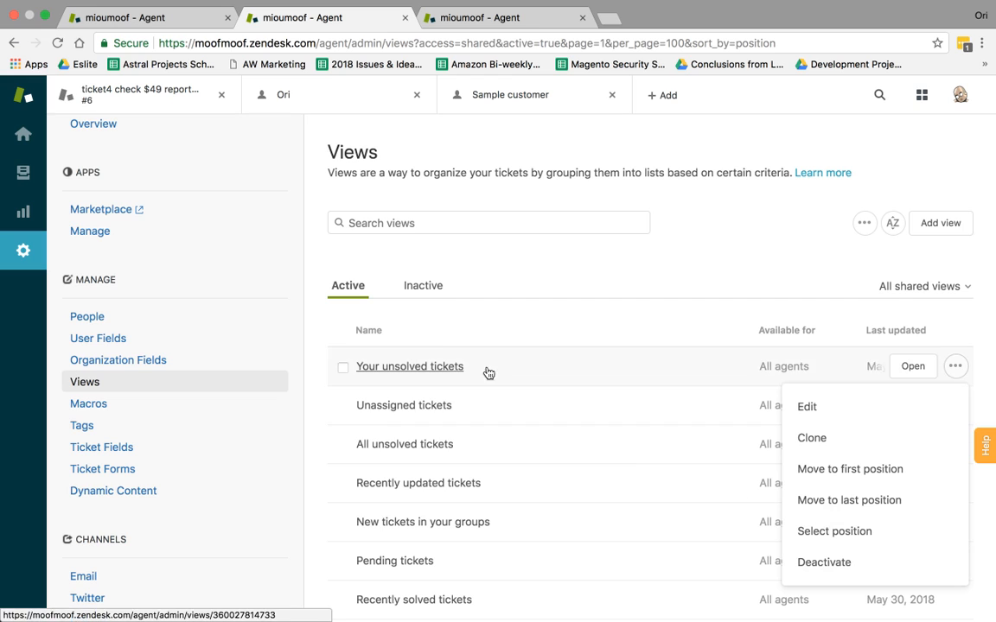
{"action": "left_click", "coordinate": [893, 571]}
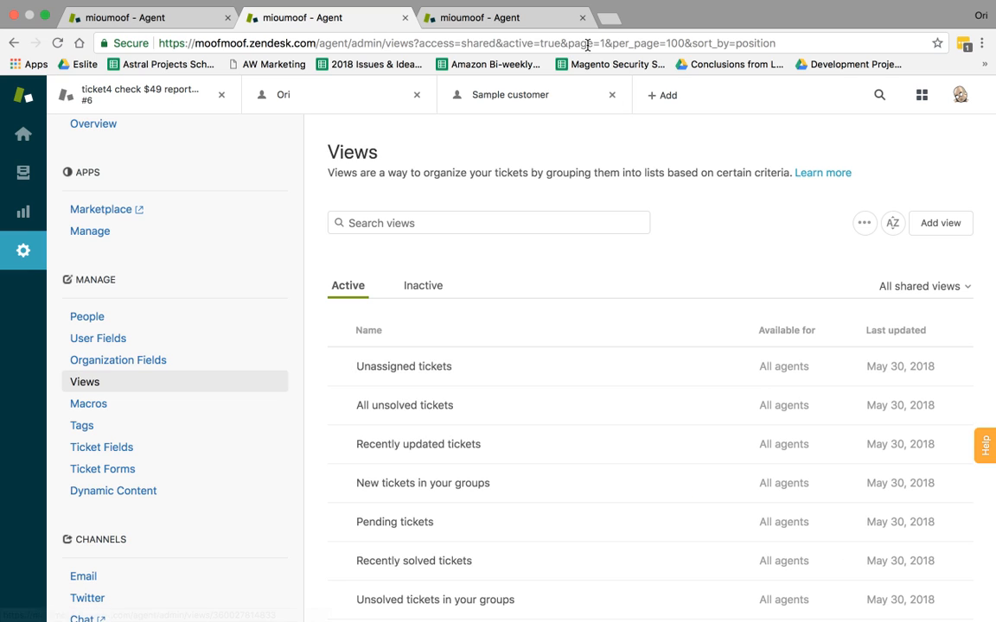
{"action": "left_click", "coordinate": [529, 15]}
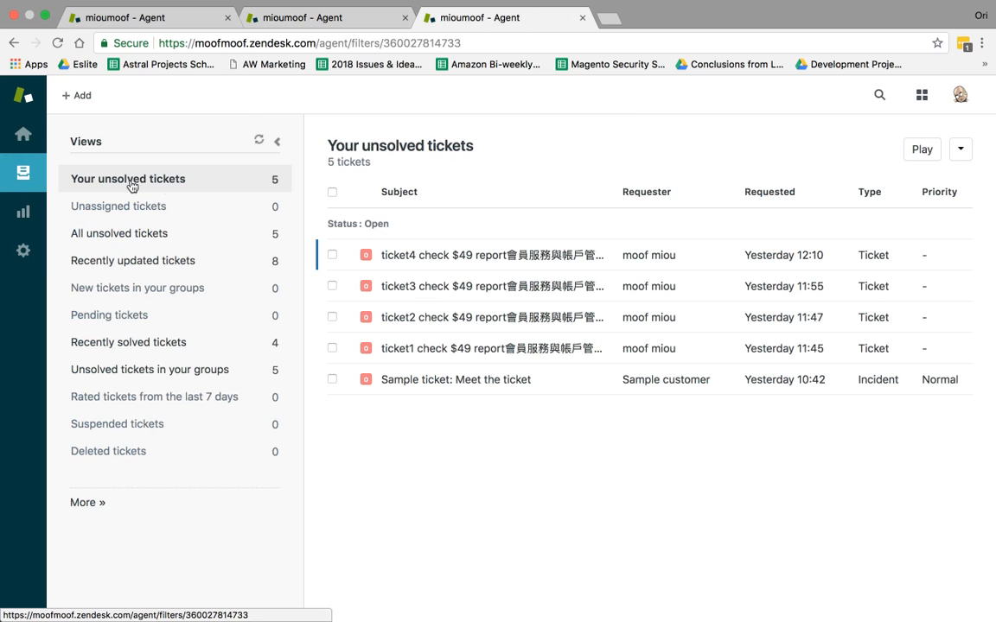
{"action": "left_click", "coordinate": [260, 139]}
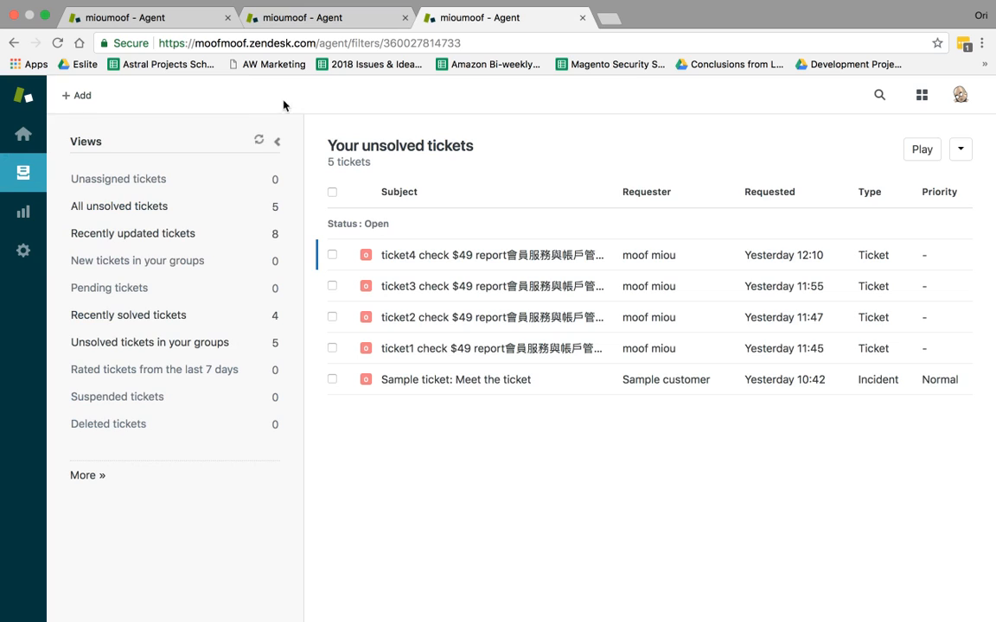
Step: Start a new view from the Views admin page and title it "My Very Old Tickets"
{"action": "left_click", "coordinate": [360, 18]}
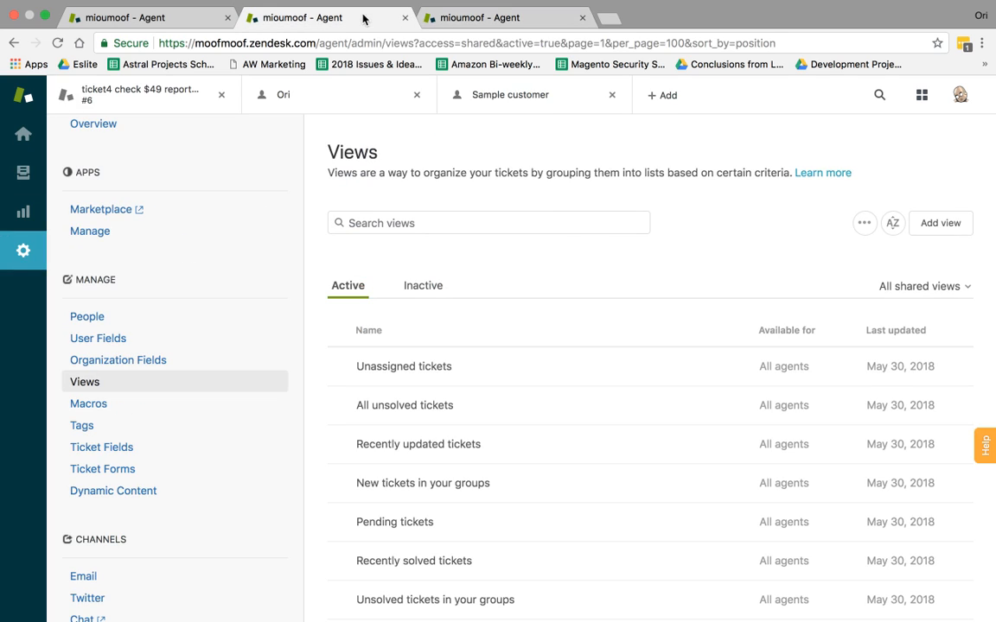
{"action": "left_click", "coordinate": [955, 229]}
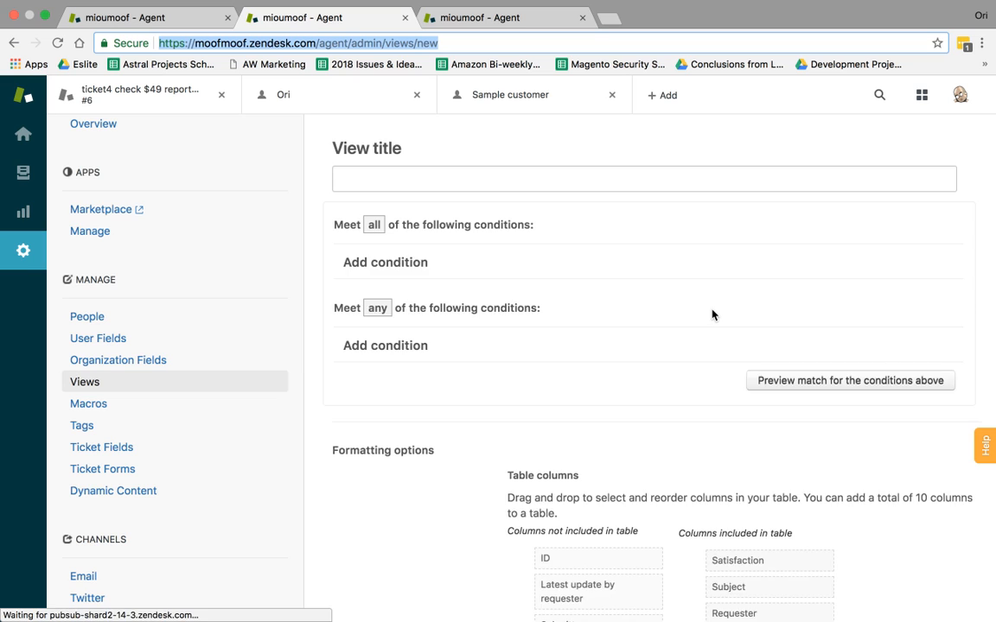
{"action": "left_click", "coordinate": [595, 178]}
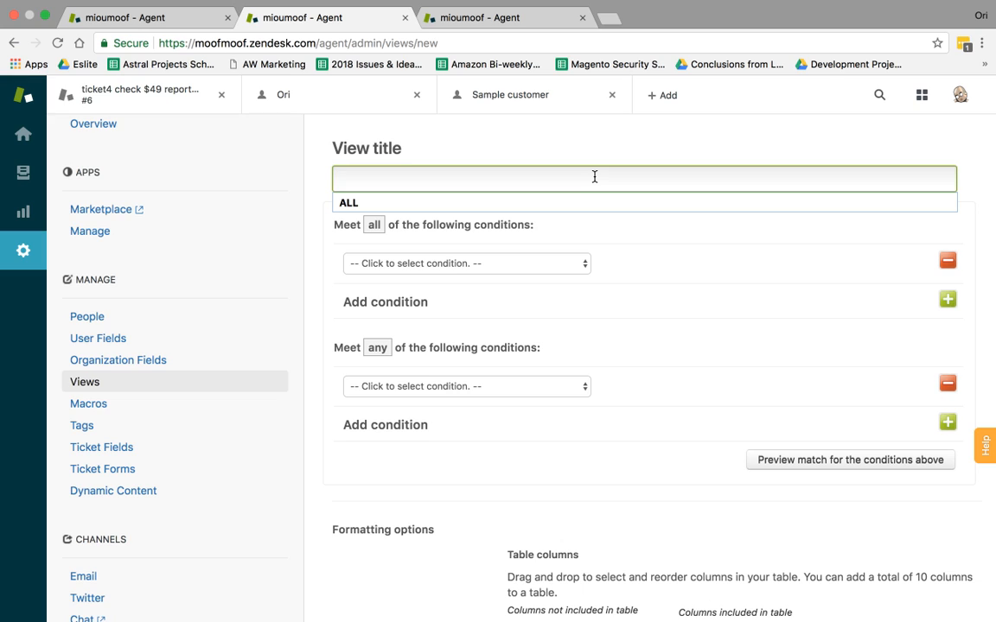
{"action": "type", "text": "My "}
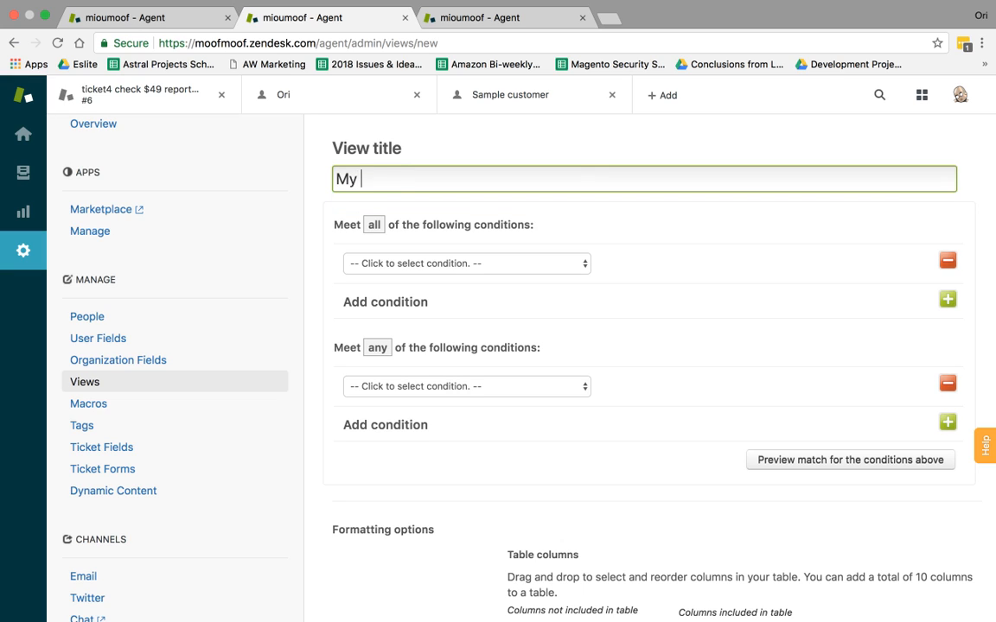
{"action": "type", "text": "Very Old Ticket"}
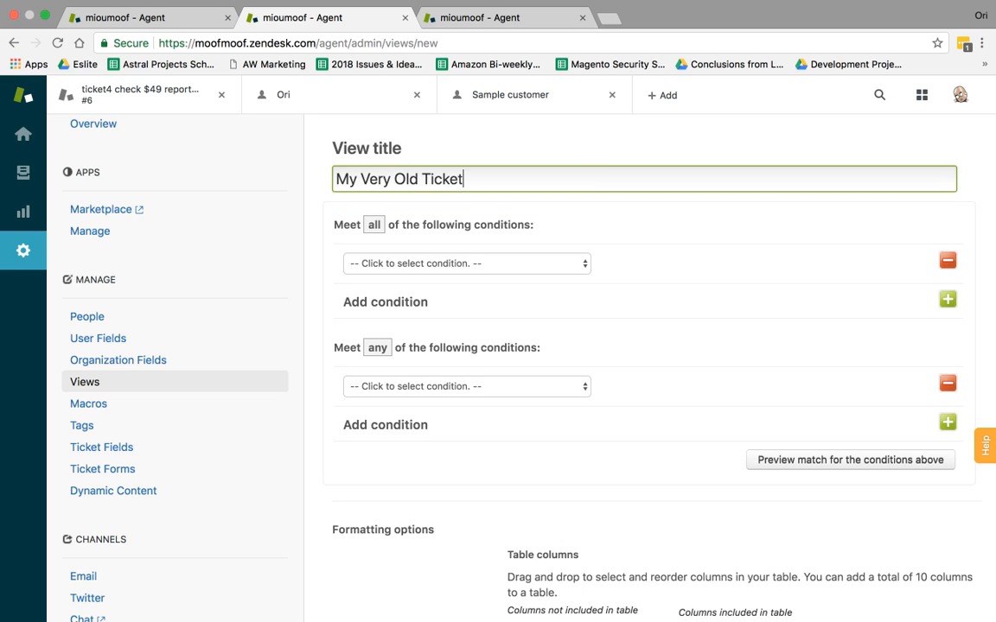
{"action": "type", "text": "s"}
{"action": "left_click", "coordinate": [601, 248]}
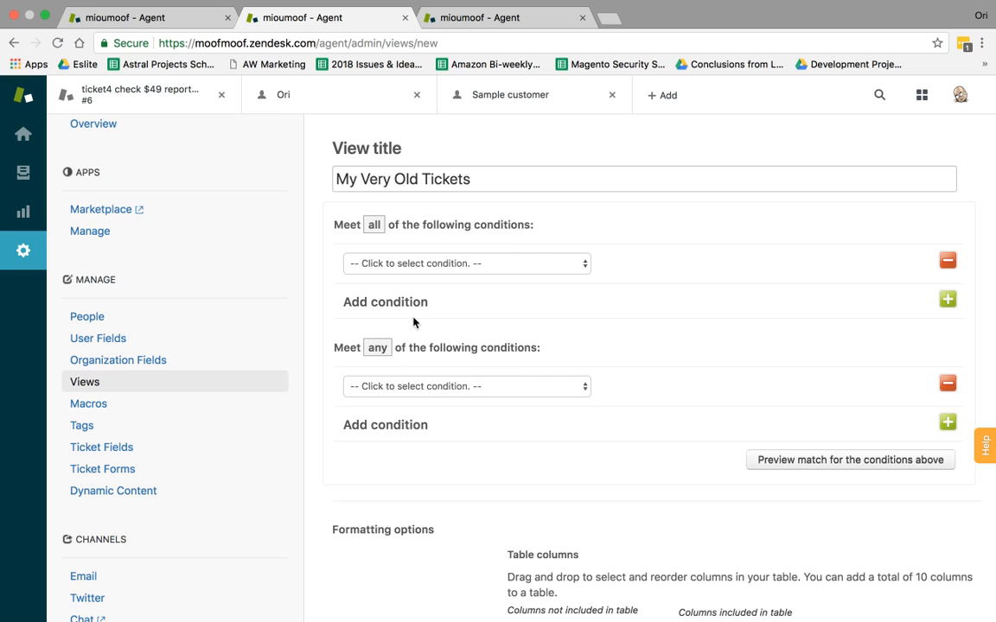
Step: Set the view's all-conditions rule to Ticket: Hours since open, Greater than, 1000
{"action": "scroll", "coordinate": [460, 417], "scroll_direction": "down", "scroll_amount": 3}
{"action": "scroll", "coordinate": [460, 415], "scroll_direction": "up", "scroll_amount": 3}
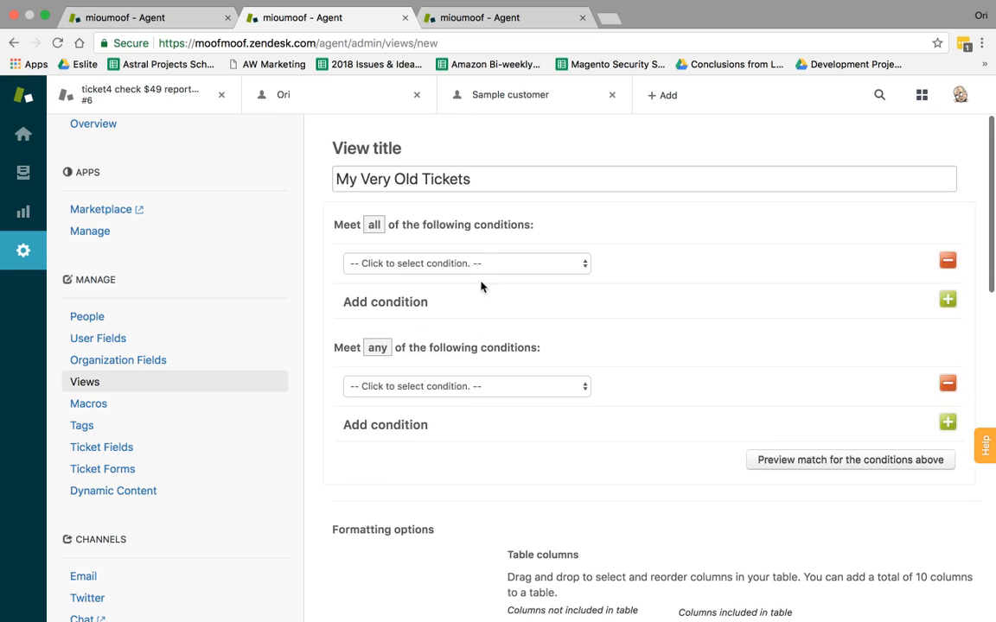
{"action": "left_click", "coordinate": [458, 263]}
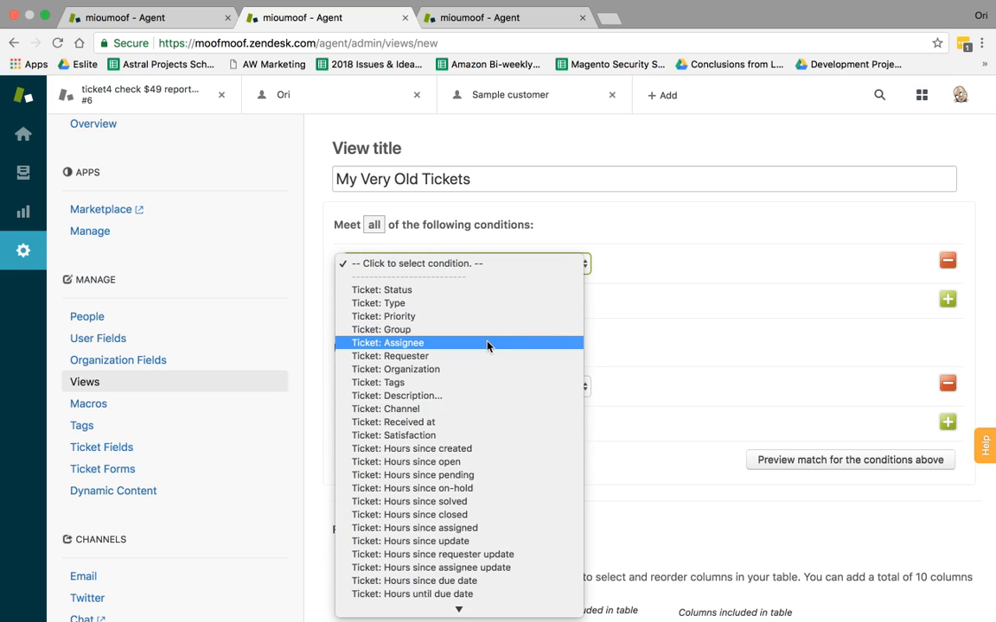
{"action": "scroll", "coordinate": [505, 395], "scroll_direction": "down", "scroll_amount": 3}
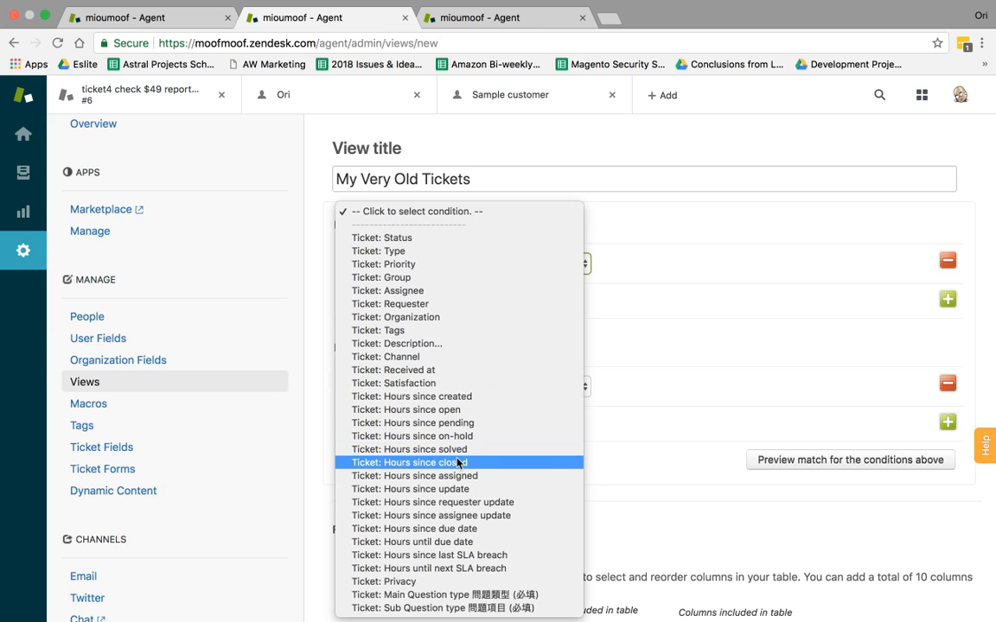
{"action": "left_click", "coordinate": [479, 412]}
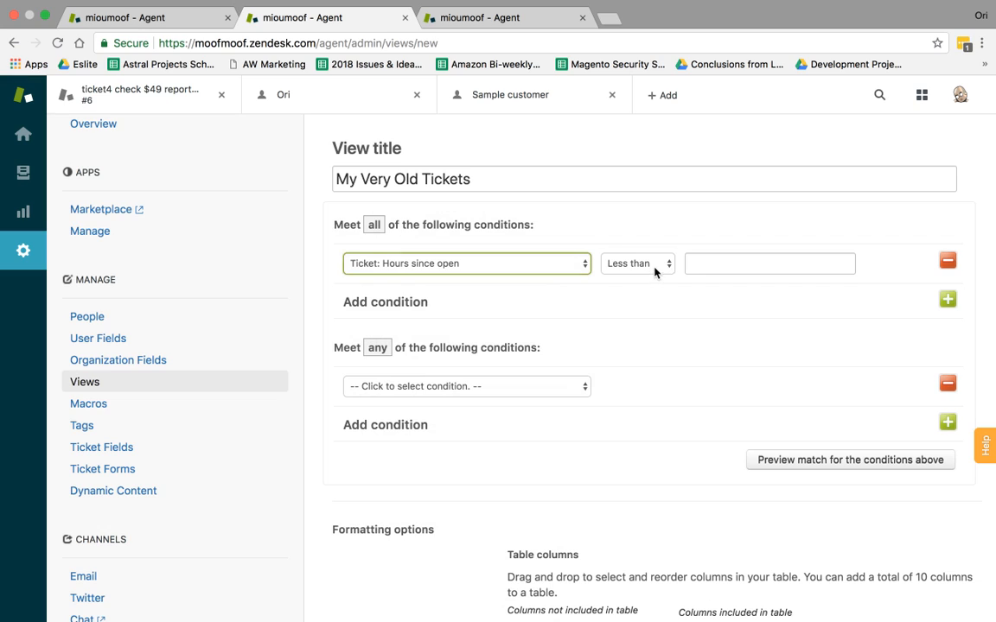
{"action": "left_click", "coordinate": [654, 263]}
{"action": "left_click", "coordinate": [636, 276]}
{"action": "left_click", "coordinate": [731, 268]}
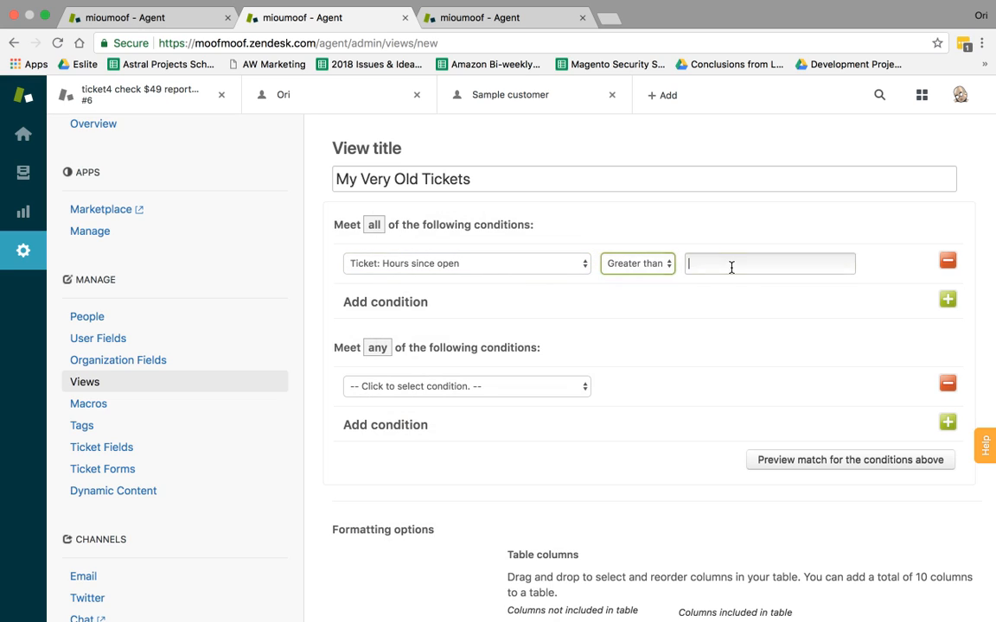
{"action": "left_click_drag", "start_coordinate": [377, 179], "coordinate": [441, 181]}
{"action": "left_click", "coordinate": [721, 265]}
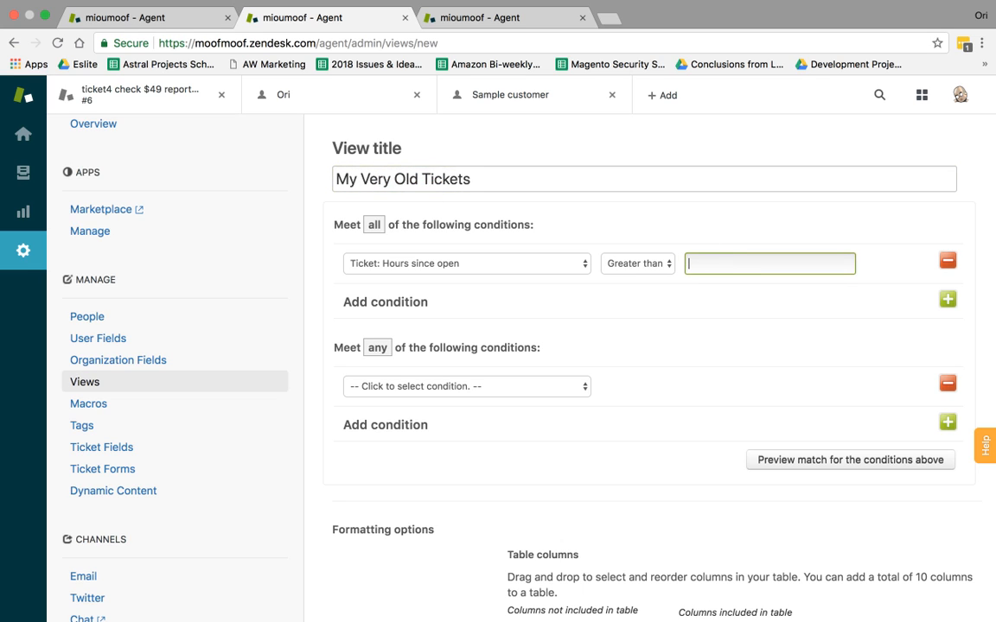
{"action": "left_click", "coordinate": [707, 320]}
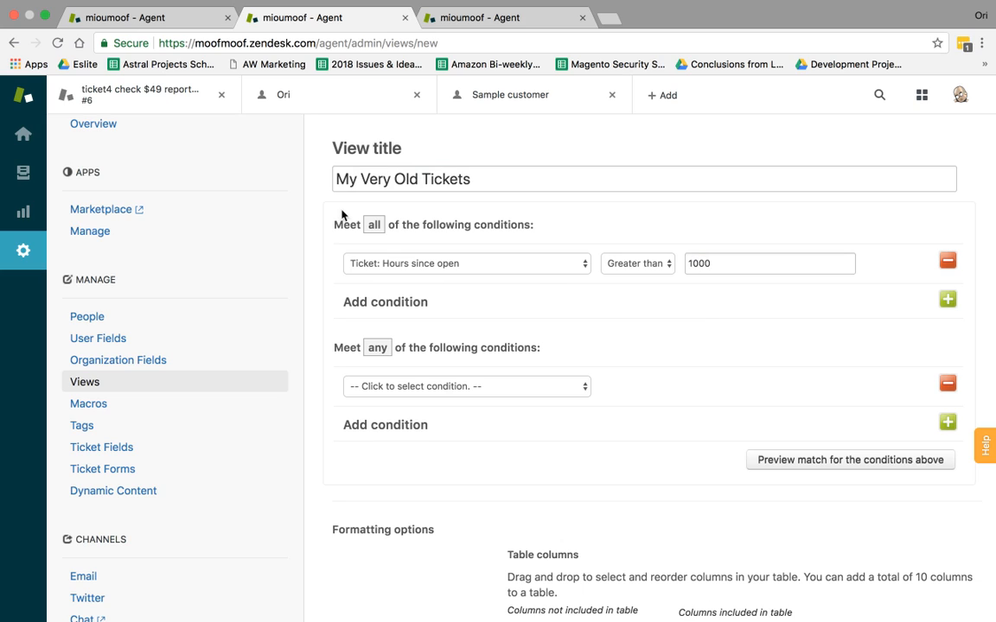
Step: Examine the new view's all and any condition sections and its table column formatting options
{"action": "left_click_drag", "start_coordinate": [341, 215], "coordinate": [549, 221]}
{"action": "left_click", "coordinate": [549, 220]}
{"action": "scroll", "coordinate": [710, 354], "scroll_direction": "down", "scroll_amount": 5}
{"action": "scroll", "coordinate": [711, 354], "scroll_direction": "up", "scroll_amount": 4}
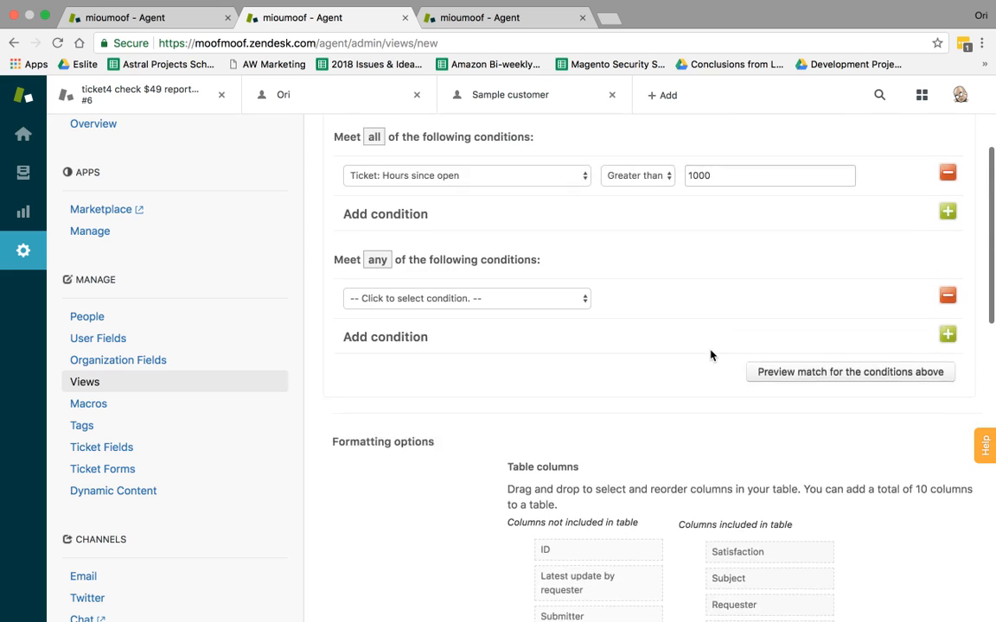
{"action": "scroll", "coordinate": [711, 354], "scroll_direction": "up", "scroll_amount": 1}
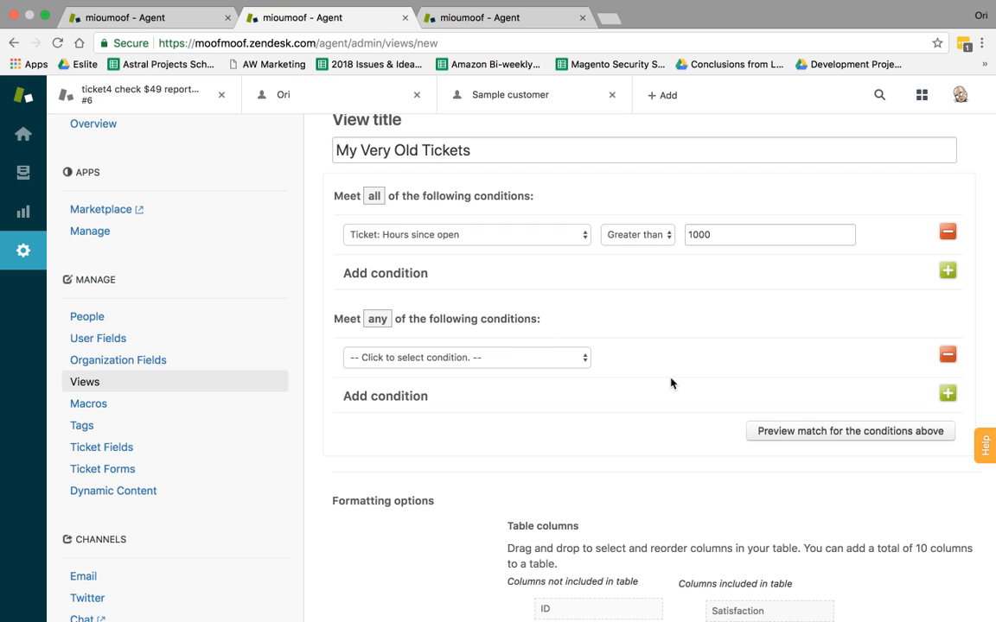
{"action": "scroll", "coordinate": [672, 385], "scroll_direction": "down", "scroll_amount": 1}
{"action": "scroll", "coordinate": [619, 397], "scroll_direction": "down", "scroll_amount": 2}
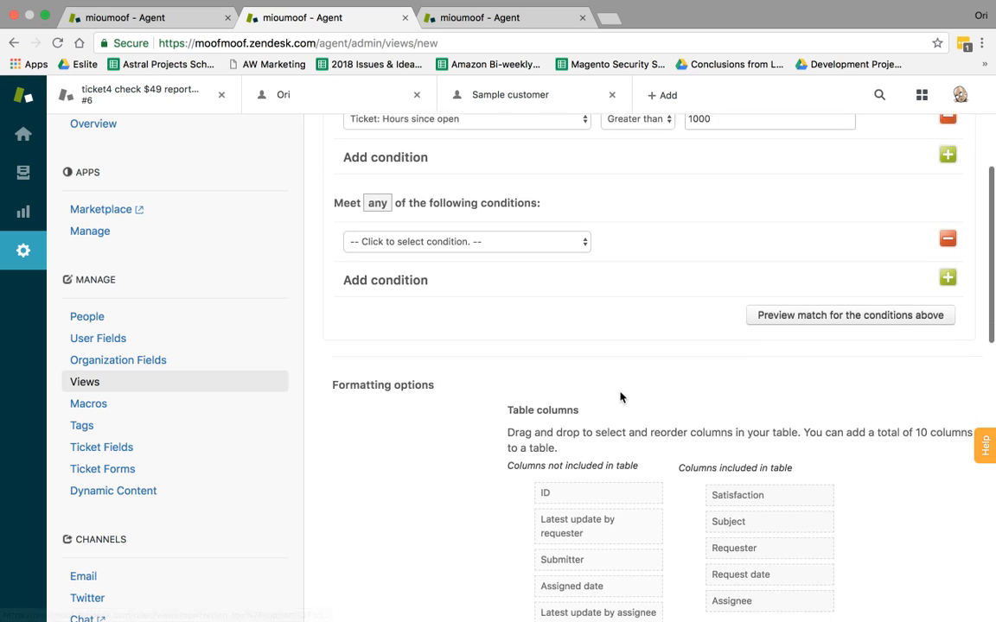
Step: Add the Latest update and Priority columns at the start of the new view's included table columns
{"action": "scroll", "coordinate": [620, 397], "scroll_direction": "down", "scroll_amount": 7}
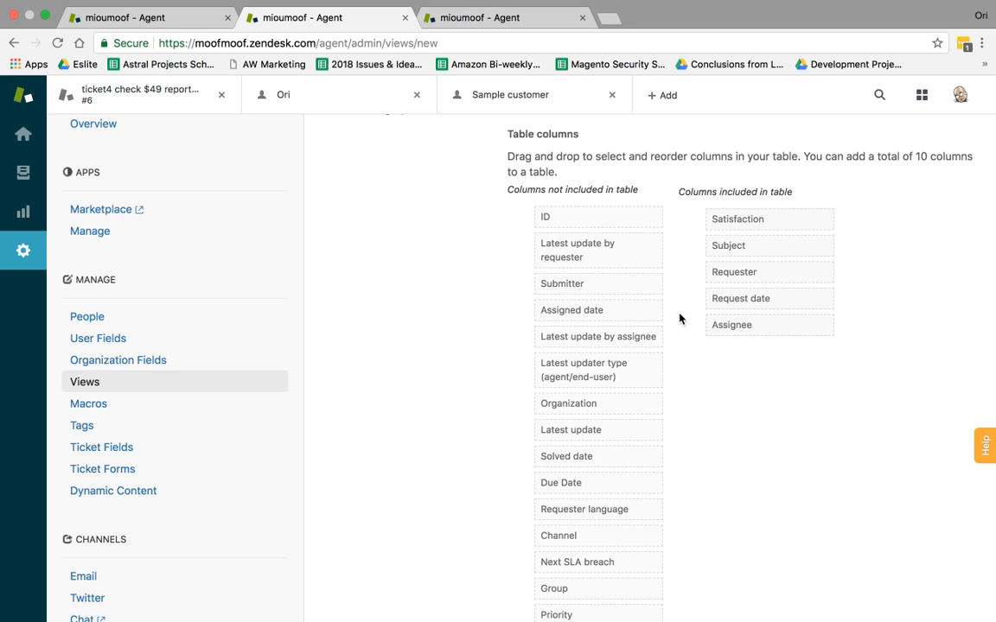
{"action": "scroll", "coordinate": [681, 318], "scroll_direction": "up", "scroll_amount": 1}
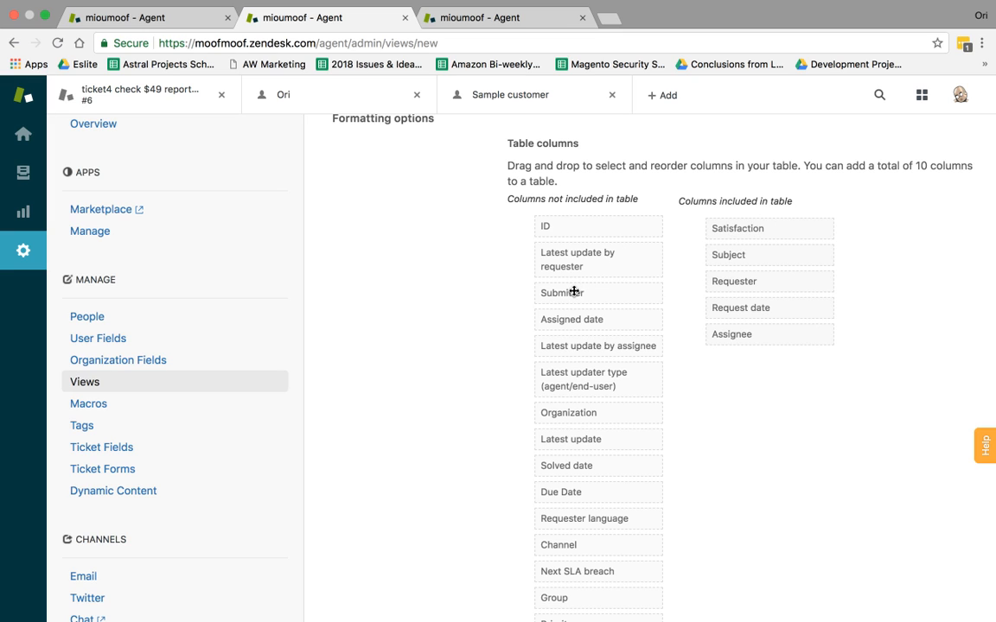
{"action": "scroll", "coordinate": [583, 389], "scroll_direction": "down", "scroll_amount": 3}
{"action": "scroll", "coordinate": [586, 402], "scroll_direction": "down", "scroll_amount": 3}
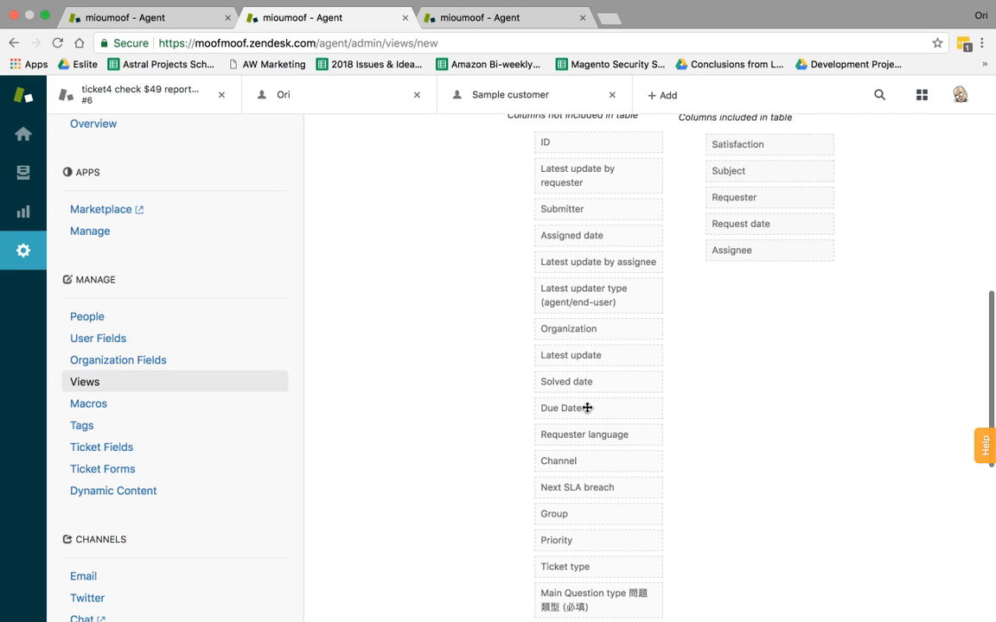
{"action": "left_click_drag", "start_coordinate": [564, 351], "coordinate": [742, 142]}
{"action": "scroll", "coordinate": [629, 389], "scroll_direction": "down", "scroll_amount": 2}
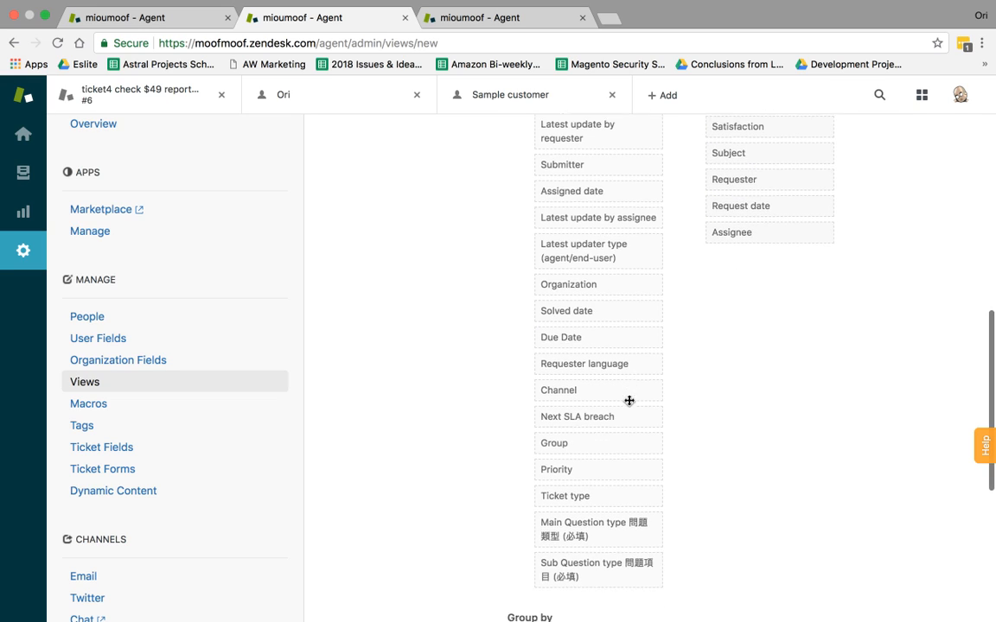
{"action": "left_click_drag", "start_coordinate": [573, 451], "coordinate": [742, 242]}
{"action": "scroll", "coordinate": [746, 268], "scroll_direction": "up", "scroll_amount": 2}
{"action": "scroll", "coordinate": [745, 255], "scroll_direction": "up", "scroll_amount": 1}
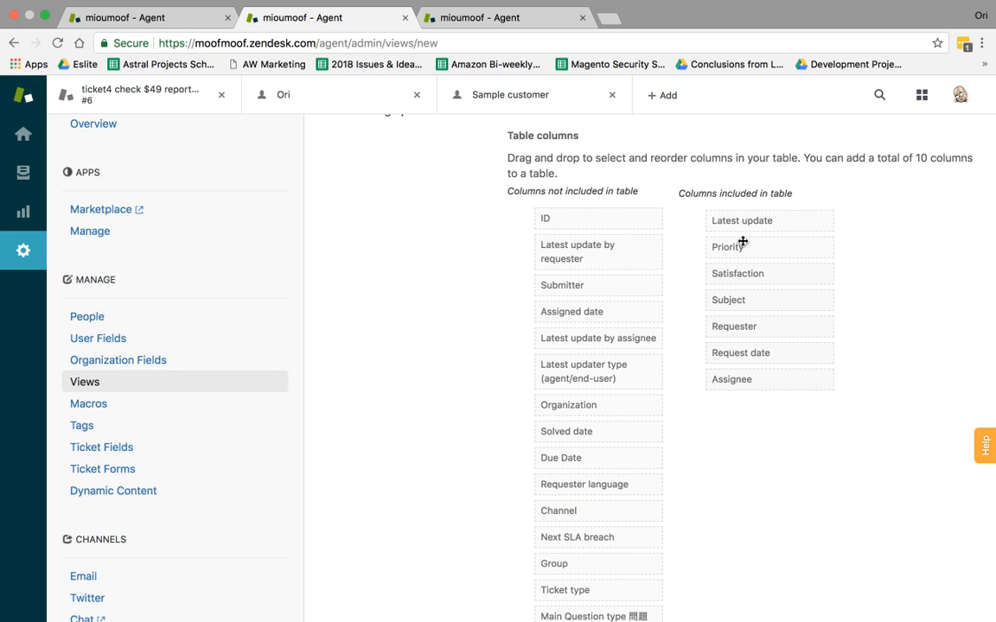
Step: Create the "My Very Old Tickets" view with no grouping, ordered by ID descending and available for all agents
{"action": "scroll", "coordinate": [742, 242], "scroll_direction": "up", "scroll_amount": 6}
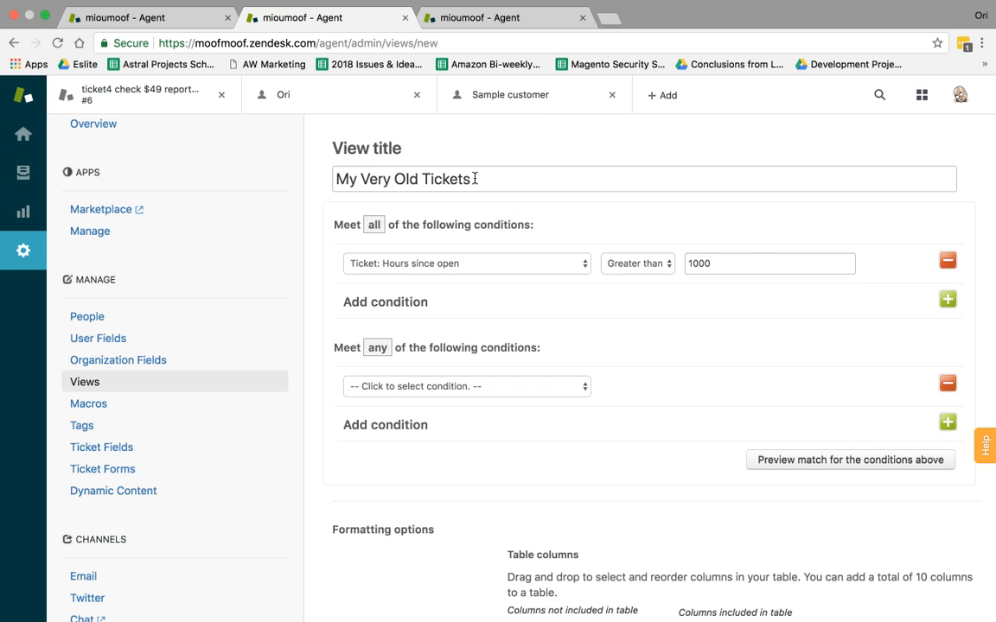
{"action": "scroll", "coordinate": [716, 405], "scroll_direction": "down", "scroll_amount": 15}
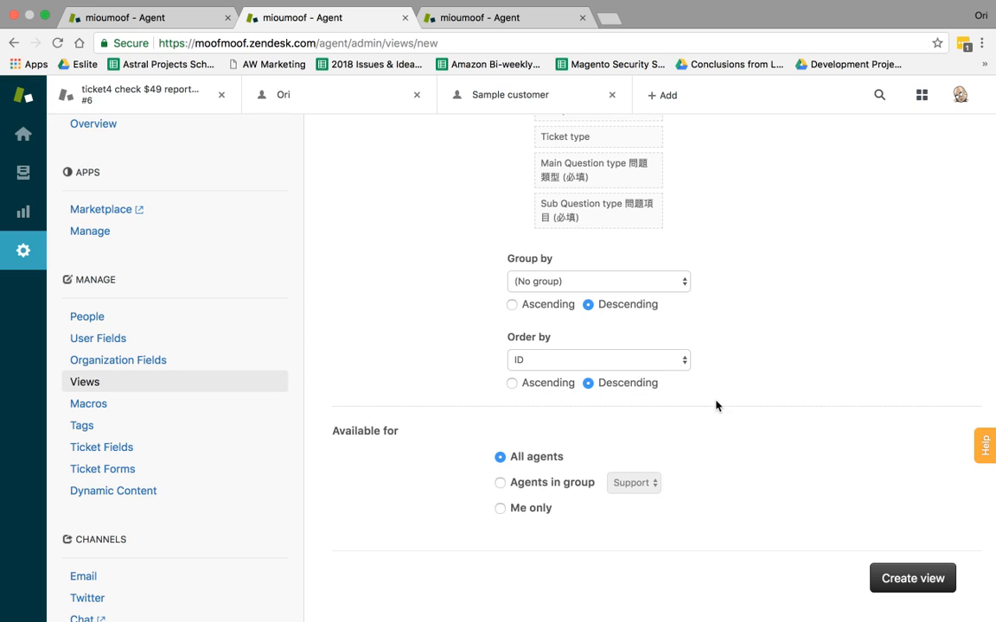
{"action": "left_click", "coordinate": [599, 286]}
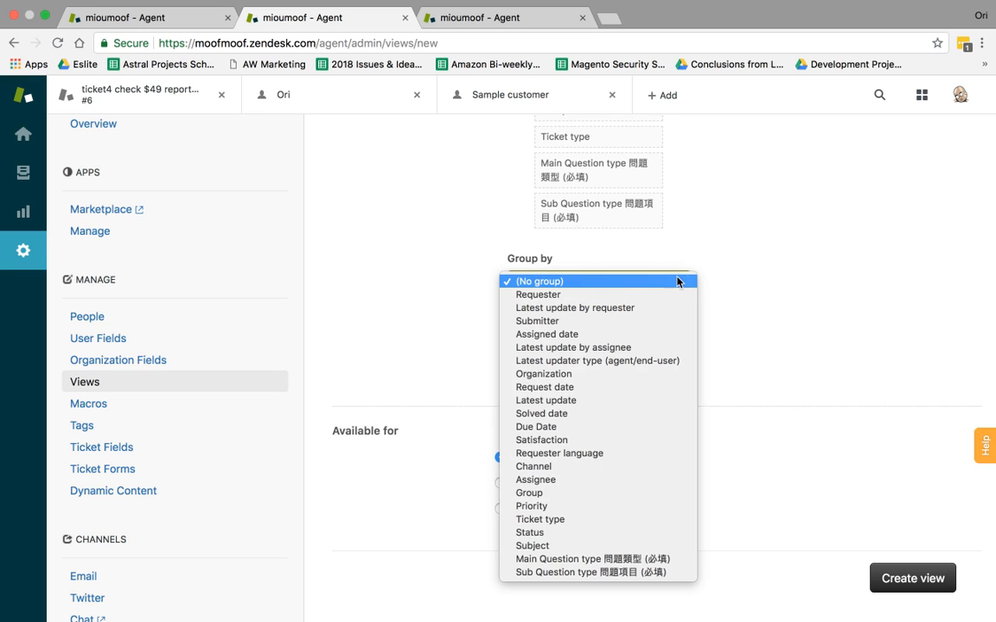
{"action": "left_click", "coordinate": [740, 259]}
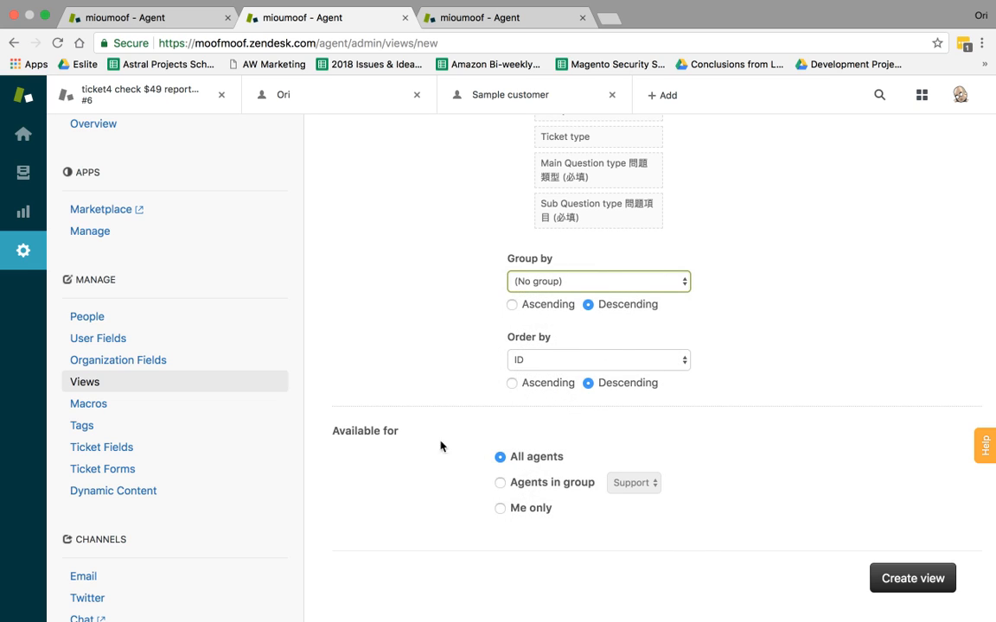
{"action": "left_click_drag", "start_coordinate": [344, 433], "coordinate": [417, 438]}
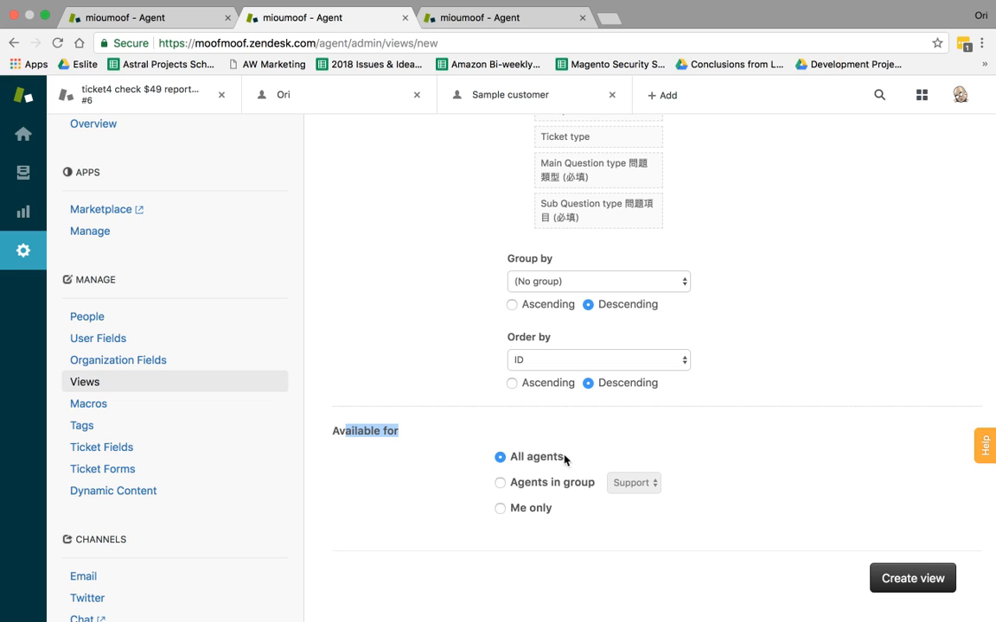
{"action": "left_click", "coordinate": [900, 580]}
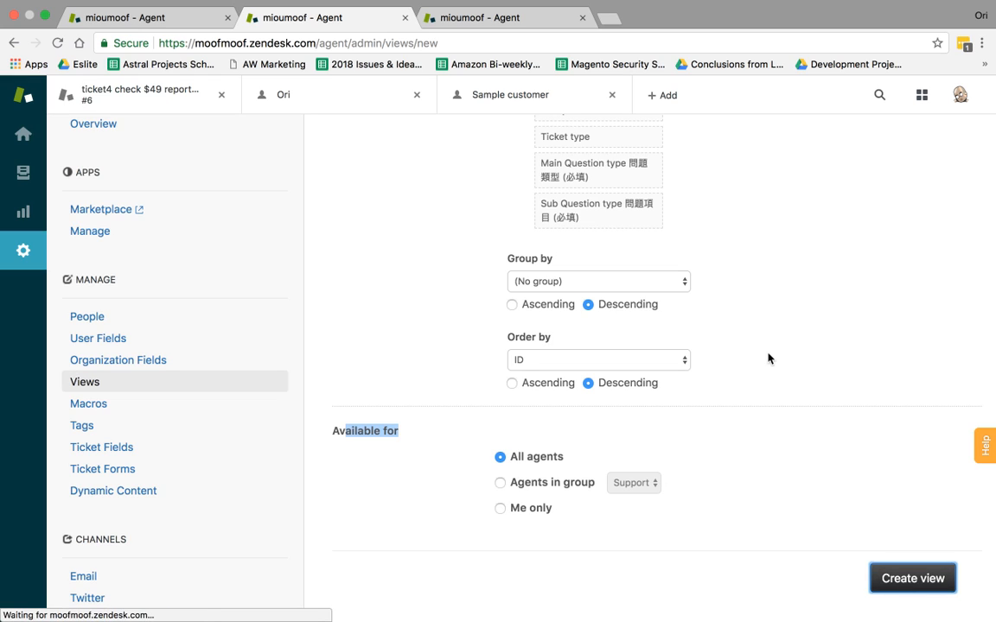
Step: Refresh the views list in the agent's ticket tab and open "My Very Old Tickets"
{"action": "left_click", "coordinate": [474, 18]}
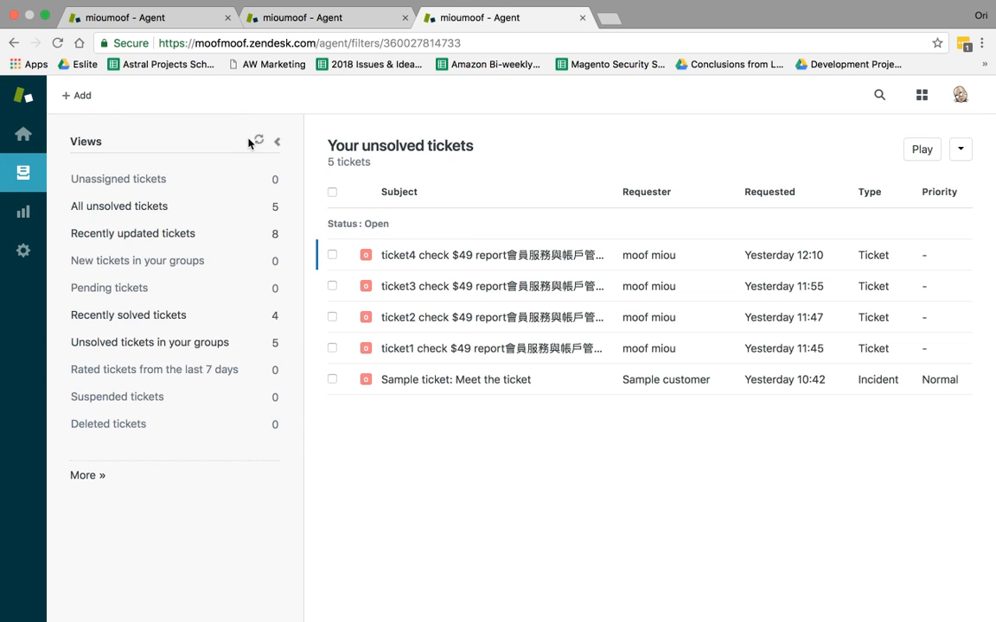
{"action": "left_click", "coordinate": [258, 141]}
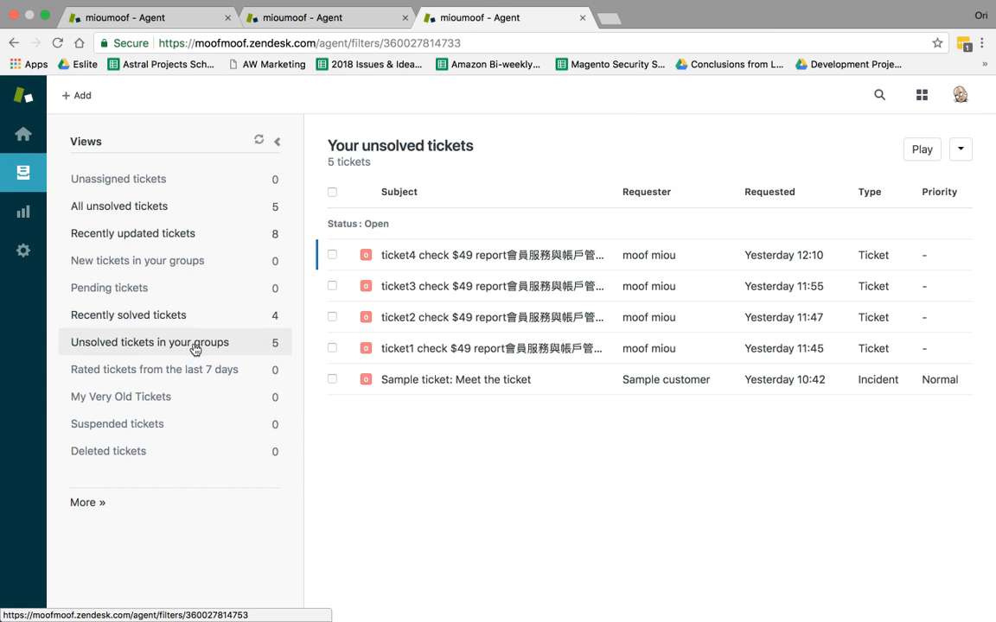
{"action": "left_click", "coordinate": [144, 399]}
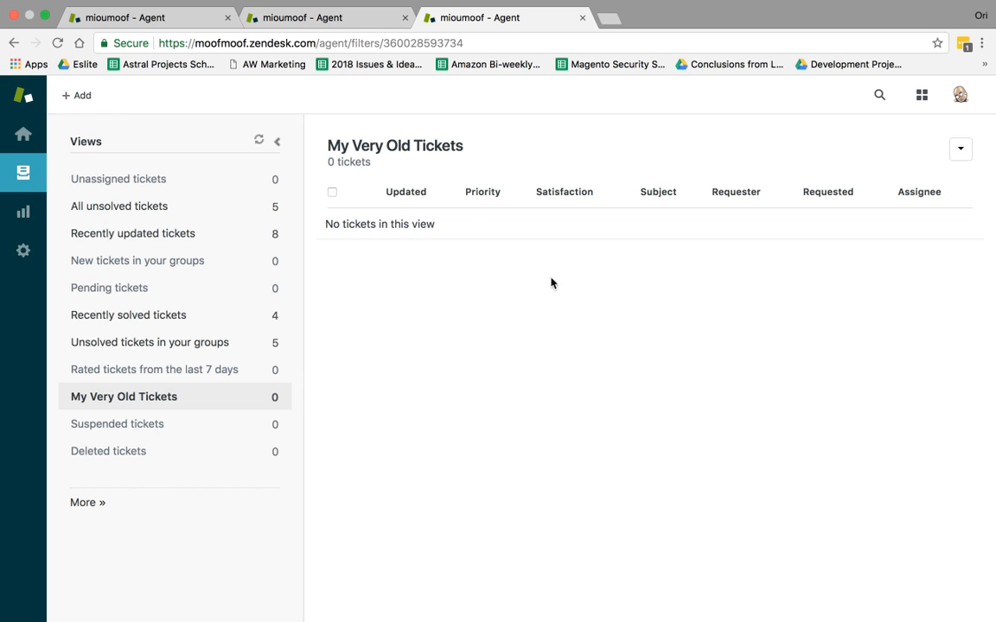
Step: Open "My Very Old Tickets" in the admin views and compare its included columns with the agent's view of it
{"action": "mouse_move", "coordinate": [276, 6]}
{"action": "left_click", "coordinate": [289, 35]}
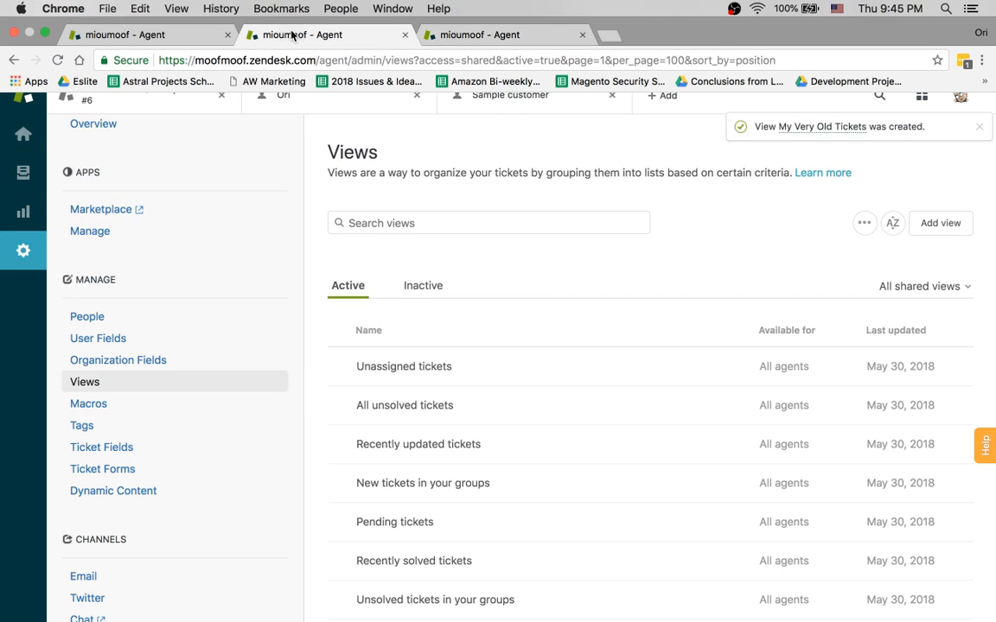
{"action": "scroll", "coordinate": [613, 345], "scroll_direction": "down", "scroll_amount": 2}
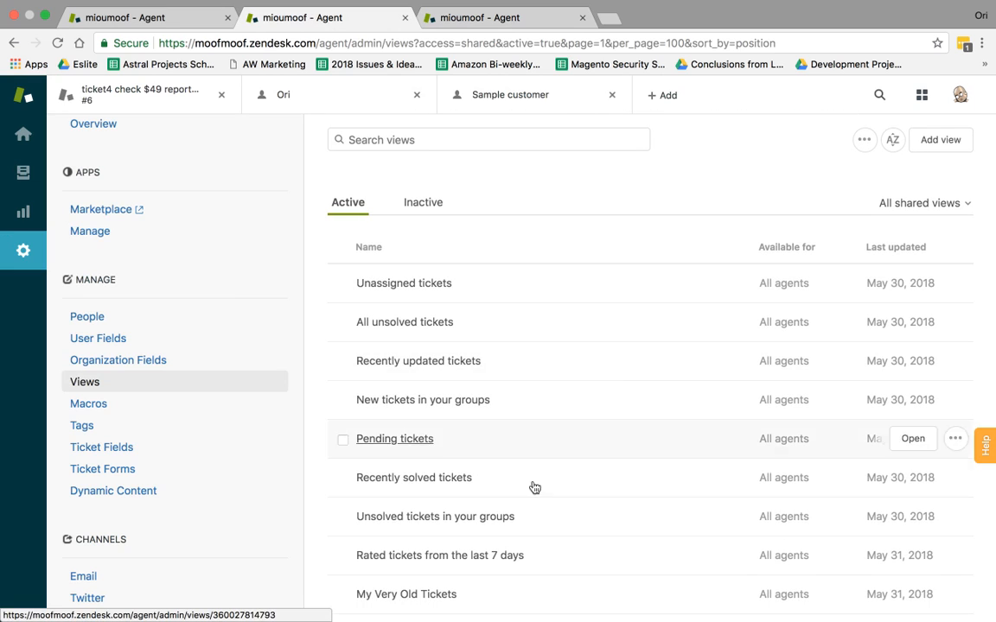
{"action": "left_click", "coordinate": [455, 594]}
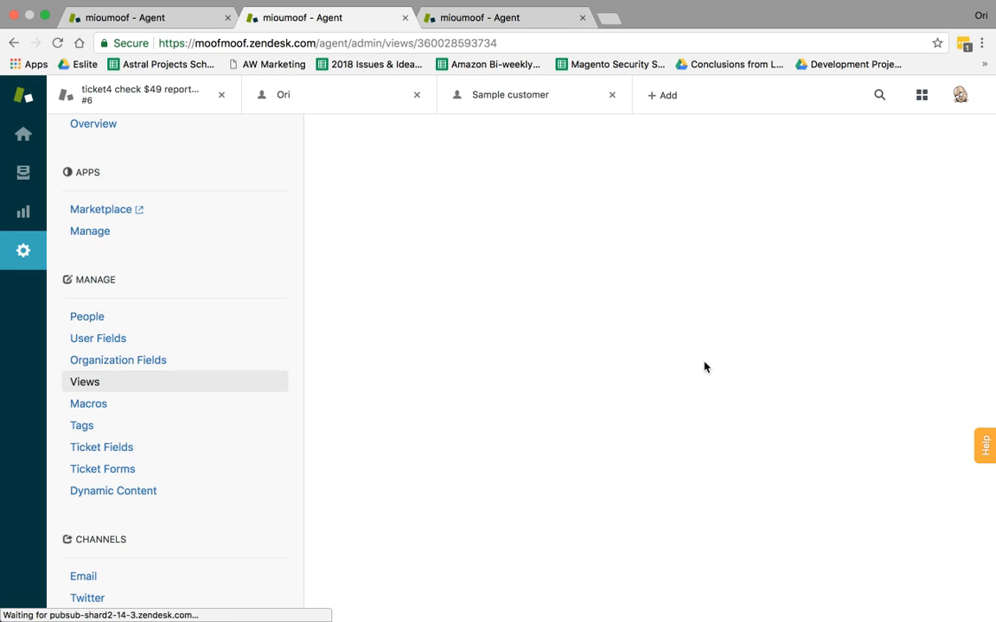
{"action": "scroll", "coordinate": [745, 378], "scroll_direction": "down", "scroll_amount": 6}
{"action": "scroll", "coordinate": [745, 378], "scroll_direction": "down", "scroll_amount": 3}
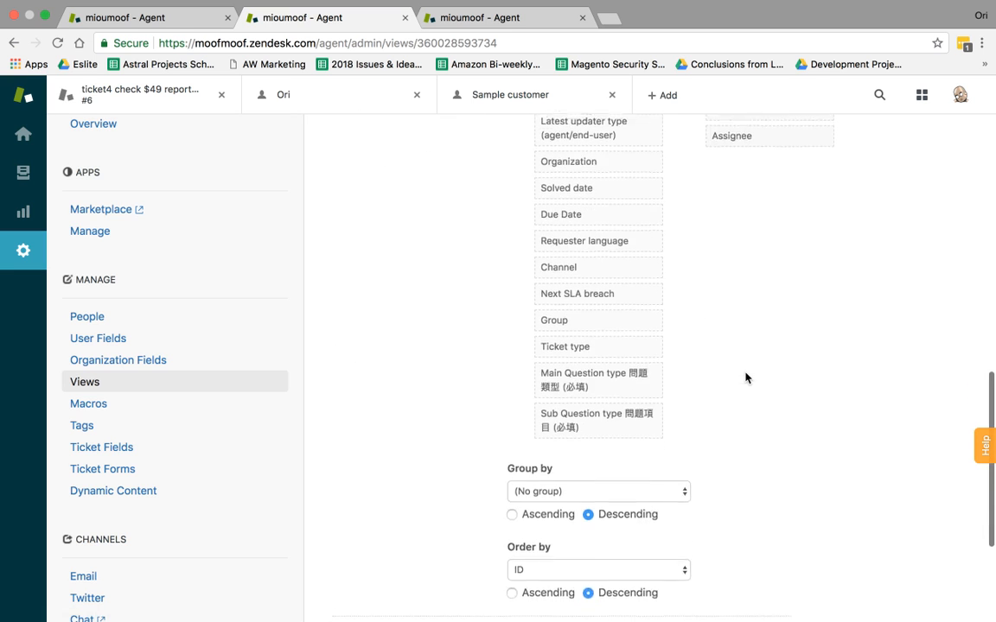
{"action": "scroll", "coordinate": [745, 377], "scroll_direction": "up", "scroll_amount": 3}
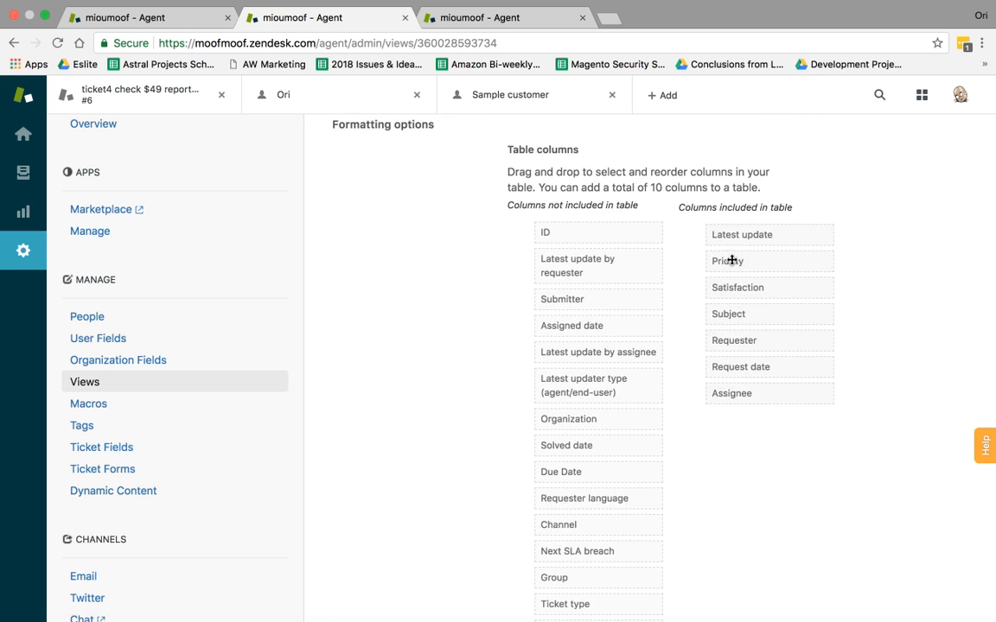
{"action": "left_click", "coordinate": [493, 24]}
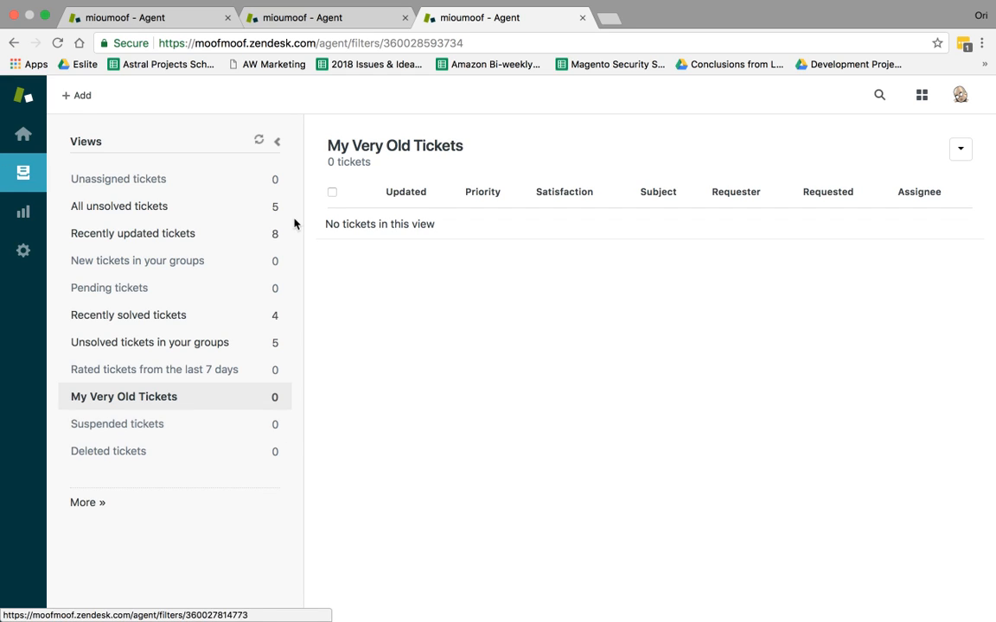
{"action": "left_click", "coordinate": [353, 26]}
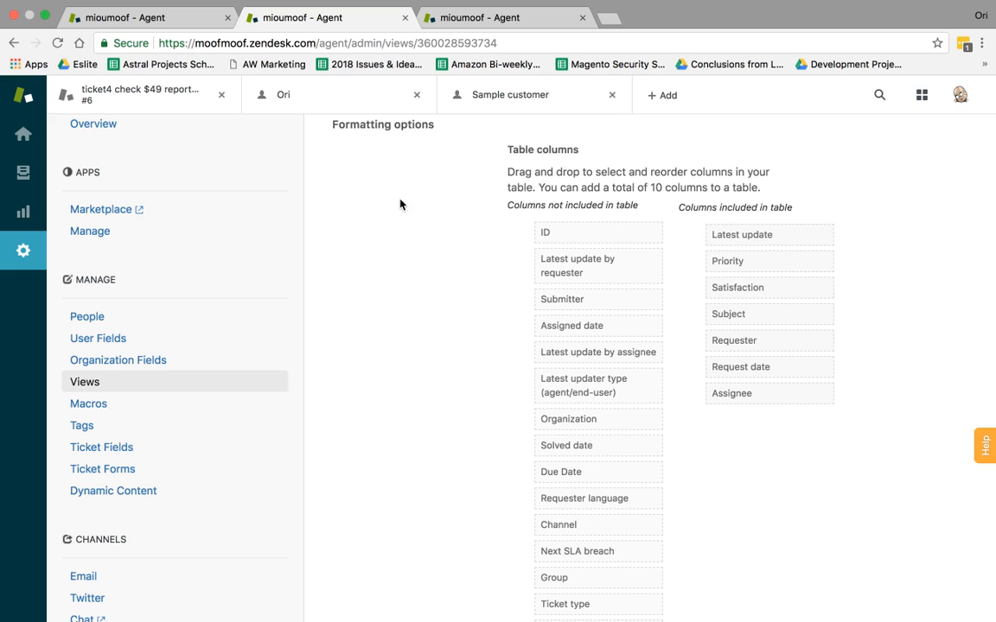
Step: Look over the view's remaining formatting options and open the Ticket Fields admin page
{"action": "scroll", "coordinate": [371, 409], "scroll_direction": "down", "scroll_amount": 5}
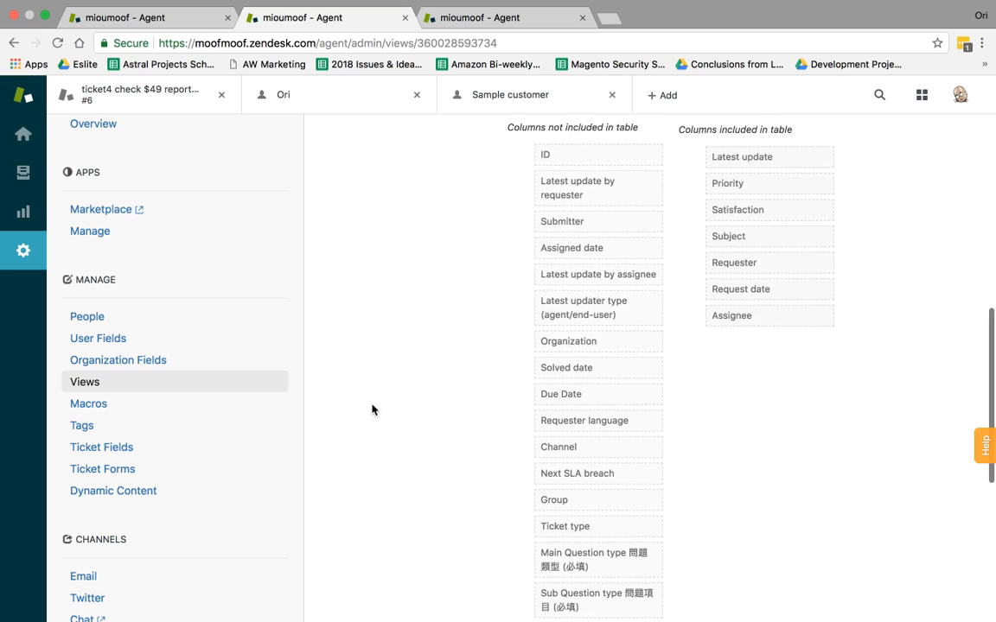
{"action": "scroll", "coordinate": [250, 387], "scroll_direction": "down", "scroll_amount": 1}
{"action": "scroll", "coordinate": [250, 387], "scroll_direction": "down", "scroll_amount": 1}
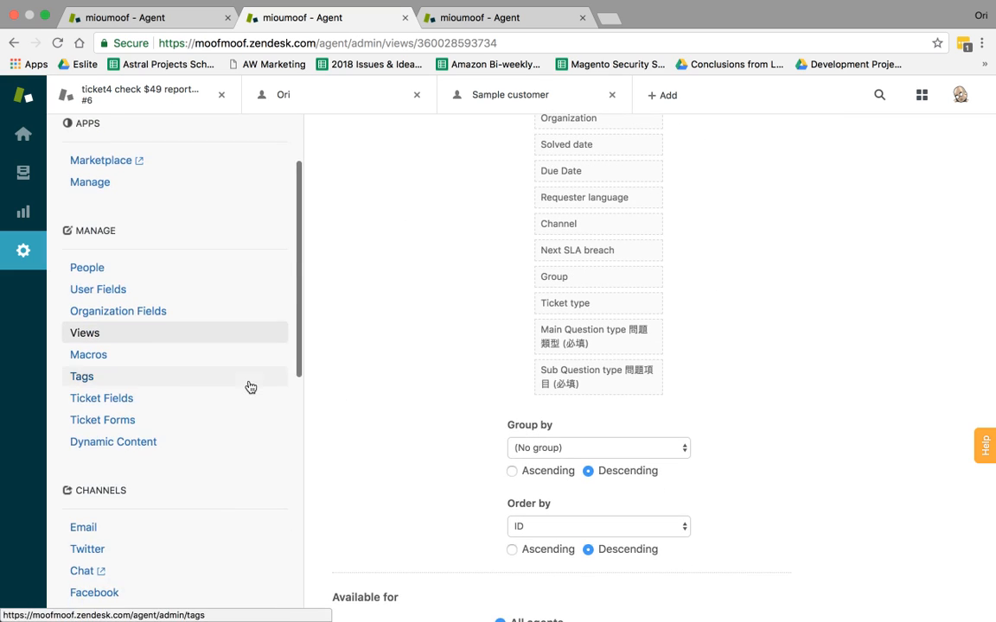
{"action": "left_click", "coordinate": [178, 396]}
Step: Open the "ticket4 check $49 report" ticket from All unsolved tickets in the agent's tab to examine its fields
{"action": "left_click", "coordinate": [495, 26]}
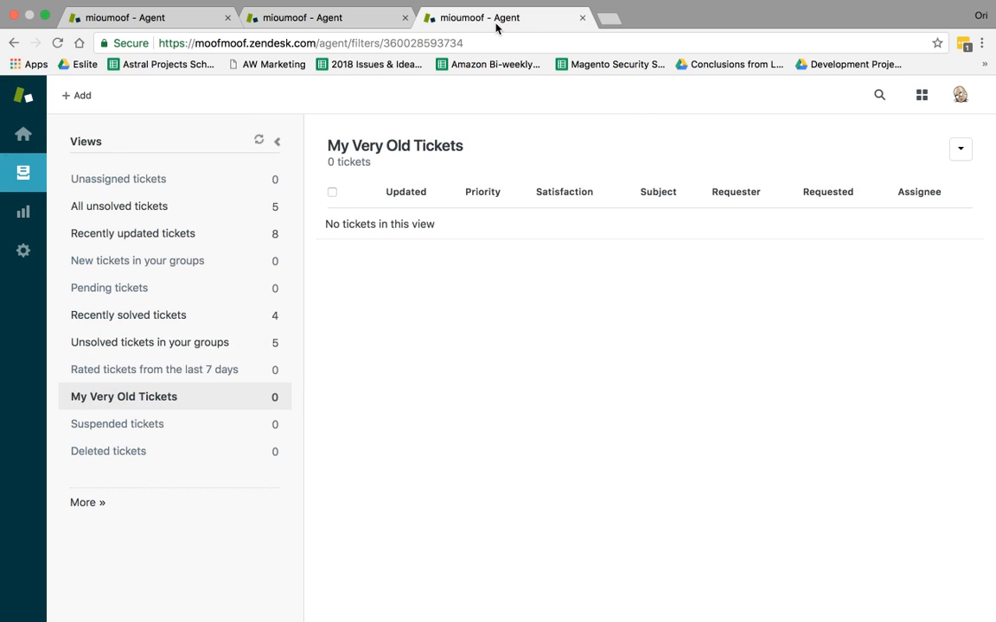
{"action": "left_click", "coordinate": [250, 206]}
{"action": "left_click", "coordinate": [501, 259]}
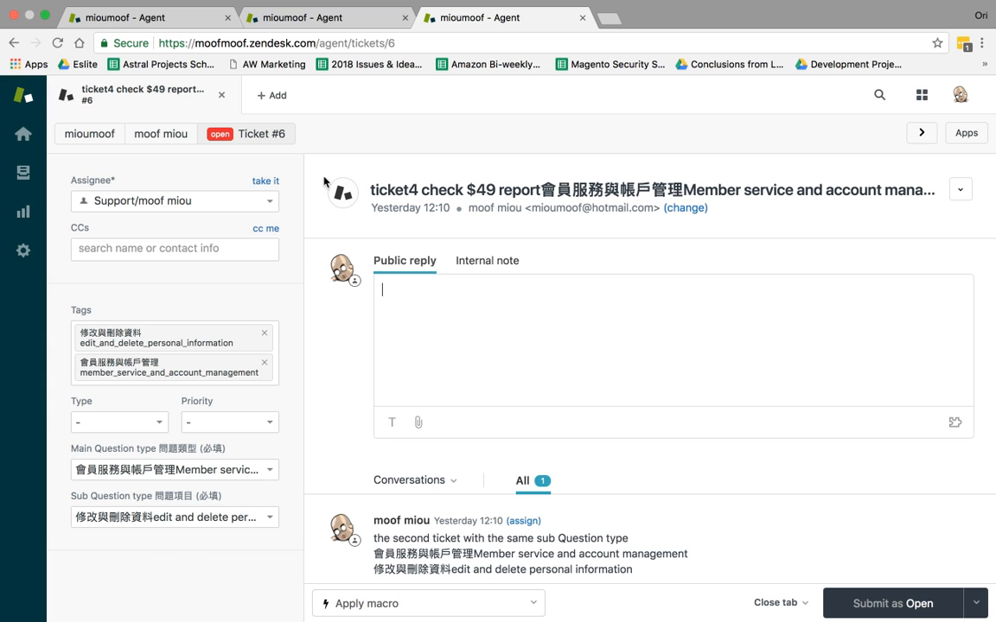
Step: Start a new ticket field from the Ticket Fields admin page and choose Checkbox as its type
{"action": "left_click", "coordinate": [346, 16]}
{"action": "scroll", "coordinate": [610, 419], "scroll_direction": "down", "scroll_amount": 1}
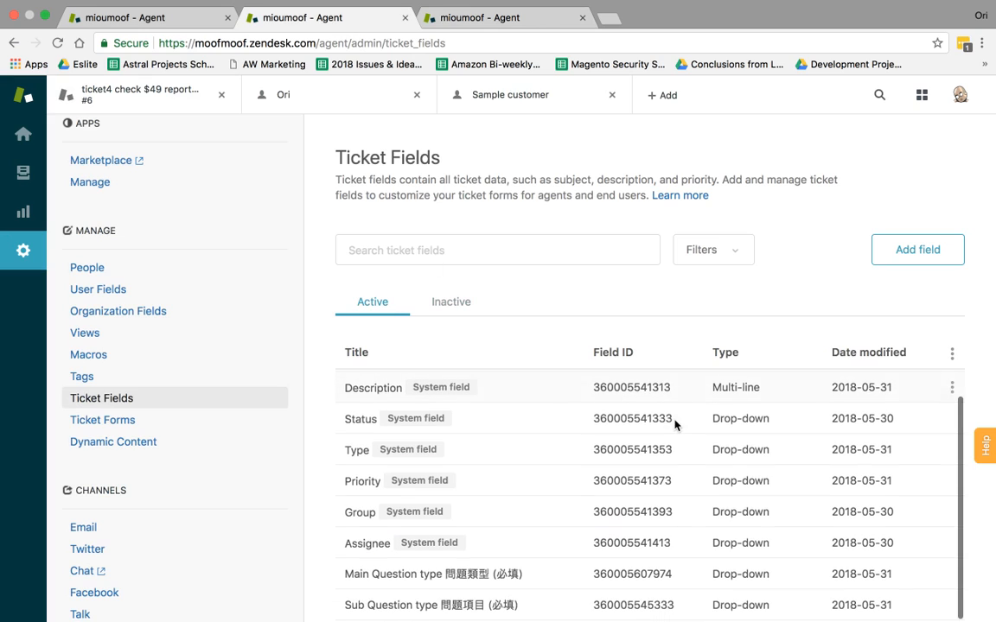
{"action": "left_click", "coordinate": [903, 250]}
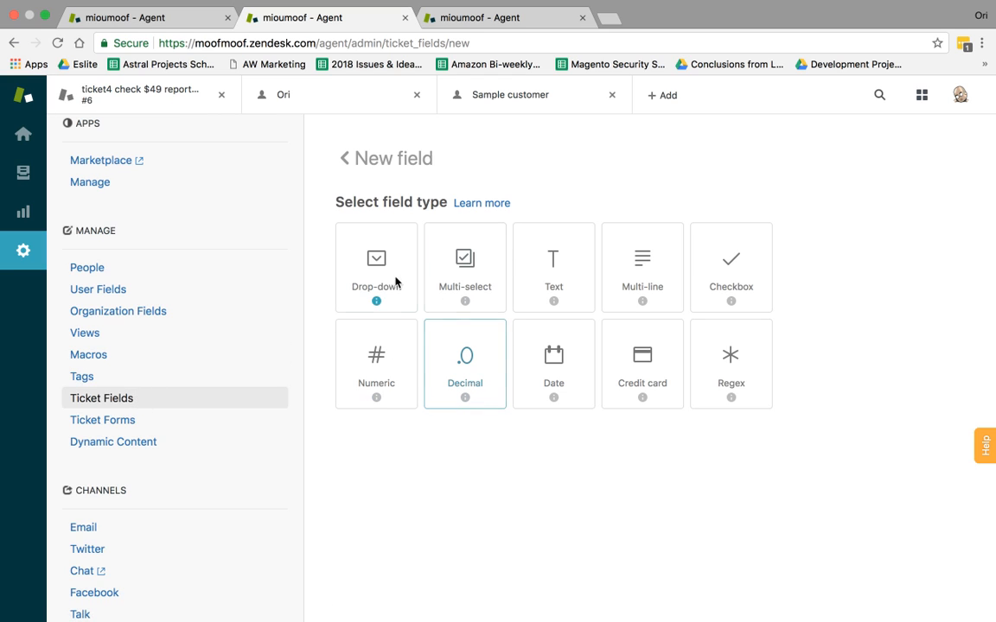
{"action": "left_click", "coordinate": [749, 258]}
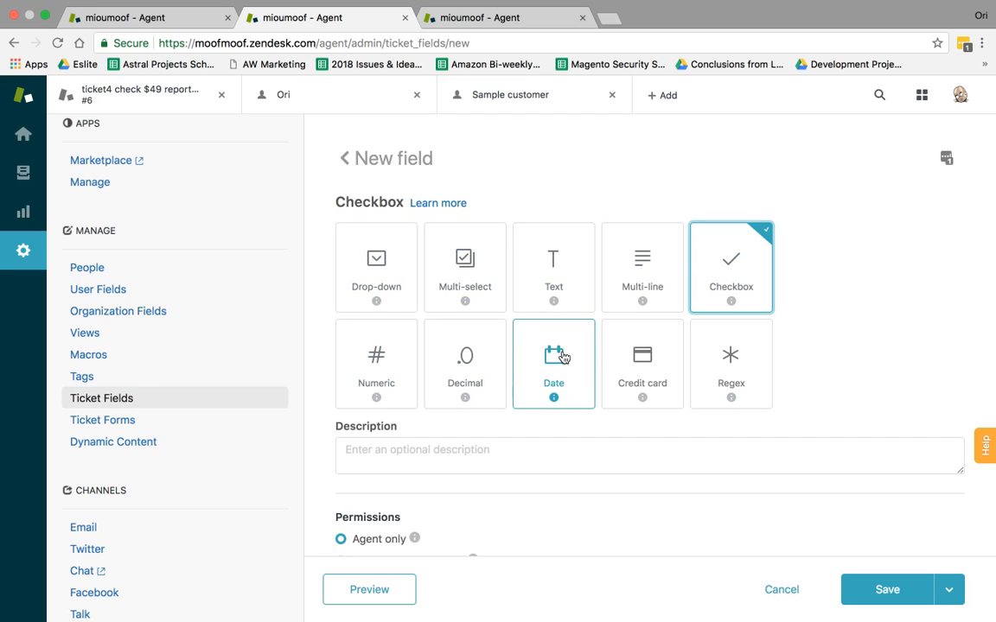
Step: Set the new checkbox field's title shown to agents to "Agreed to Newsletter"
{"action": "scroll", "coordinate": [760, 342], "scroll_direction": "down", "scroll_amount": 4}
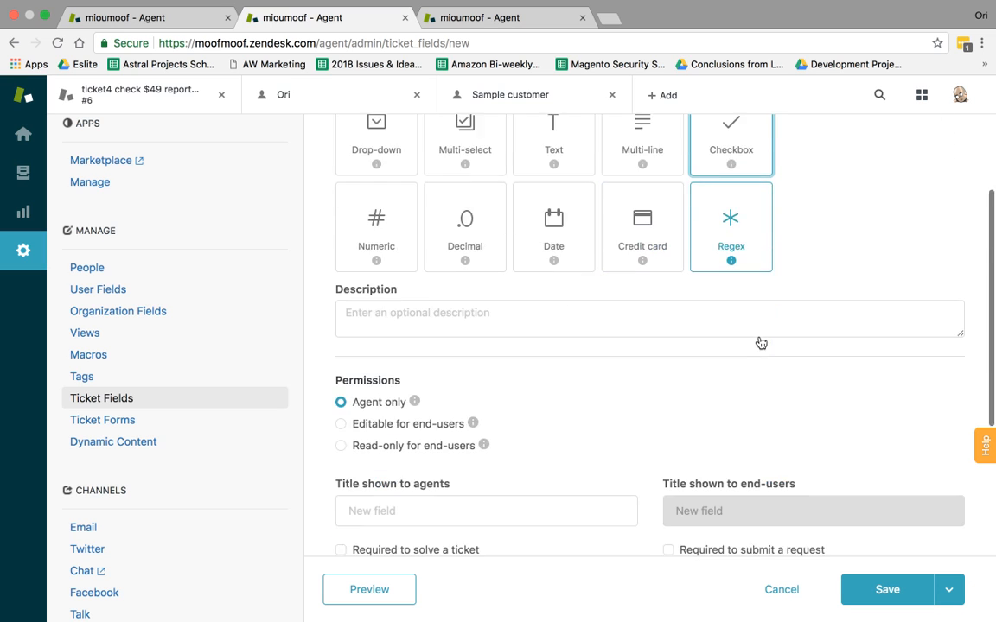
{"action": "scroll", "coordinate": [760, 342], "scroll_direction": "up", "scroll_amount": 1}
{"action": "left_click", "coordinate": [507, 431]}
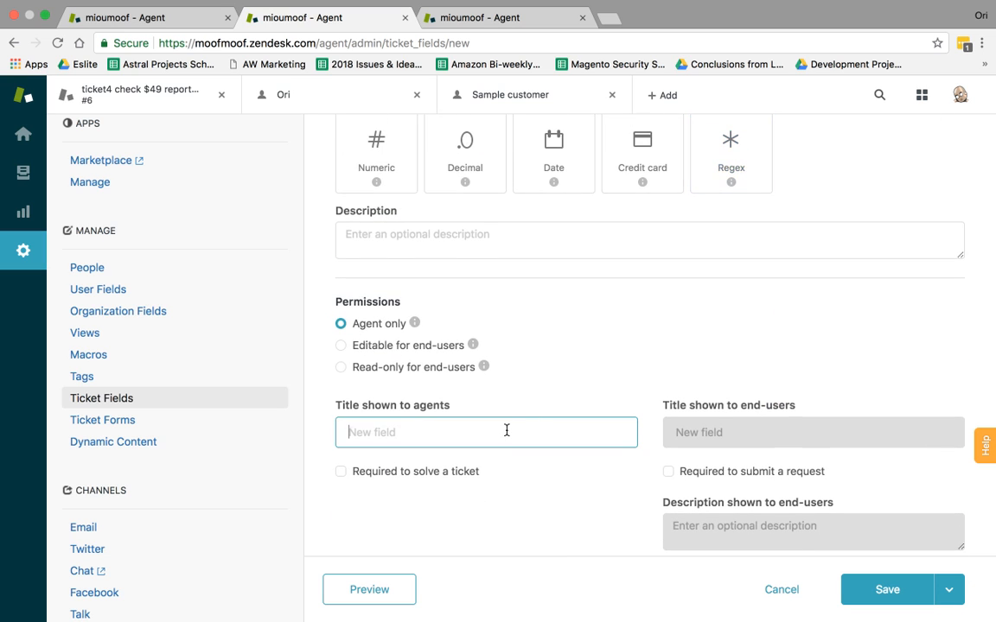
{"action": "scroll", "coordinate": [507, 431], "scroll_direction": "up", "scroll_amount": 2}
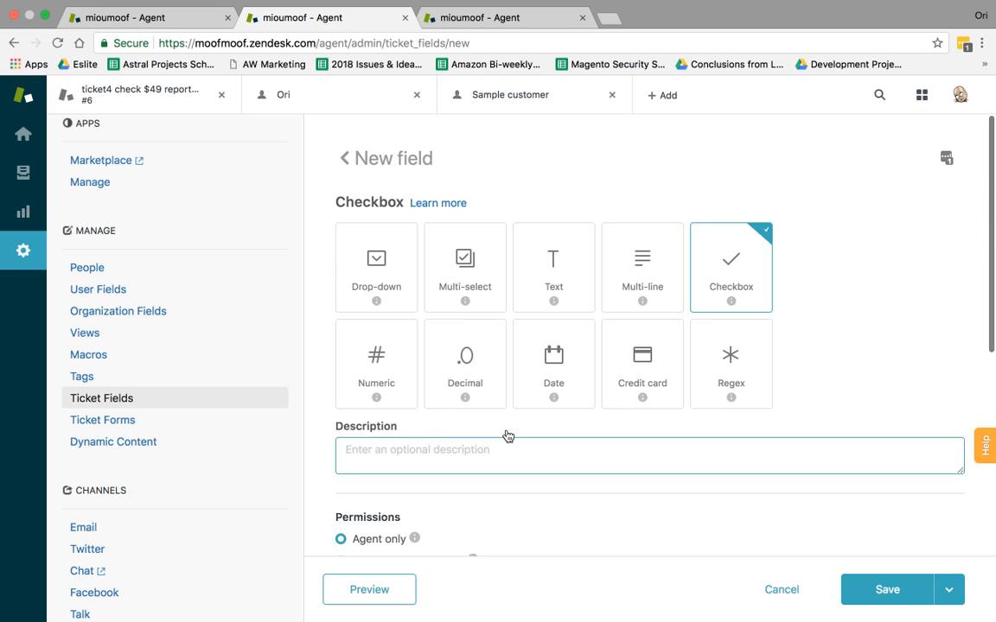
{"action": "scroll", "coordinate": [507, 432], "scroll_direction": "down", "scroll_amount": 4}
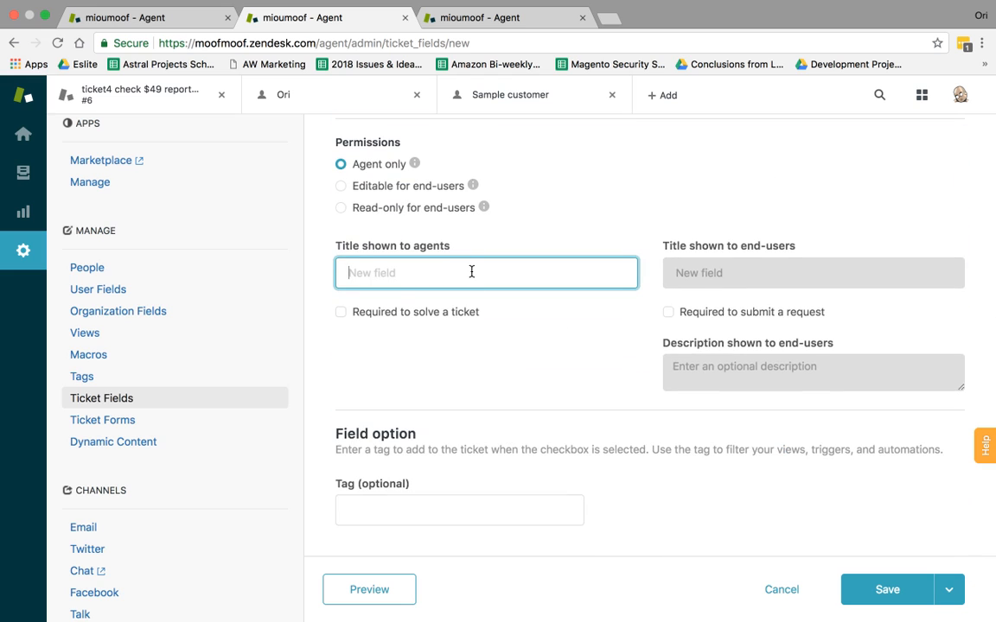
{"action": "type", "text": "Agreed to Newsletter"}
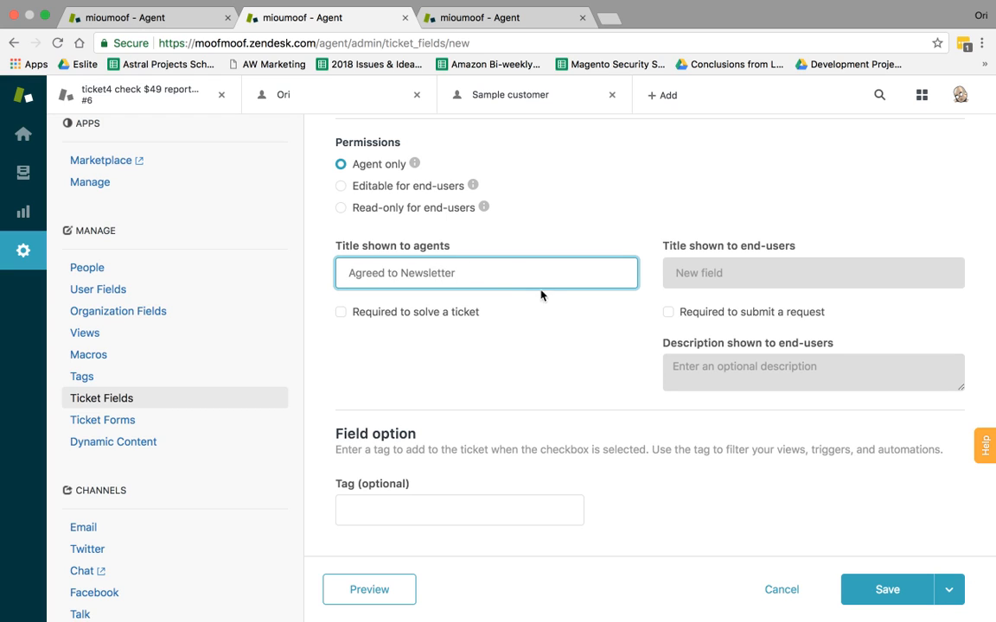
{"action": "key", "text": "Tab"}
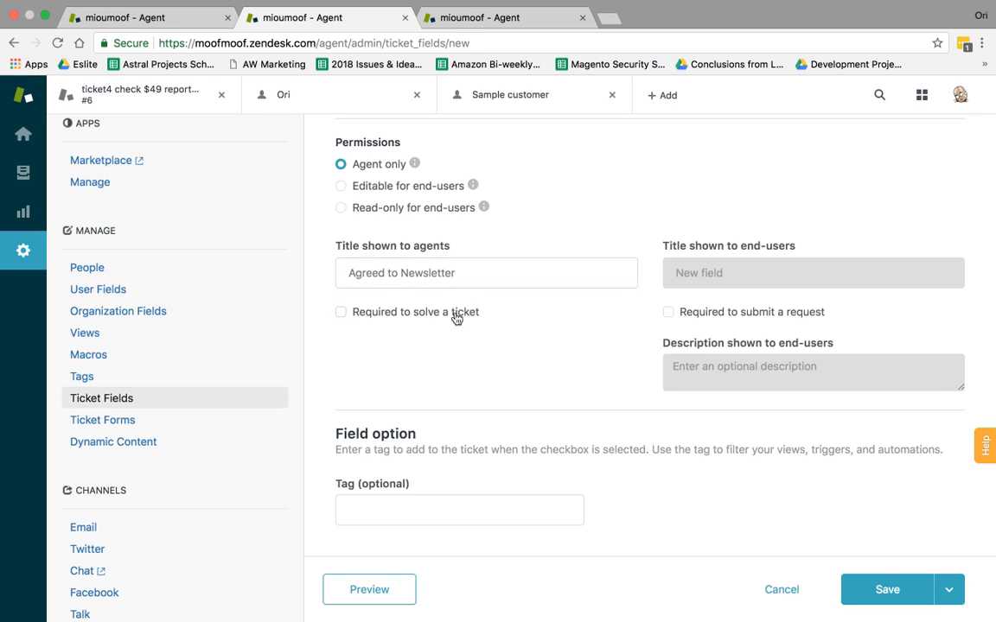
{"action": "left_click", "coordinate": [388, 270]}
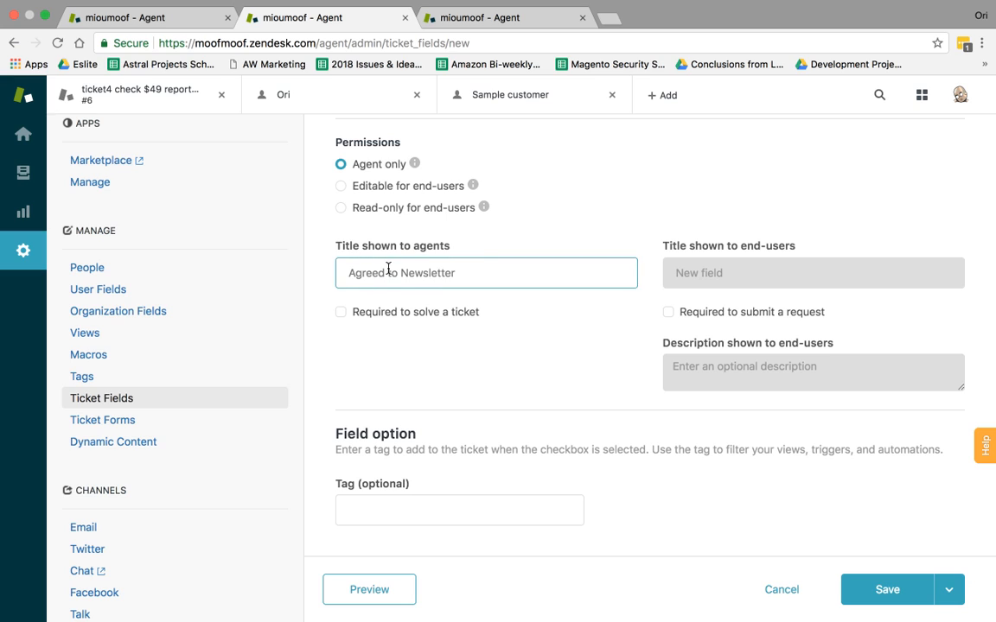
Step: Tag the Agreed to Newsletter checkbox field "fillin" and save it after testing the checkbox in the preview
{"action": "left_click", "coordinate": [529, 322]}
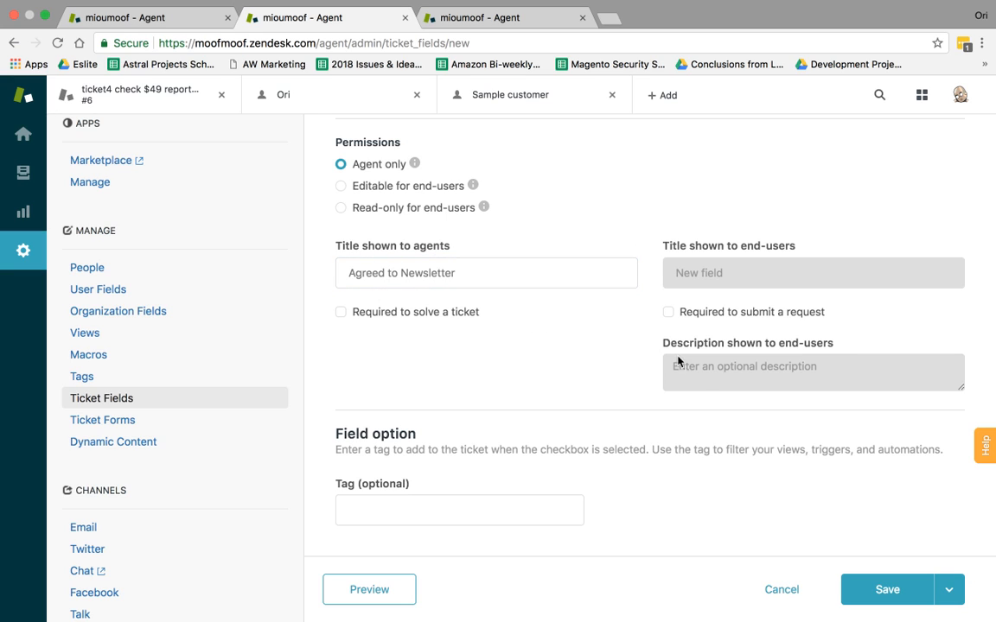
{"action": "left_click", "coordinate": [535, 511]}
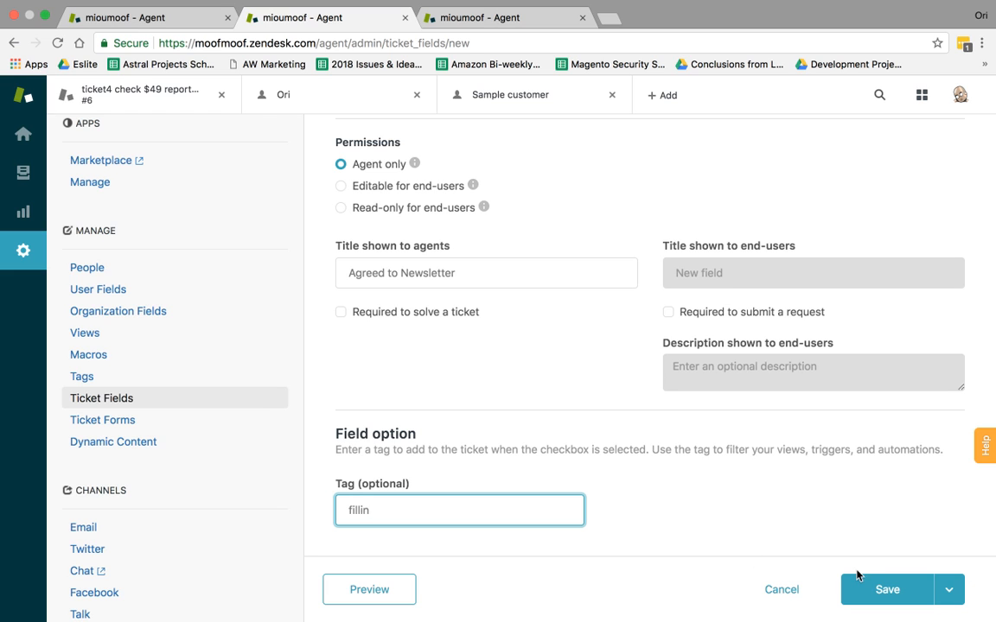
{"action": "left_click", "coordinate": [385, 588]}
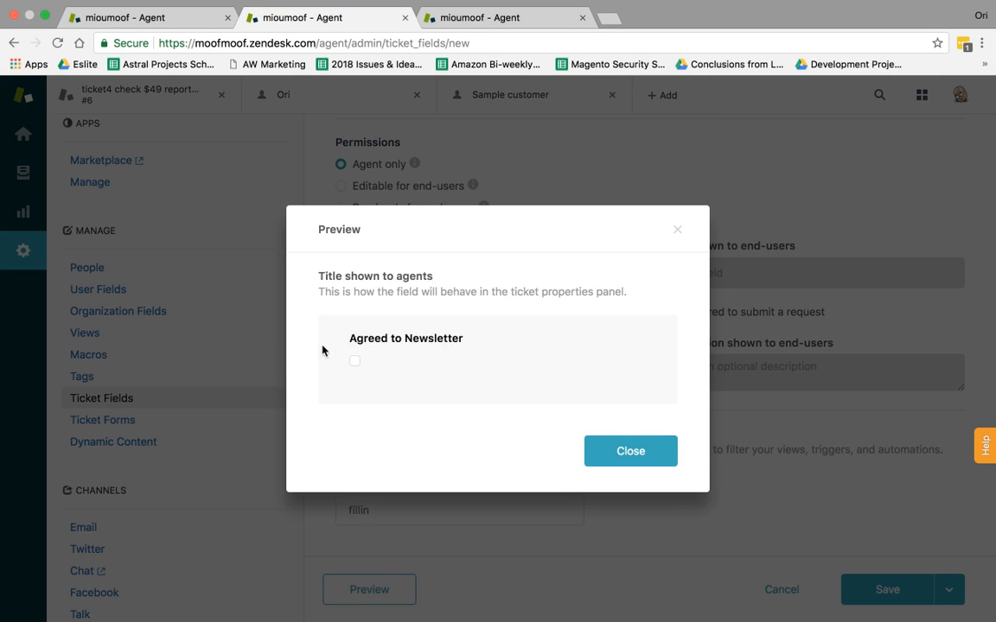
{"action": "left_click", "coordinate": [357, 363]}
{"action": "left_click", "coordinate": [356, 362]}
{"action": "left_click", "coordinate": [356, 363]}
{"action": "left_click", "coordinate": [356, 363]}
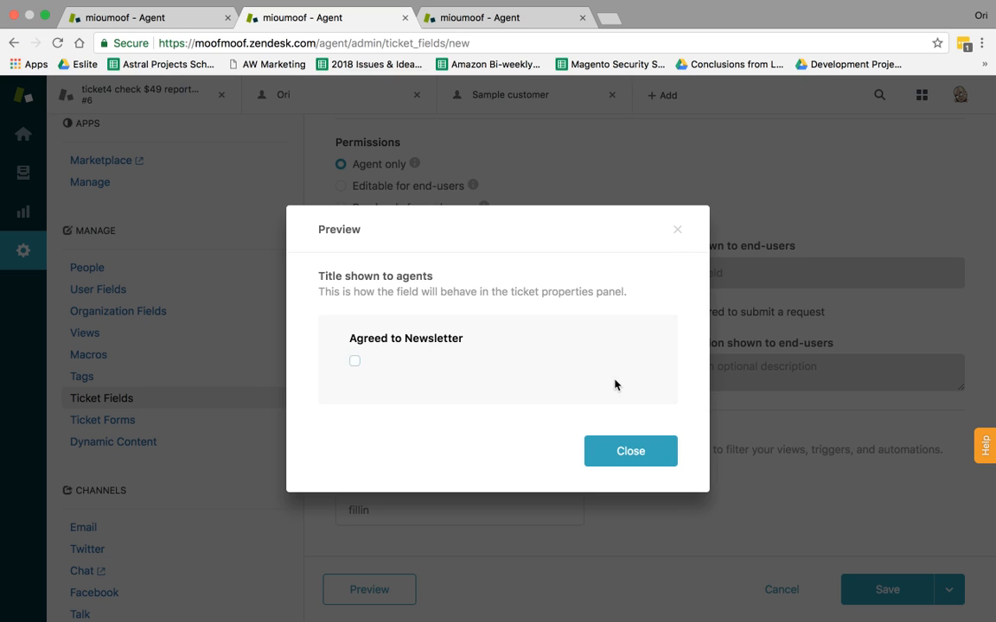
{"action": "left_click", "coordinate": [682, 229]}
{"action": "left_click", "coordinate": [887, 585]}
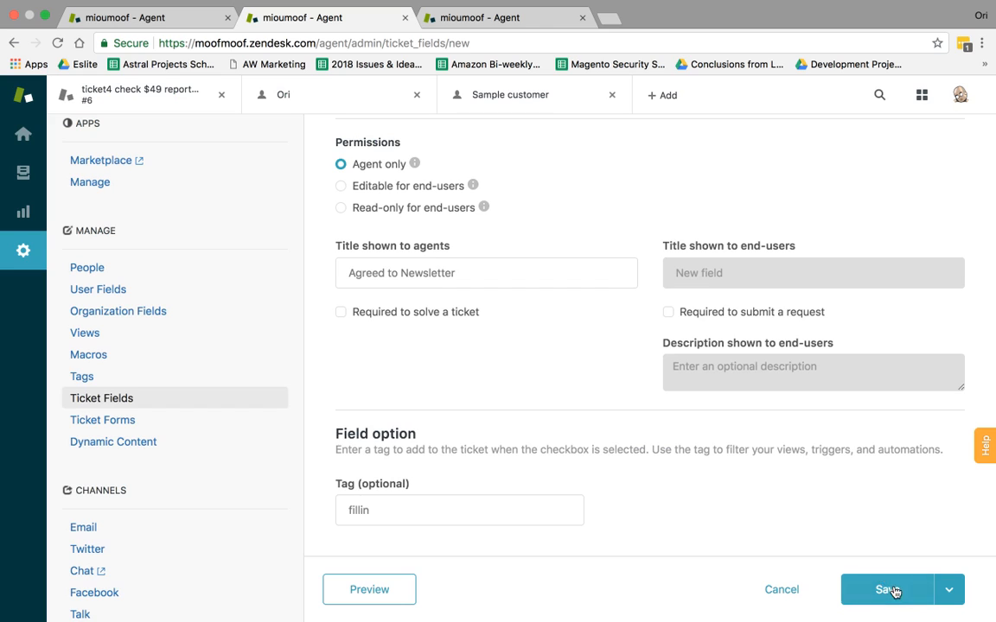
Step: Reload ticket #6 in the agent's browser tab and tick its Agreed to Newsletter checkbox
{"action": "left_click", "coordinate": [487, 28]}
{"action": "left_click", "coordinate": [385, 43]}
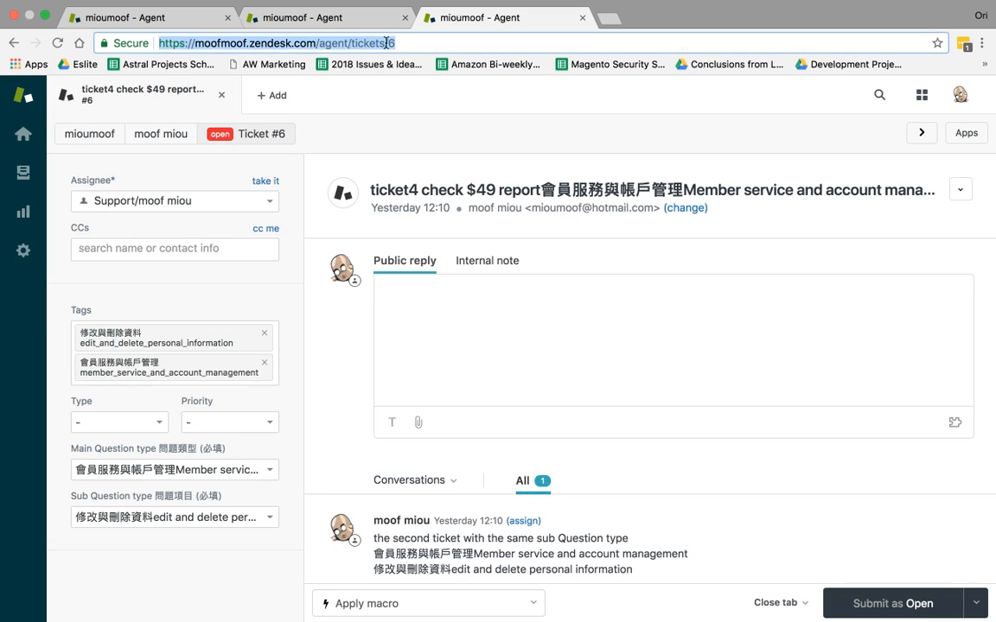
{"action": "key", "text": "Return"}
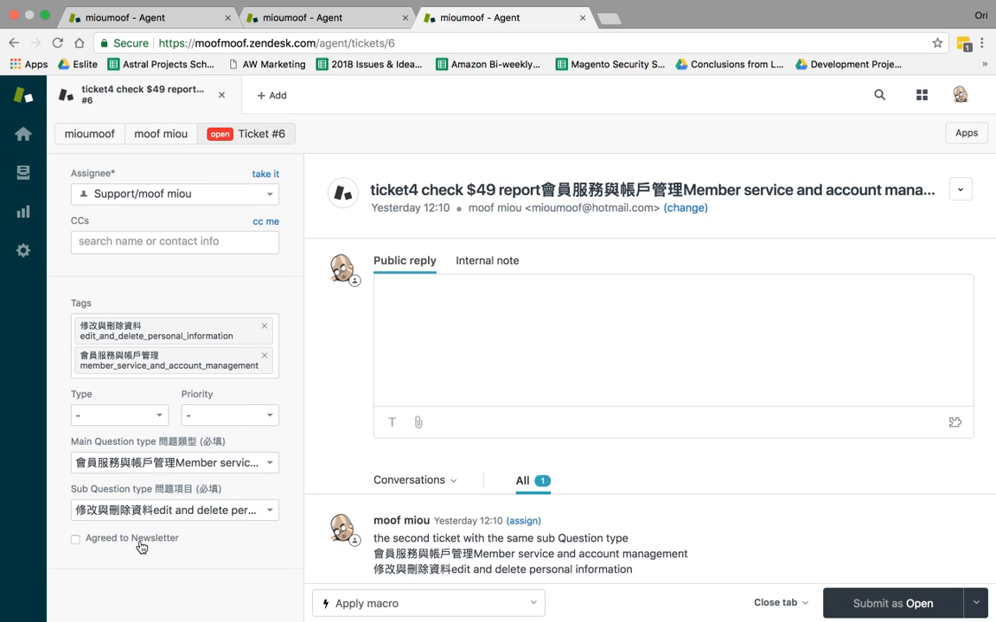
{"action": "left_click", "coordinate": [76, 541]}
Step: Open the Main Question type drop-down field from the Ticket Fields admin page to examine its field values
{"action": "left_click", "coordinate": [343, 24]}
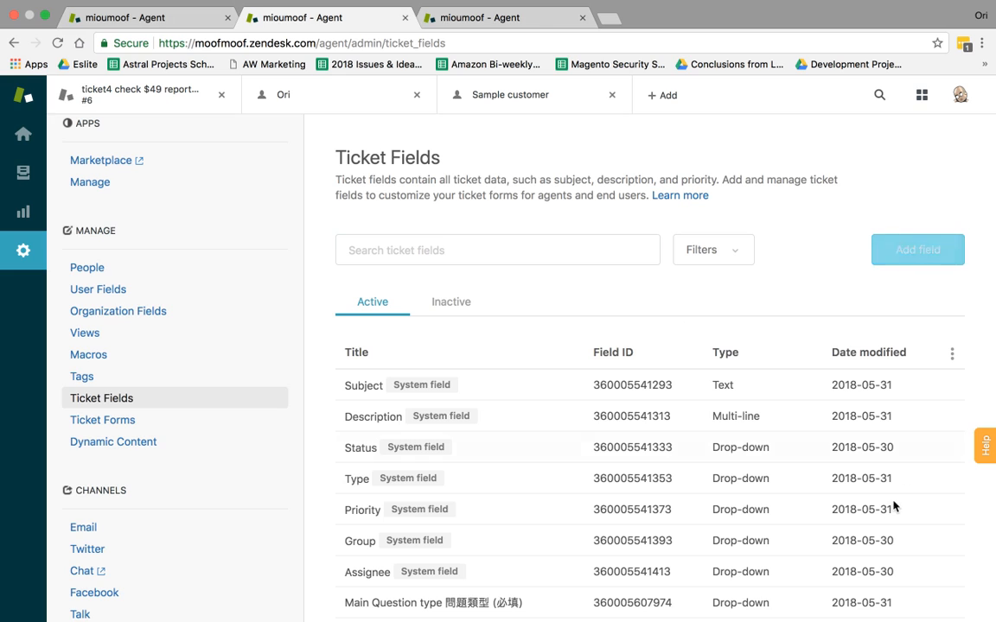
{"action": "scroll", "coordinate": [893, 449], "scroll_direction": "down", "scroll_amount": 2}
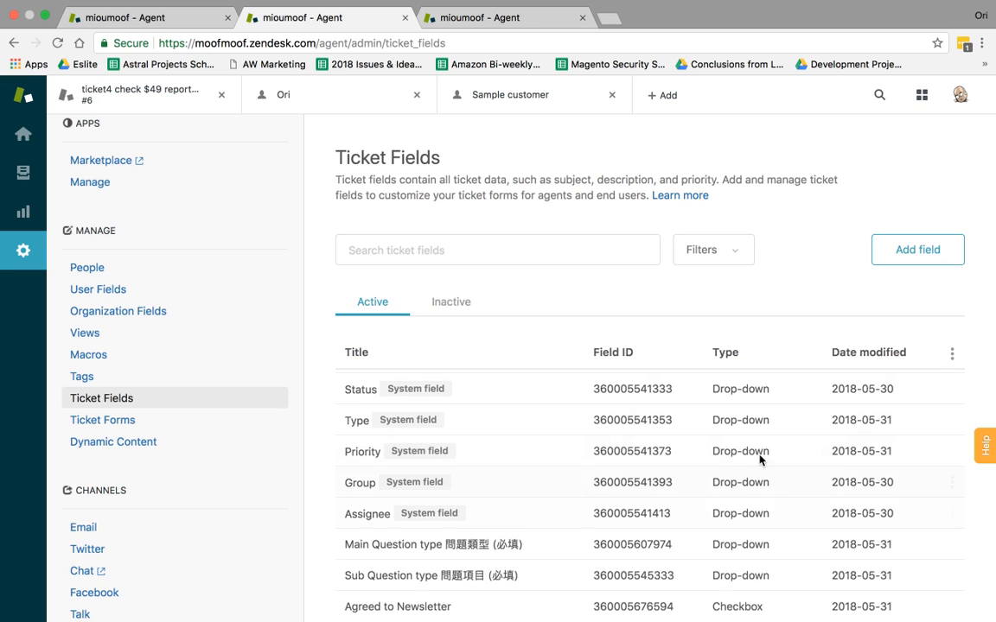
{"action": "left_click", "coordinate": [435, 546]}
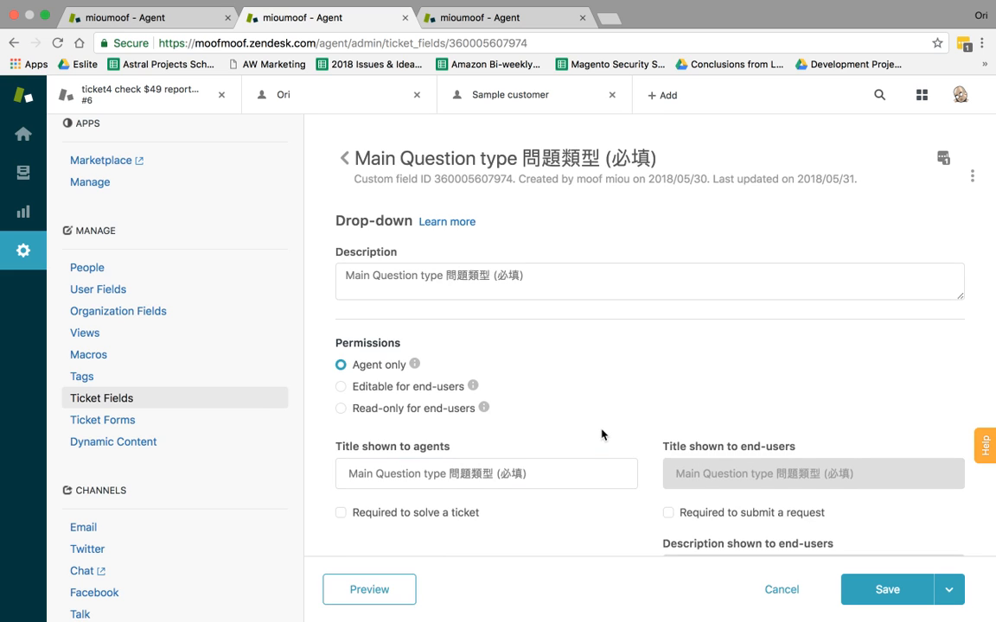
{"action": "scroll", "coordinate": [600, 433], "scroll_direction": "down", "scroll_amount": 2}
{"action": "scroll", "coordinate": [678, 376], "scroll_direction": "down", "scroll_amount": 4}
{"action": "left_click", "coordinate": [678, 372]}
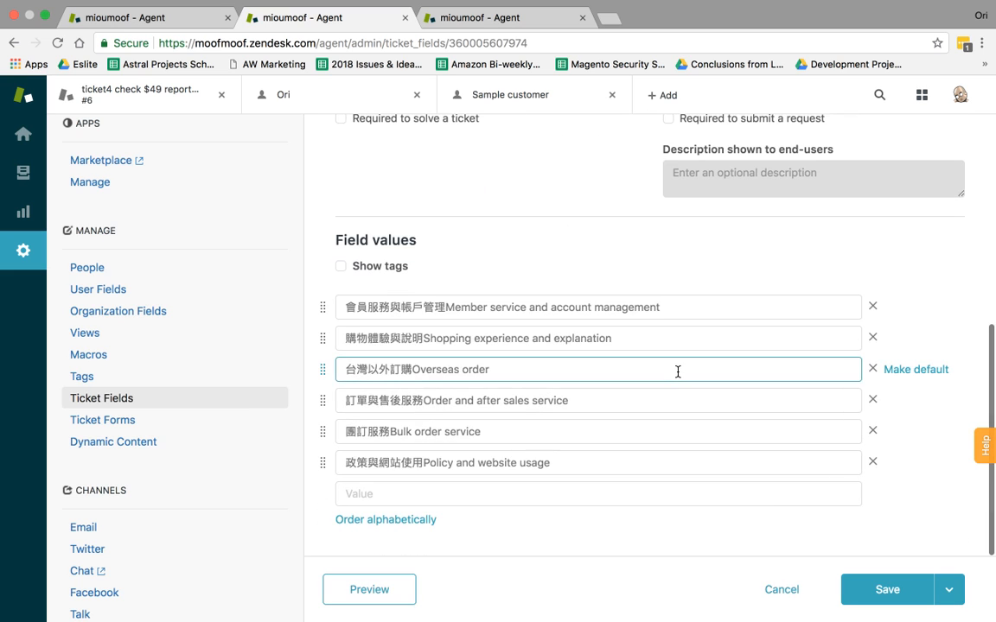
{"action": "scroll", "coordinate": [677, 371], "scroll_direction": "up", "scroll_amount": 1}
{"action": "scroll", "coordinate": [584, 432], "scroll_direction": "down", "scroll_amount": 1}
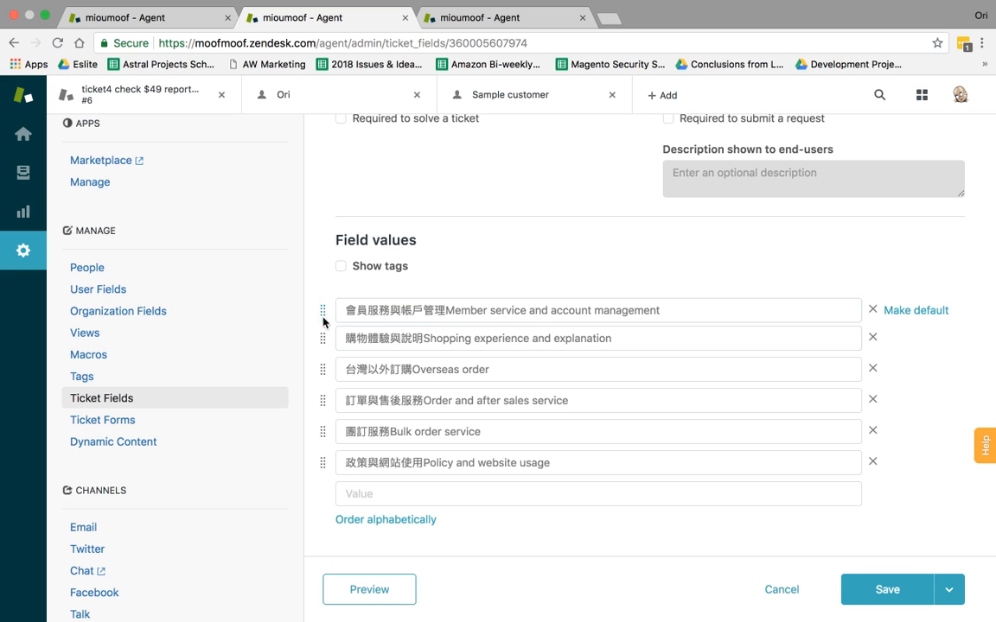
Step: Try moving "Member service and account management" below "Order and after sales service", and return to the Ticket Fields list without saving
{"action": "left_click_drag", "start_coordinate": [322, 309], "coordinate": [321, 393]}
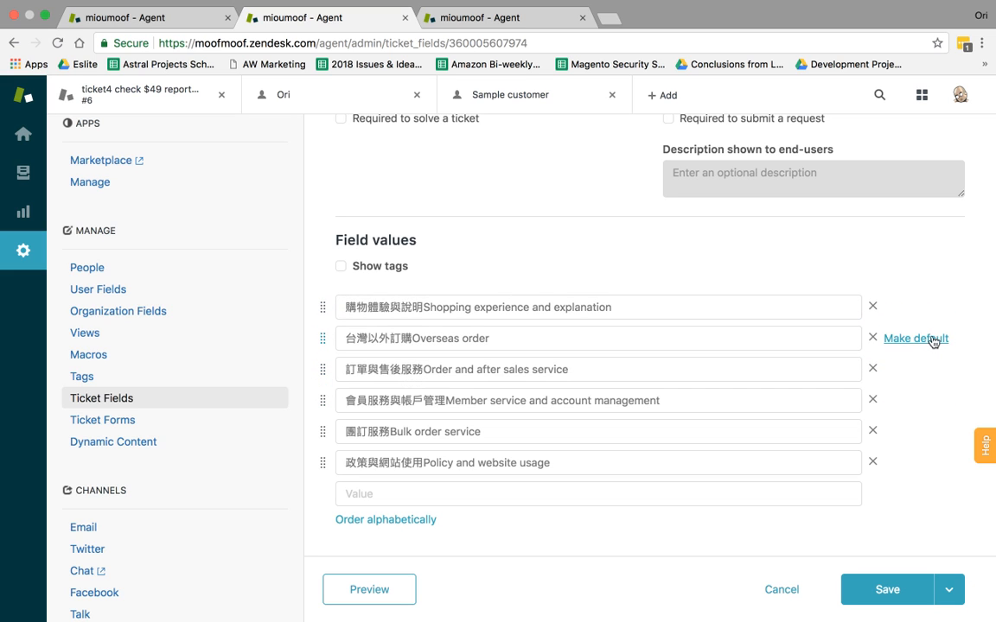
{"action": "scroll", "coordinate": [660, 375], "scroll_direction": "up", "scroll_amount": 5}
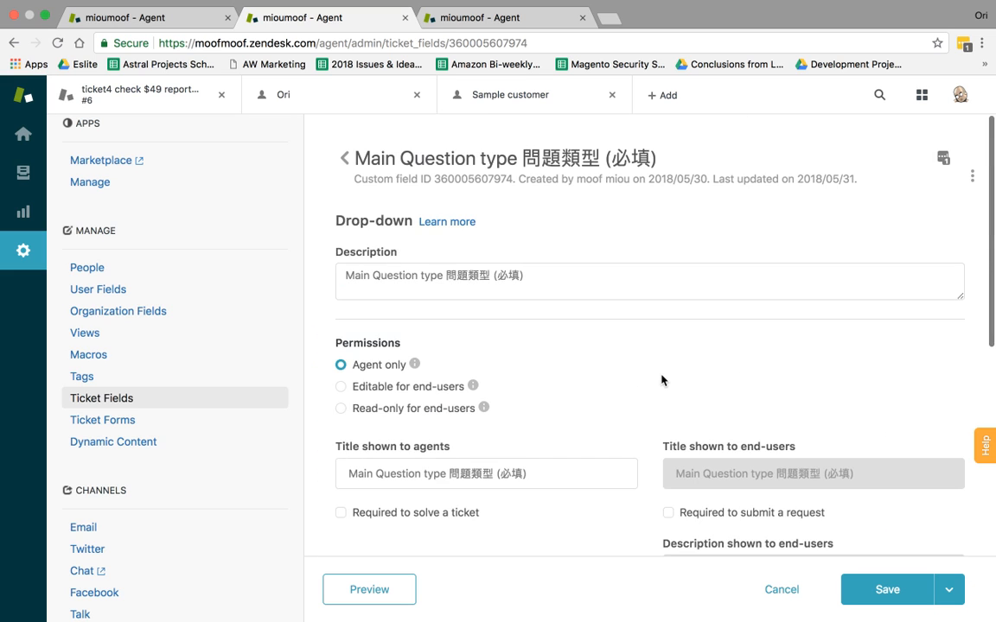
{"action": "scroll", "coordinate": [676, 352], "scroll_direction": "down", "scroll_amount": 5}
{"action": "scroll", "coordinate": [675, 348], "scroll_direction": "up", "scroll_amount": 5}
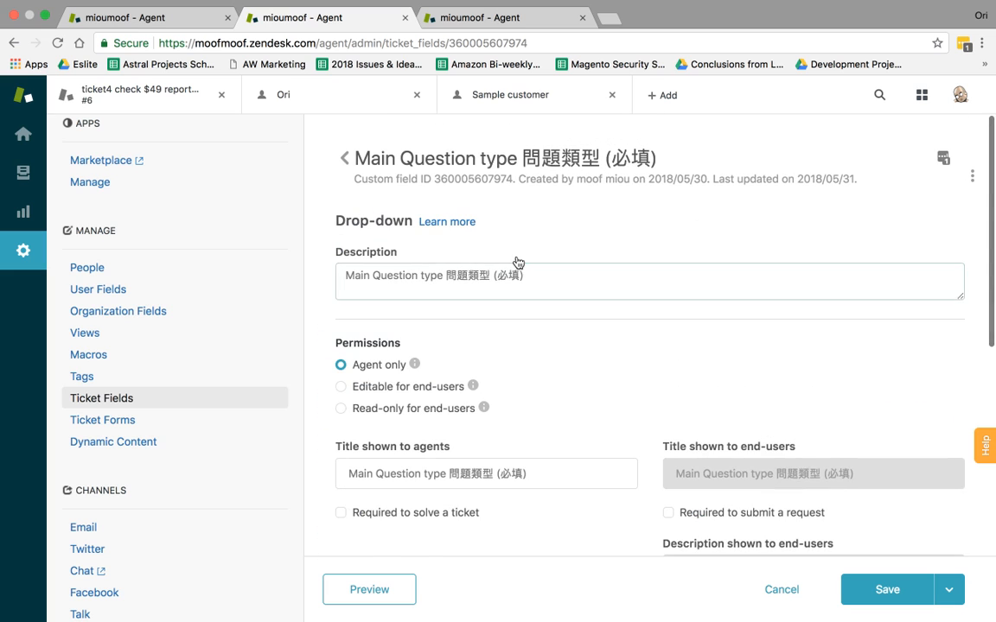
{"action": "left_click", "coordinate": [343, 158]}
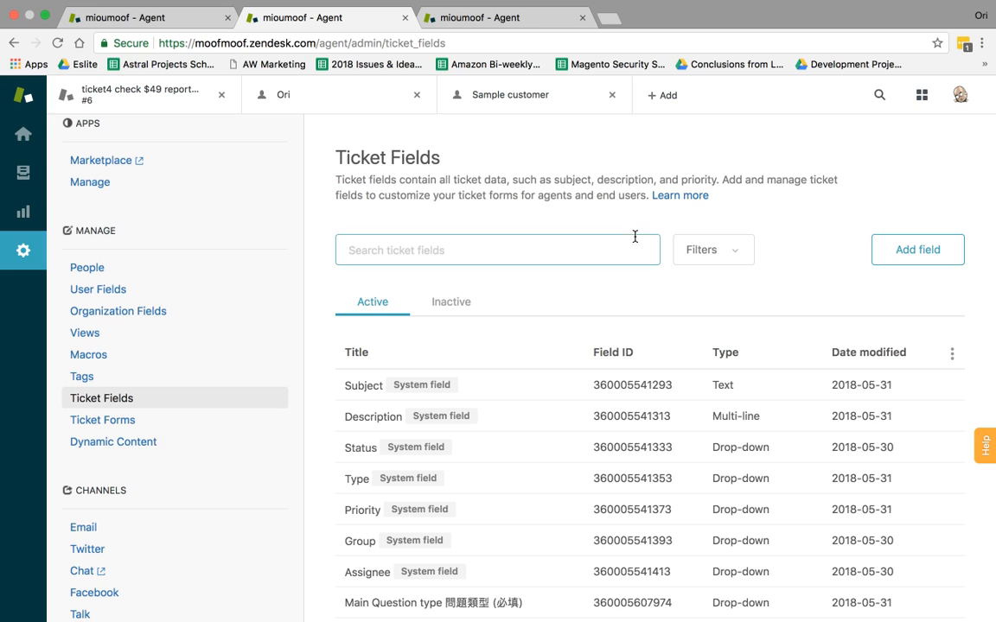
Step: Start a new ticket field and choose Multi-select as its type
{"action": "left_click", "coordinate": [909, 248]}
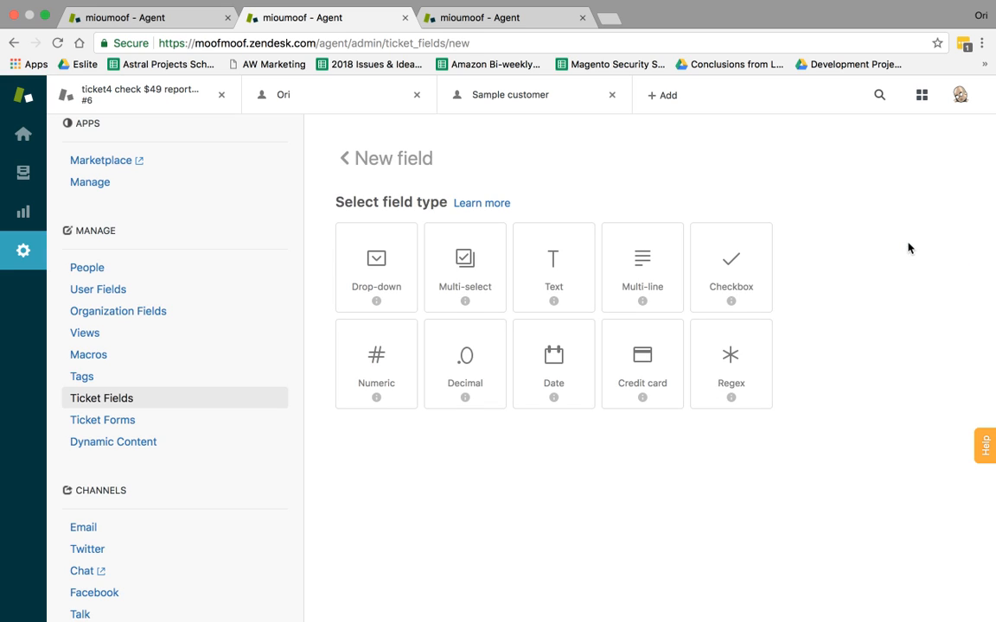
{"action": "left_click", "coordinate": [483, 264]}
{"action": "scroll", "coordinate": [516, 438], "scroll_direction": "down", "scroll_amount": 5}
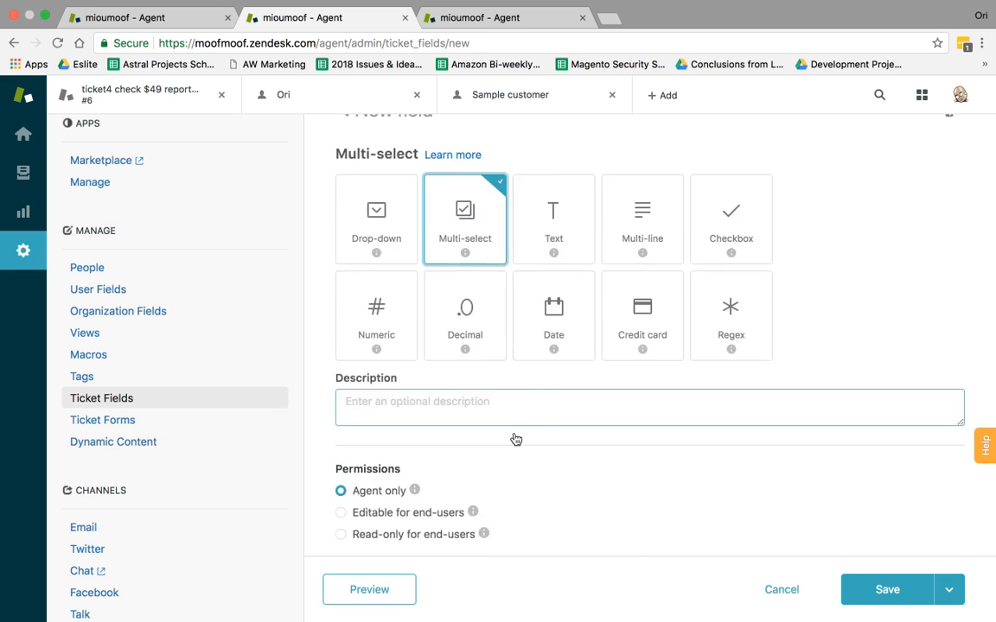
{"action": "scroll", "coordinate": [514, 438], "scroll_direction": "down", "scroll_amount": 2}
Step: Add the field values 1, 2, 3 and 4 to the multi-select field and try to save it
{"action": "left_click", "coordinate": [423, 492]}
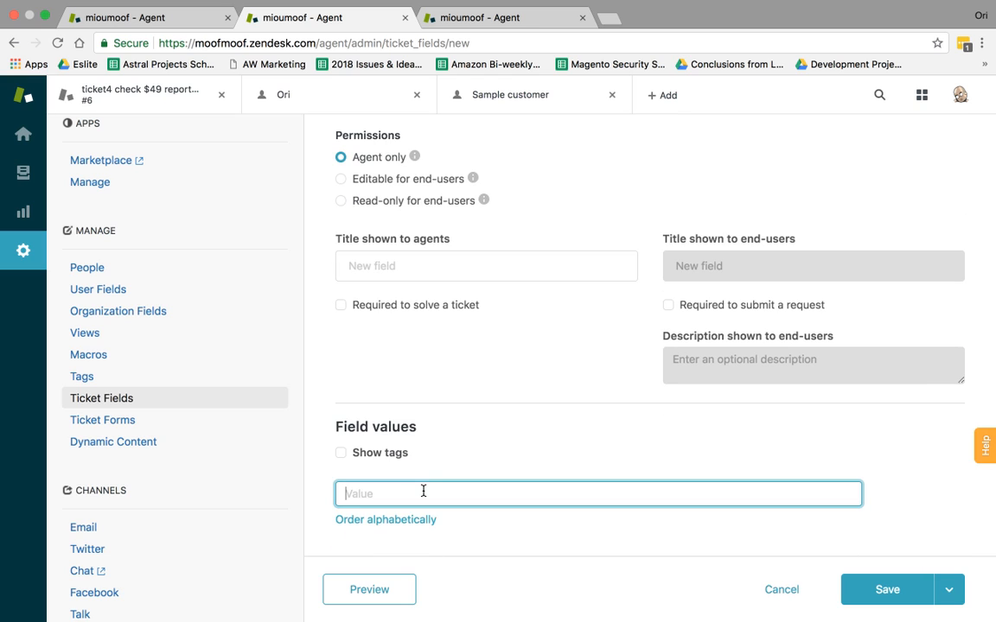
{"action": "type", "text": "1"}
{"action": "key", "text": "Tab"}
{"action": "type", "text": "2"}
{"action": "scroll", "coordinate": [428, 517], "scroll_direction": "down", "scroll_amount": 1}
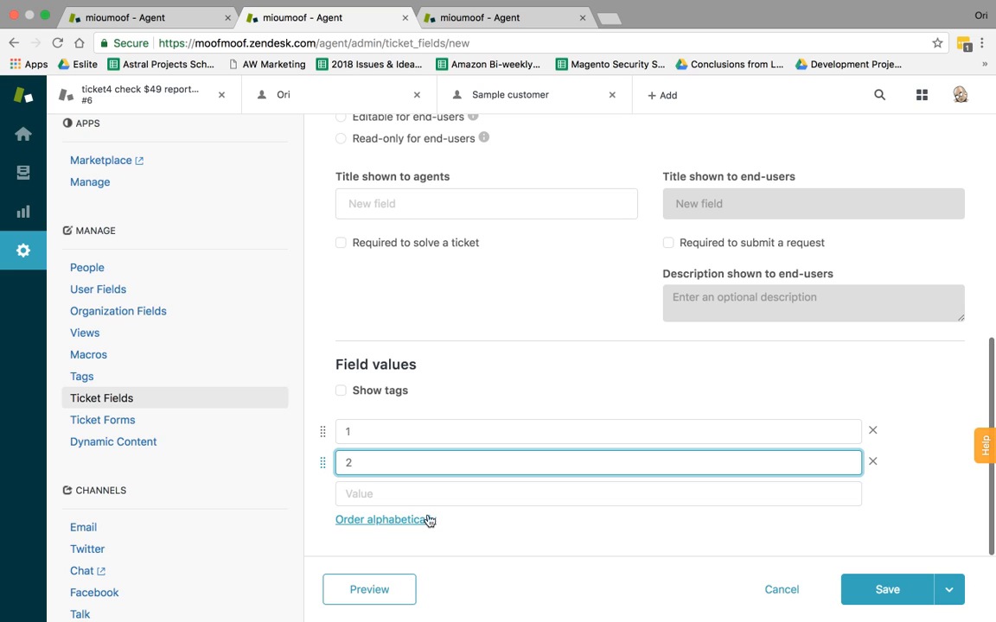
{"action": "key", "text": "Tab"}
{"action": "type", "text": "3"}
{"action": "key", "text": "Tab"}
{"action": "type", "text": "4"}
{"action": "scroll", "coordinate": [599, 525], "scroll_direction": "down", "scroll_amount": 1}
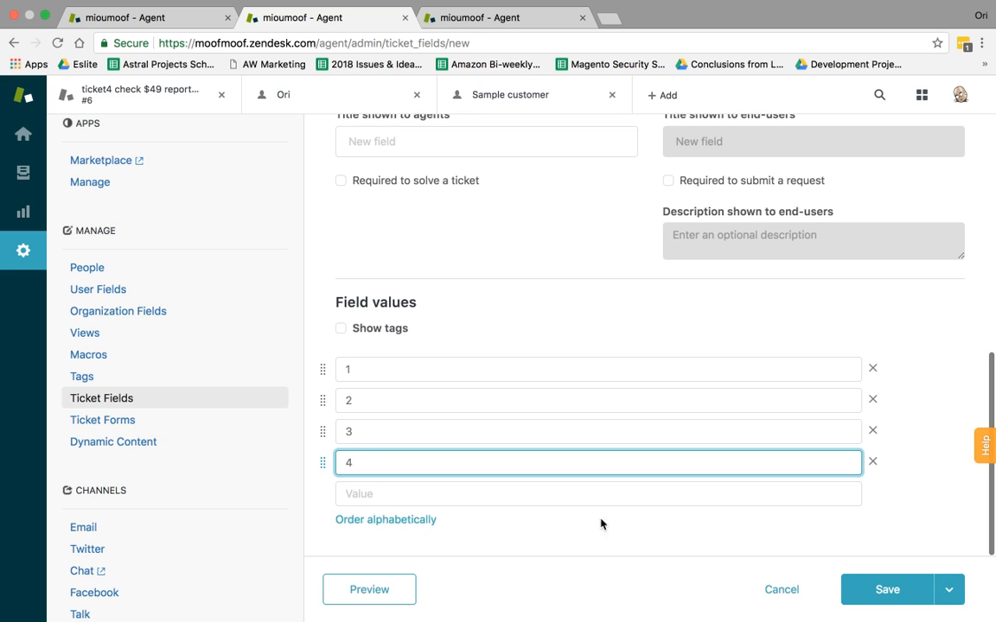
{"action": "left_click", "coordinate": [887, 590]}
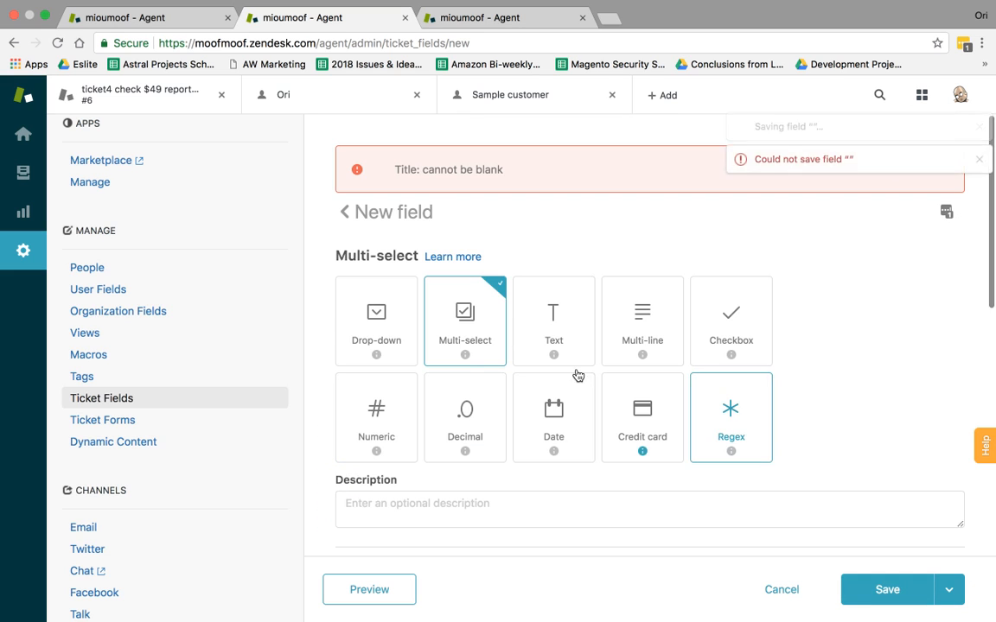
Step: Set the multi-select field's title shown to agents to "Multi" and save the field
{"action": "scroll", "coordinate": [583, 301], "scroll_direction": "down", "scroll_amount": 3}
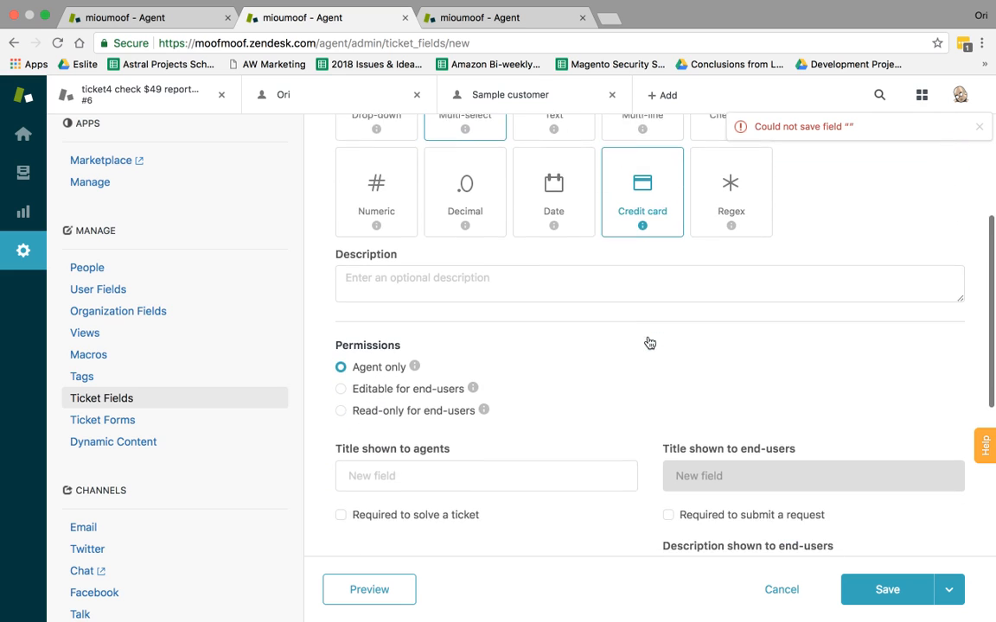
{"action": "left_click", "coordinate": [502, 440]}
{"action": "type", "text": "Multi"}
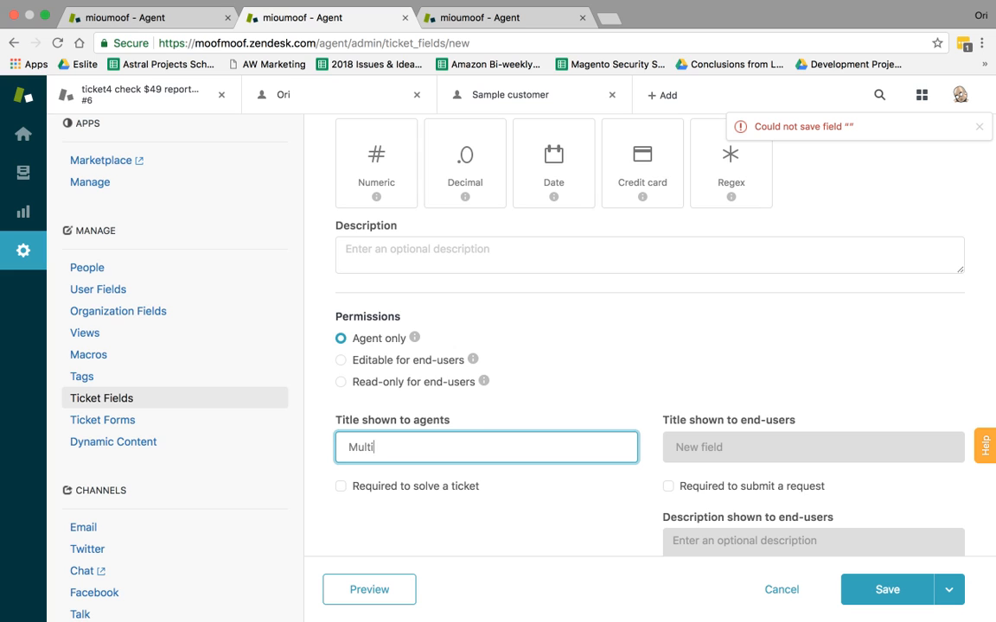
{"action": "scroll", "coordinate": [599, 474], "scroll_direction": "down", "scroll_amount": 4}
{"action": "left_click", "coordinate": [917, 597]}
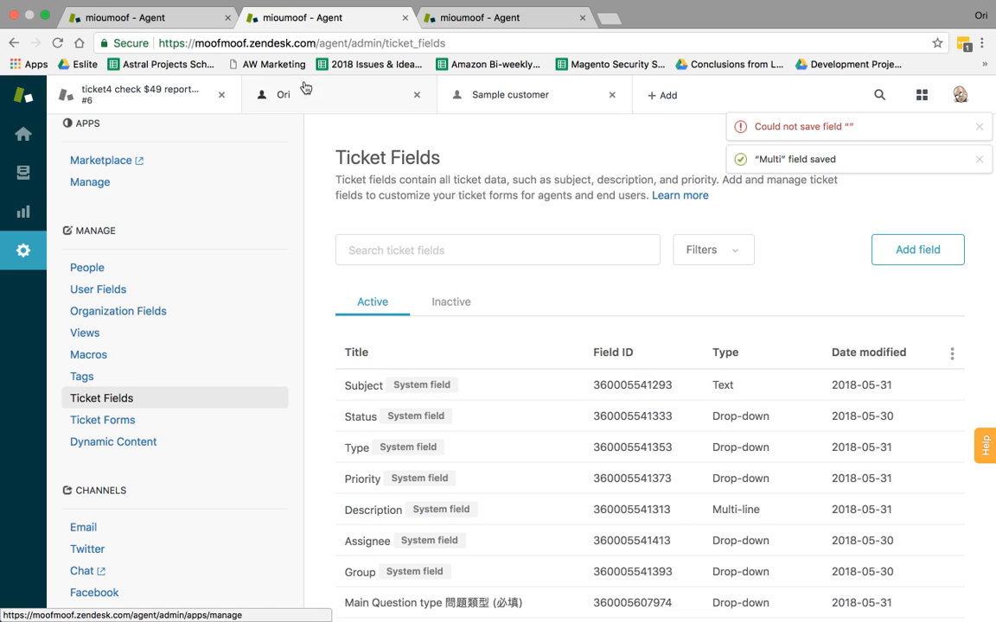
Step: Reload ticket #6 in the agent's browser tab, discarding its unsaved changes
{"action": "left_click", "coordinate": [471, 23]}
{"action": "key", "text": "super+r"}
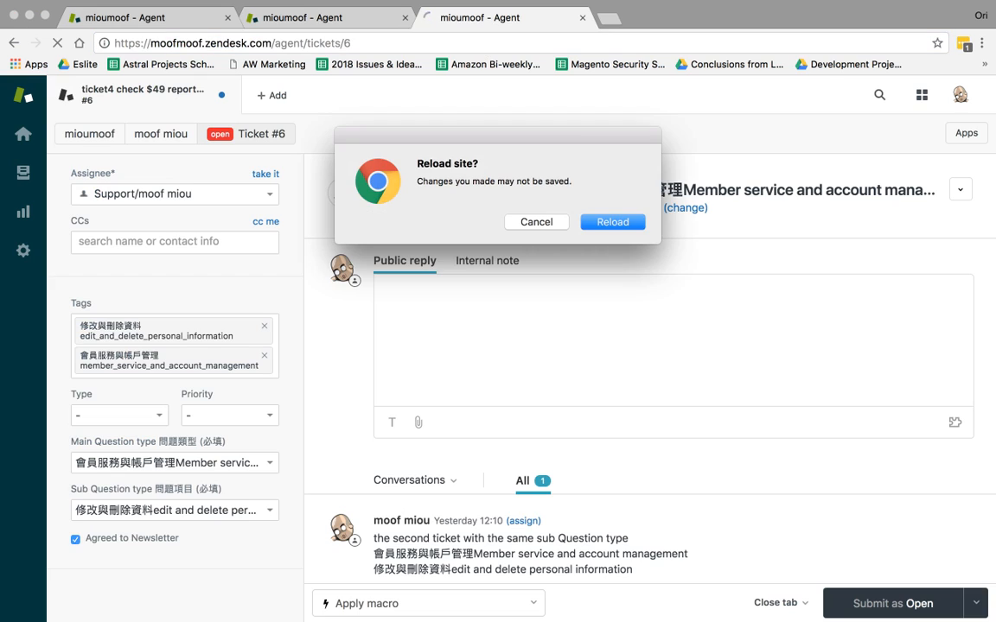
{"action": "left_click", "coordinate": [588, 222]}
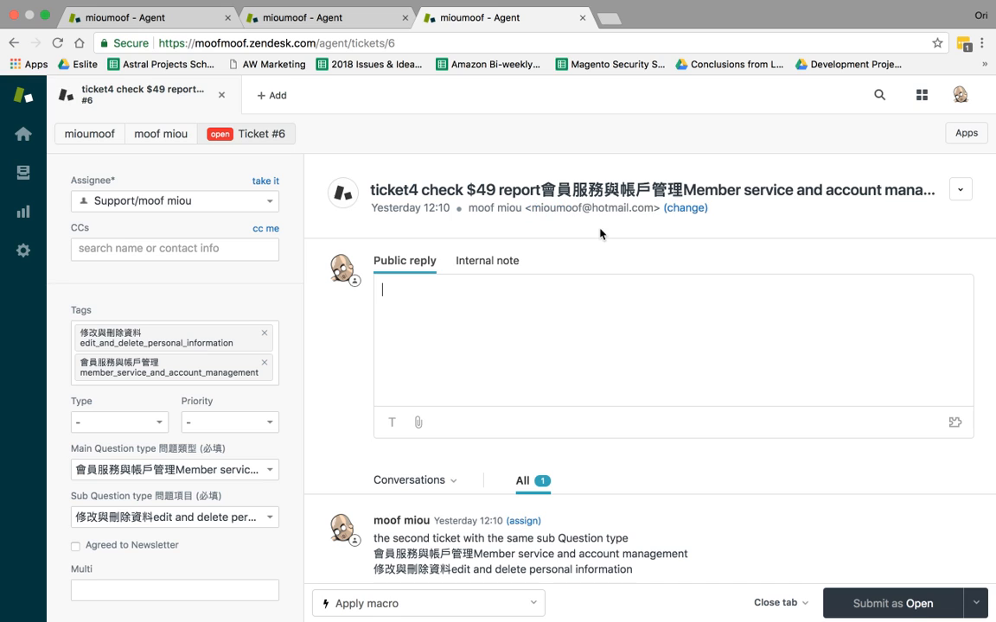
Step: Select the values 2 and 3 in the ticket's Multi field
{"action": "scroll", "coordinate": [178, 381], "scroll_direction": "down", "scroll_amount": 1}
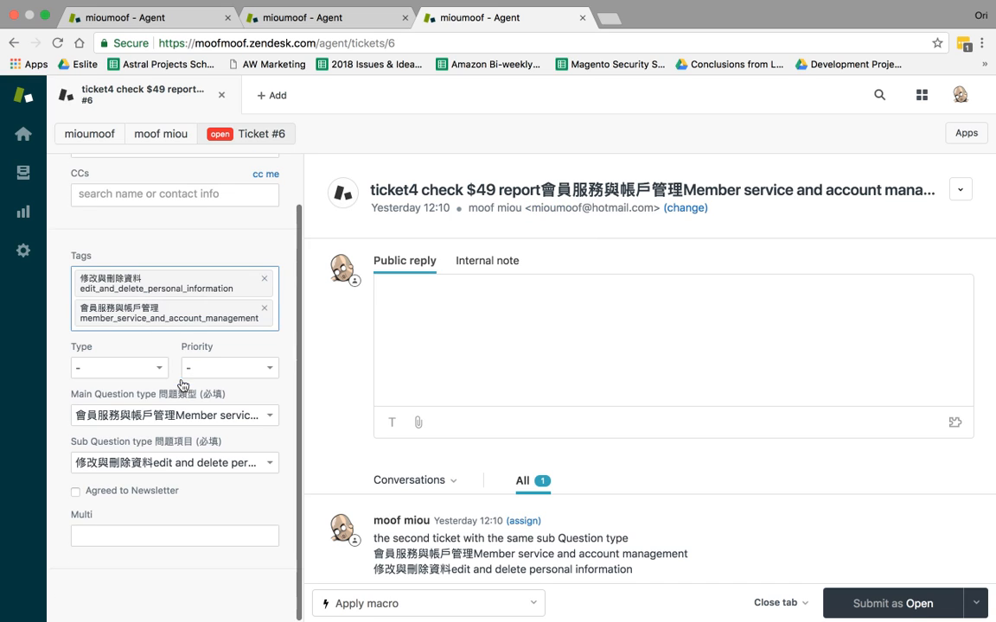
{"action": "left_click", "coordinate": [189, 535]}
{"action": "left_click", "coordinate": [80, 468]}
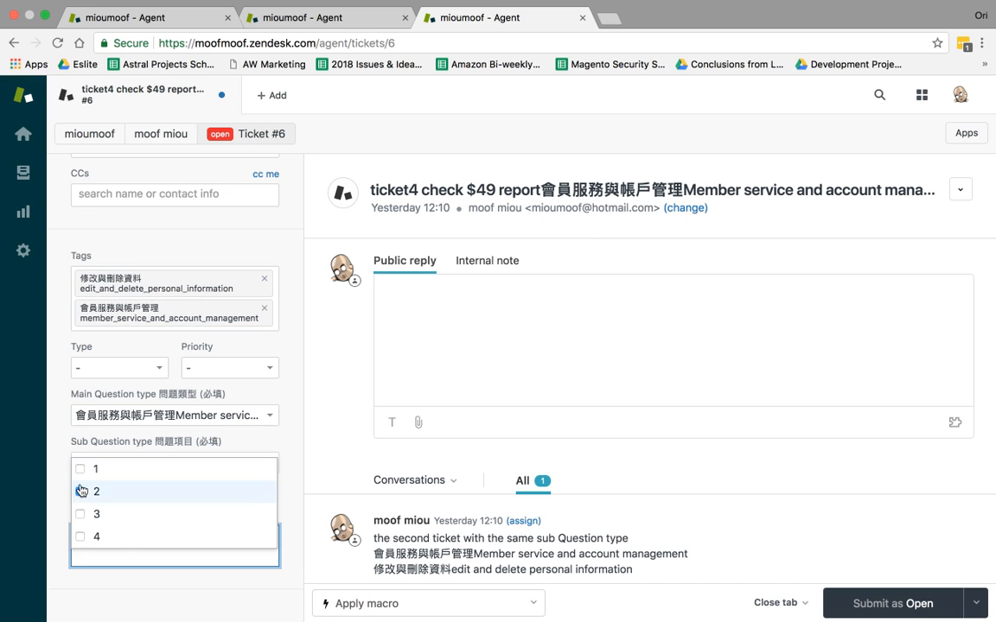
{"action": "left_click", "coordinate": [81, 516]}
{"action": "left_click", "coordinate": [153, 596]}
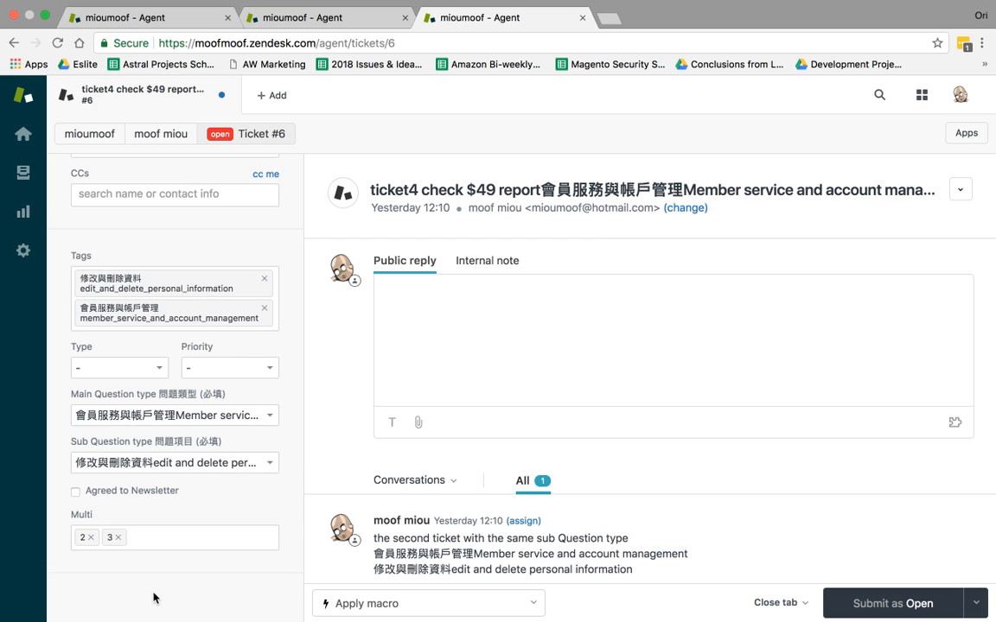
{"action": "left_click", "coordinate": [143, 536]}
{"action": "left_click", "coordinate": [163, 581]}
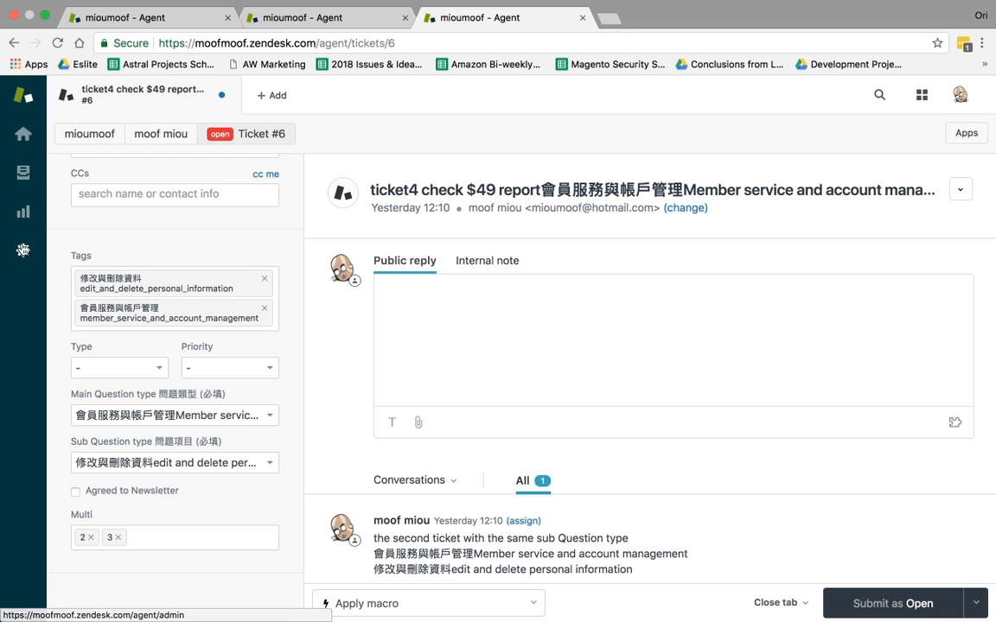
Step: Open the Account settings in the admin area to look over the Branding options, including the Zendesk account name
{"action": "left_click", "coordinate": [22, 251]}
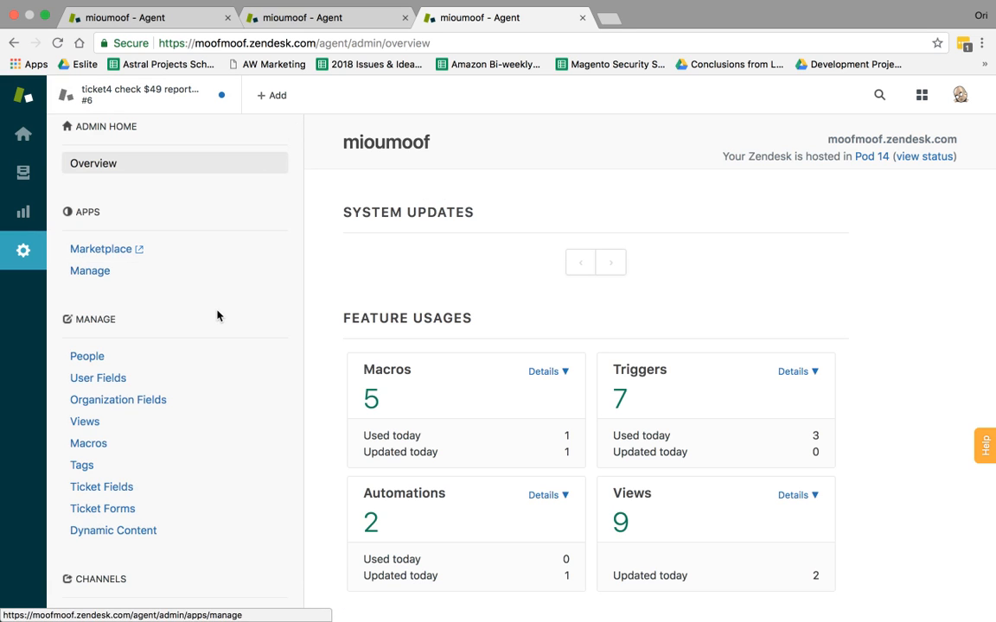
{"action": "scroll", "coordinate": [215, 313], "scroll_direction": "down", "scroll_amount": 5}
{"action": "scroll", "coordinate": [218, 317], "scroll_direction": "down", "scroll_amount": 10}
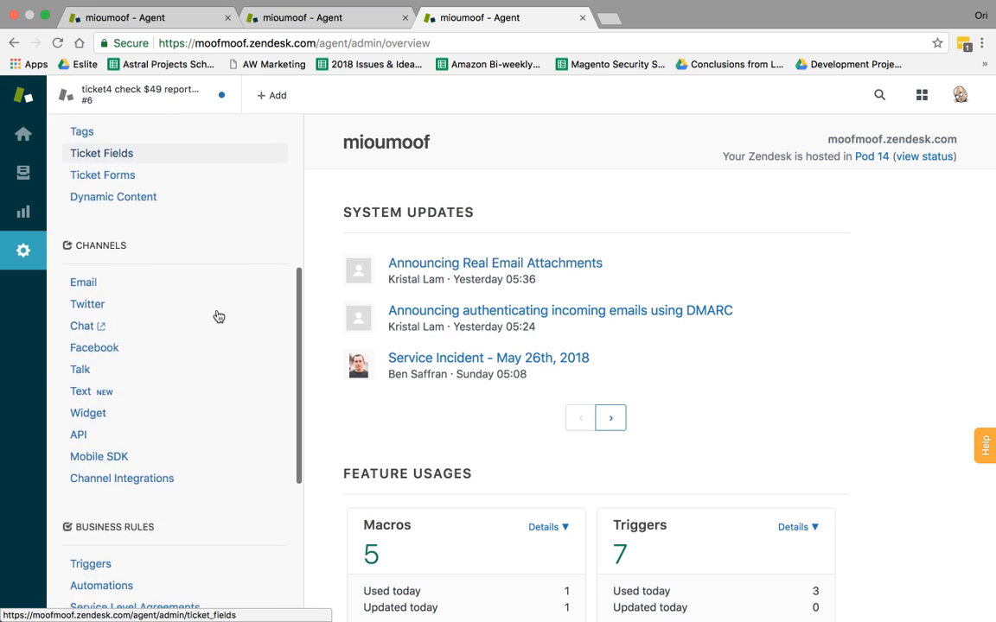
{"action": "left_click", "coordinate": [123, 425]}
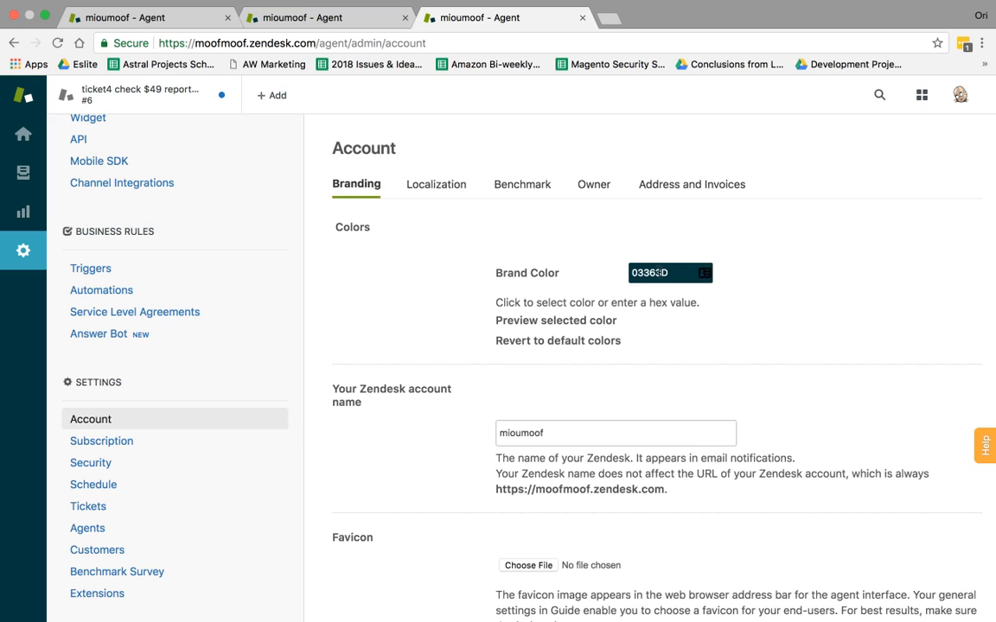
{"action": "left_click", "coordinate": [584, 432]}
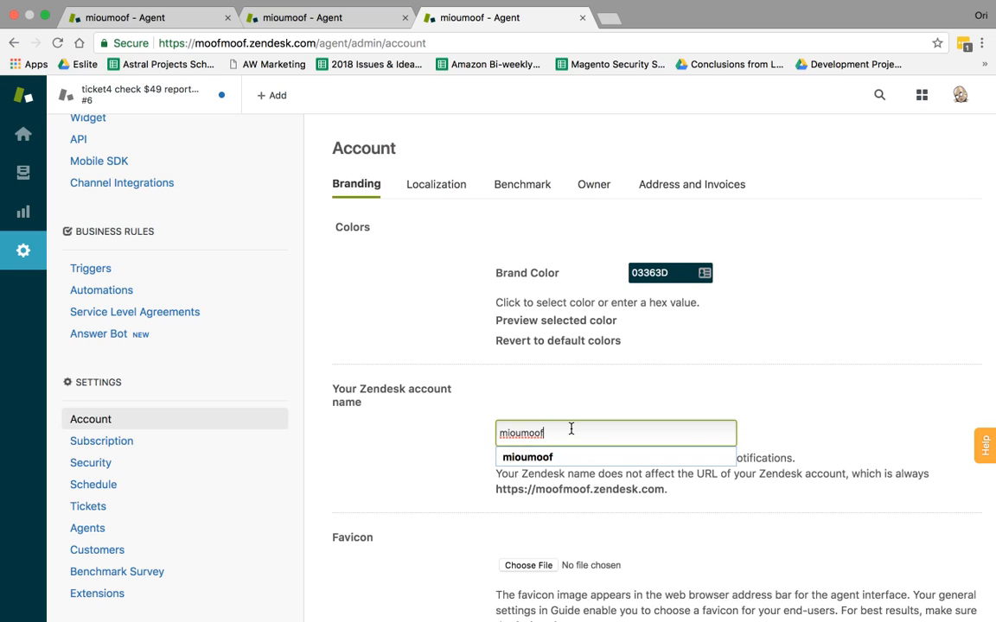
Step: Review the account name, favicon, host mapping and subdomain options under Branding, and highlight the account's domain in the page URL
{"action": "double_click", "coordinate": [571, 430]}
{"action": "left_click", "coordinate": [438, 422]}
{"action": "scroll", "coordinate": [438, 422], "scroll_direction": "down", "scroll_amount": 3}
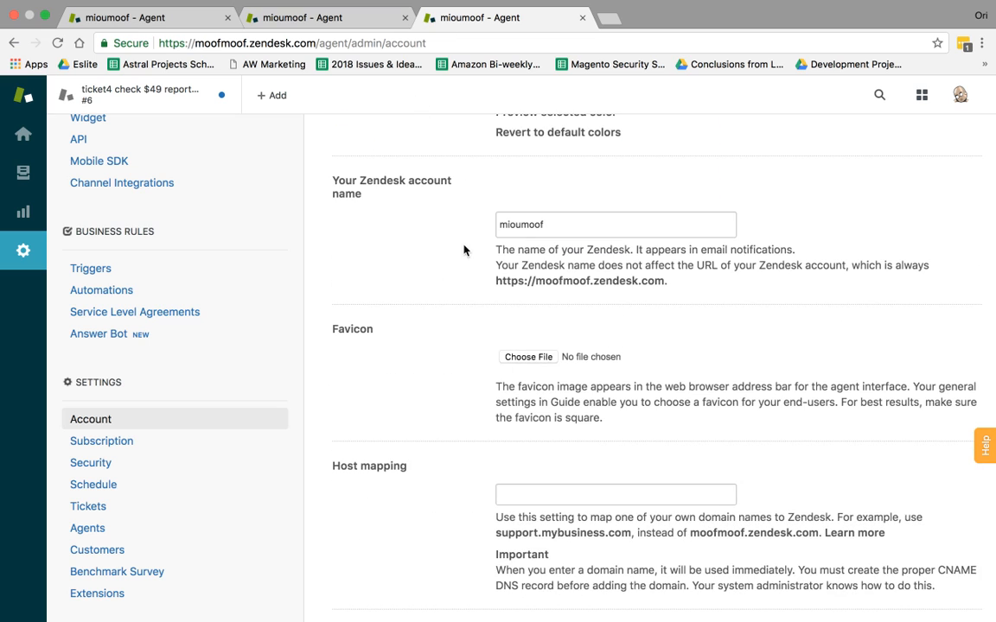
{"action": "scroll", "coordinate": [464, 251], "scroll_direction": "down", "scroll_amount": 3}
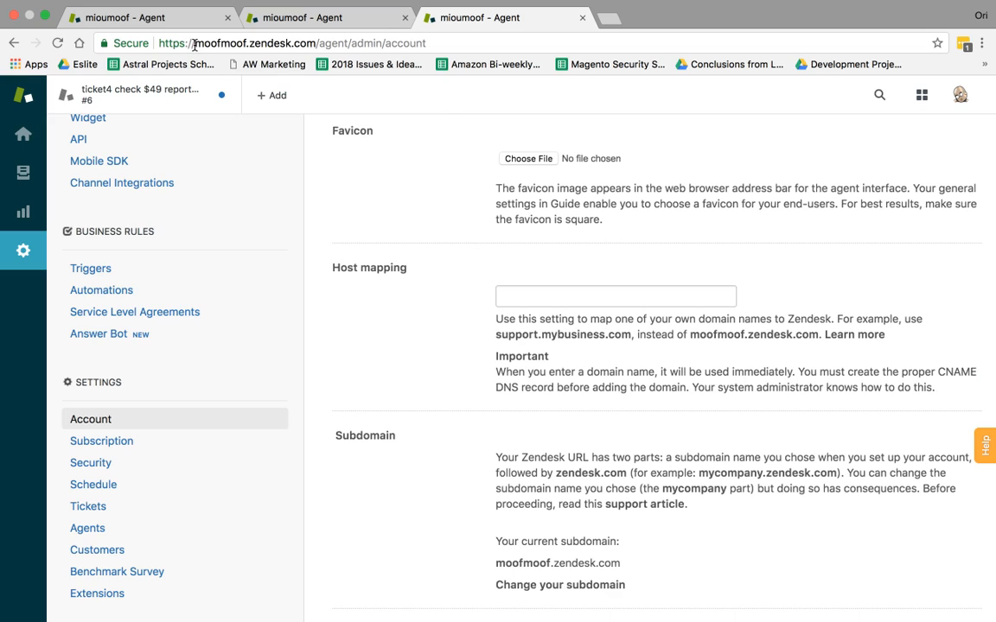
{"action": "left_click_drag", "start_coordinate": [195, 45], "coordinate": [311, 41]}
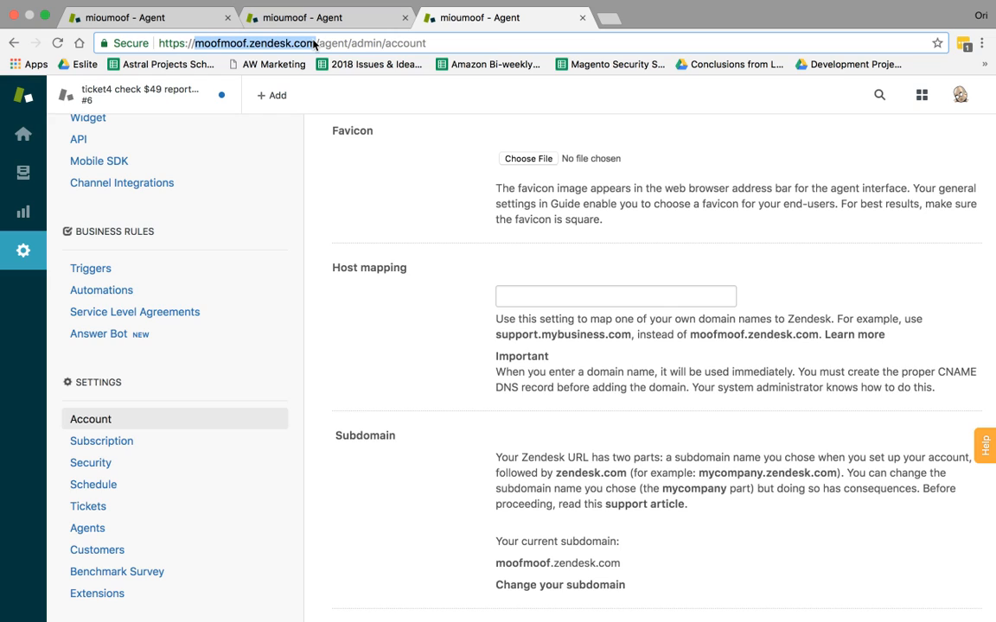
{"action": "left_click_drag", "start_coordinate": [196, 44], "coordinate": [307, 44]}
{"action": "left_click", "coordinate": [308, 44]}
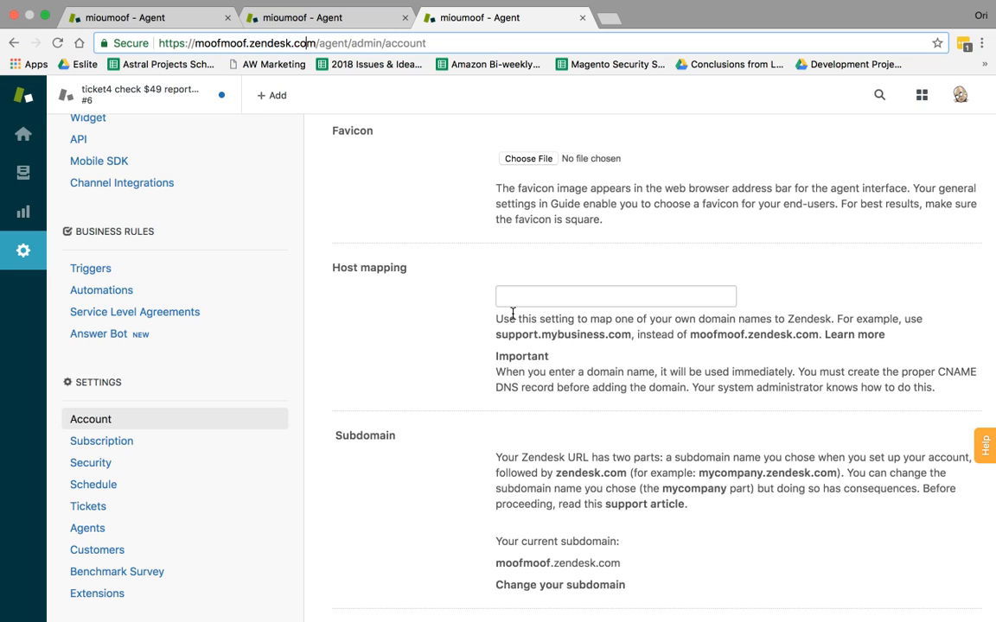
Step: Fill in support.mywebsite.com as the Host mapping domain and highlight the Zendesk domain in the page URL for comparison
{"action": "left_click", "coordinate": [595, 296]}
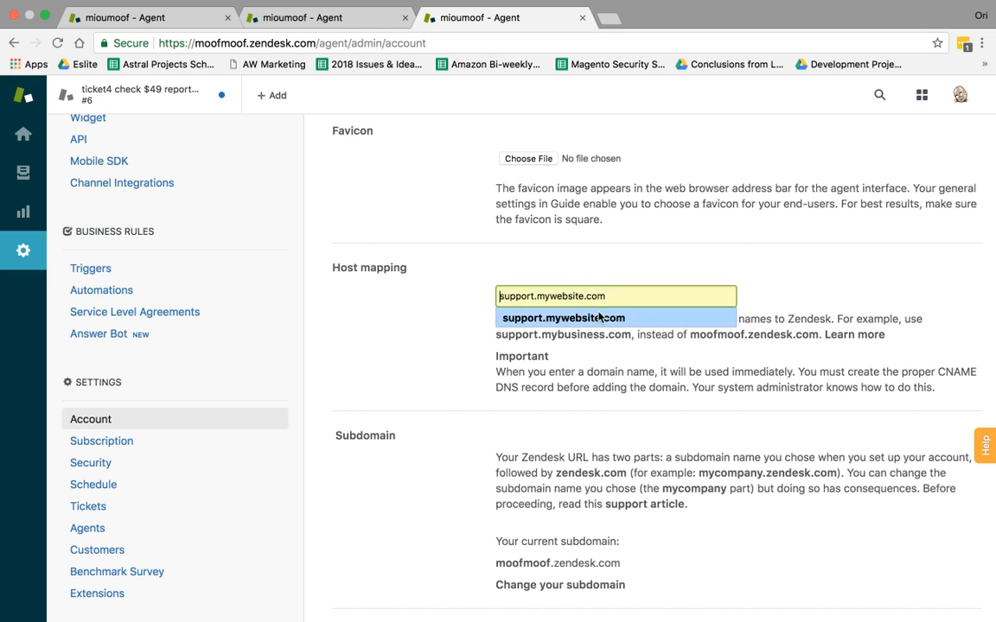
{"action": "left_click", "coordinate": [603, 318]}
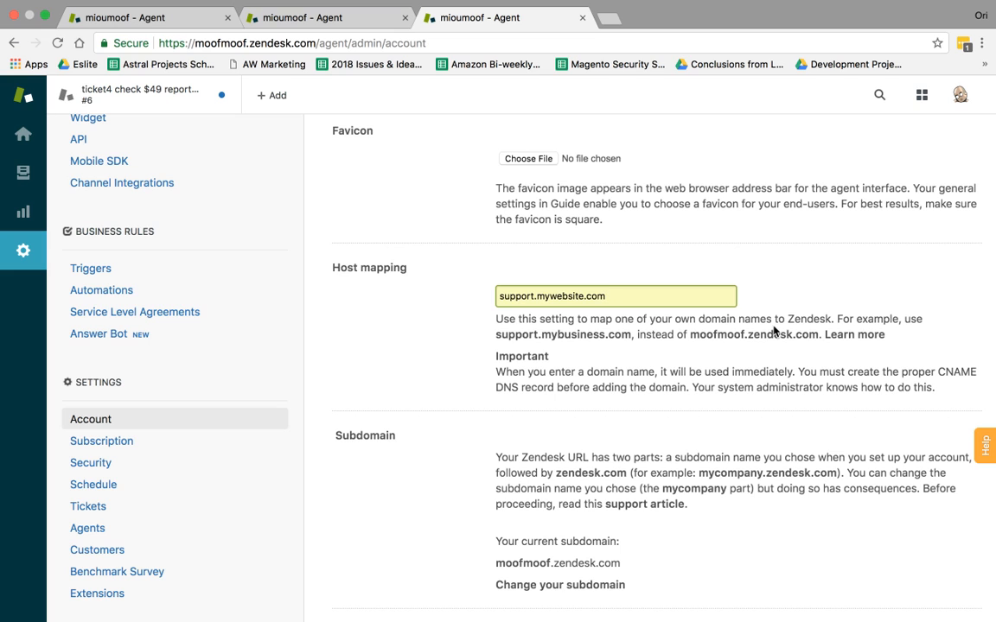
{"action": "left_click_drag", "start_coordinate": [229, 42], "coordinate": [306, 46]}
{"action": "left_click", "coordinate": [318, 45]}
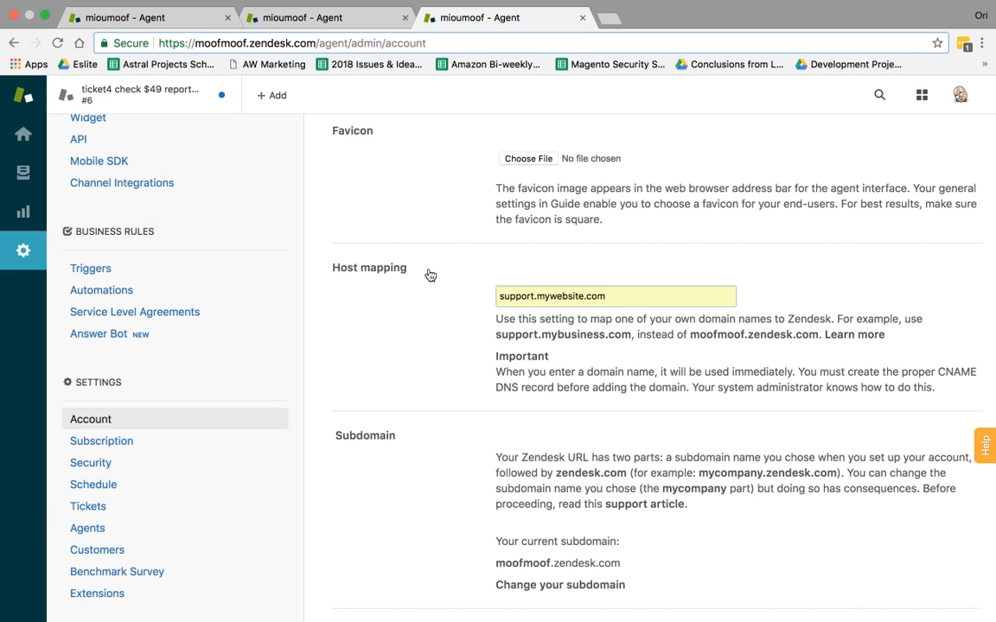
{"action": "scroll", "coordinate": [430, 275], "scroll_direction": "down", "scroll_amount": 5}
{"action": "scroll", "coordinate": [429, 273], "scroll_direction": "up", "scroll_amount": 10}
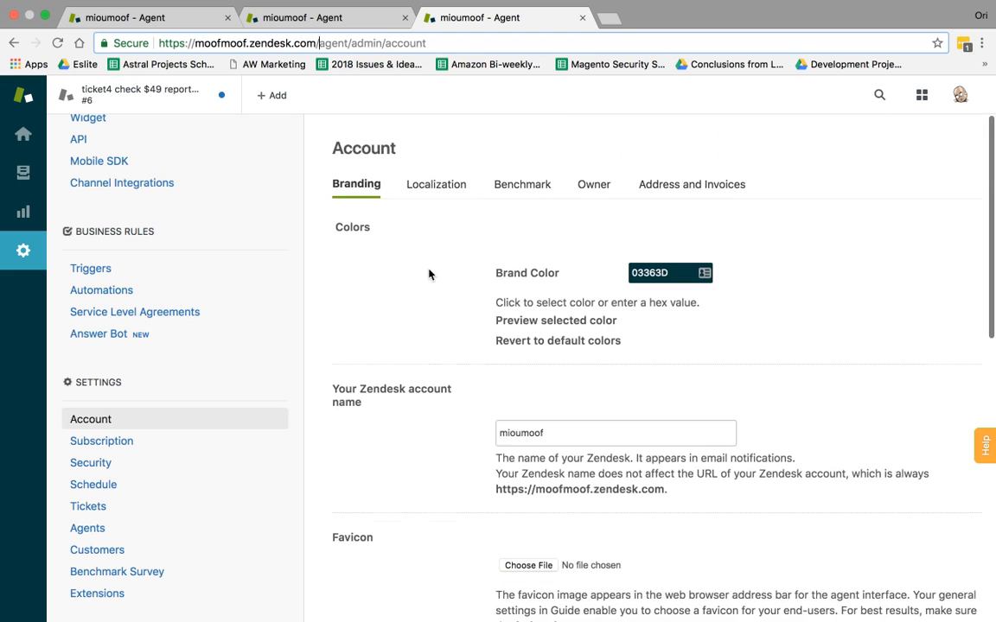
Step: Look over the account's Localization settings for time zone, time format and languages
{"action": "left_click", "coordinate": [450, 183]}
{"action": "scroll", "coordinate": [493, 304], "scroll_direction": "down", "scroll_amount": 2}
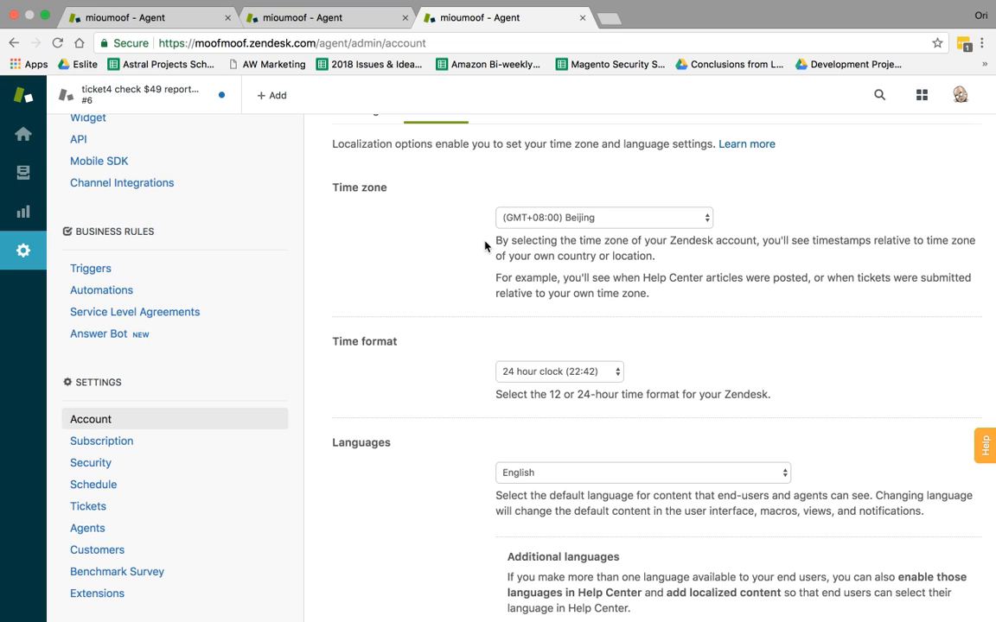
{"action": "scroll", "coordinate": [559, 308], "scroll_direction": "down", "scroll_amount": 3}
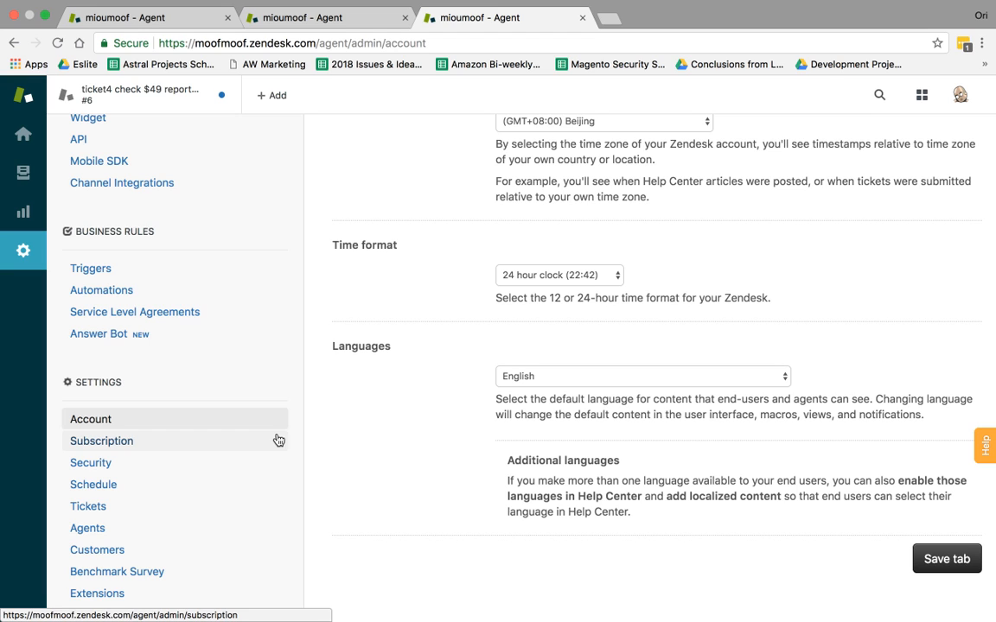
Step: Open the Email channel settings and examine the existing support address, its domain part and the options for adding another address
{"action": "scroll", "coordinate": [278, 440], "scroll_direction": "up", "scroll_amount": 5}
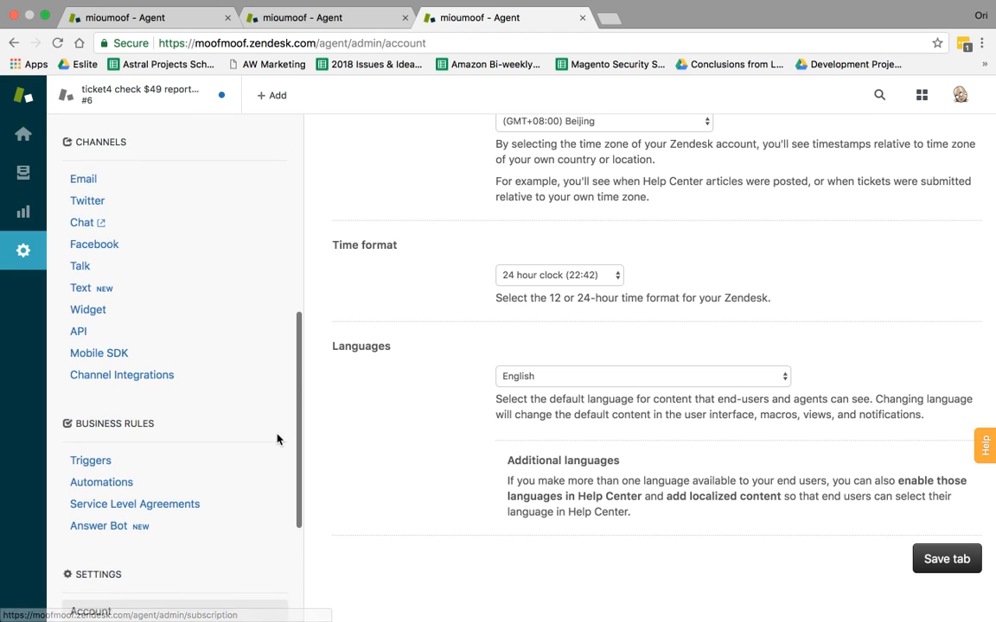
{"action": "scroll", "coordinate": [278, 440], "scroll_direction": "up", "scroll_amount": 1}
{"action": "scroll", "coordinate": [277, 439], "scroll_direction": "up", "scroll_amount": 3}
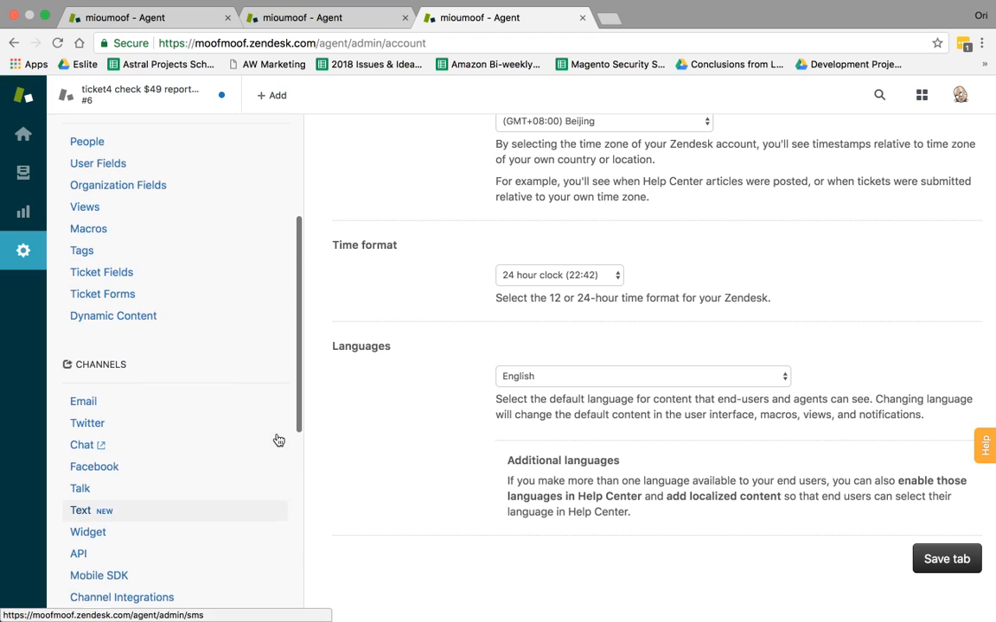
{"action": "left_click", "coordinate": [170, 446]}
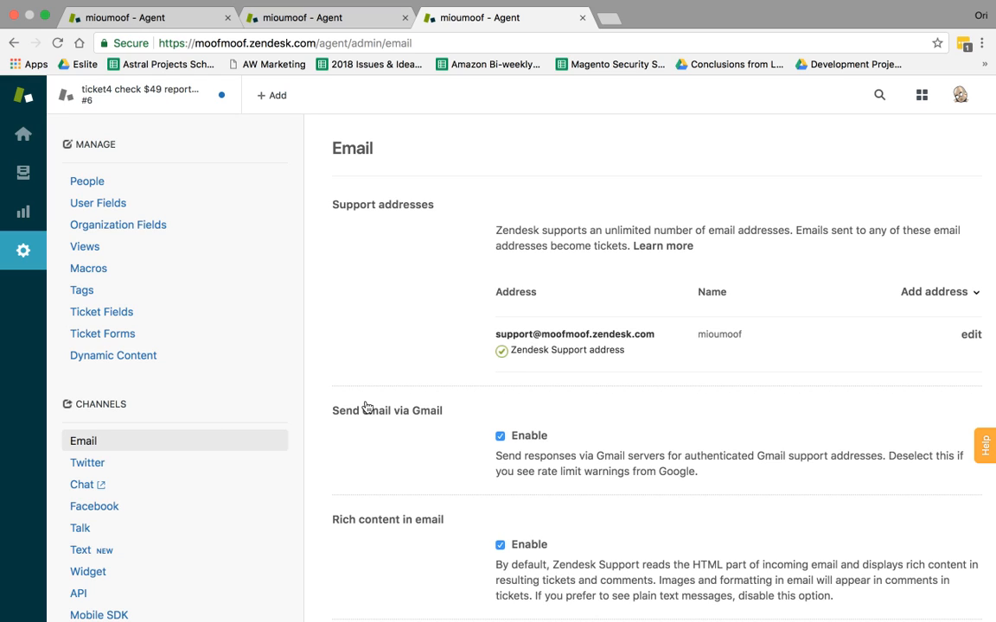
{"action": "mouse_move", "coordinate": [587, 348]}
{"action": "left_click_drag", "start_coordinate": [506, 333], "coordinate": [651, 335]}
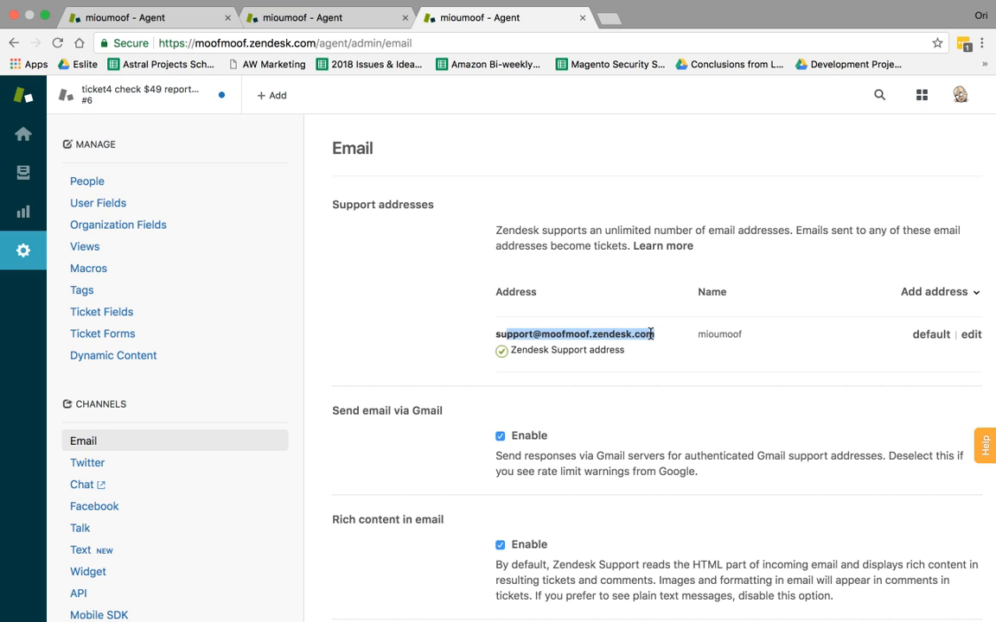
{"action": "left_click", "coordinate": [650, 333]}
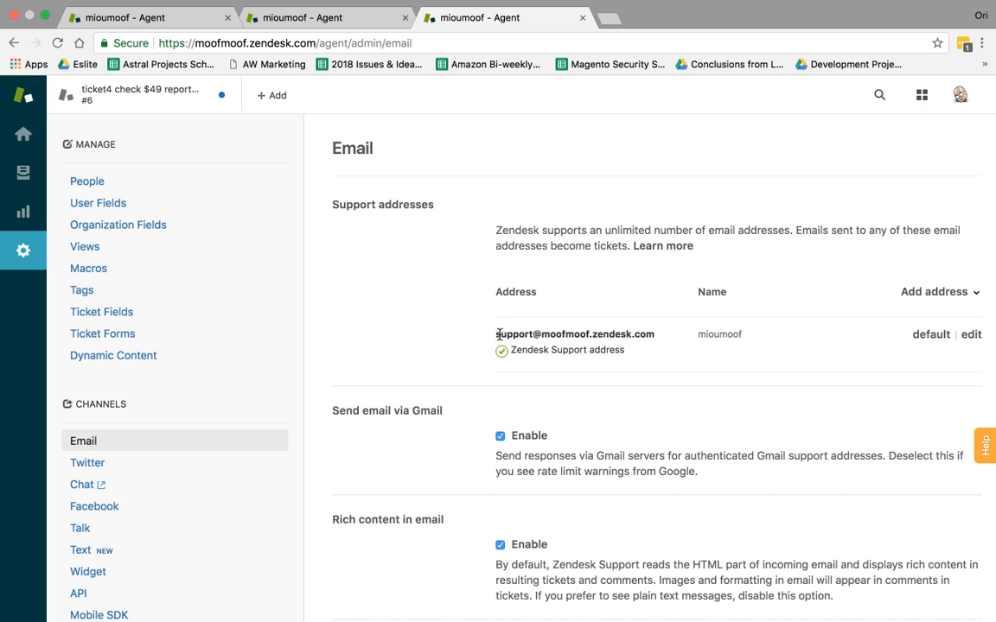
{"action": "left_click_drag", "start_coordinate": [501, 335], "coordinate": [655, 334]}
{"action": "left_click", "coordinate": [531, 335]}
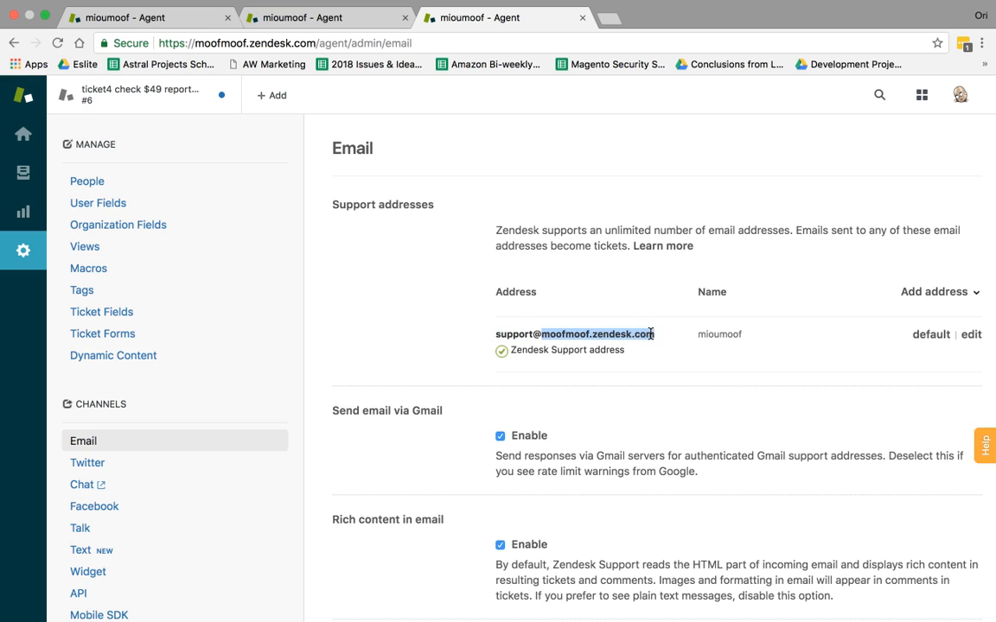
{"action": "left_click", "coordinate": [549, 335]}
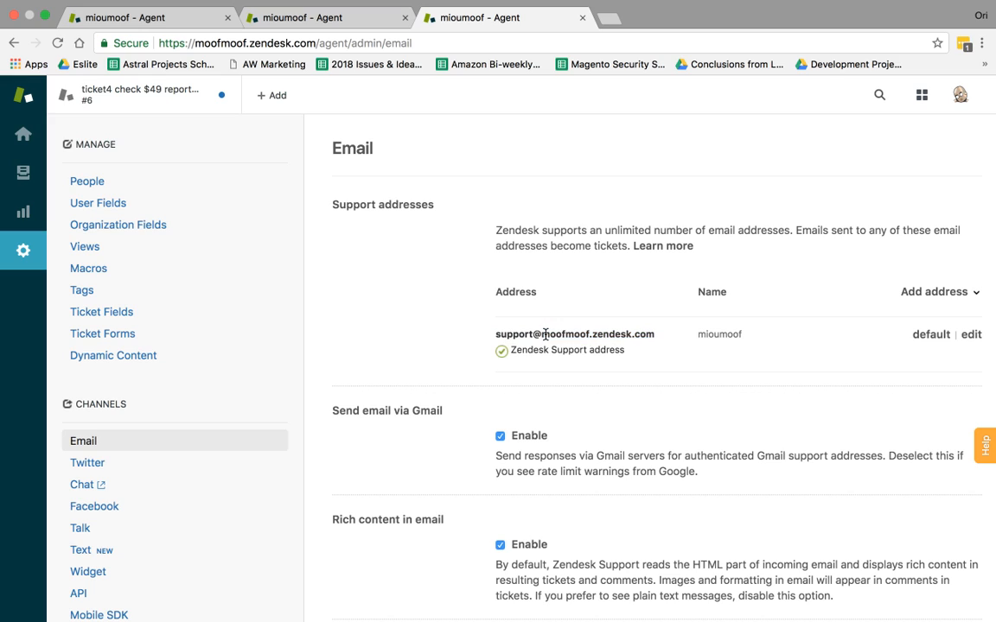
{"action": "left_click_drag", "start_coordinate": [541, 334], "coordinate": [654, 335]}
{"action": "left_click", "coordinate": [659, 339]}
{"action": "left_click", "coordinate": [967, 294]}
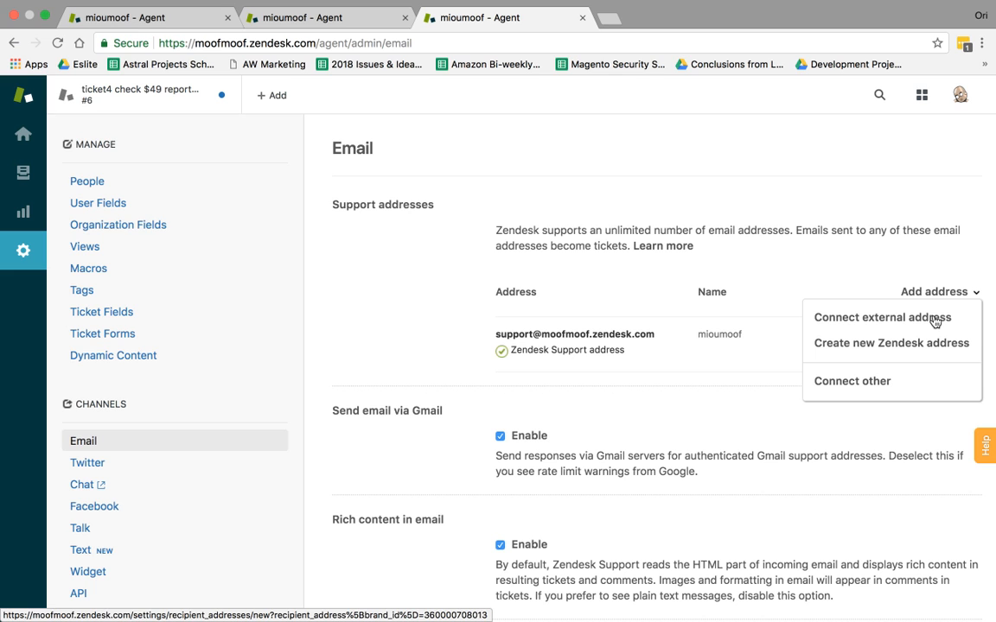
Step: Examine the HTML email template in the Email settings, highlighting the {{styles}} and {{content}} placeholders
{"action": "scroll", "coordinate": [553, 249], "scroll_direction": "down", "scroll_amount": 5}
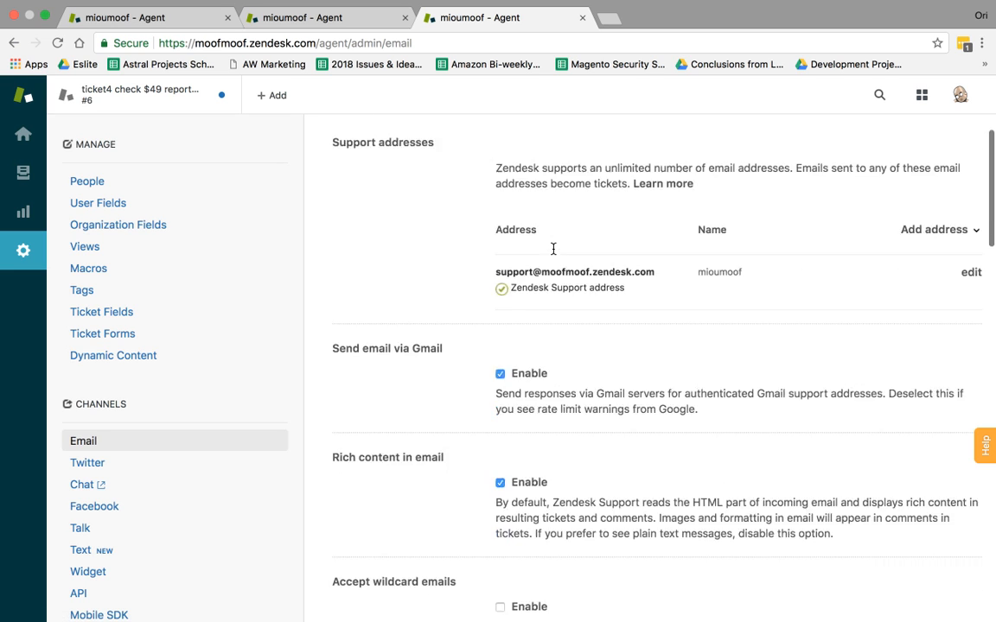
{"action": "scroll", "coordinate": [553, 249], "scroll_direction": "down", "scroll_amount": 5}
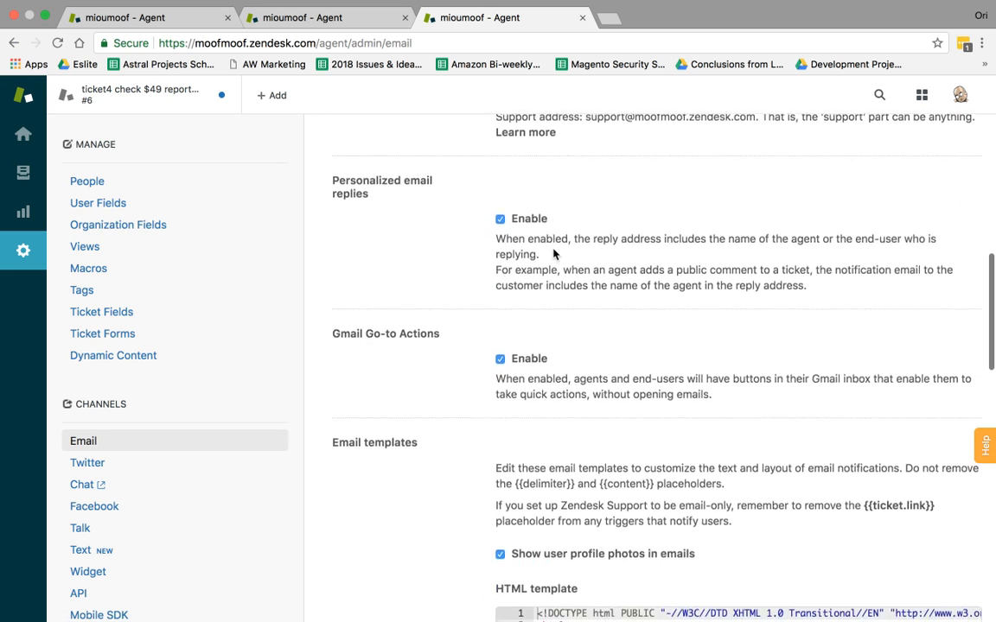
{"action": "scroll", "coordinate": [554, 253], "scroll_direction": "down", "scroll_amount": 2}
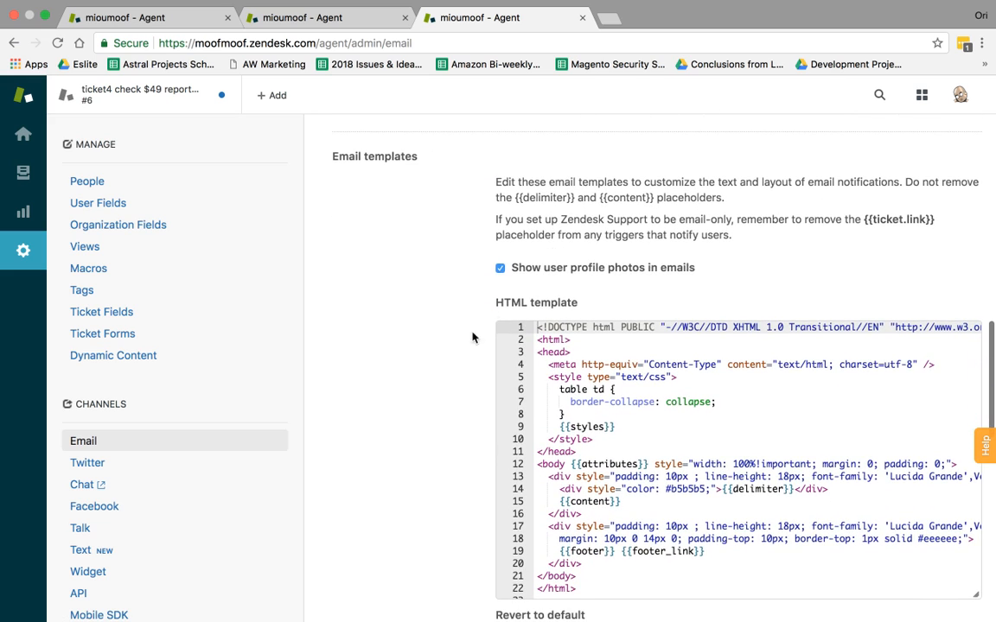
{"action": "scroll", "coordinate": [463, 363], "scroll_direction": "down", "scroll_amount": 1}
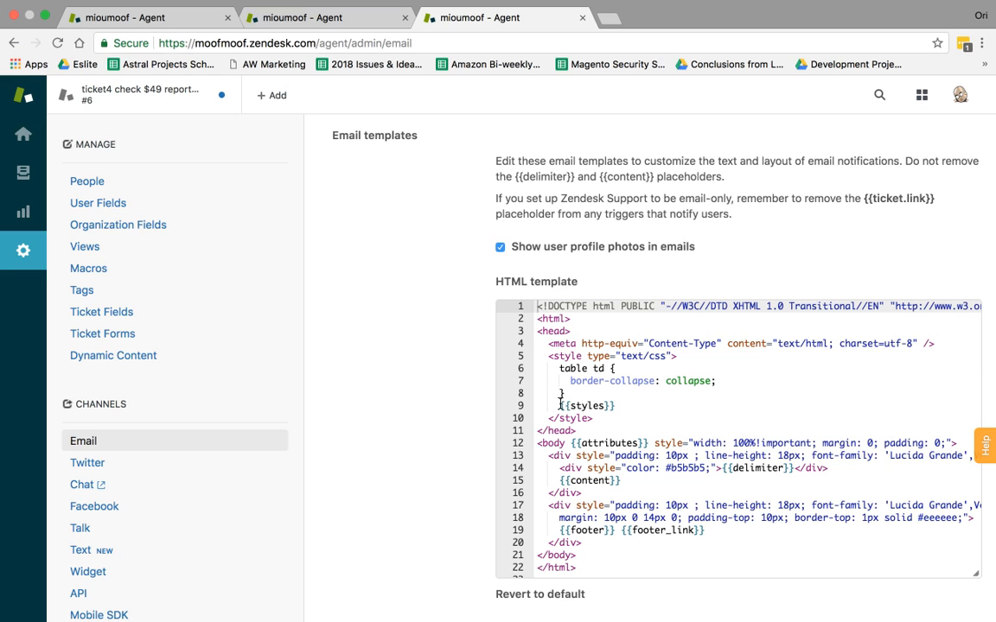
{"action": "left_click_drag", "start_coordinate": [559, 405], "coordinate": [618, 405]}
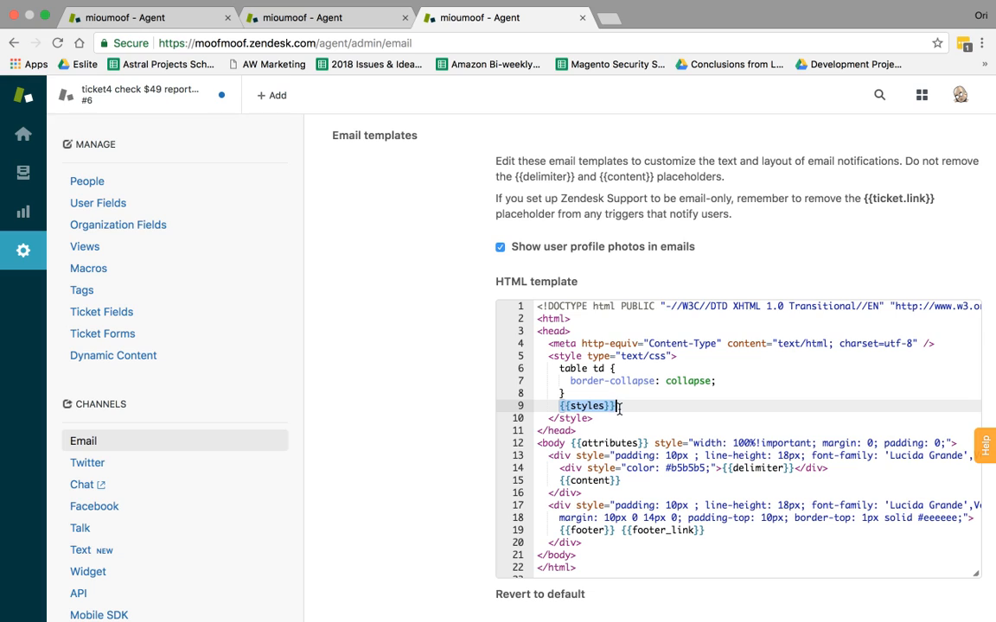
{"action": "left_click", "coordinate": [619, 456]}
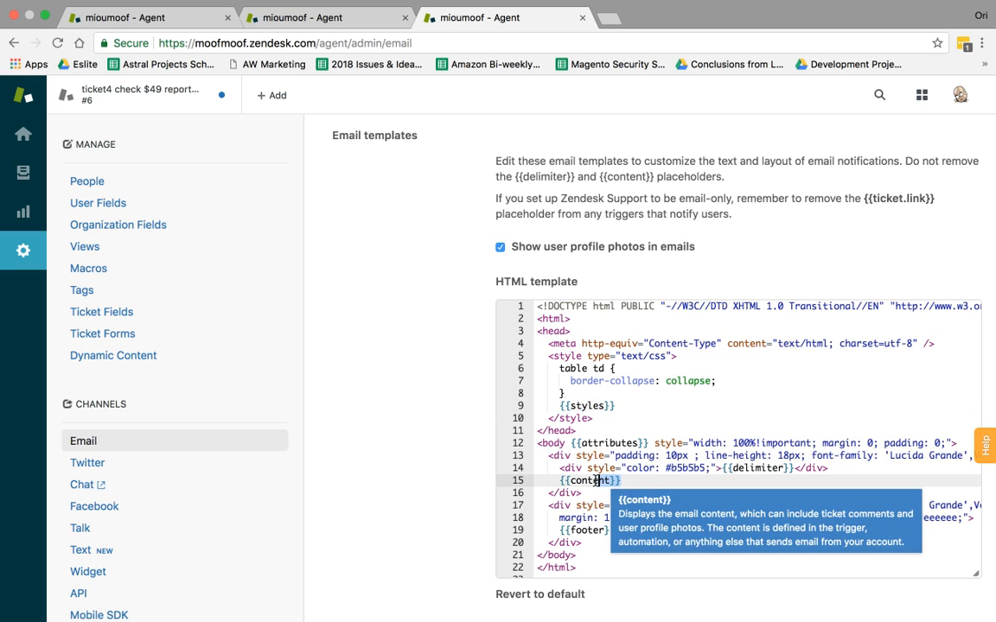
{"action": "left_click_drag", "start_coordinate": [620, 480], "coordinate": [562, 481]}
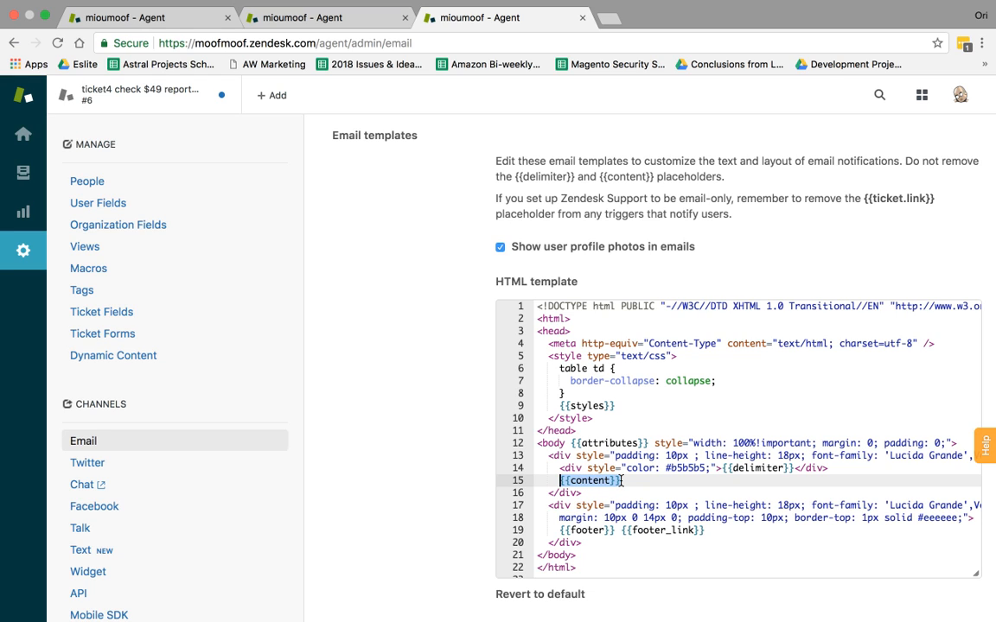
{"action": "left_click_drag", "start_coordinate": [620, 406], "coordinate": [560, 407]}
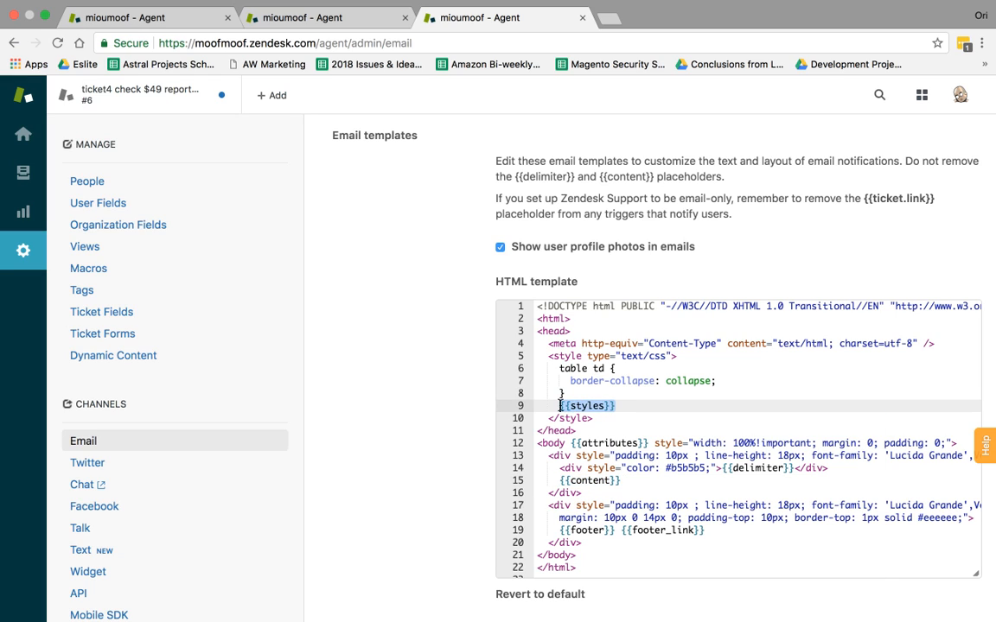
{"action": "left_click", "coordinate": [560, 406]}
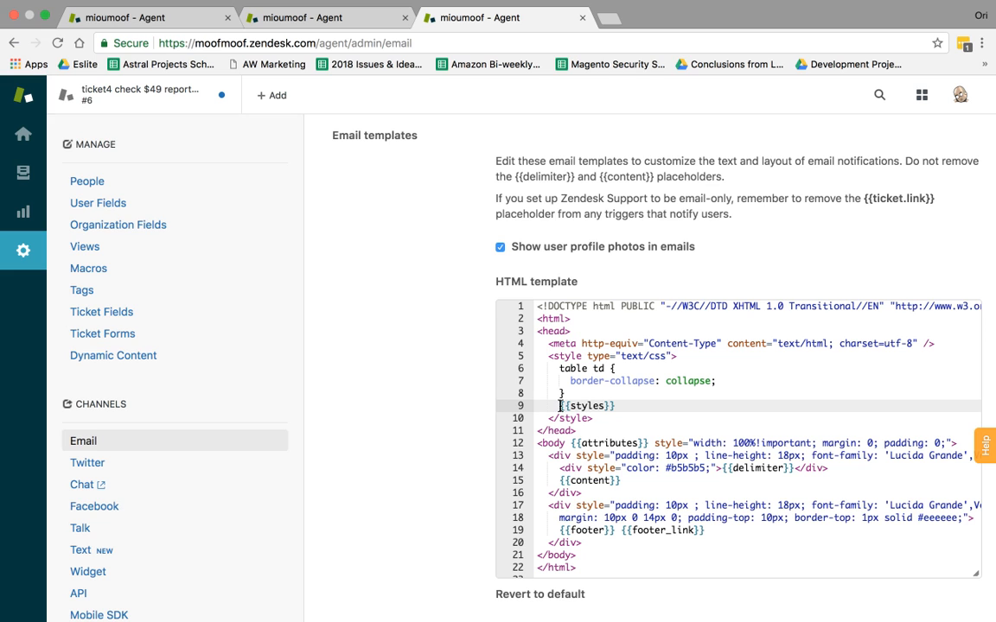
Step: Review the remaining Email settings: text template, mail delimiter, DMARC sender authentication and custom domain for DKIM
{"action": "scroll", "coordinate": [523, 389], "scroll_direction": "right", "scroll_amount": 2}
{"action": "scroll", "coordinate": [480, 422], "scroll_direction": "down", "scroll_amount": 5}
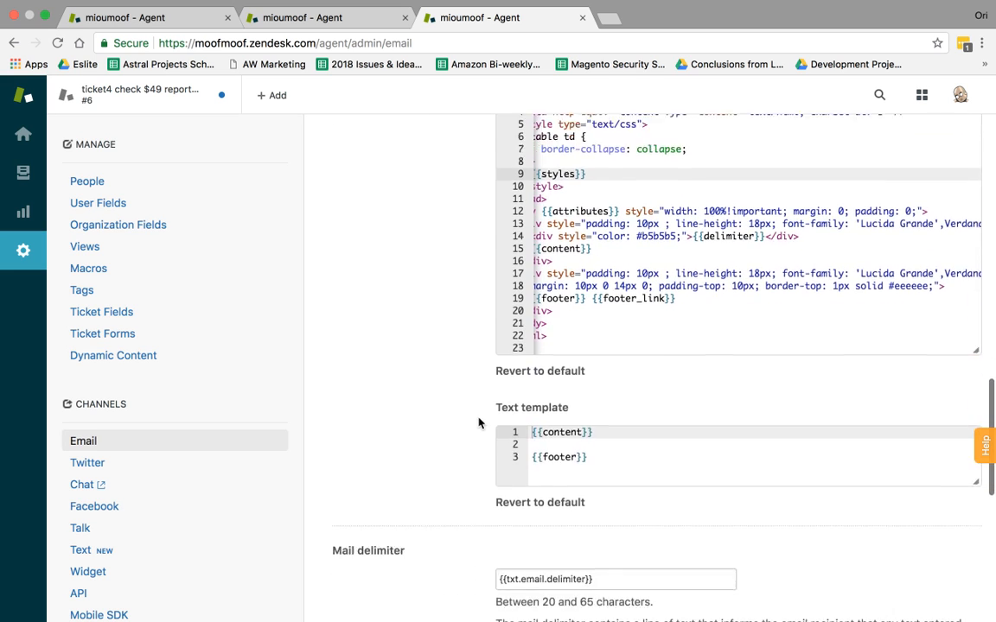
{"action": "scroll", "coordinate": [478, 422], "scroll_direction": "down", "scroll_amount": 4}
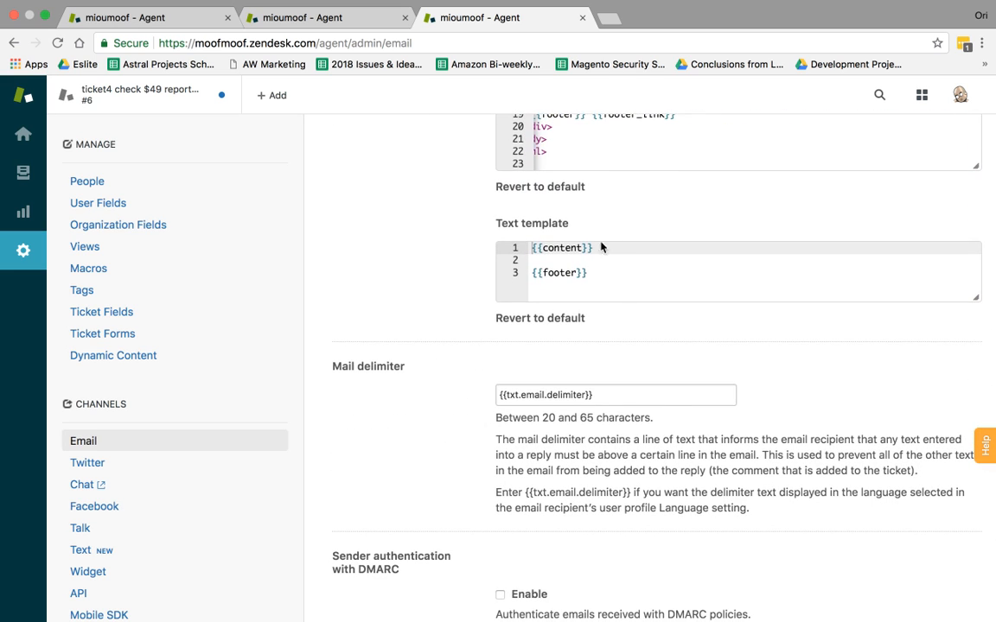
{"action": "scroll", "coordinate": [415, 290], "scroll_direction": "down", "scroll_amount": 8}
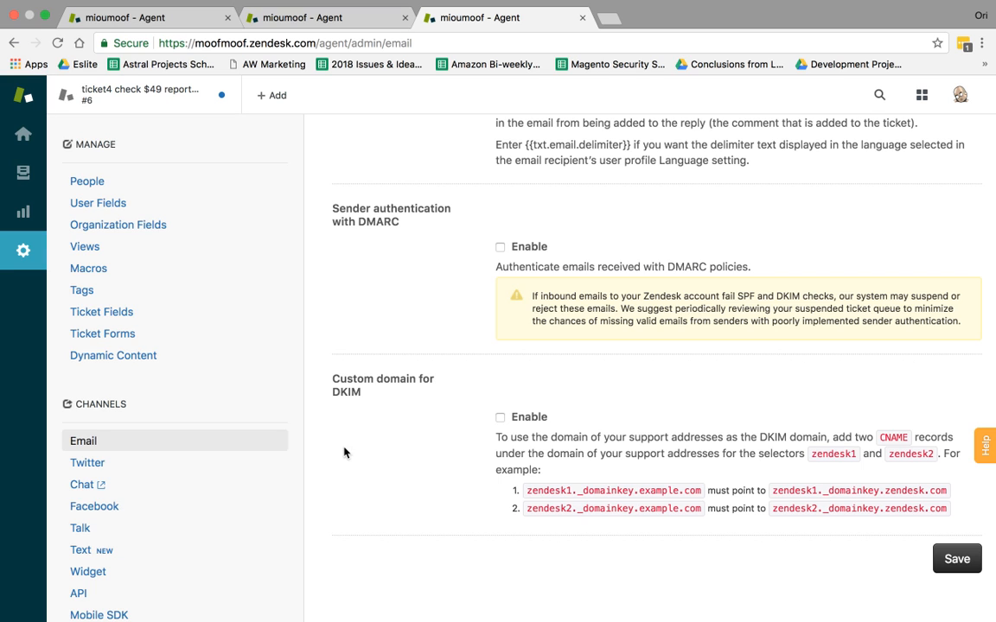
Step: Open the Triggers business rules, look over the active triggers and start adding a new trigger
{"action": "scroll", "coordinate": [268, 464], "scroll_direction": "down", "scroll_amount": 5}
{"action": "scroll", "coordinate": [269, 464], "scroll_direction": "down", "scroll_amount": 3}
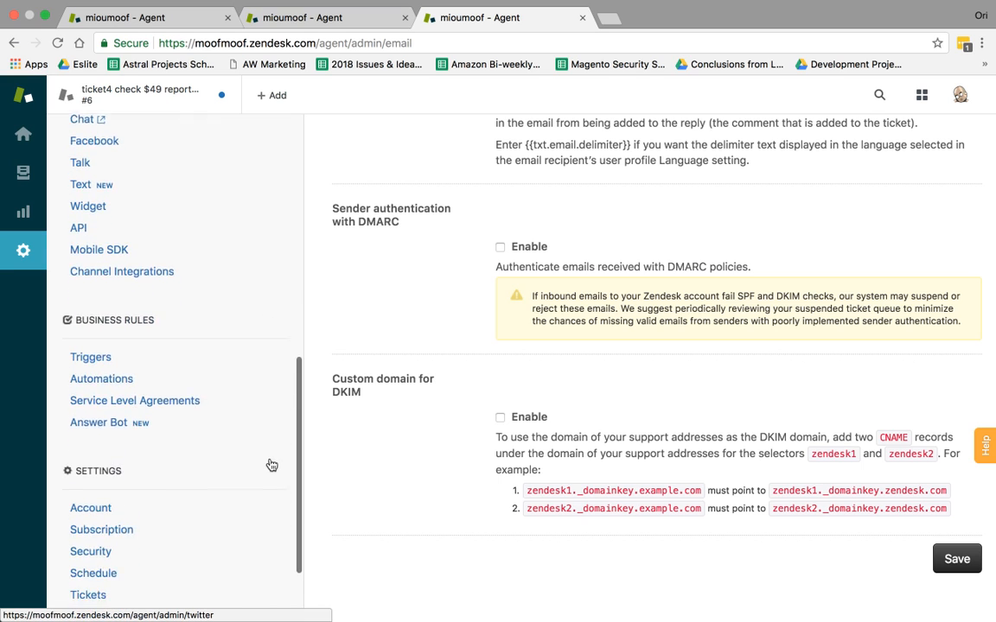
{"action": "left_click", "coordinate": [177, 336]}
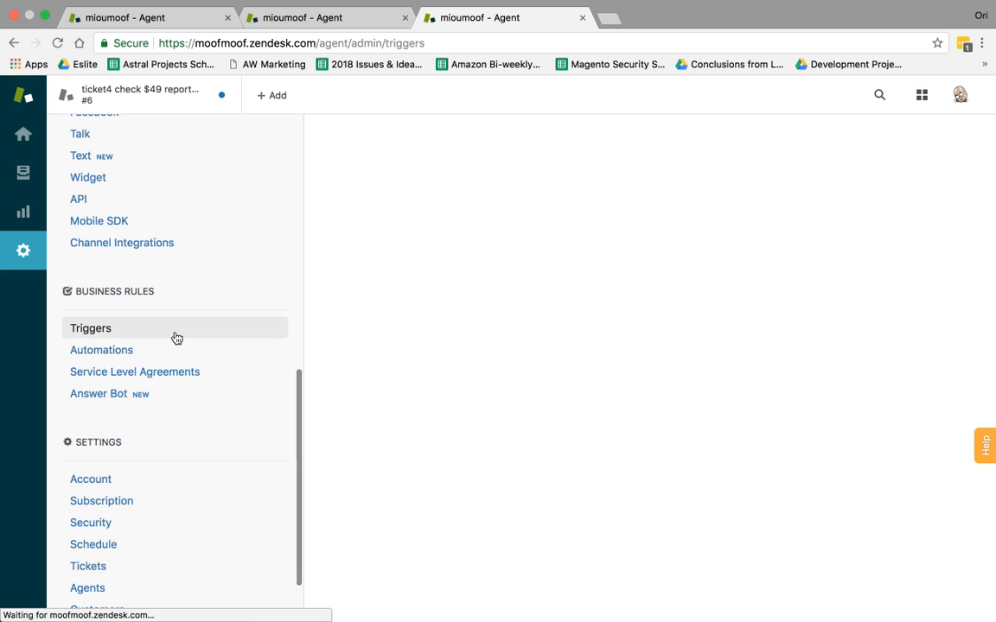
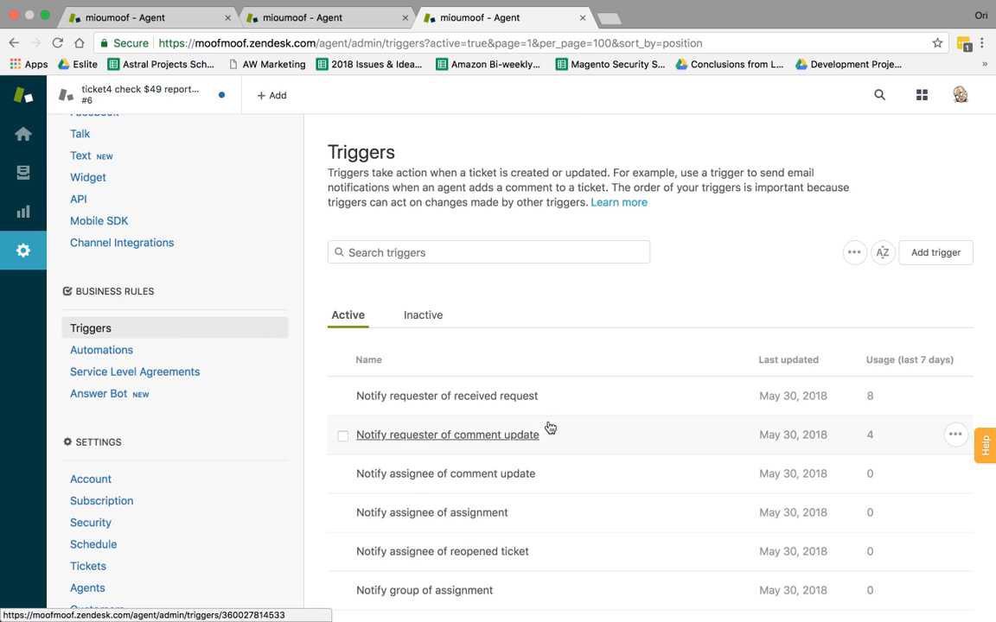
{"action": "scroll", "coordinate": [547, 427], "scroll_direction": "down", "scroll_amount": 1}
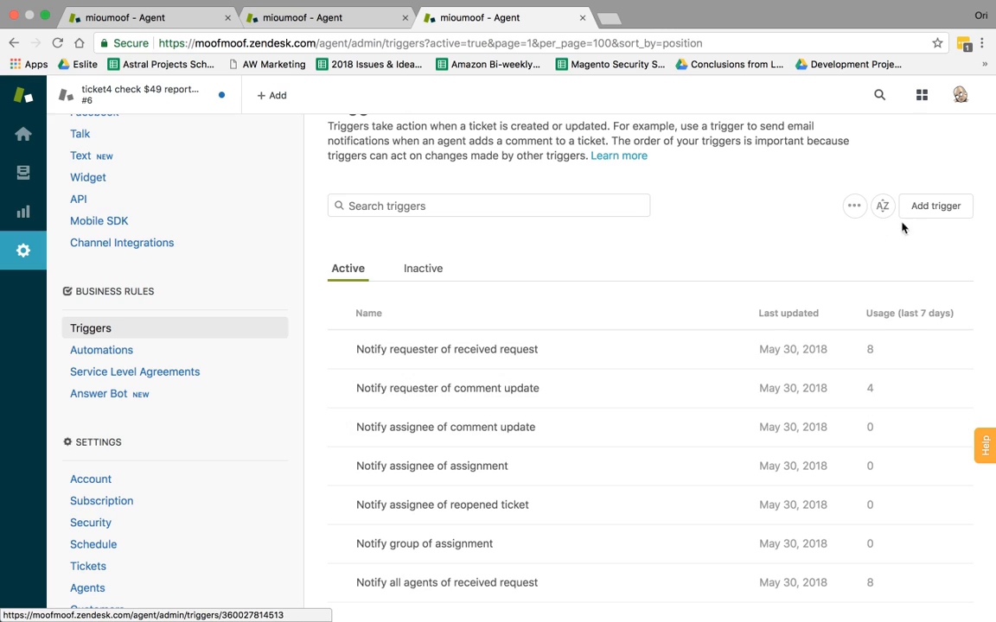
{"action": "left_click", "coordinate": [951, 208]}
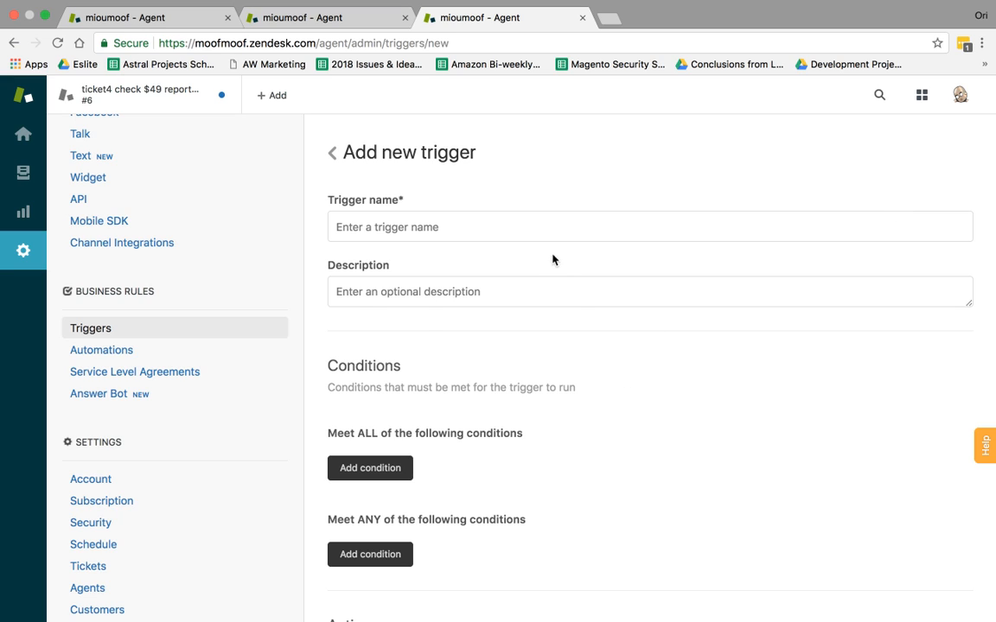
Step: Name the new trigger "DO Not Send Email on New Tickets"
{"action": "left_click", "coordinate": [534, 232]}
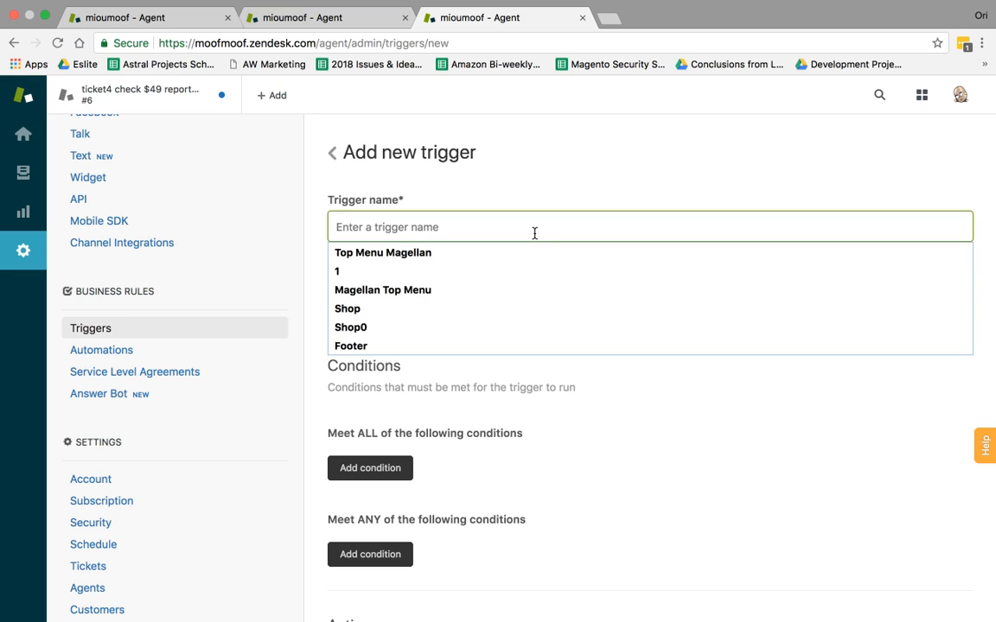
{"action": "type", "text": "DO Not Send"}
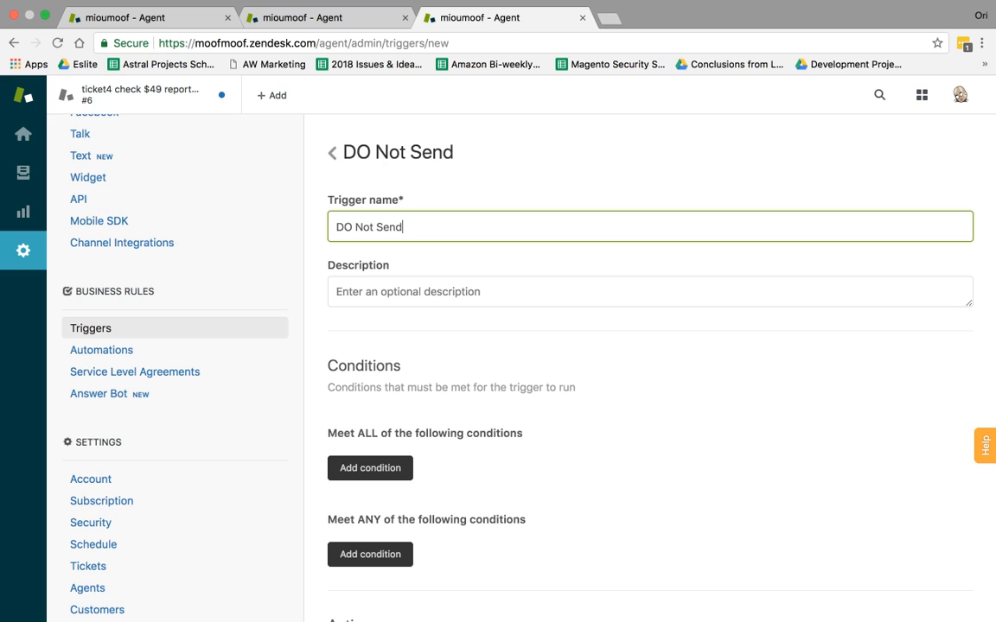
{"action": "type", "text": " Email "}
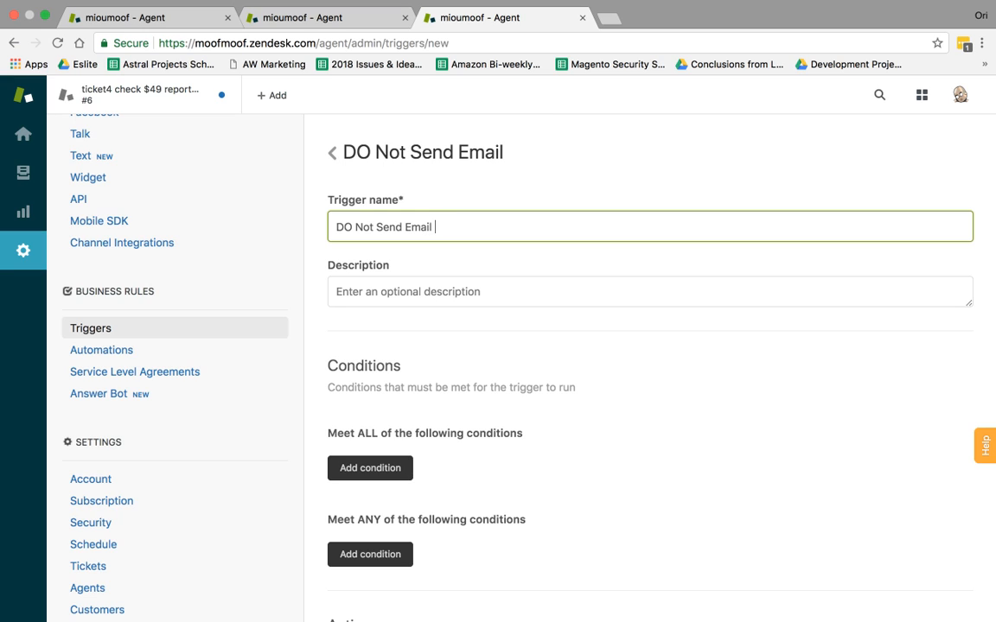
{"action": "type", "text": "on New "}
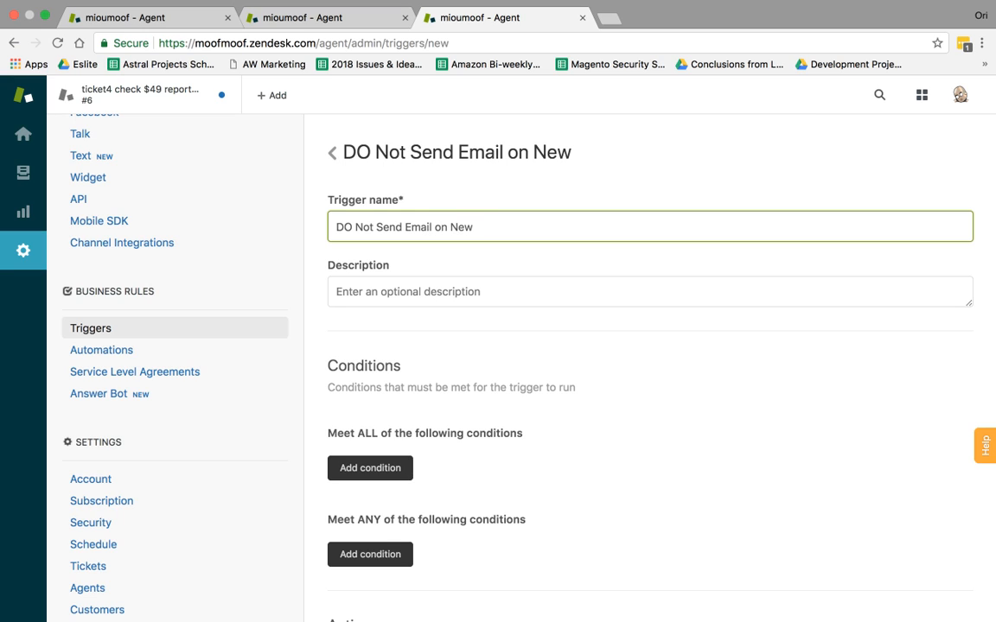
{"action": "type", "text": "Tickets"}
Step: Add a condition under Meet ALL requiring that the ticket Status Is New
{"action": "scroll", "coordinate": [571, 300], "scroll_direction": "down", "scroll_amount": 3}
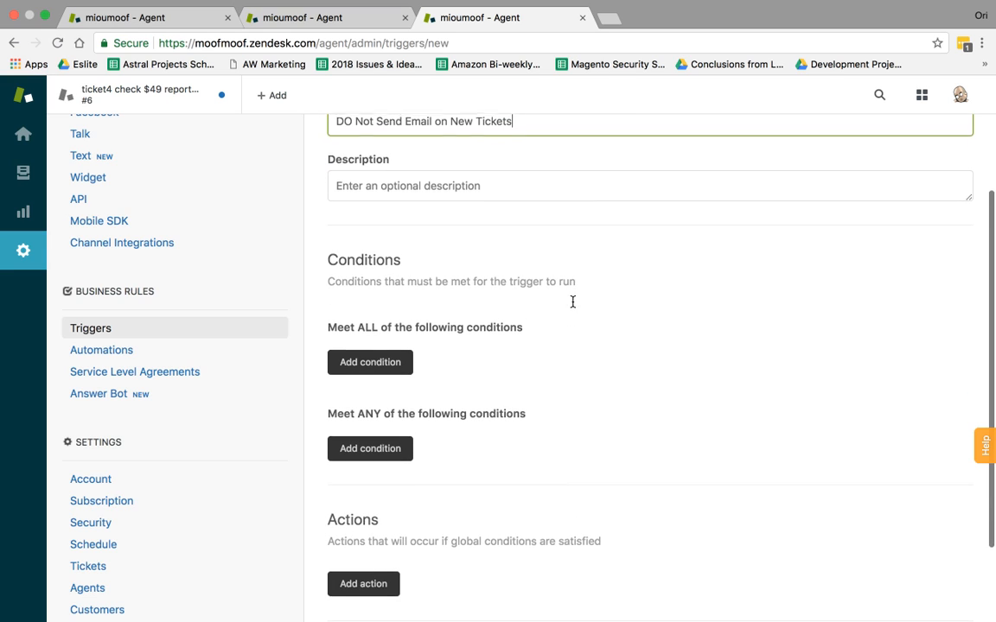
{"action": "left_click", "coordinate": [397, 363]}
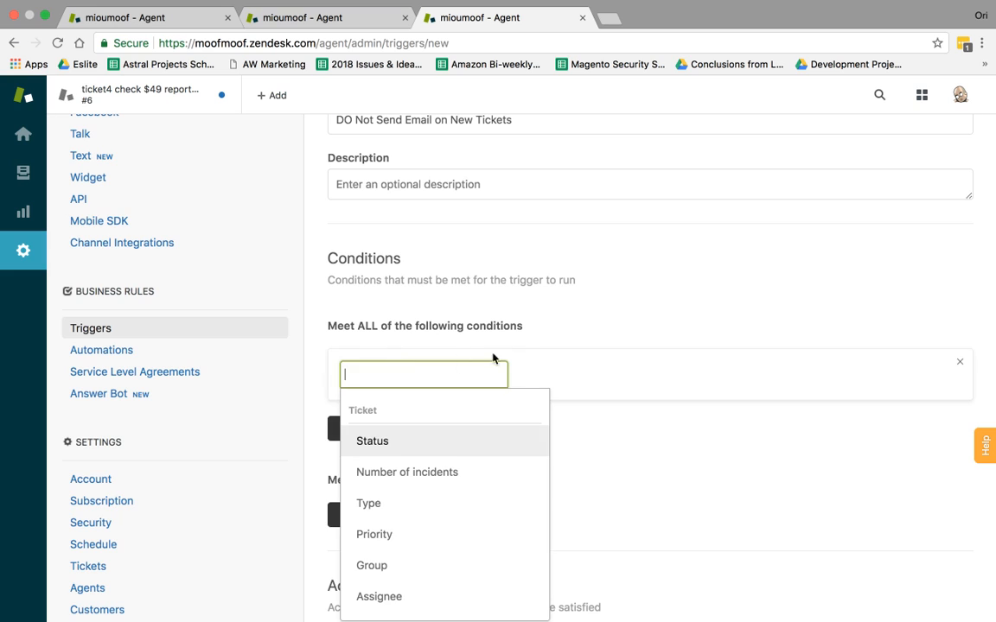
{"action": "scroll", "coordinate": [456, 462], "scroll_direction": "down", "scroll_amount": 1}
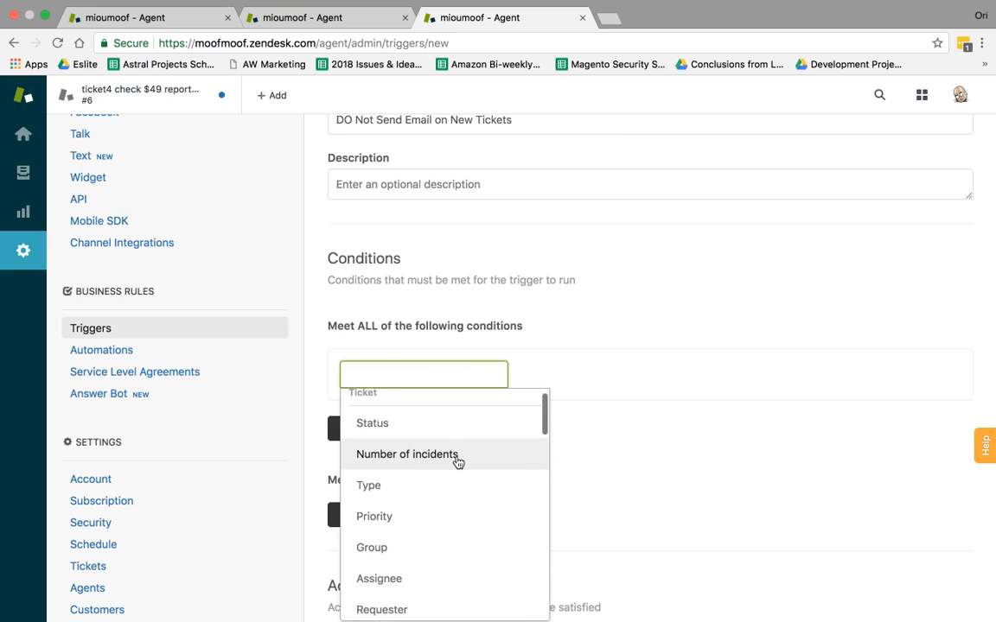
{"action": "left_click", "coordinate": [449, 424]}
{"action": "left_click", "coordinate": [509, 418]}
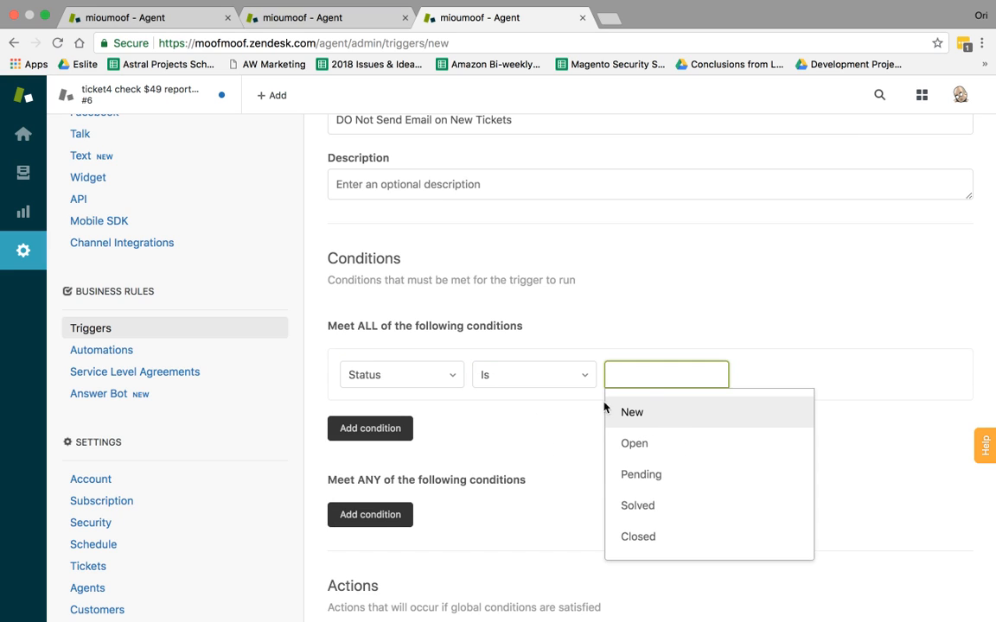
{"action": "left_click", "coordinate": [659, 411]}
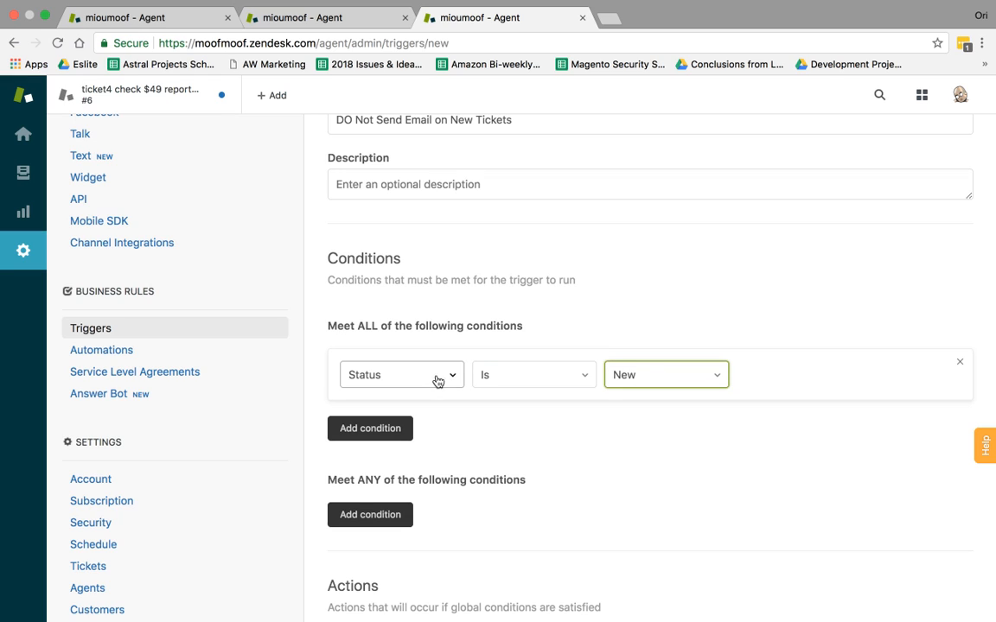
{"action": "left_click", "coordinate": [710, 424]}
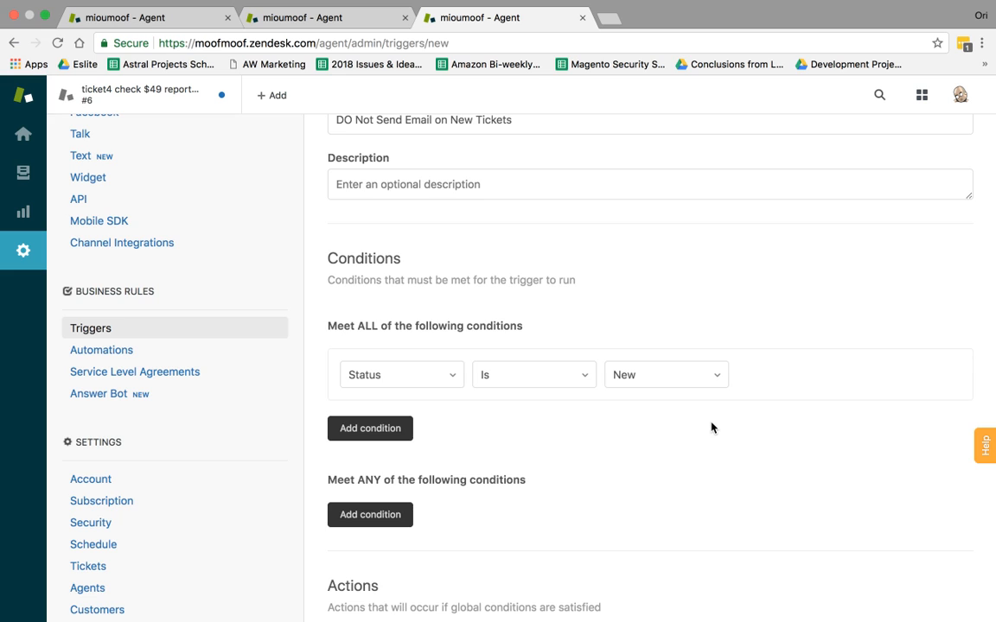
Step: Add an Email user action to the trigger with (assignee) as the recipient
{"action": "scroll", "coordinate": [711, 427], "scroll_direction": "down", "scroll_amount": 3}
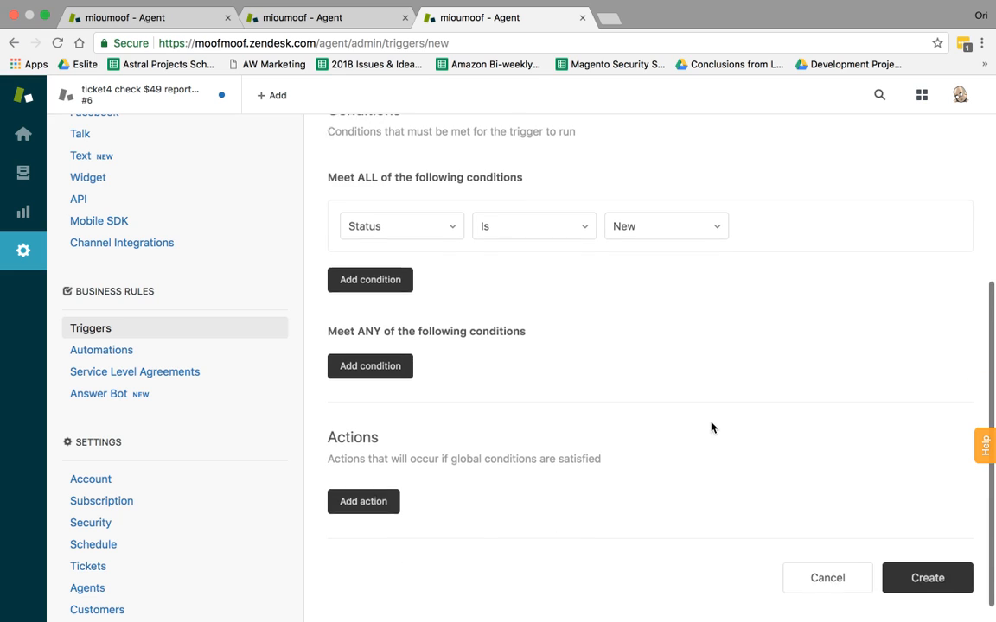
{"action": "left_click", "coordinate": [378, 508]}
{"action": "left_click", "coordinate": [649, 460]}
{"action": "scroll", "coordinate": [628, 451], "scroll_direction": "up", "scroll_amount": 1}
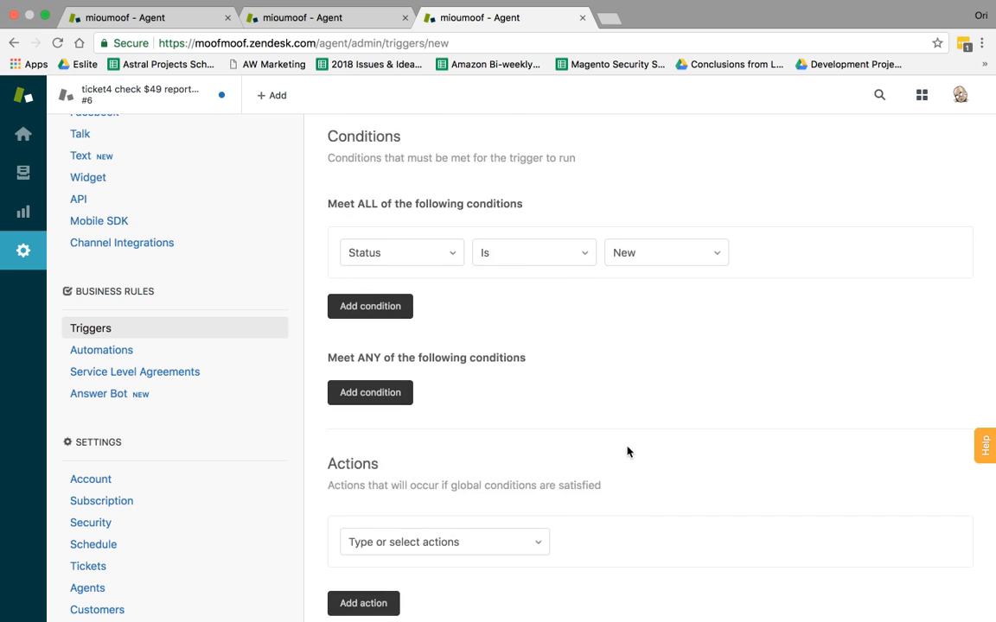
{"action": "scroll", "coordinate": [628, 451], "scroll_direction": "up", "scroll_amount": 5}
{"action": "scroll", "coordinate": [675, 393], "scroll_direction": "down", "scroll_amount": 6}
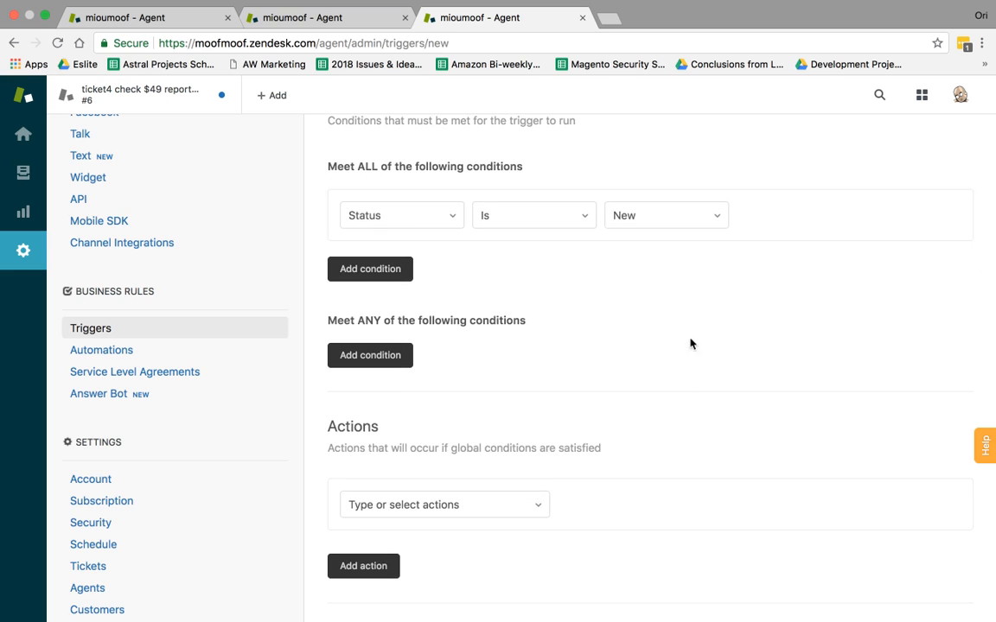
{"action": "scroll", "coordinate": [689, 389], "scroll_direction": "down", "scroll_amount": 2}
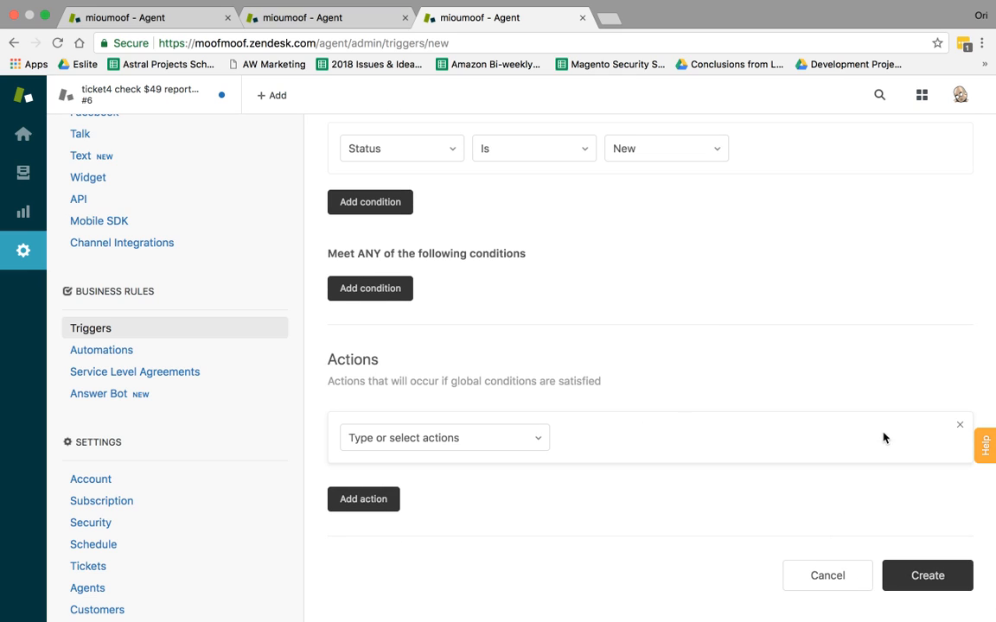
{"action": "left_click", "coordinate": [486, 439]}
{"action": "scroll", "coordinate": [472, 396], "scroll_direction": "down", "scroll_amount": 8}
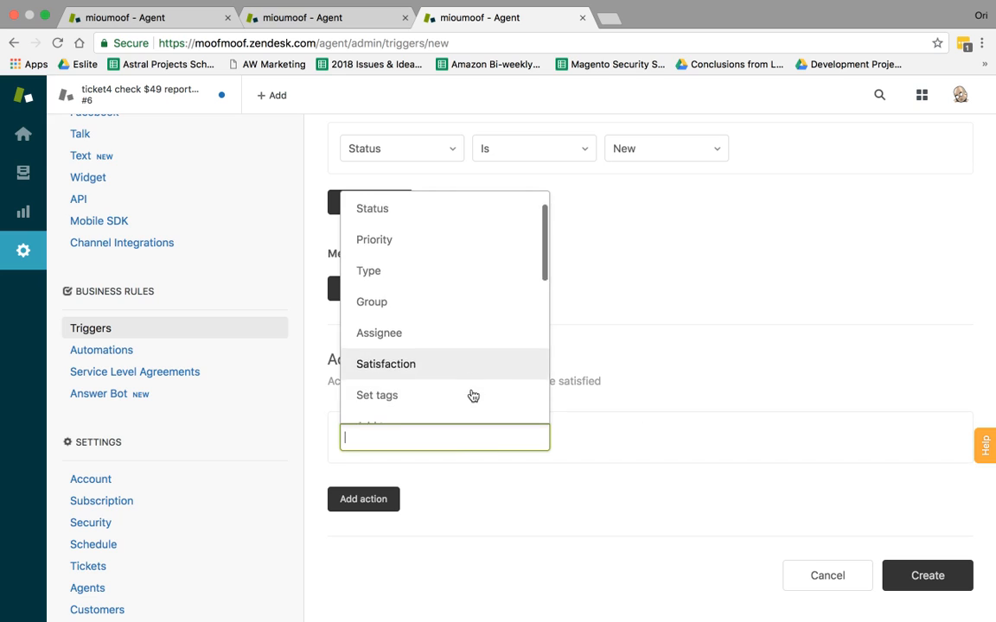
{"action": "scroll", "coordinate": [472, 396], "scroll_direction": "down", "scroll_amount": 3}
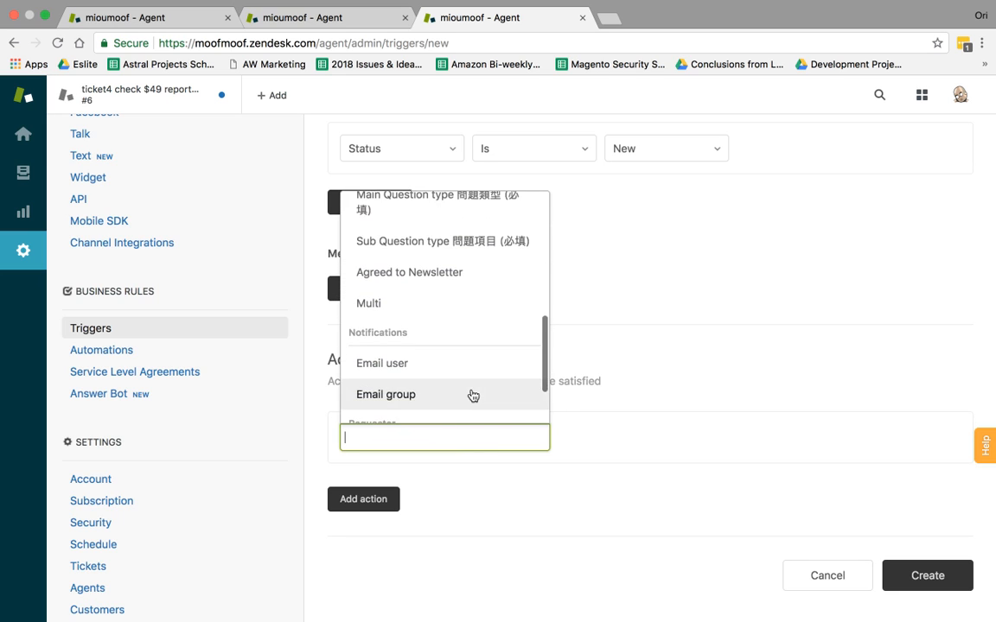
{"action": "left_click", "coordinate": [444, 277]}
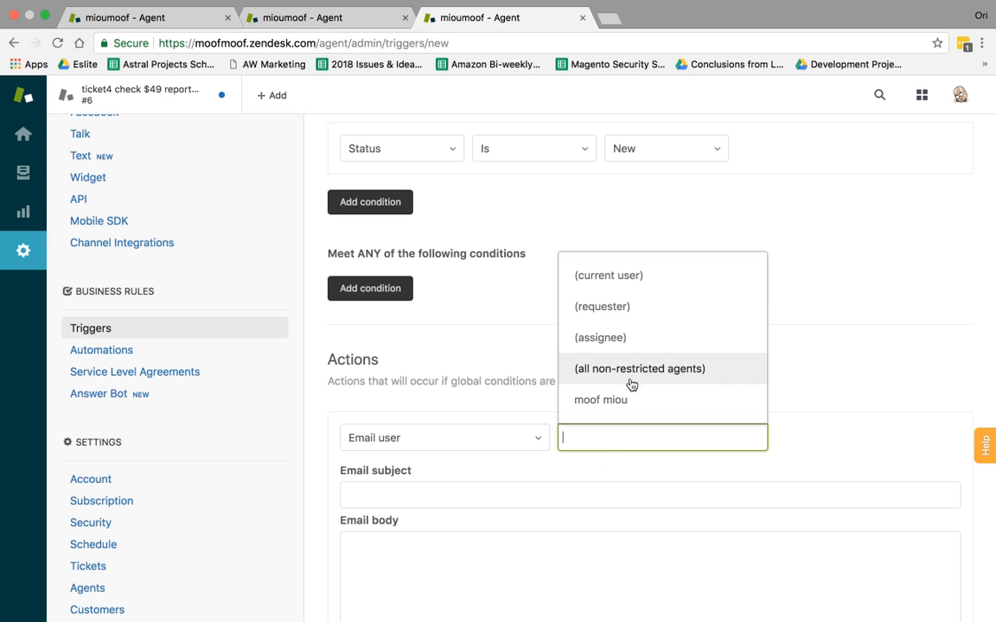
{"action": "left_click", "coordinate": [631, 339]}
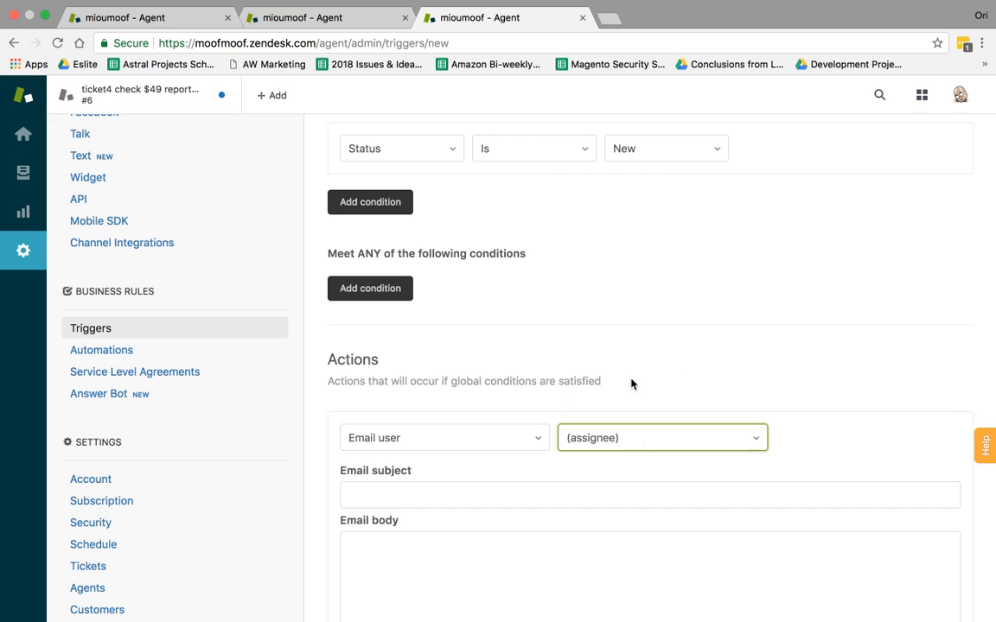
{"action": "left_click", "coordinate": [618, 438]}
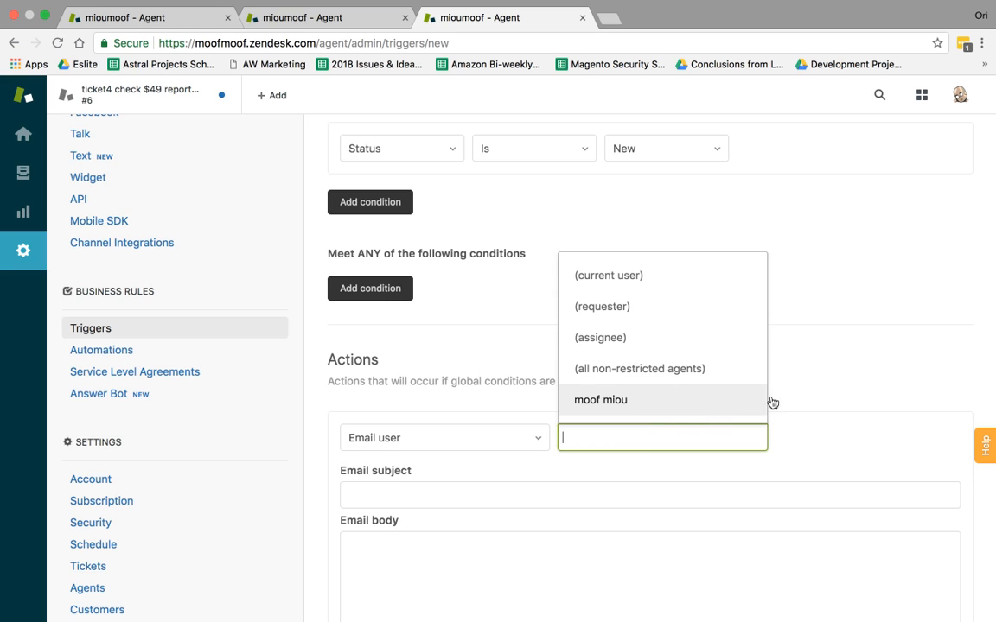
{"action": "left_click", "coordinate": [823, 397]}
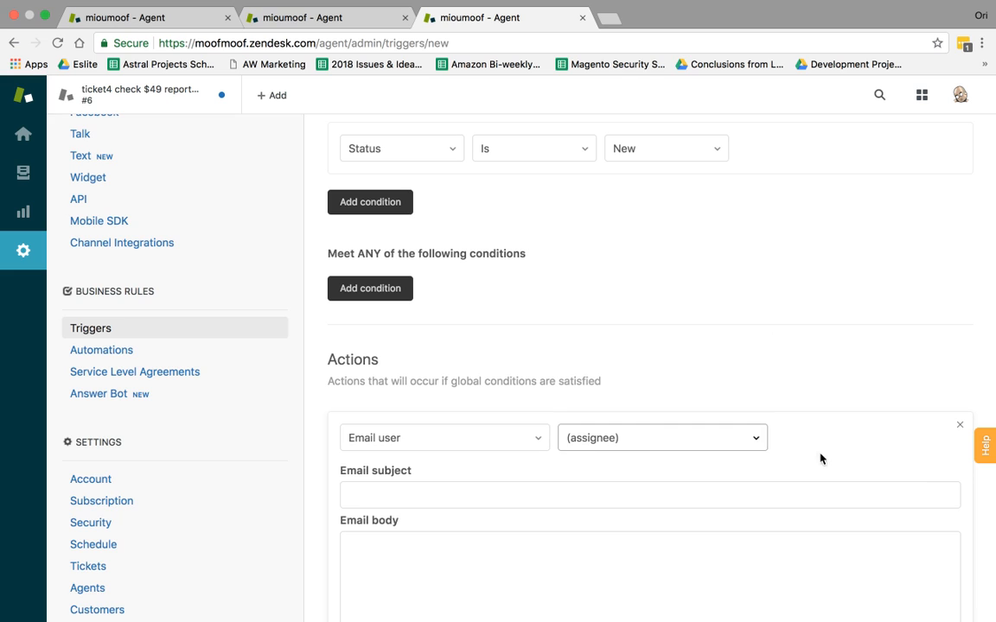
Step: Rename the trigger to "New Tickets email group and the customer"
{"action": "scroll", "coordinate": [826, 428], "scroll_direction": "down", "scroll_amount": 1}
{"action": "scroll", "coordinate": [826, 422], "scroll_direction": "up", "scroll_amount": 5}
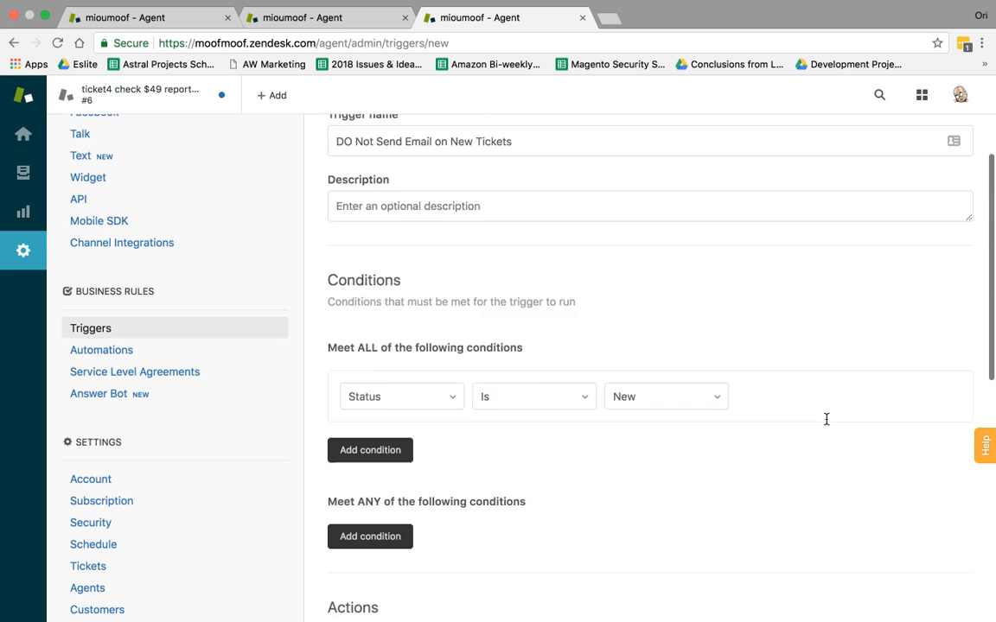
{"action": "left_click_drag", "start_coordinate": [447, 228], "coordinate": [216, 221]}
{"action": "key", "text": "BackSpace"}
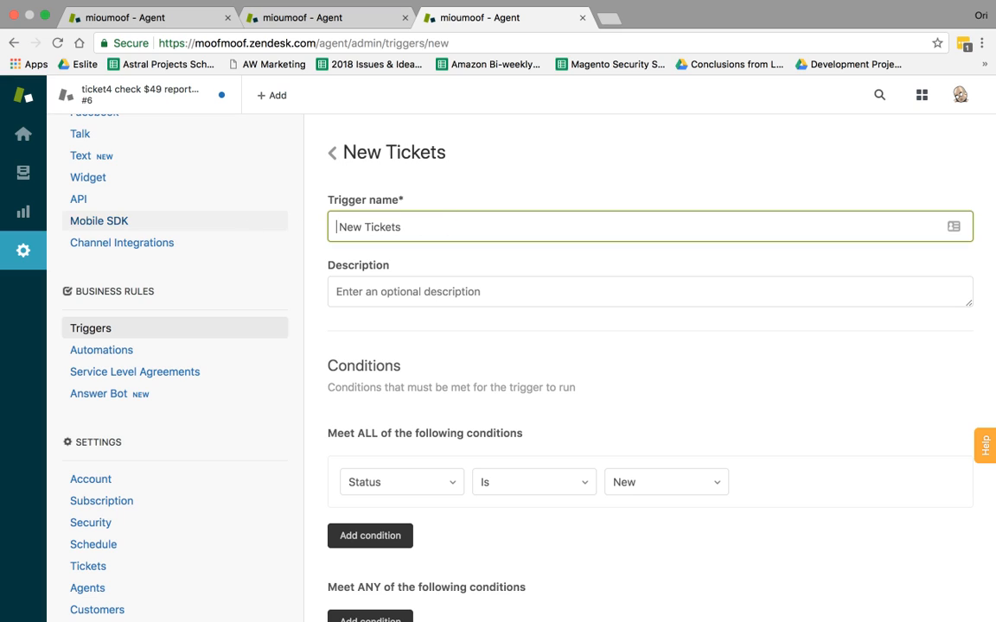
{"action": "type", "text": "email "}
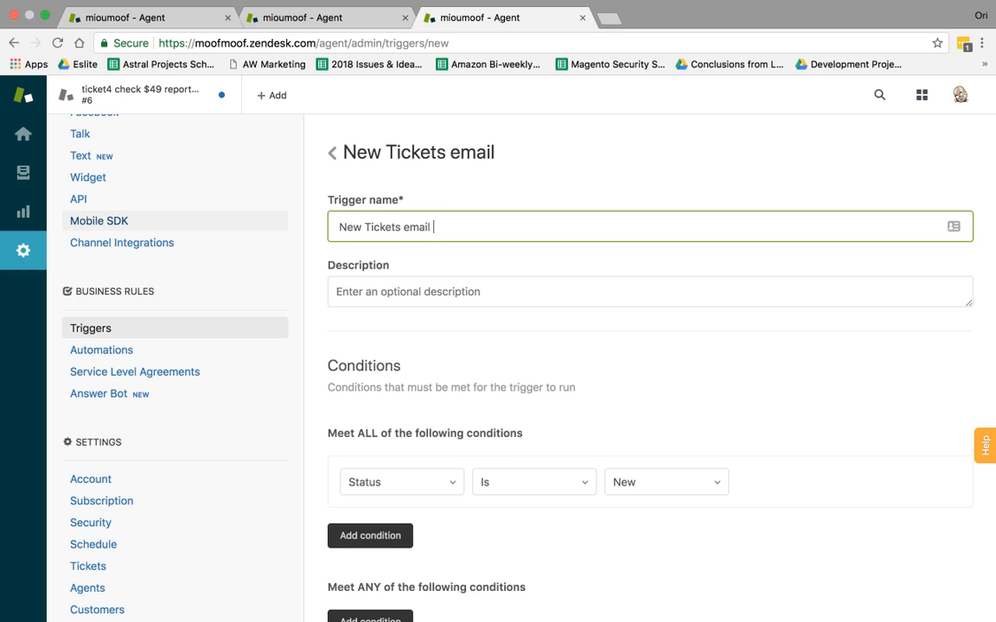
{"action": "type", "text": "group and the "}
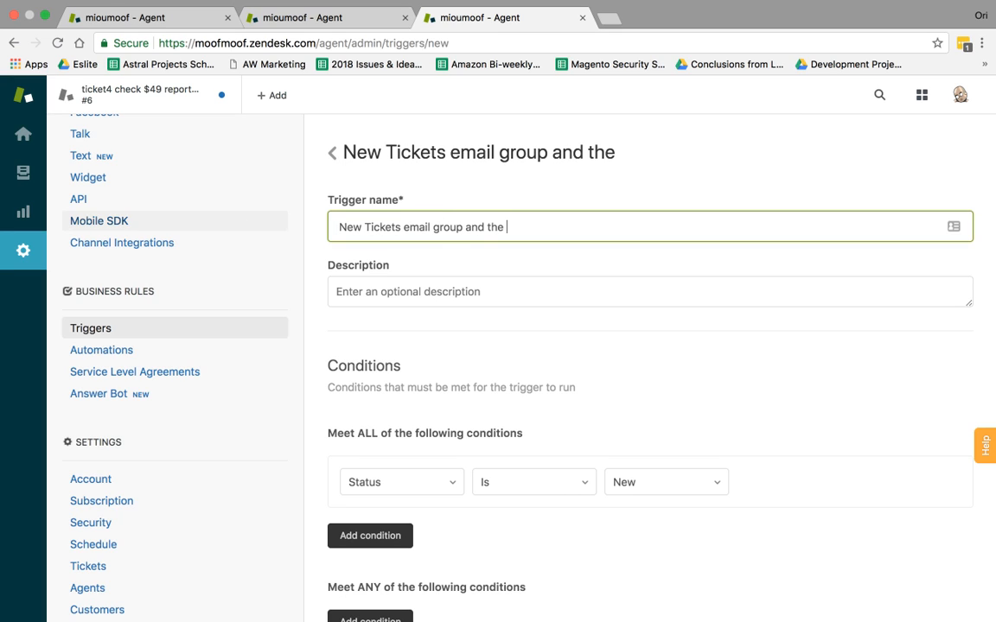
{"action": "type", "text": "customer"}
Step: Set the action's email subject to "Thanks for new ticket" and its body to "we will respond soon"
{"action": "scroll", "coordinate": [401, 331], "scroll_direction": "down", "scroll_amount": 10}
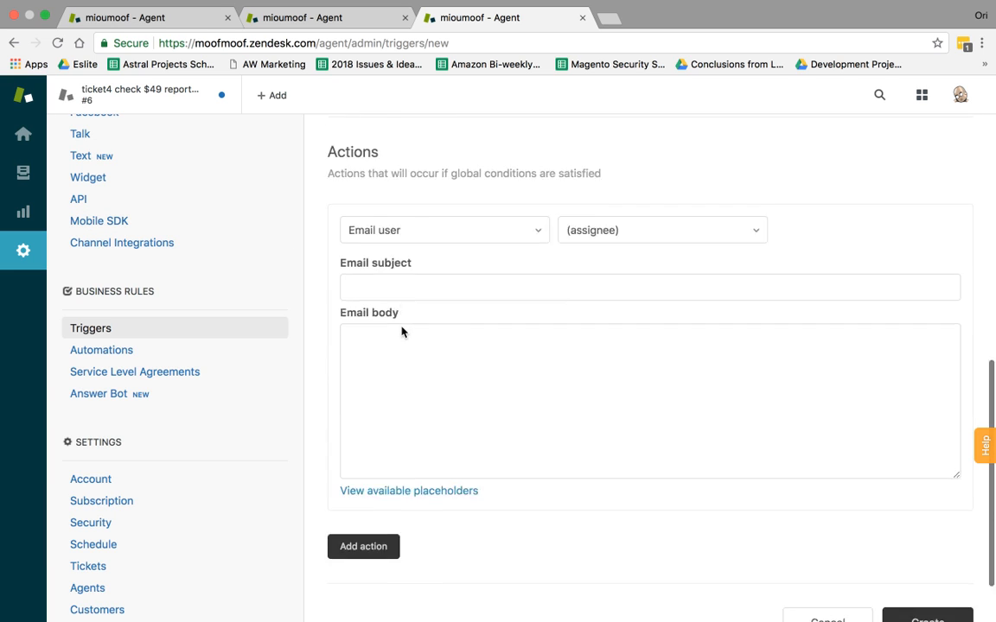
{"action": "scroll", "coordinate": [401, 331], "scroll_direction": "up", "scroll_amount": 5}
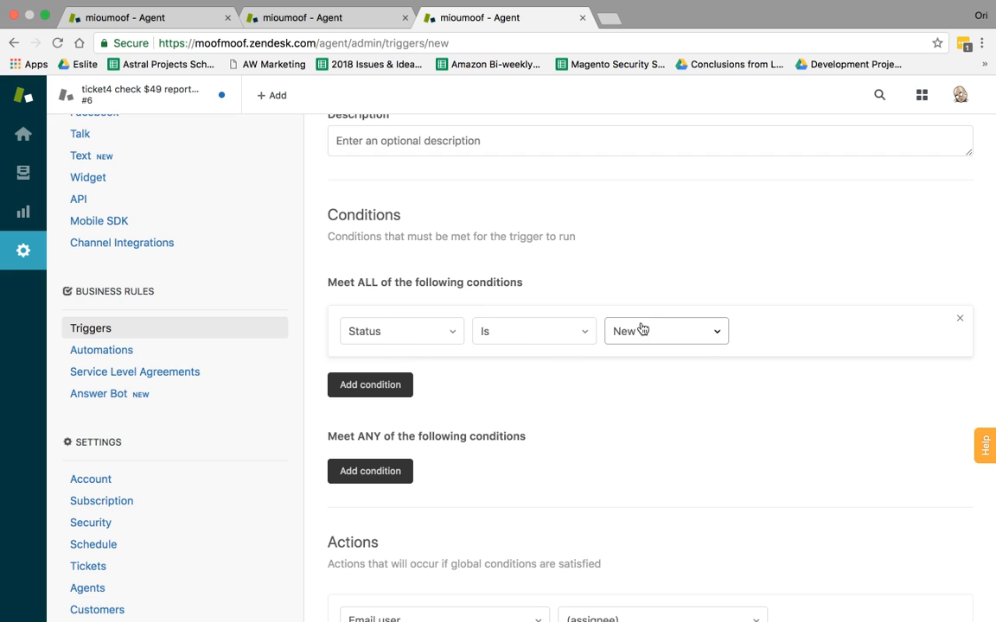
{"action": "scroll", "coordinate": [700, 339], "scroll_direction": "down", "scroll_amount": 5}
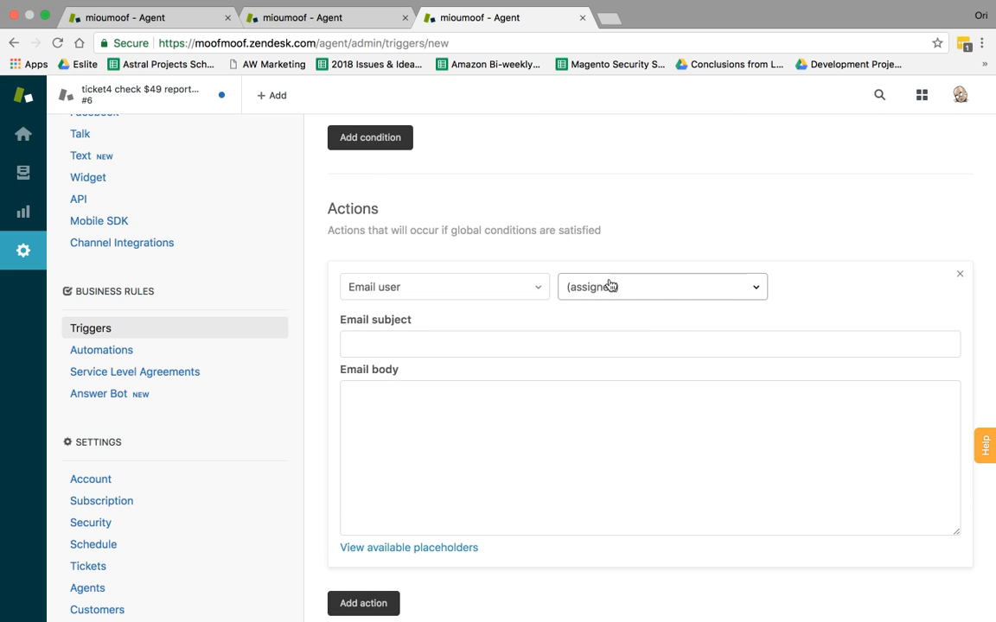
{"action": "left_click", "coordinate": [543, 346]}
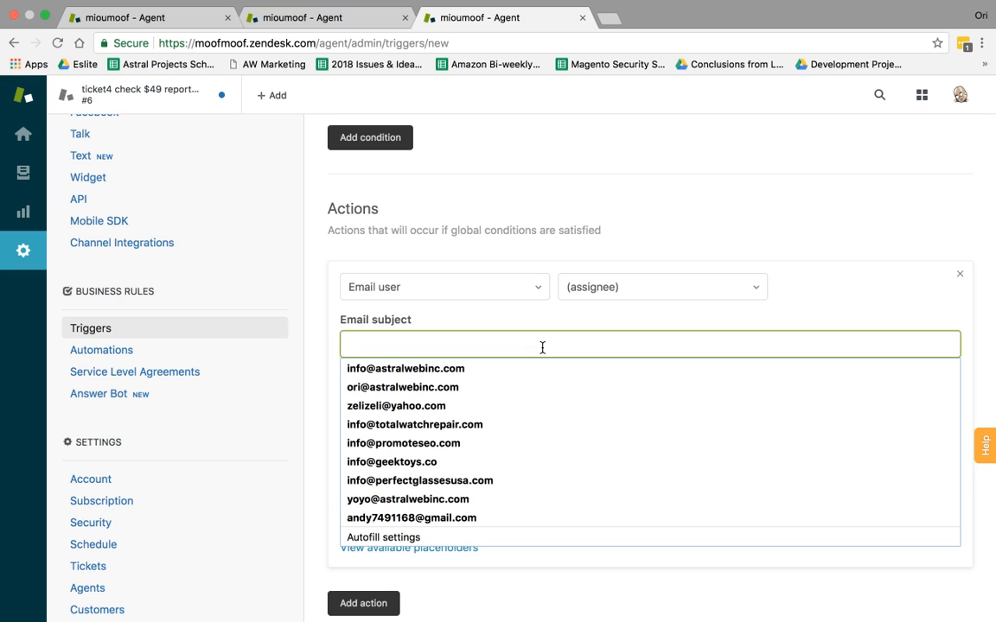
{"action": "type", "text": "Thanks for new ticke"}
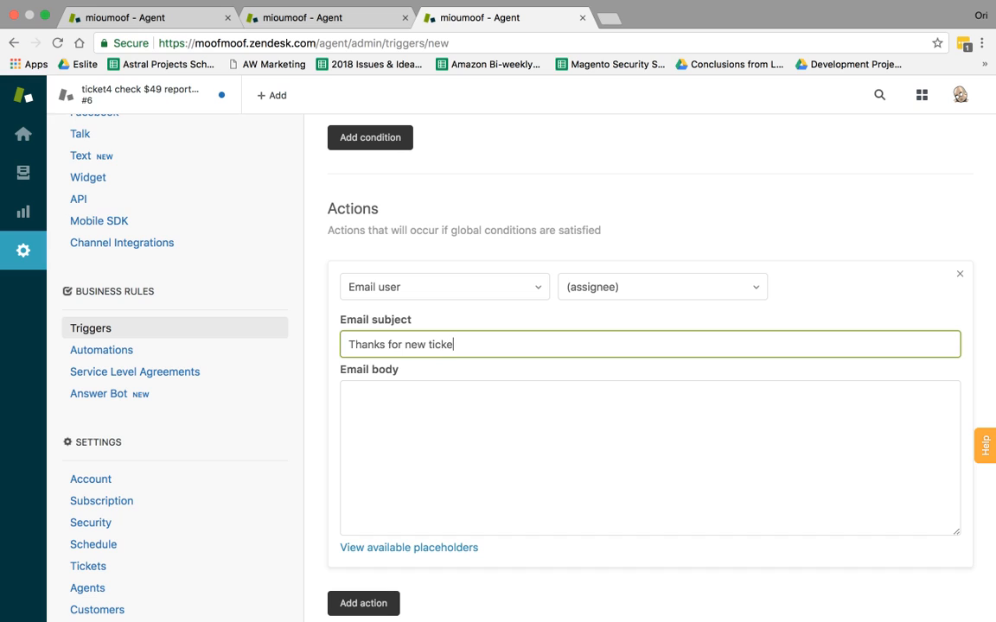
{"action": "type", "text": "t"}
{"action": "left_click", "coordinate": [544, 394]}
{"action": "type", "text": "we will respond soon"}
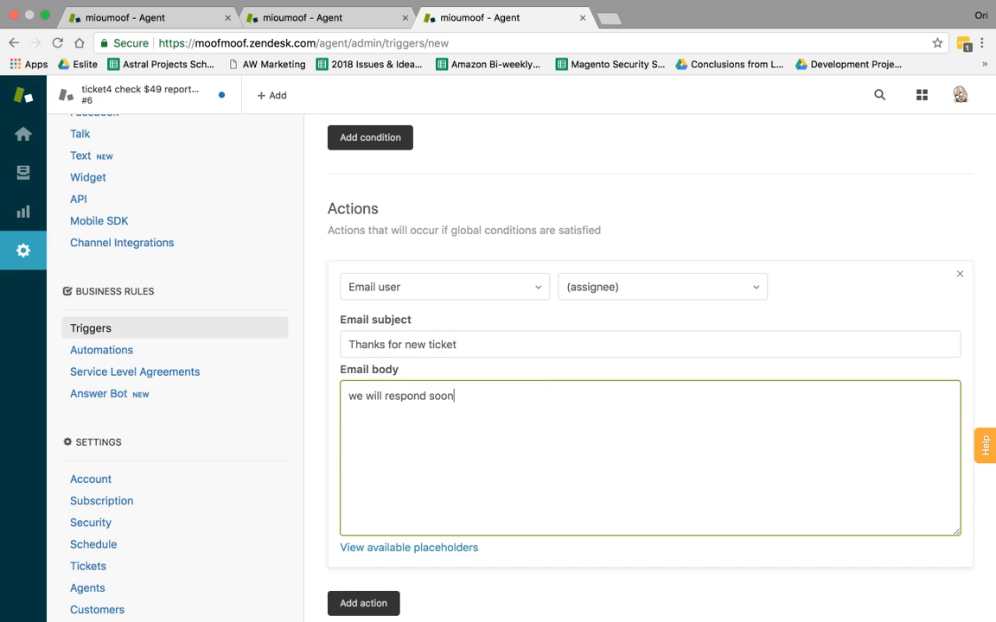
Step: Extend the email subject with "- Ticket #" followed by the {{ticket.id}} placeholder copied from the available placeholders
{"action": "scroll", "coordinate": [610, 417], "scroll_direction": "down", "scroll_amount": 2}
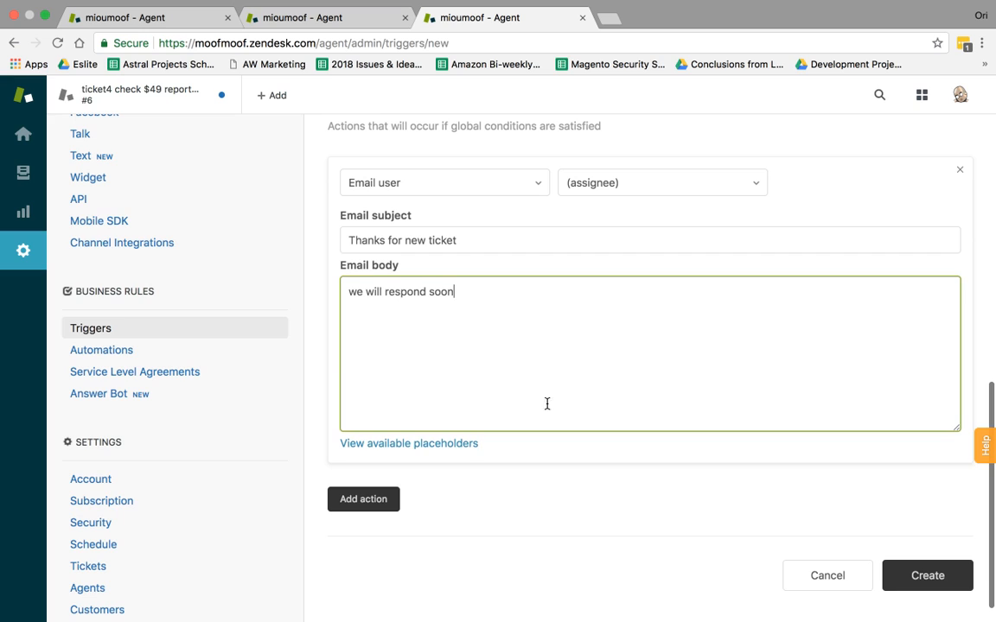
{"action": "left_click", "coordinate": [450, 446]}
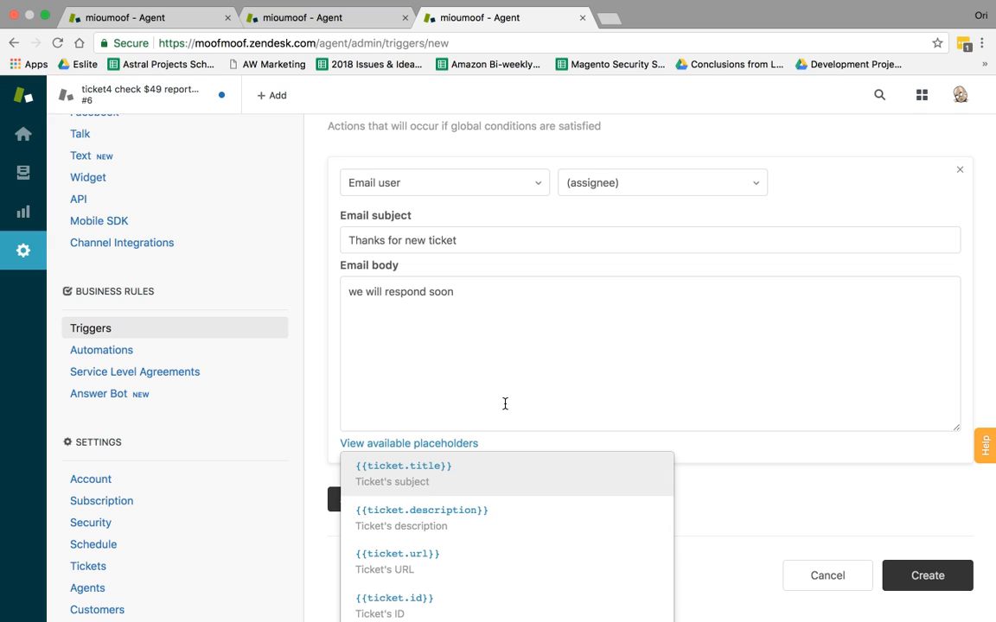
{"action": "left_click", "coordinate": [461, 237]}
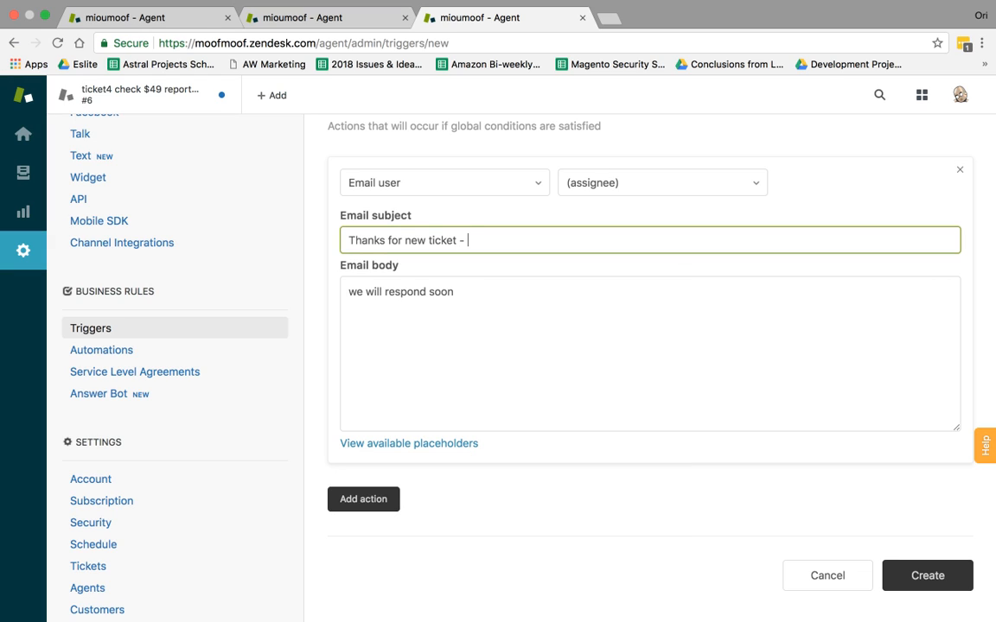
{"action": "type", "text": "- Ticket #"}
{"action": "left_click", "coordinate": [447, 443]}
{"action": "scroll", "coordinate": [471, 490], "scroll_direction": "down", "scroll_amount": 1}
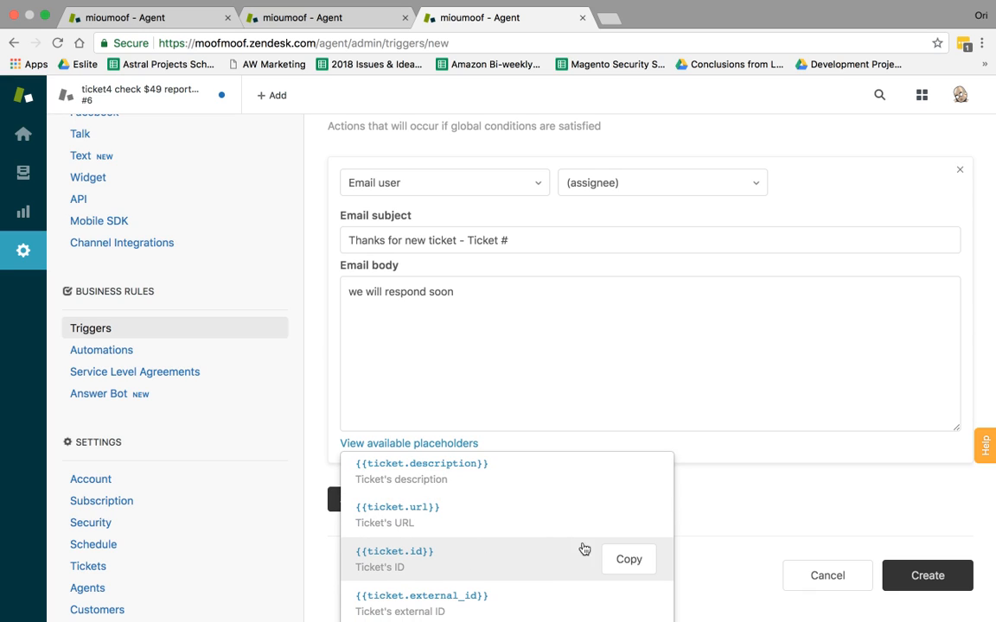
{"action": "left_click", "coordinate": [626, 558]}
{"action": "left_click", "coordinate": [583, 246]}
{"action": "key", "text": "super+v"}
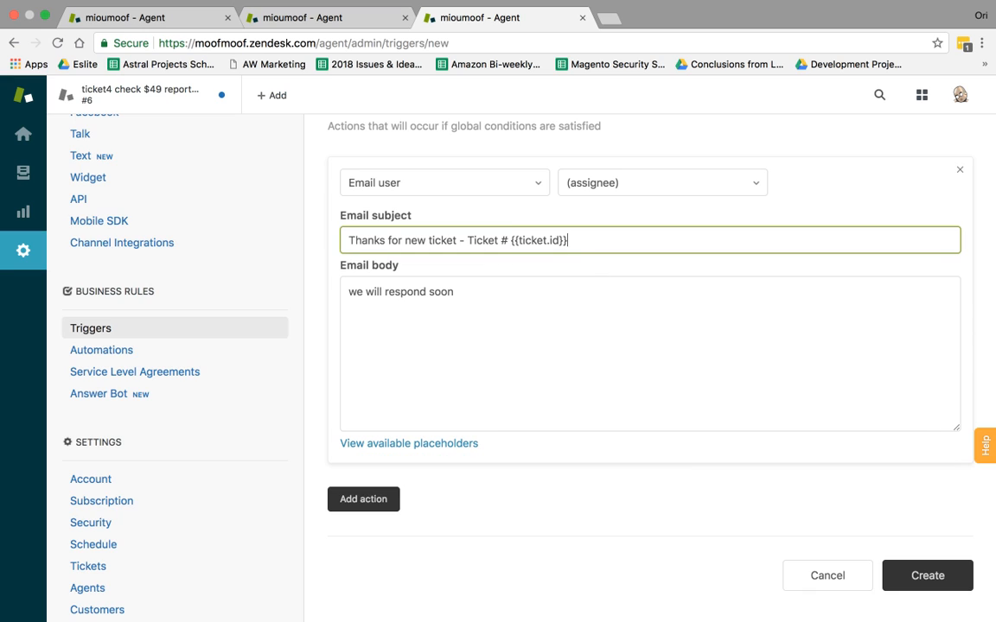
Step: Examine the placeholders available for the Email user action's subject and body
{"action": "left_click_drag", "start_coordinate": [511, 240], "coordinate": [471, 241]}
{"action": "left_click", "coordinate": [514, 240]}
{"action": "left_click", "coordinate": [430, 444]}
{"action": "scroll", "coordinate": [491, 509], "scroll_direction": "down", "scroll_amount": 5}
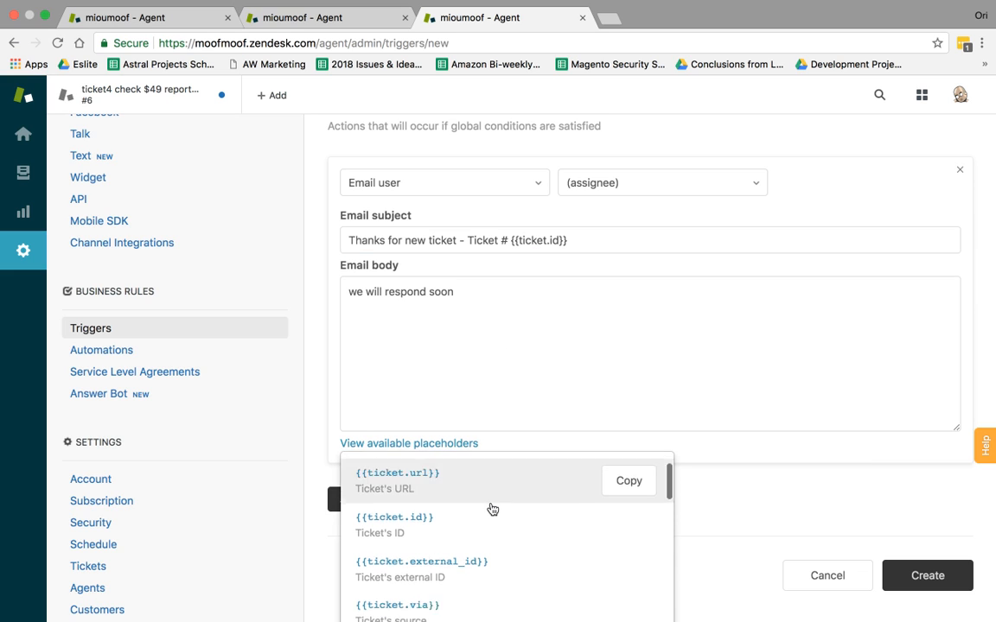
{"action": "scroll", "coordinate": [491, 509], "scroll_direction": "down", "scroll_amount": 2}
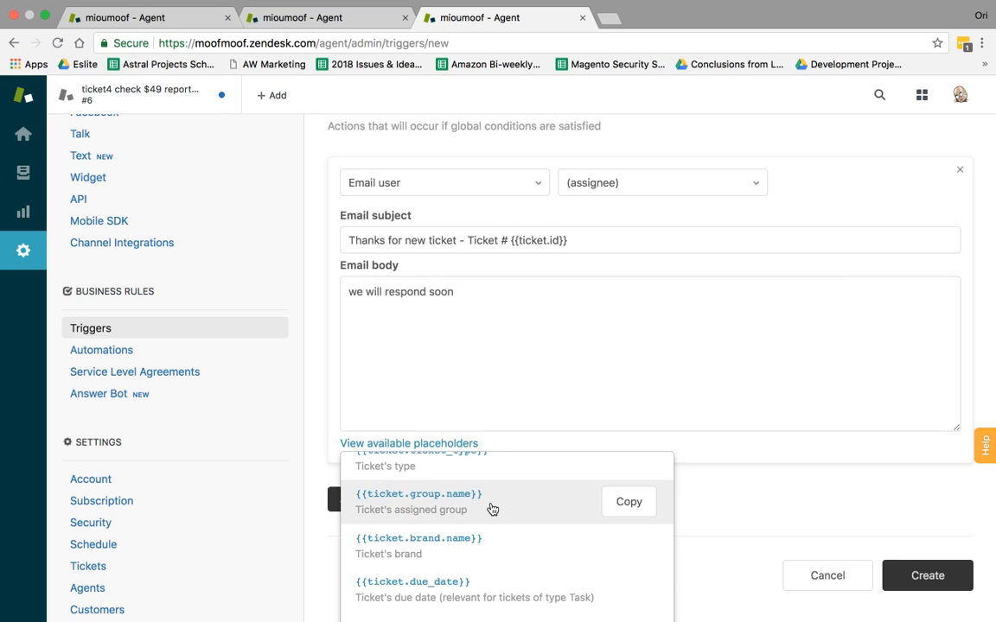
{"action": "left_click", "coordinate": [590, 338]}
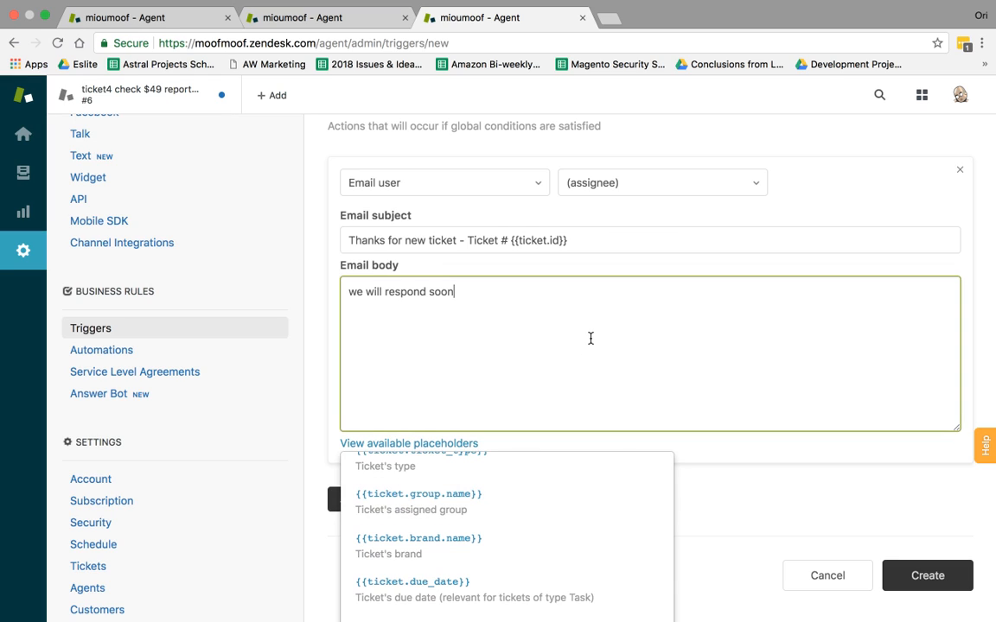
{"action": "left_click", "coordinate": [573, 441]}
{"action": "scroll", "coordinate": [766, 491], "scroll_direction": "up", "scroll_amount": 3}
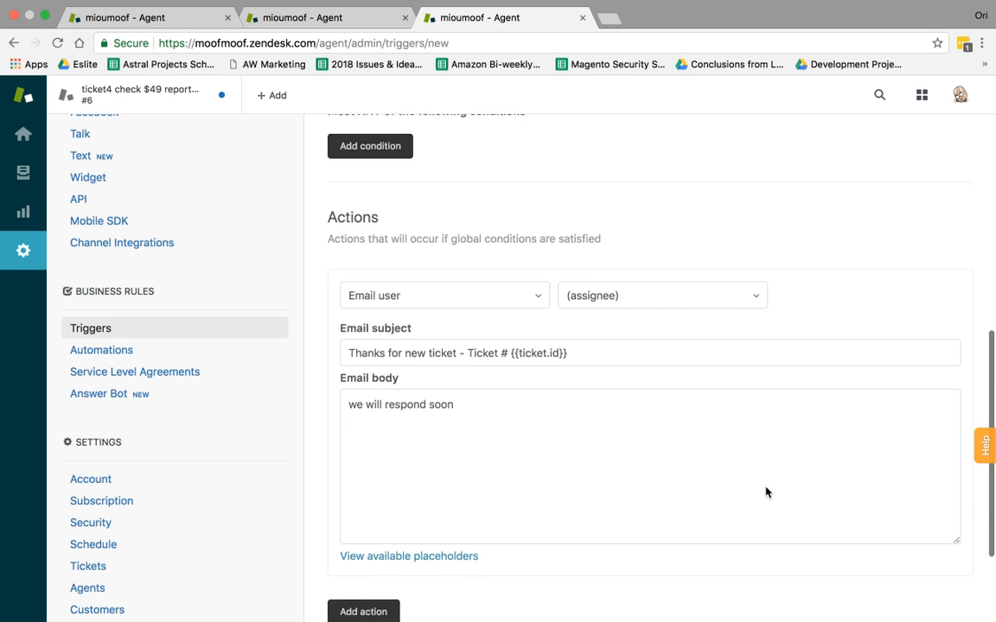
Step: Add a second action to the trigger: Email group, with Support as the recipient group
{"action": "scroll", "coordinate": [549, 475], "scroll_direction": "down", "scroll_amount": 3}
{"action": "left_click", "coordinate": [377, 498]}
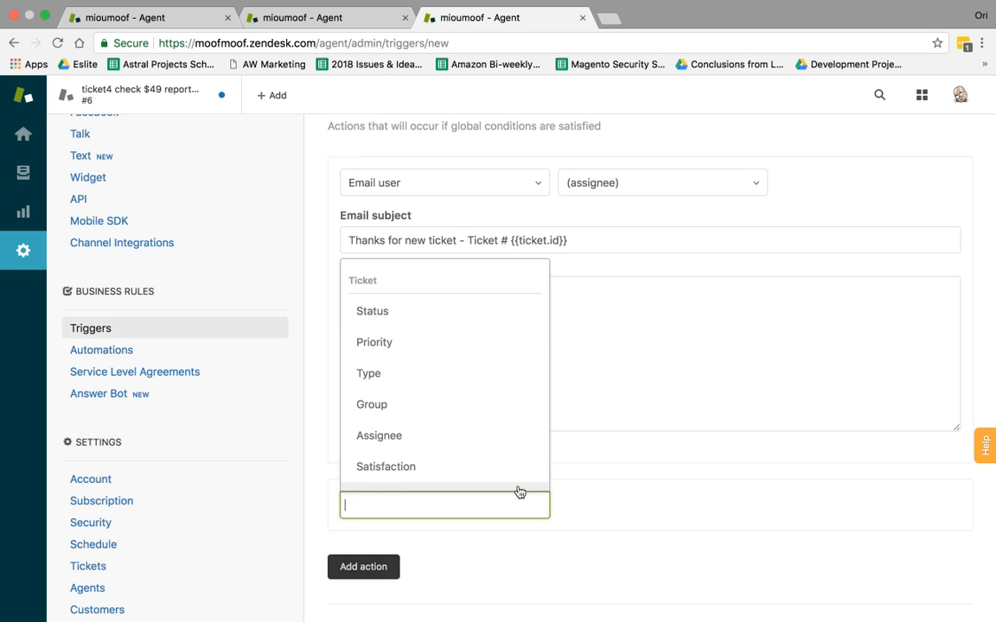
{"action": "scroll", "coordinate": [519, 492], "scroll_direction": "down", "scroll_amount": 10}
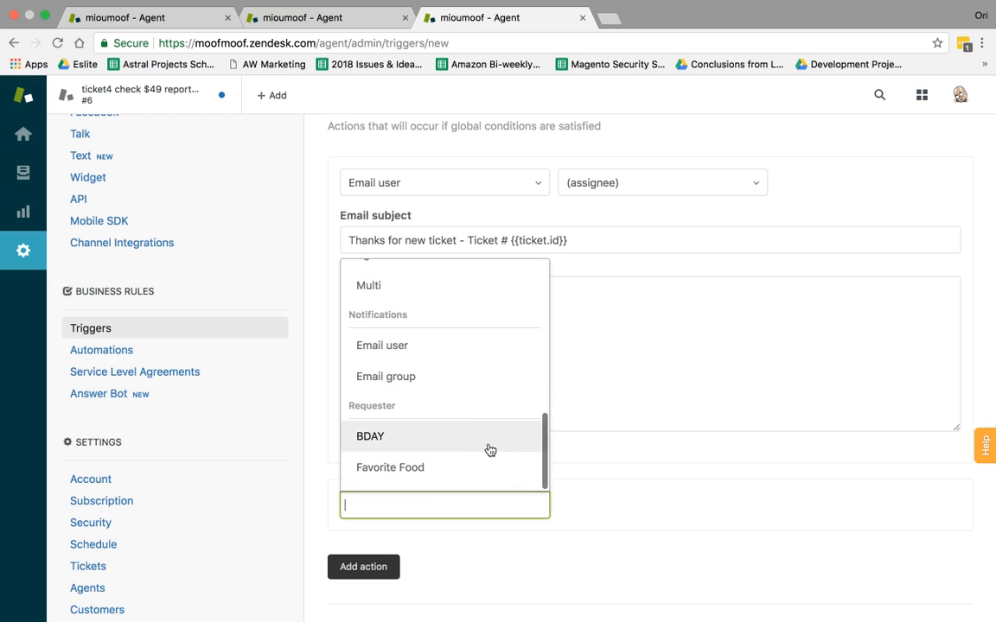
{"action": "left_click", "coordinate": [455, 379]}
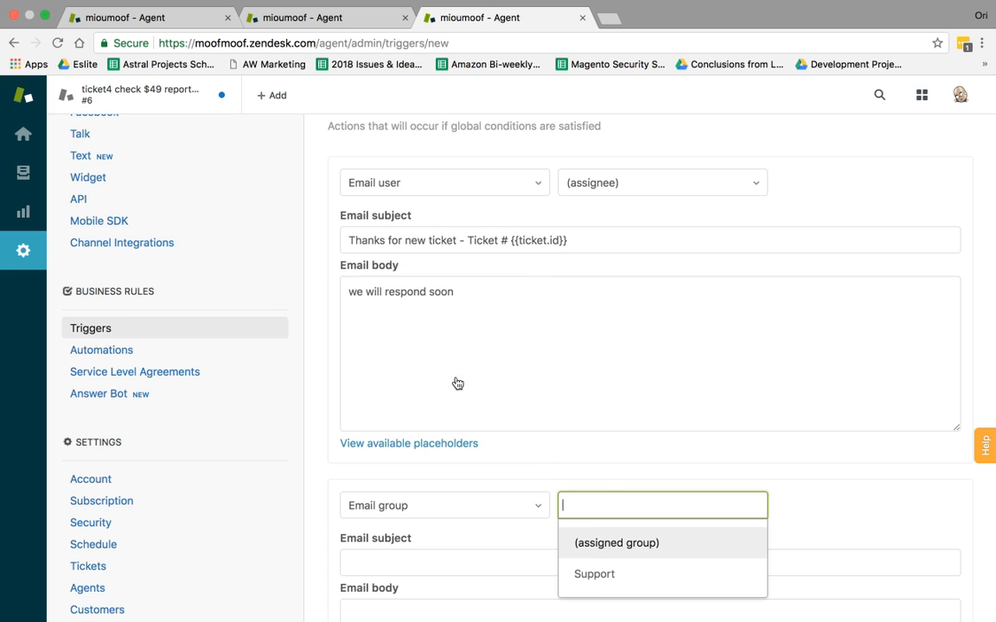
{"action": "left_click", "coordinate": [637, 581]}
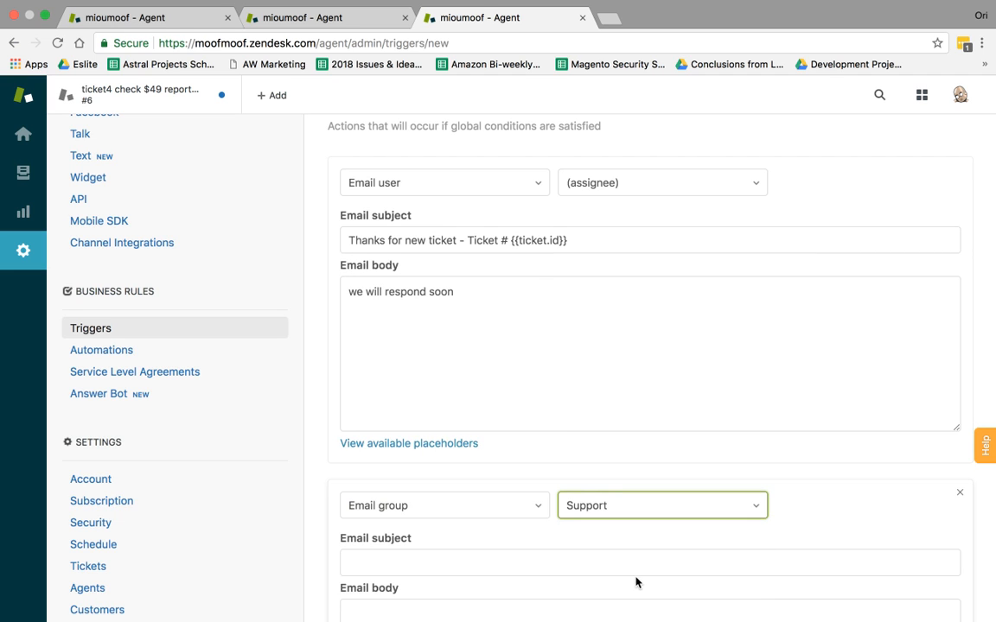
Step: Add a second condition under "Meet ALL" of the trigger: Priority Is Urgent
{"action": "scroll", "coordinate": [728, 455], "scroll_direction": "up", "scroll_amount": 5}
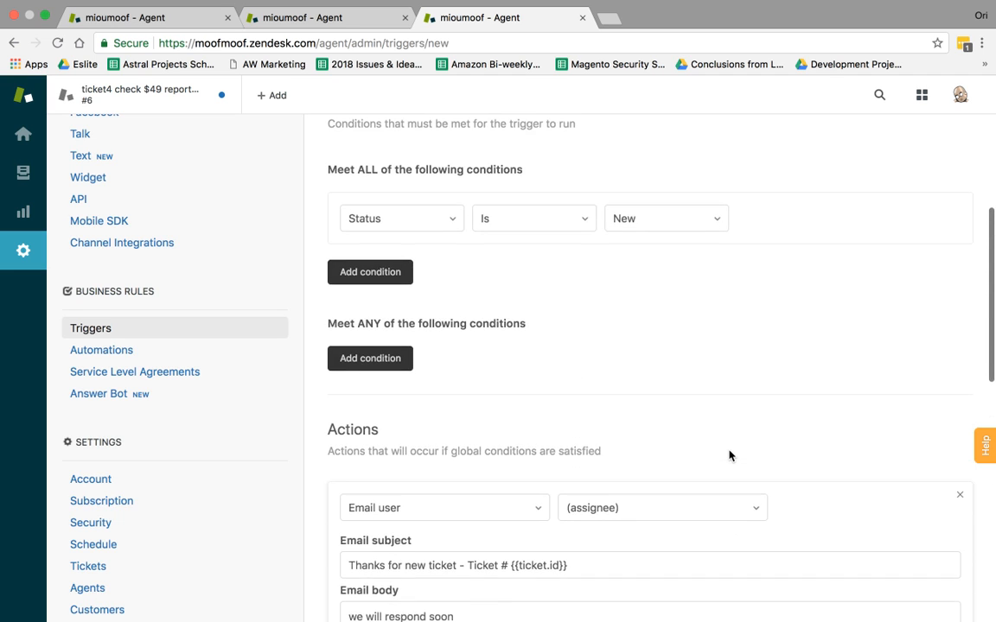
{"action": "scroll", "coordinate": [729, 455], "scroll_direction": "up", "scroll_amount": 4}
{"action": "scroll", "coordinate": [729, 455], "scroll_direction": "down", "scroll_amount": 2}
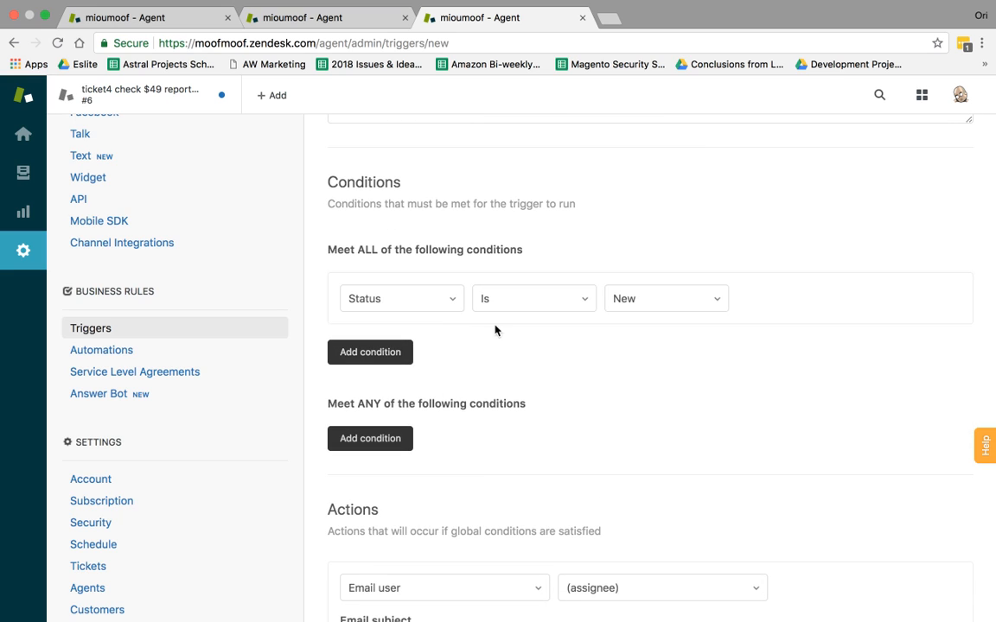
{"action": "left_click", "coordinate": [394, 352]}
{"action": "scroll", "coordinate": [456, 447], "scroll_direction": "down", "scroll_amount": 2}
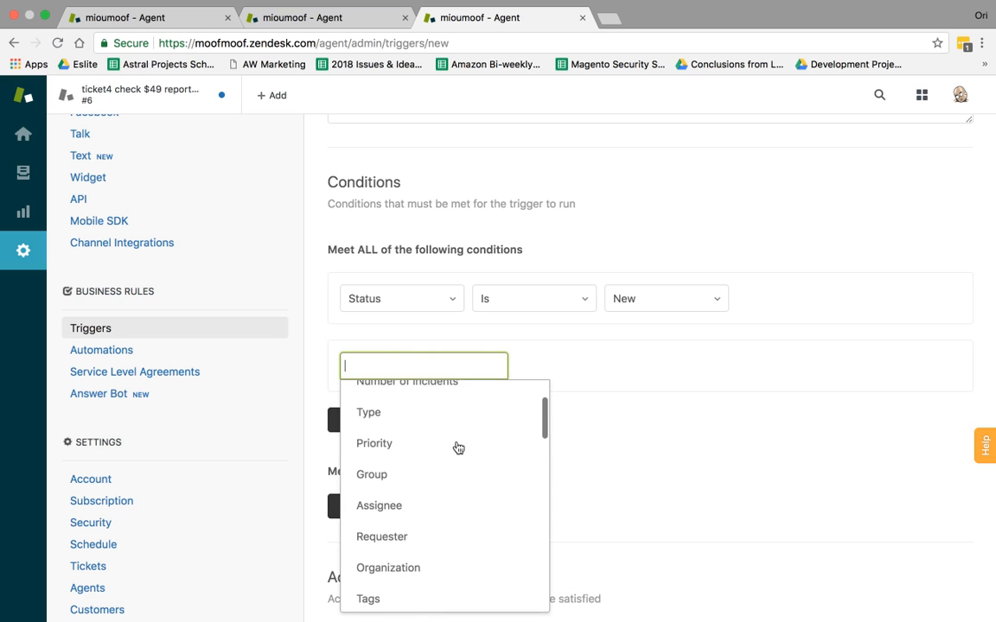
{"action": "left_click", "coordinate": [435, 443]}
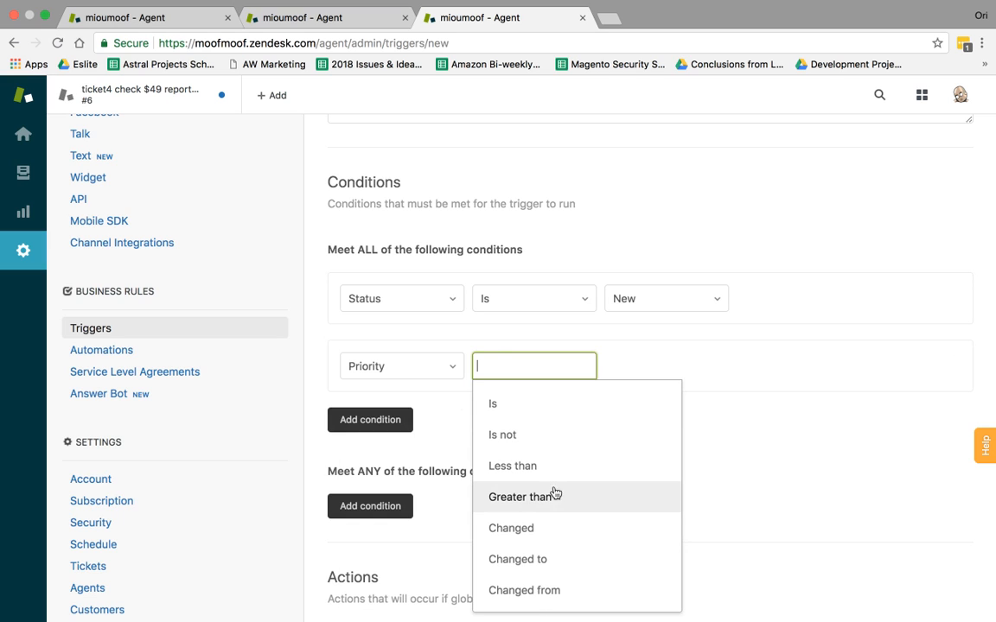
{"action": "left_click", "coordinate": [534, 411]}
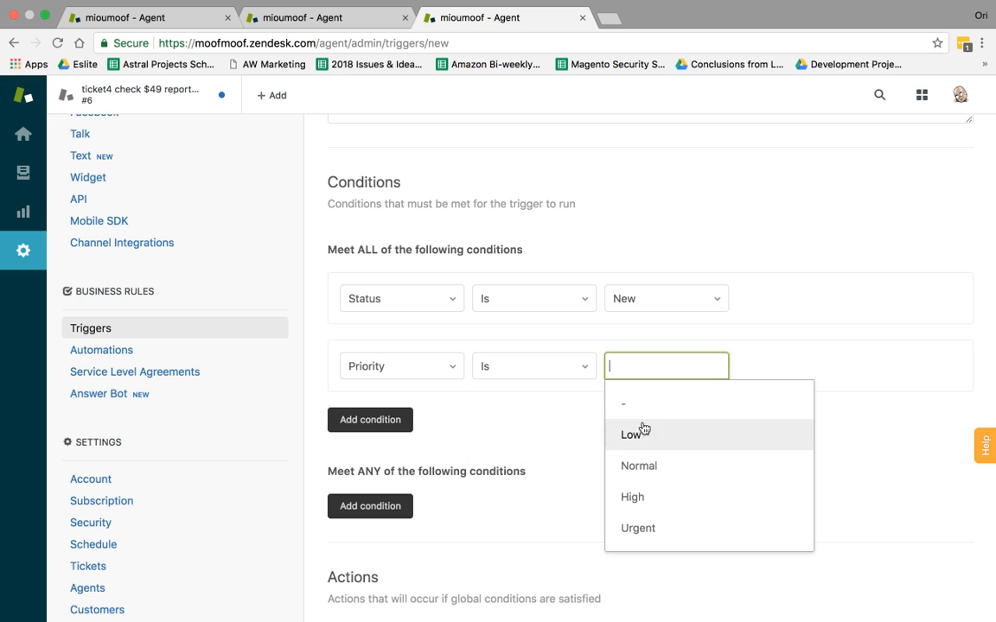
{"action": "left_click", "coordinate": [671, 529]}
Step: Add another blank action below the trigger's Email group action
{"action": "scroll", "coordinate": [731, 444], "scroll_direction": "down", "scroll_amount": 5}
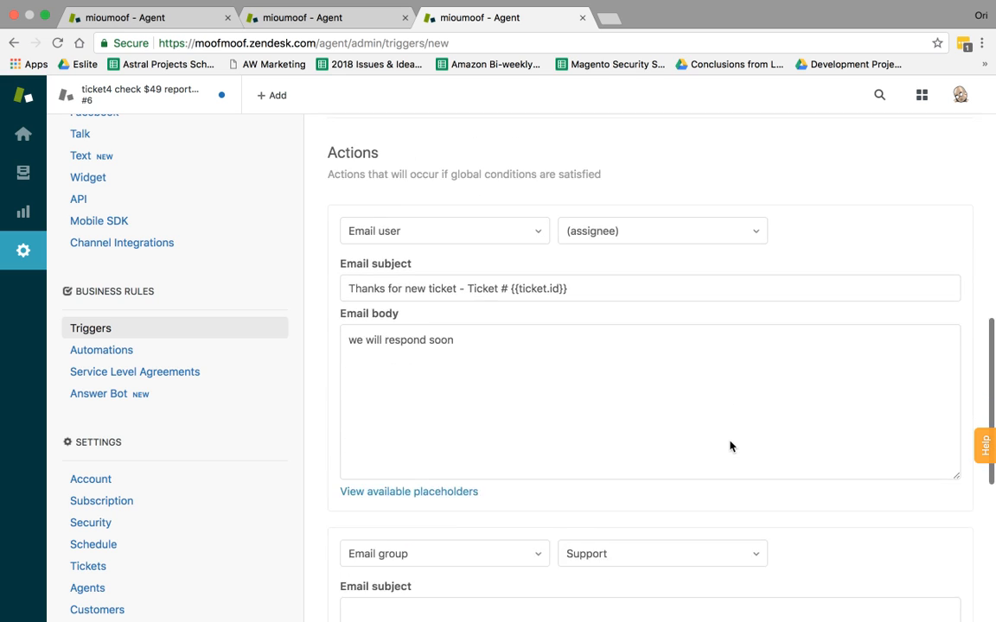
{"action": "scroll", "coordinate": [731, 444], "scroll_direction": "down", "scroll_amount": 3}
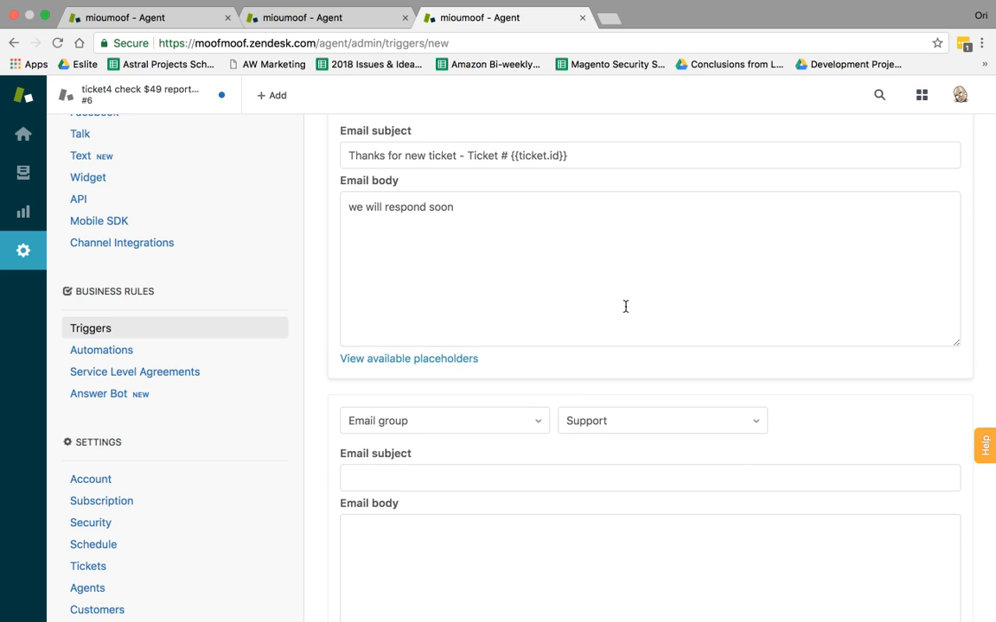
{"action": "scroll", "coordinate": [674, 476], "scroll_direction": "down", "scroll_amount": 5}
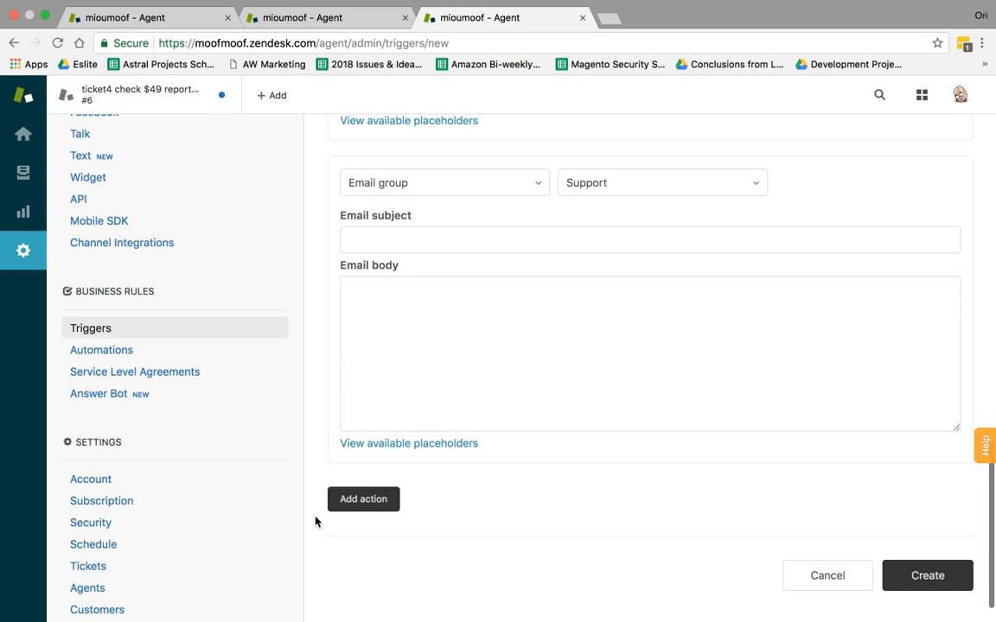
{"action": "left_click", "coordinate": [350, 503]}
{"action": "scroll", "coordinate": [435, 515], "scroll_direction": "down", "scroll_amount": 2}
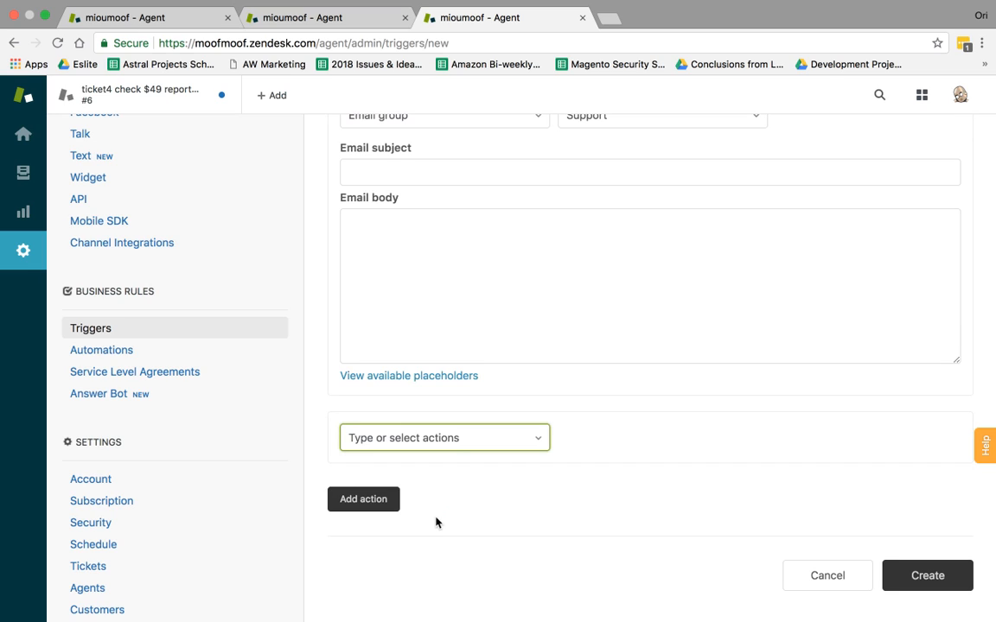
{"action": "left_click", "coordinate": [500, 512]}
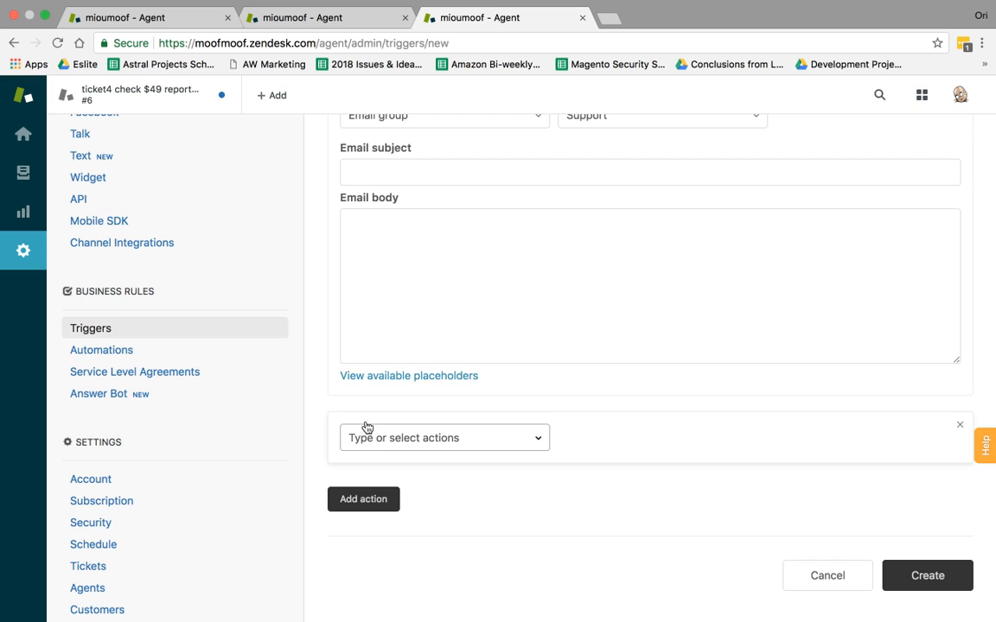
Step: Start a new automation and choose Ticket: Hours since open as its first "Meet all" condition
{"action": "left_click", "coordinate": [146, 353]}
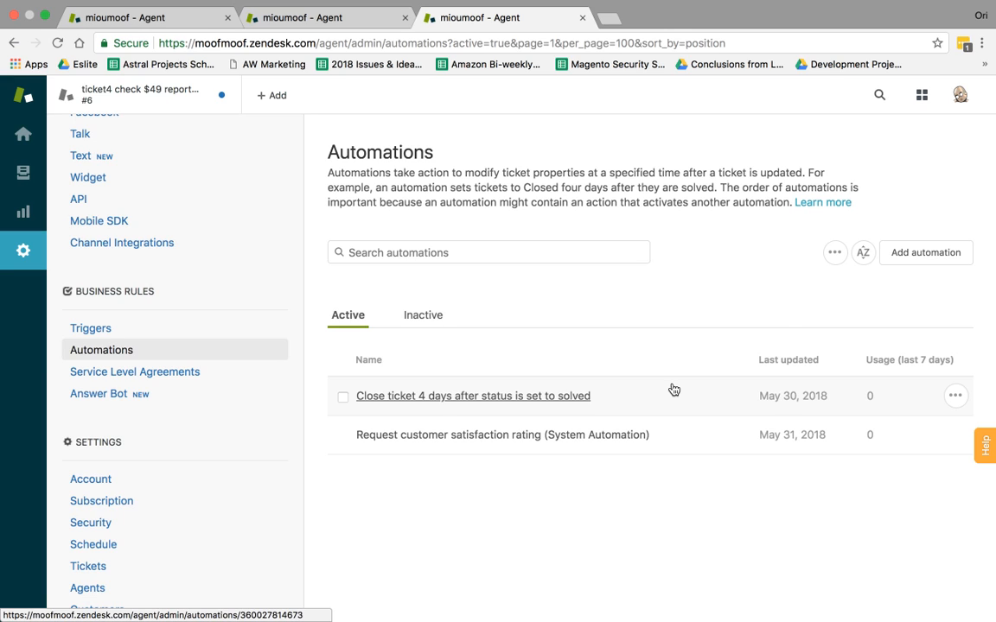
{"action": "left_click", "coordinate": [936, 256]}
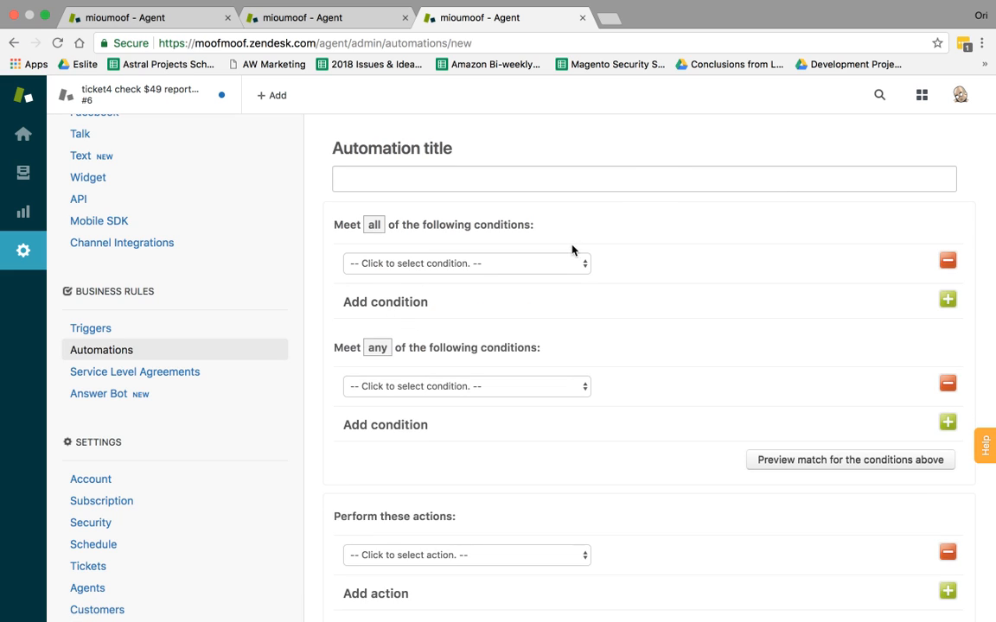
{"action": "left_click", "coordinate": [498, 262]}
{"action": "scroll", "coordinate": [527, 498], "scroll_direction": "down", "scroll_amount": 1}
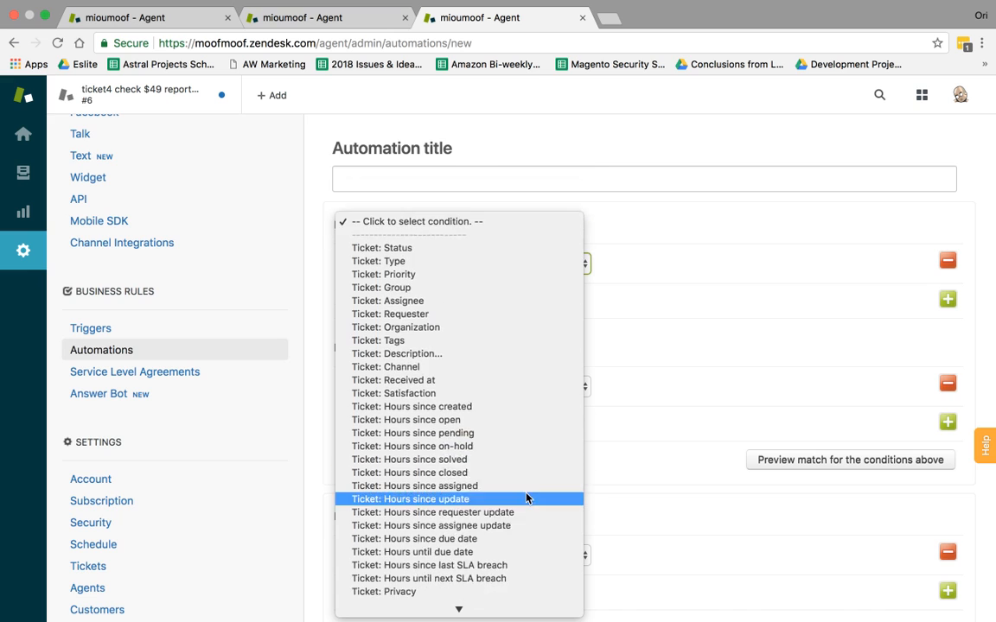
{"action": "scroll", "coordinate": [526, 498], "scroll_direction": "down", "scroll_amount": 3}
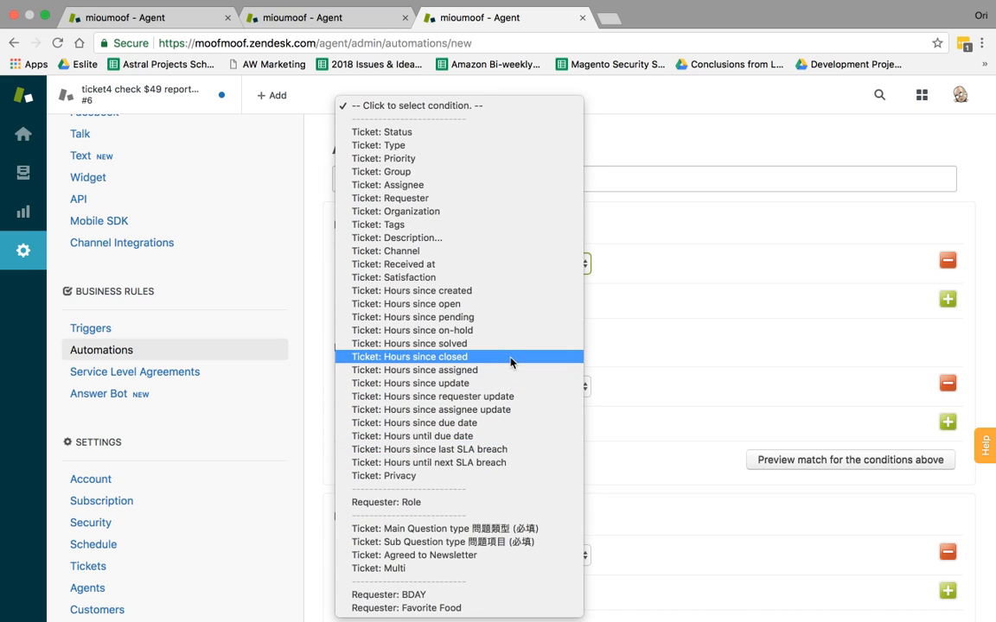
{"action": "left_click", "coordinate": [516, 304]}
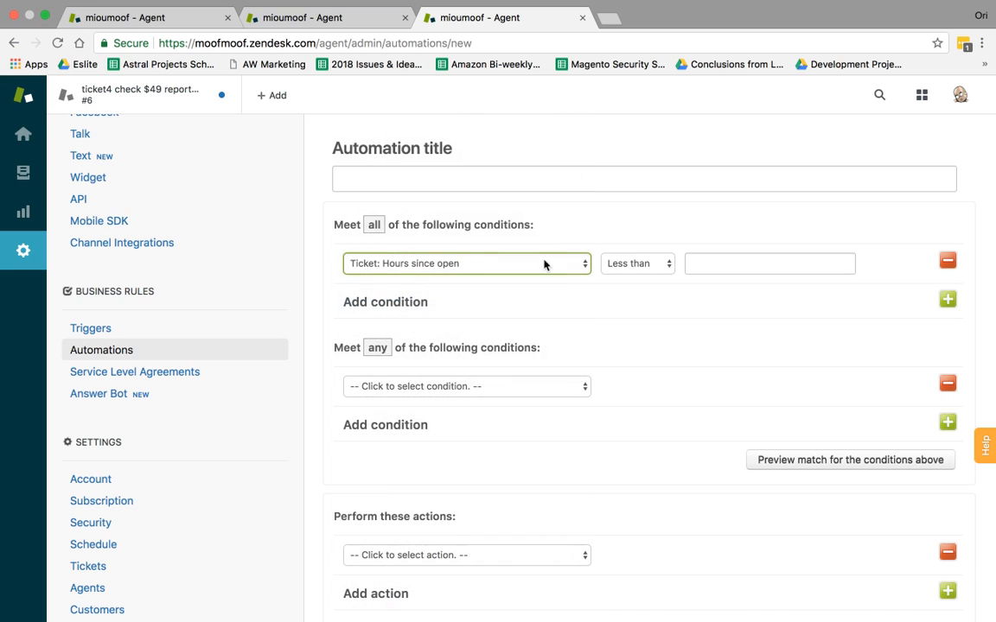
Step: Set the hours-since-open condition to Greater than 500
{"action": "left_click", "coordinate": [667, 265]}
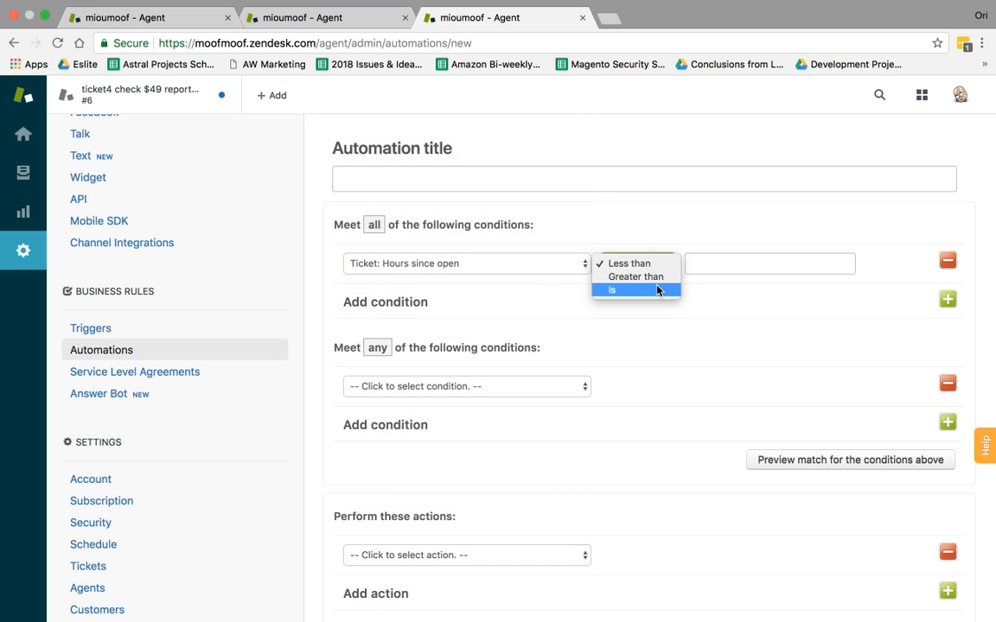
{"action": "left_click", "coordinate": [662, 277]}
{"action": "left_click", "coordinate": [715, 268]}
{"action": "type", "text": "500"}
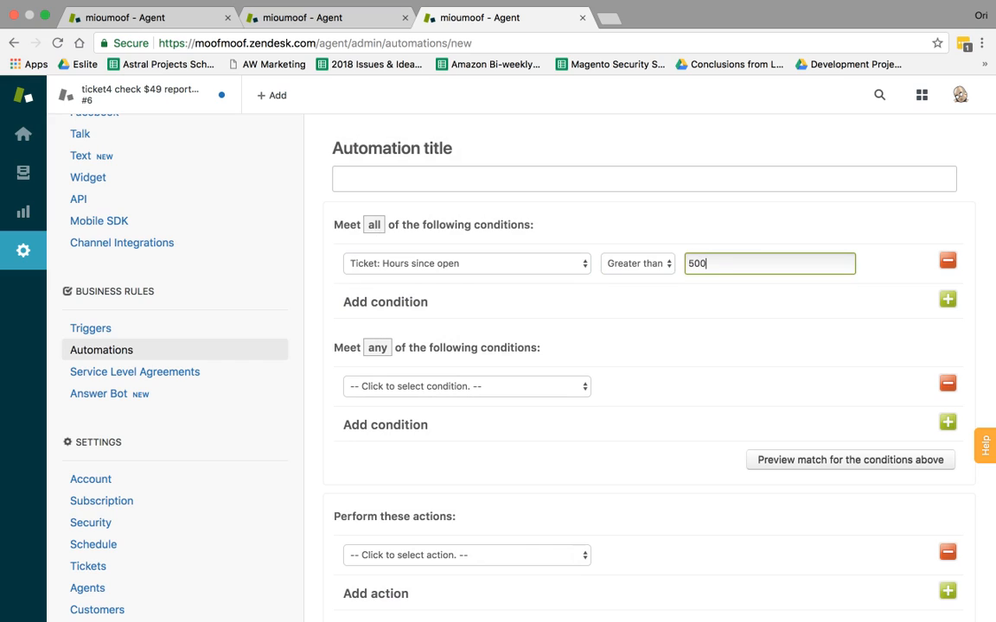
{"action": "left_click", "coordinate": [688, 297]}
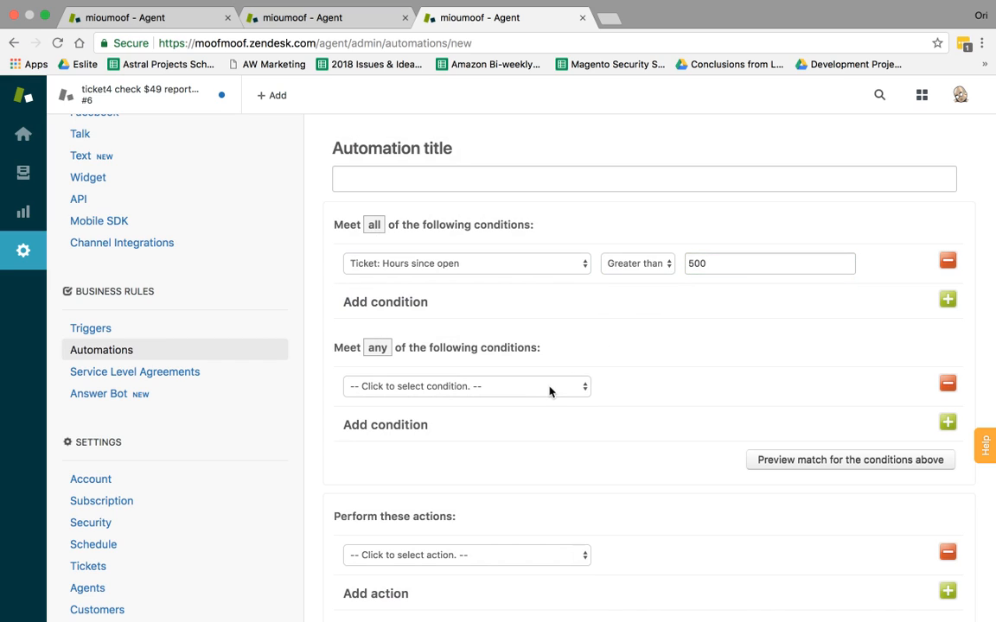
Step: Add a second "Meet all" condition to the automation: Ticket: Status Is not Solved
{"action": "left_click", "coordinate": [948, 299]}
{"action": "left_click_drag", "start_coordinate": [351, 223], "coordinate": [519, 224]}
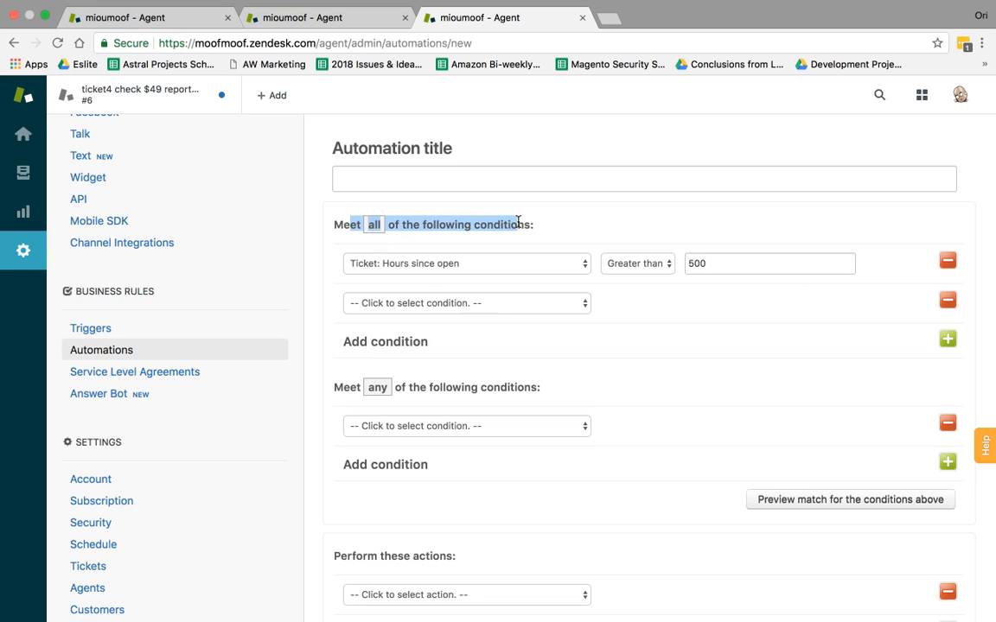
{"action": "left_click", "coordinate": [517, 224]}
{"action": "left_click", "coordinate": [493, 302]}
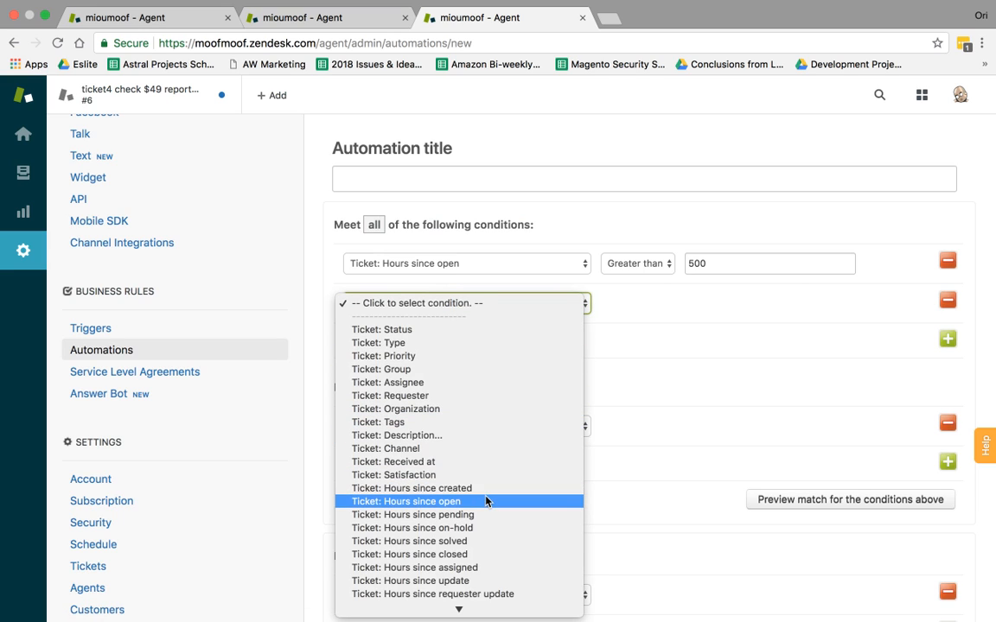
{"action": "left_click", "coordinate": [480, 335]}
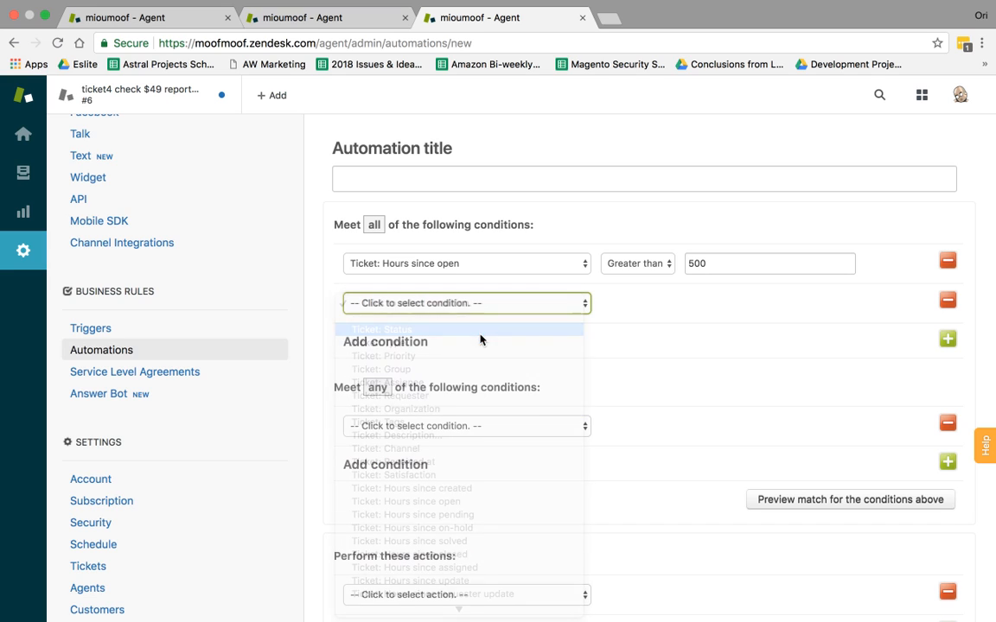
{"action": "left_click", "coordinate": [630, 306]}
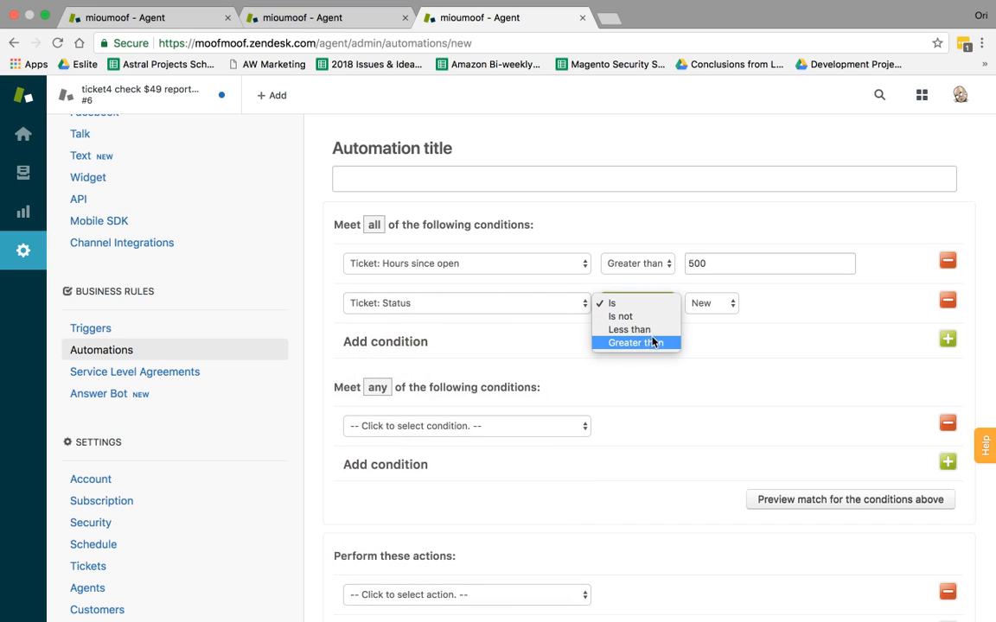
{"action": "left_click", "coordinate": [621, 316]}
{"action": "left_click", "coordinate": [722, 306]}
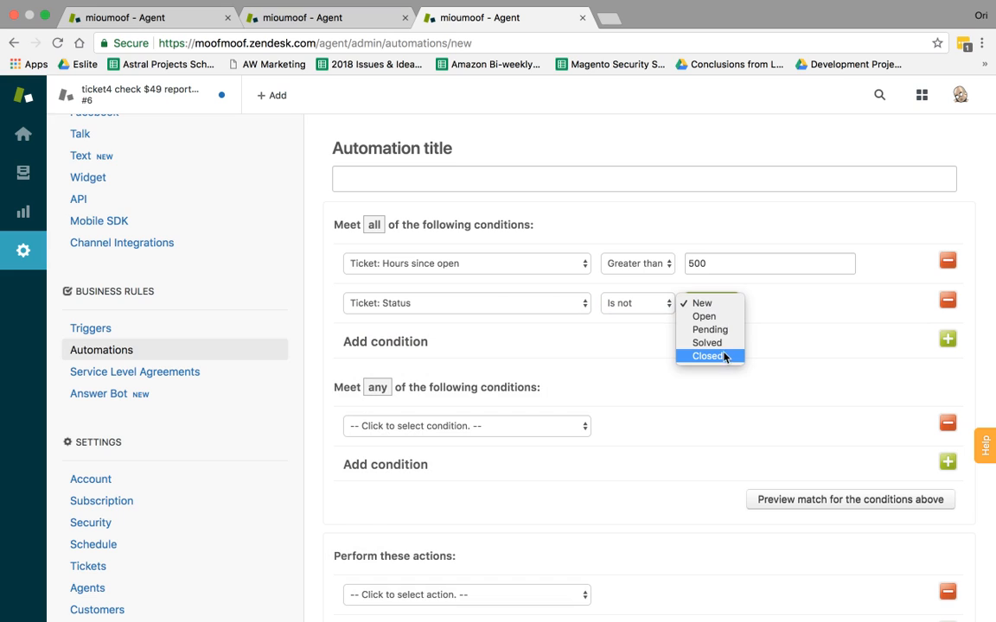
{"action": "left_click", "coordinate": [718, 343]}
Step: Set the automation's action to Notifications: Email group for the assigned group
{"action": "scroll", "coordinate": [703, 380], "scroll_direction": "down", "scroll_amount": 3}
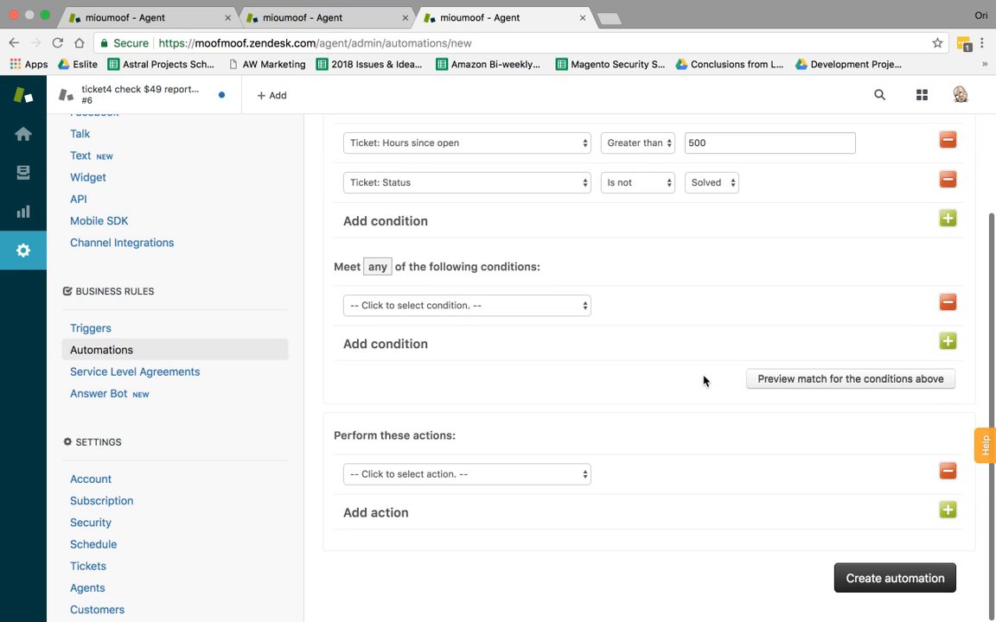
{"action": "left_click", "coordinate": [566, 474]}
{"action": "scroll", "coordinate": [553, 553], "scroll_direction": "down", "scroll_amount": 5}
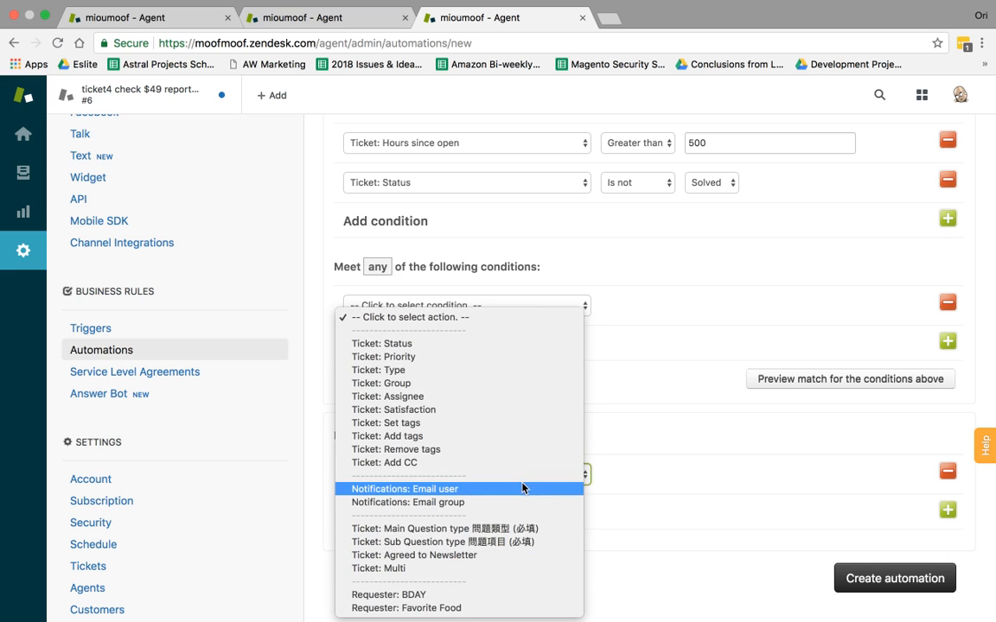
{"action": "left_click", "coordinate": [499, 501]}
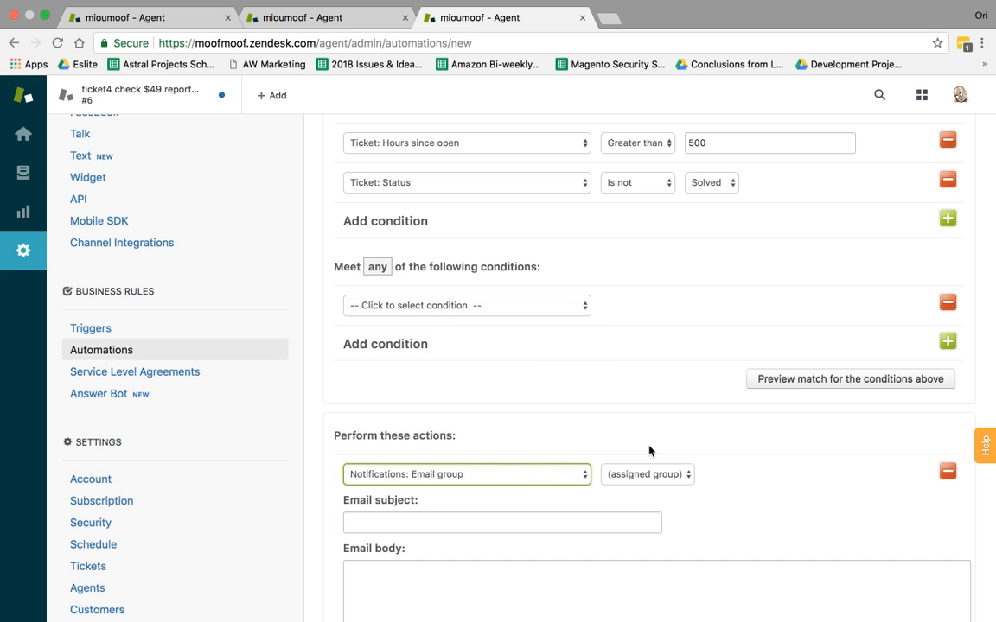
Step: Enter "TAKE CARE ...." as the email subject of the automation's Email group action
{"action": "left_click", "coordinate": [609, 524]}
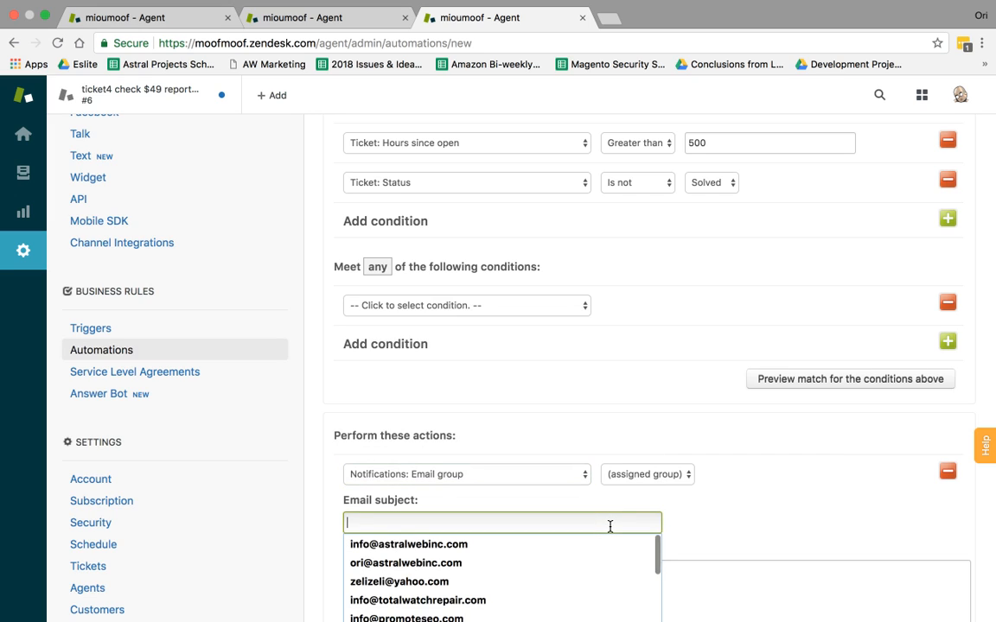
{"action": "type", "text": "TAKE CARE"}
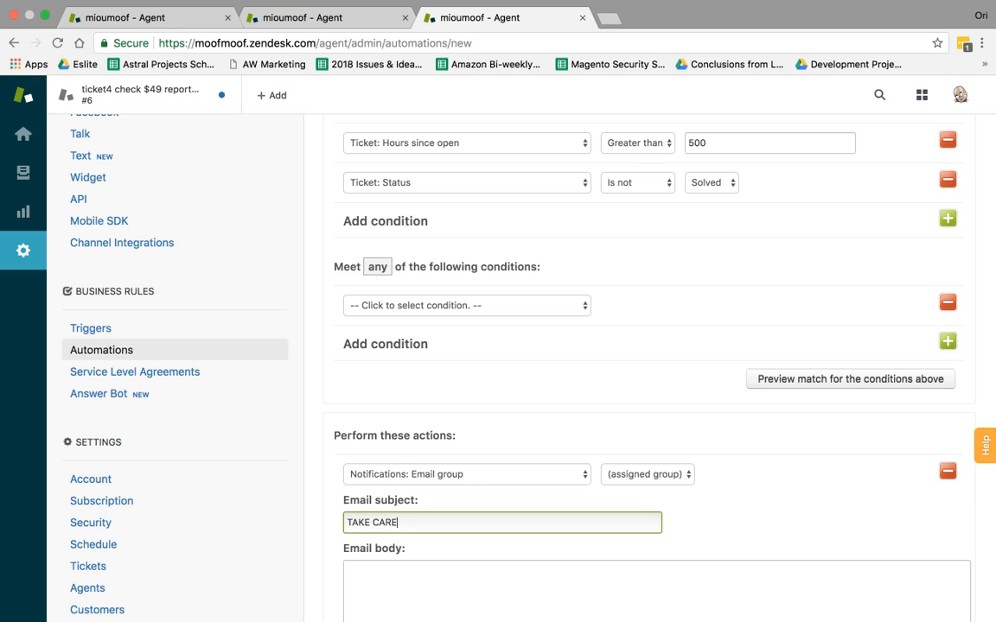
{"action": "type", "text": " . ..."}
{"action": "left_click", "coordinate": [647, 421]}
{"action": "scroll", "coordinate": [648, 417], "scroll_direction": "down", "scroll_amount": 5}
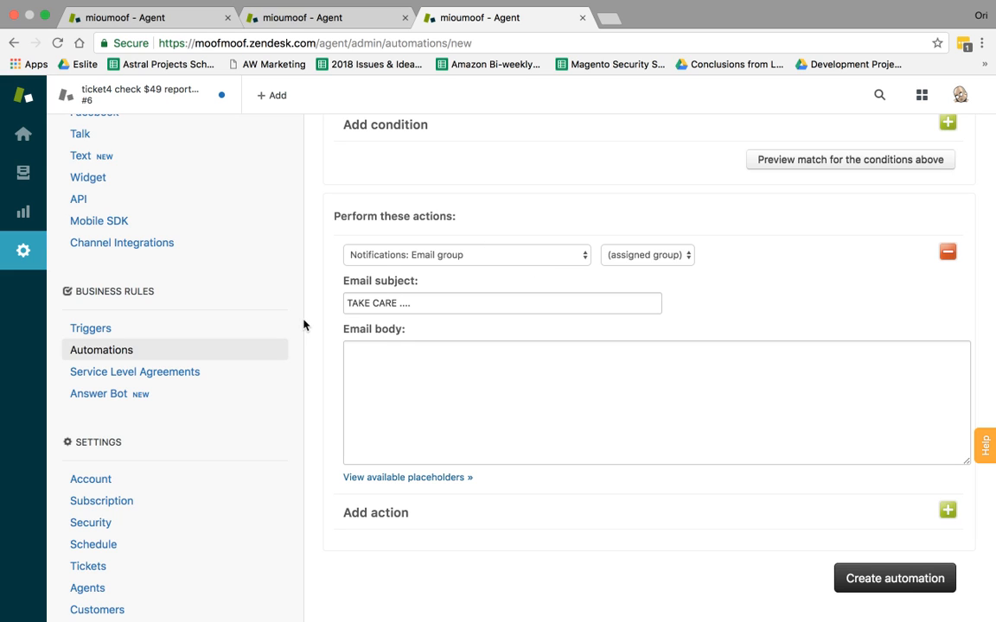
Step: Open the Zendesk Marketplace and browse the apps, categories and pricing in its Apps Directory
{"action": "scroll", "coordinate": [251, 328], "scroll_direction": "up", "scroll_amount": 10}
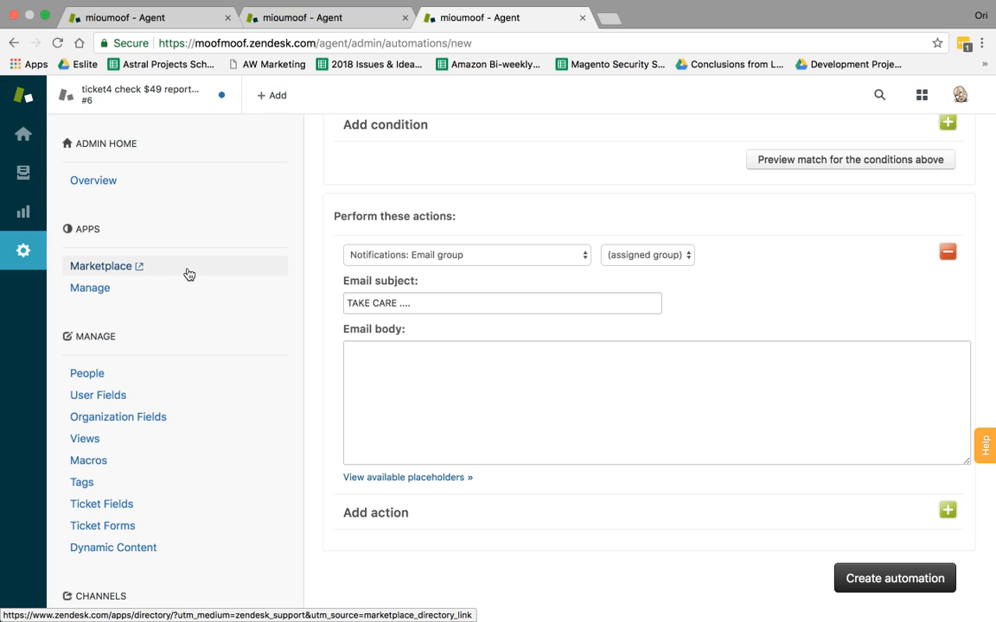
{"action": "left_click", "coordinate": [136, 273]}
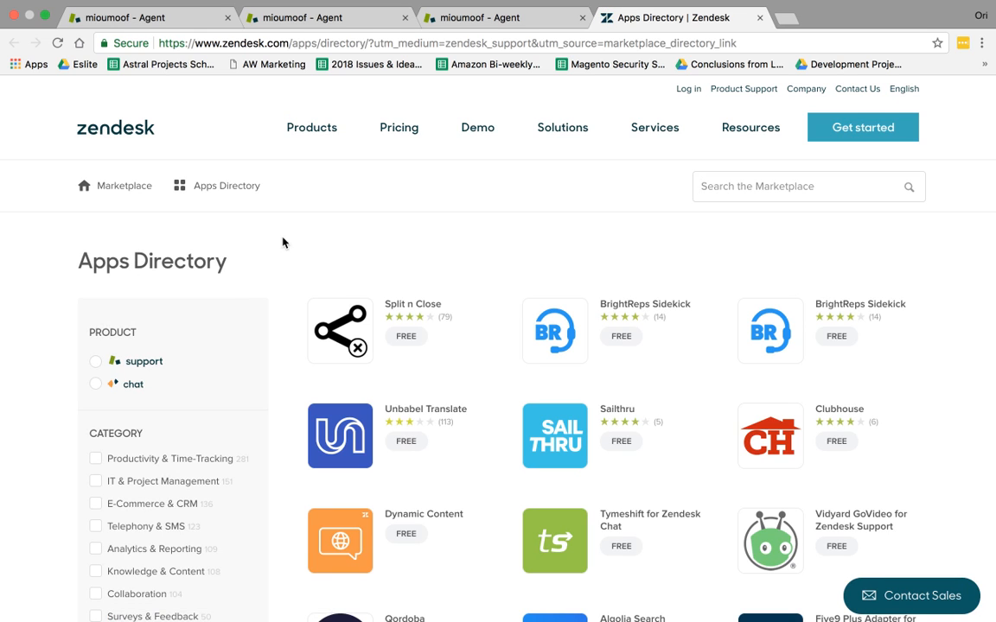
{"action": "scroll", "coordinate": [470, 391], "scroll_direction": "down", "scroll_amount": 3}
{"action": "scroll", "coordinate": [469, 391], "scroll_direction": "down", "scroll_amount": 2}
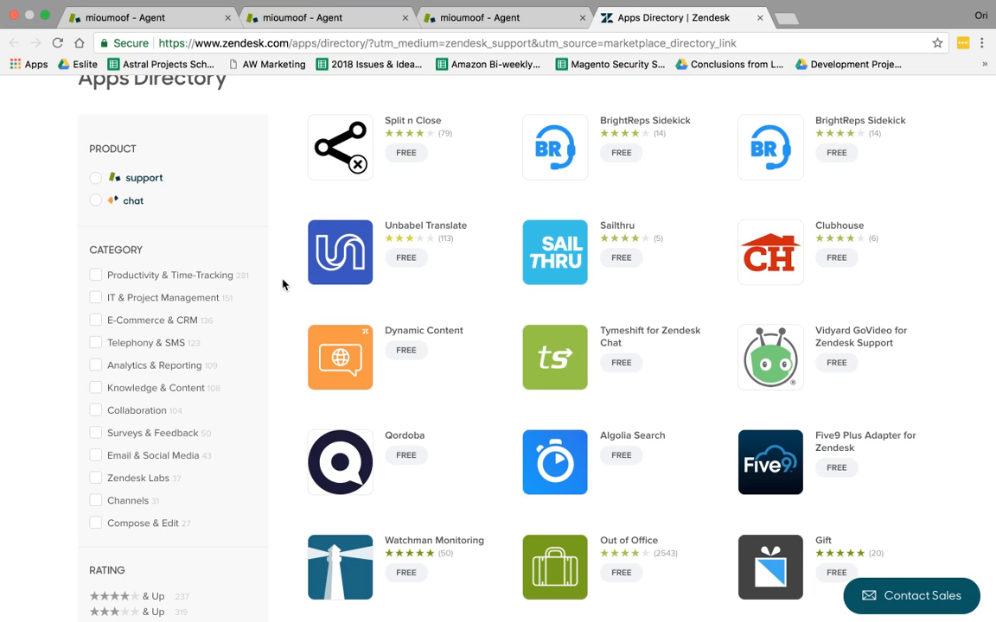
{"action": "scroll", "coordinate": [519, 373], "scroll_direction": "down", "scroll_amount": 6}
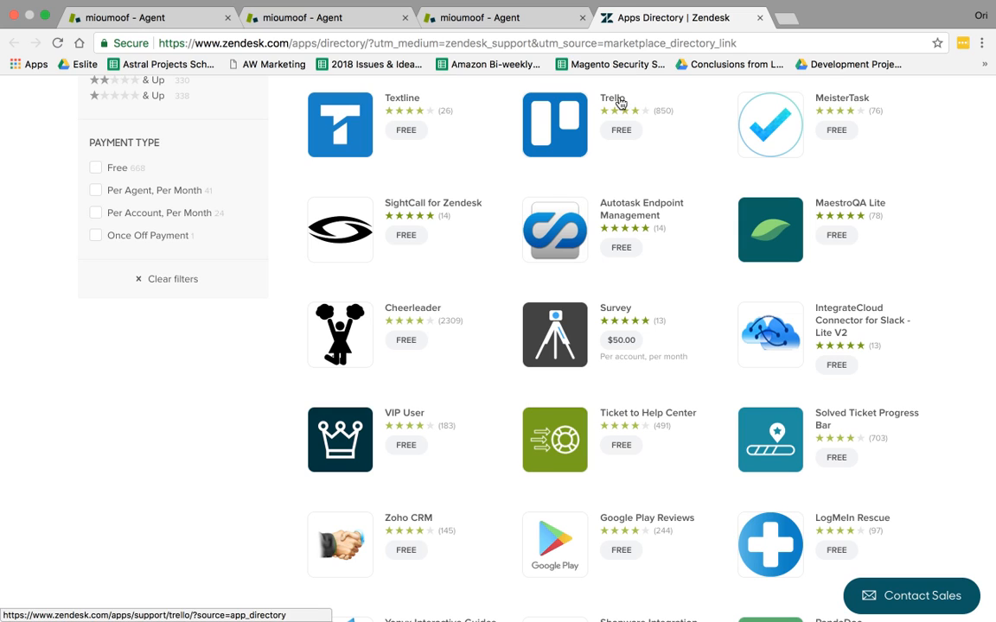
{"action": "scroll", "coordinate": [549, 384], "scroll_direction": "down", "scroll_amount": 5}
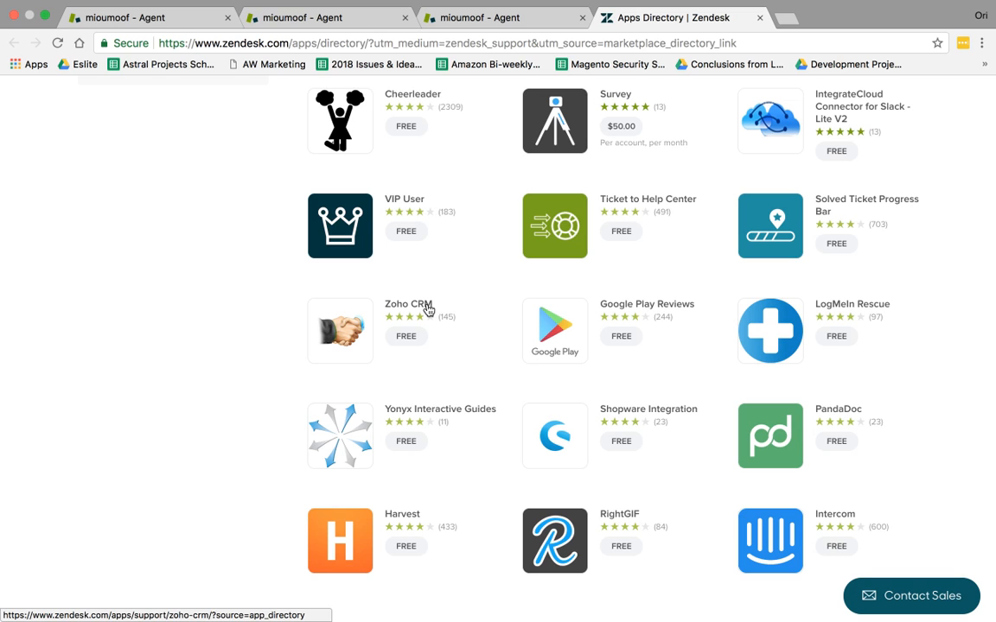
{"action": "scroll", "coordinate": [427, 311], "scroll_direction": "down", "scroll_amount": 5}
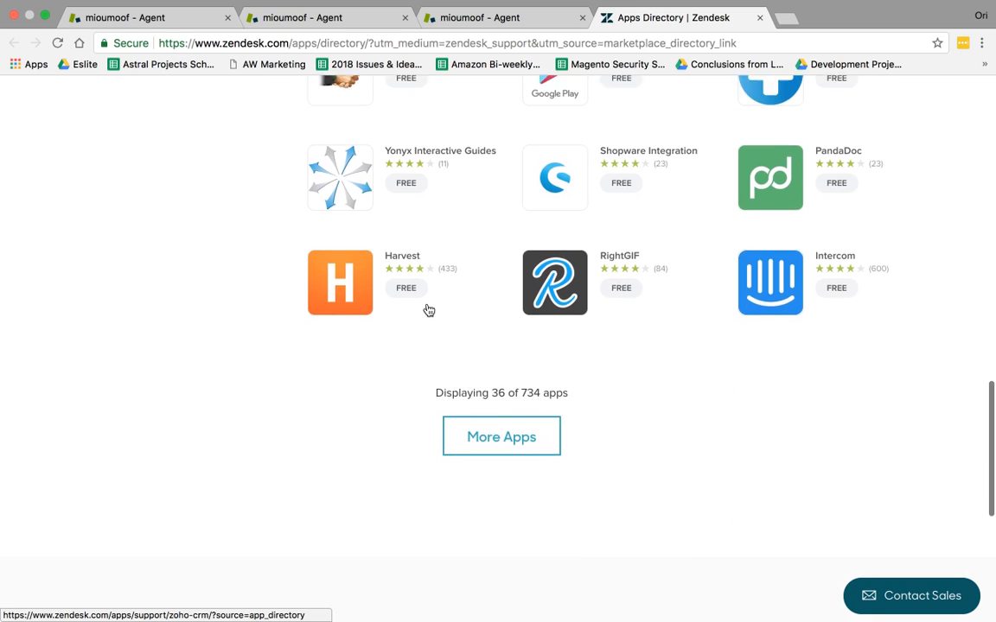
{"action": "scroll", "coordinate": [533, 277], "scroll_direction": "up", "scroll_amount": 15}
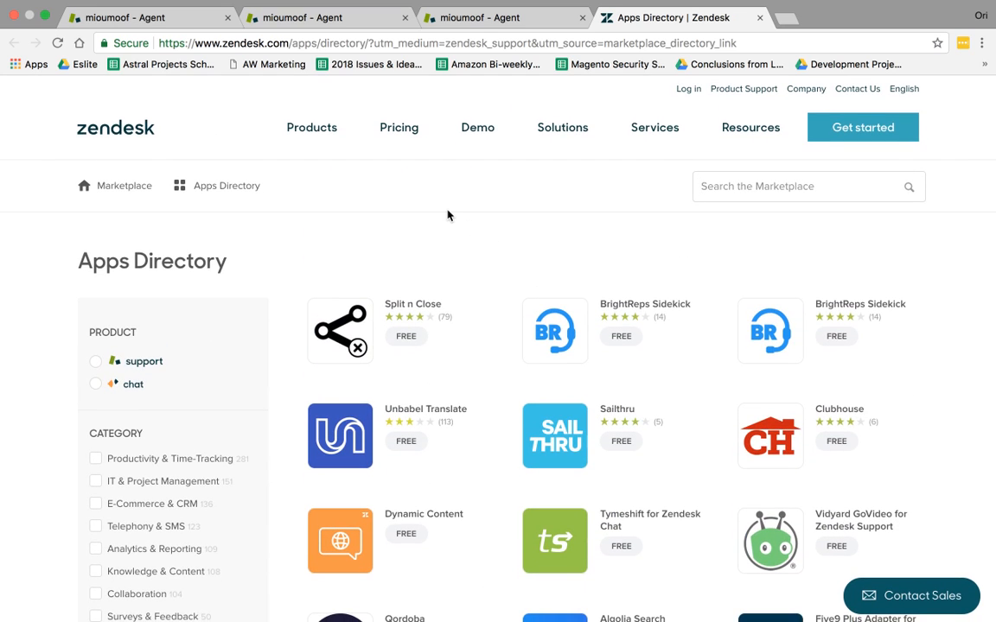
Step: Return to the Zendesk agent interface, refresh the ticket views and show All unsolved tickets
{"action": "left_click", "coordinate": [460, 17]}
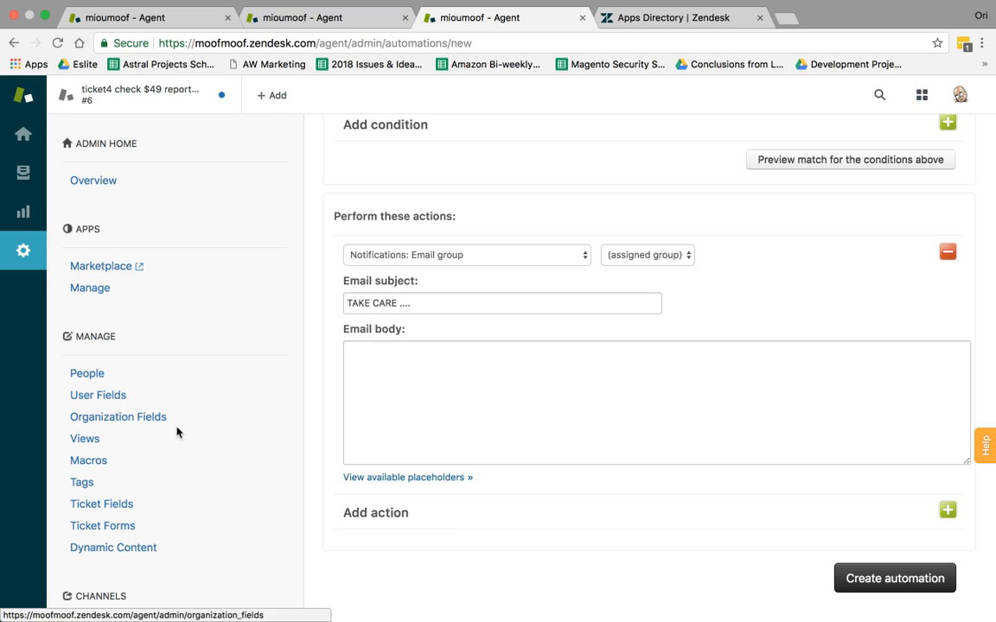
{"action": "left_click", "coordinate": [27, 174]}
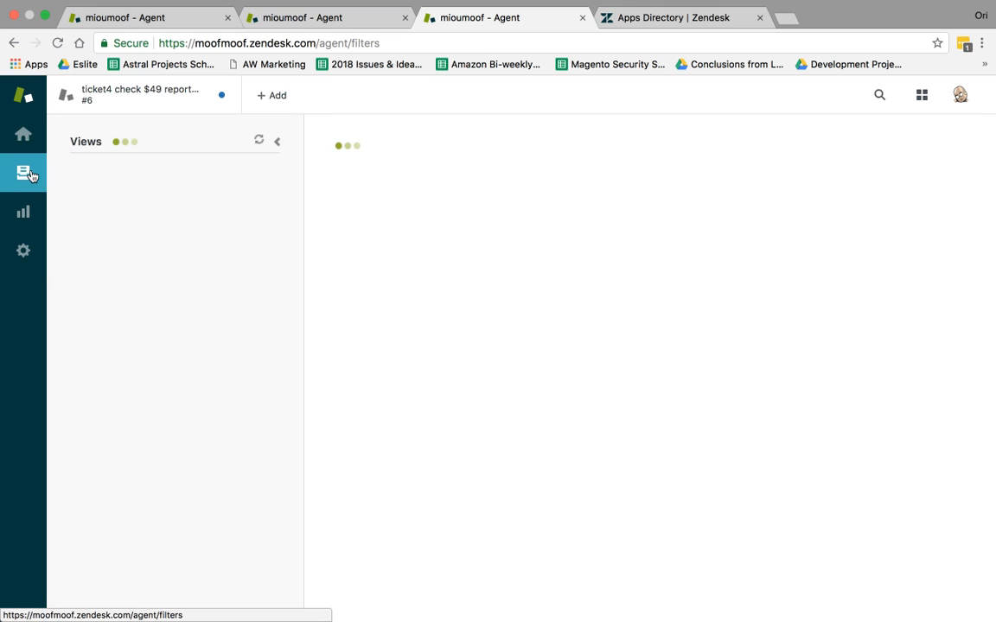
{"action": "left_click", "coordinate": [259, 143]}
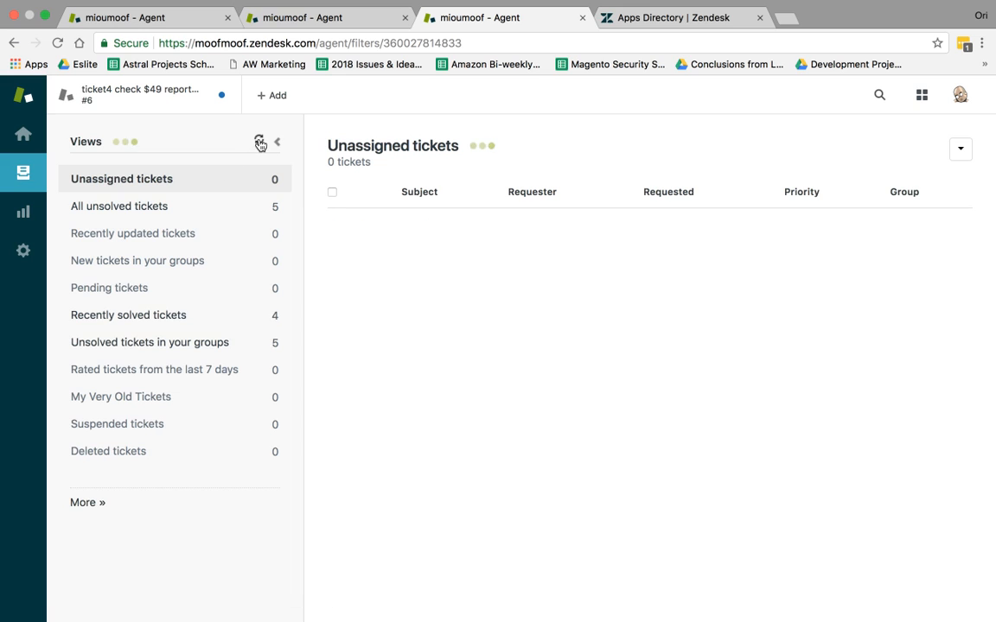
{"action": "left_click", "coordinate": [241, 210]}
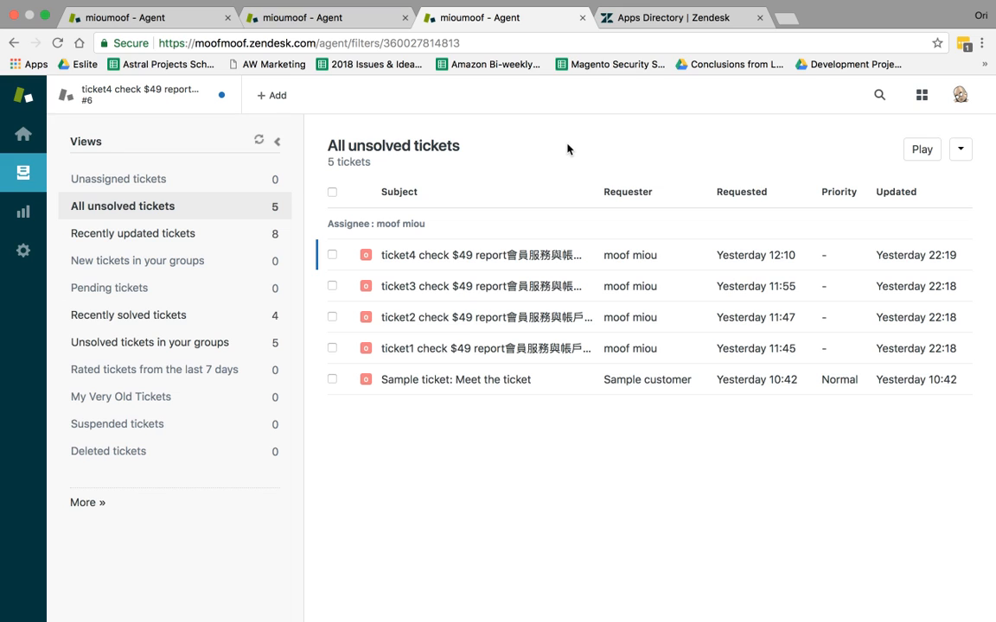
Step: Open the "ticket4 check $49 report" ticket and look at its available assignees without changing the assignment
{"action": "left_click", "coordinate": [509, 255]}
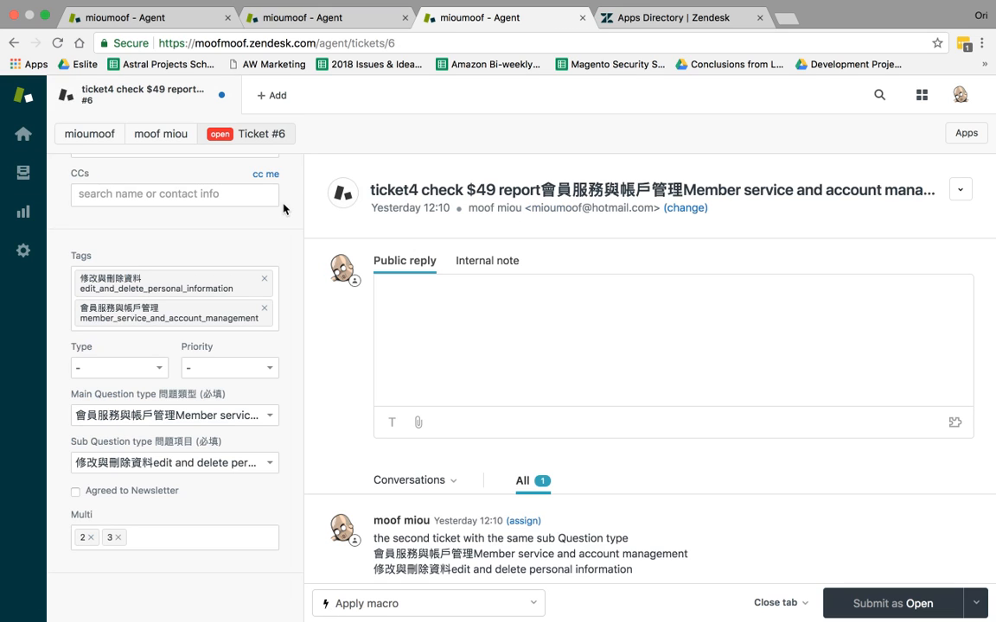
{"action": "scroll", "coordinate": [275, 234], "scroll_direction": "up", "scroll_amount": 1}
{"action": "left_click", "coordinate": [201, 199]}
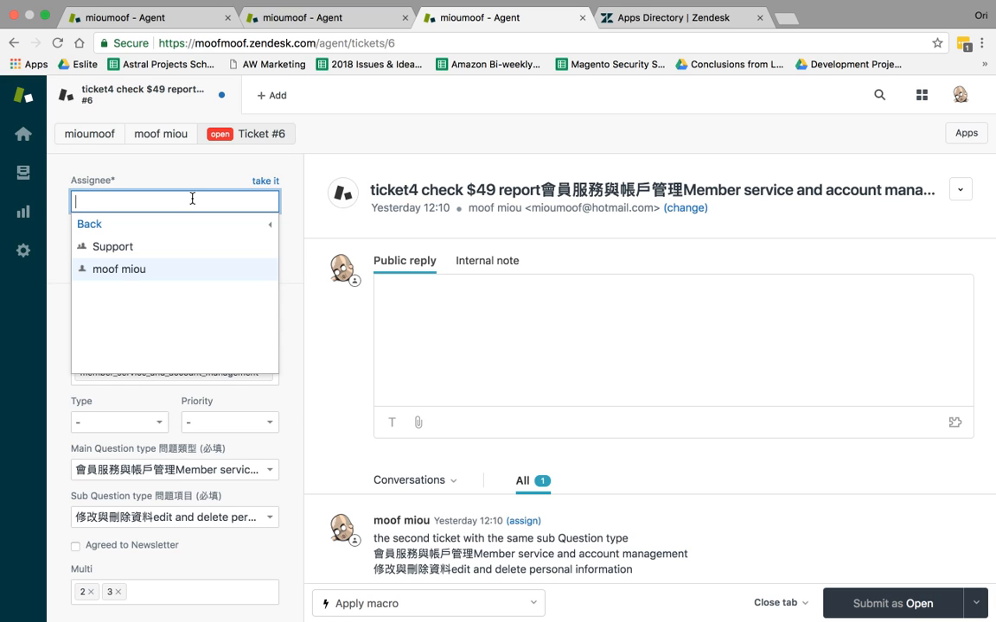
{"action": "left_click", "coordinate": [204, 203]}
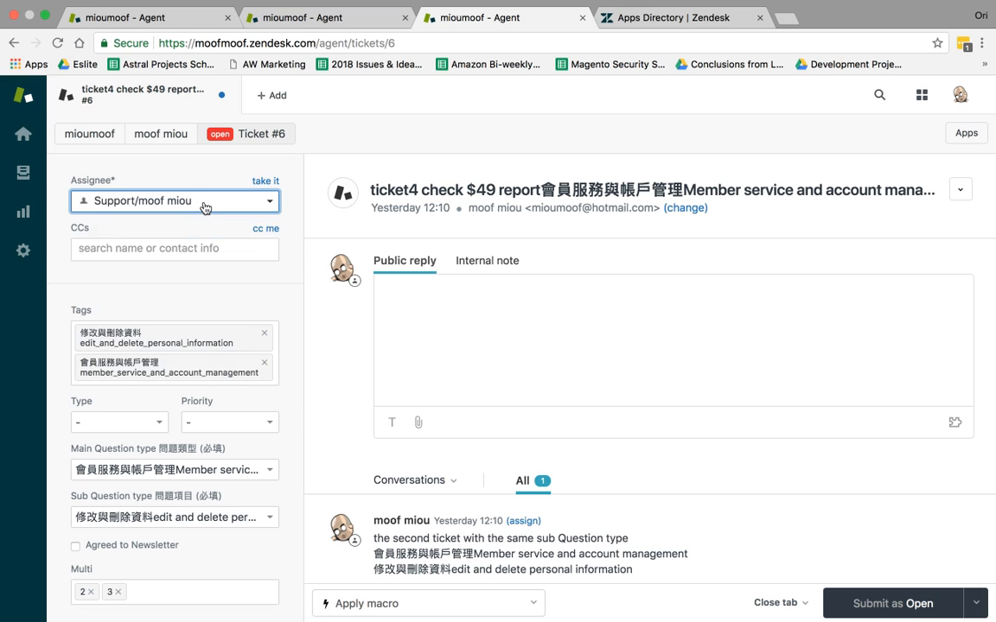
Step: Go back to the All unsolved tickets view, and open the Reporting overview
{"action": "left_click", "coordinate": [23, 172]}
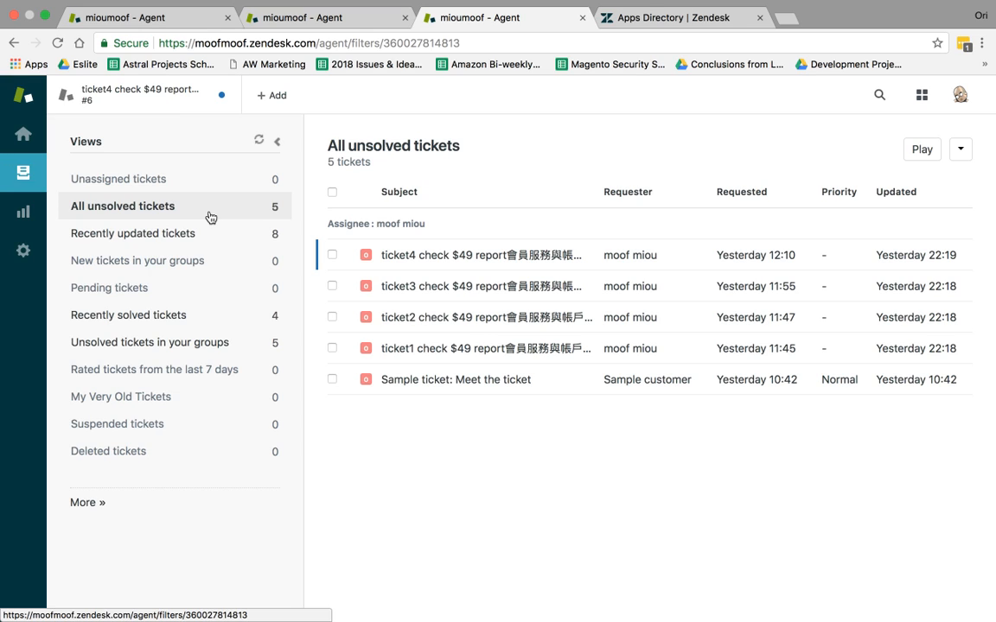
{"action": "left_click", "coordinate": [25, 219]}
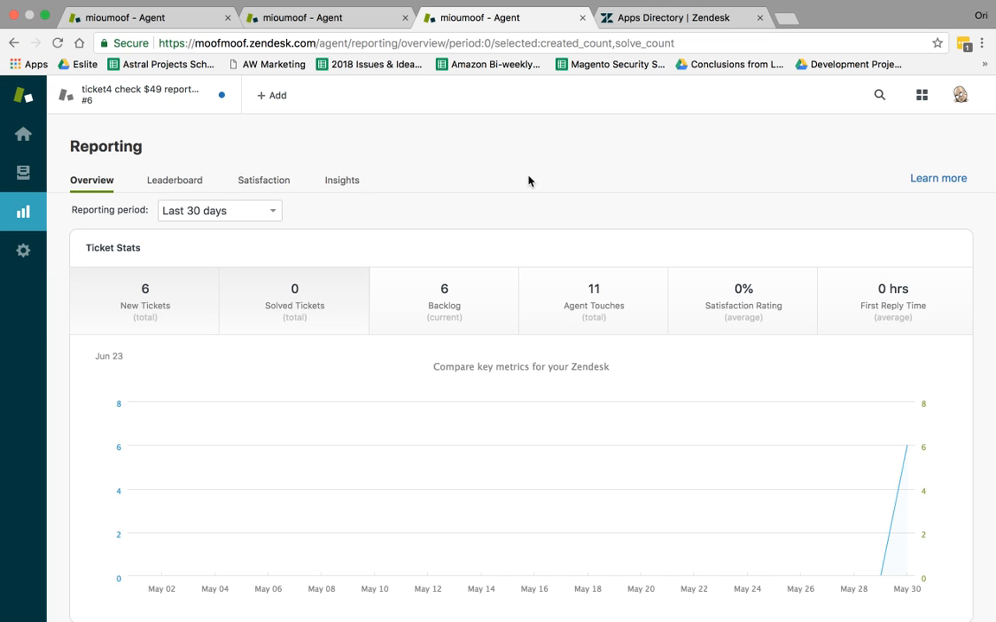
{"action": "key", "text": "ctrl+Right"}
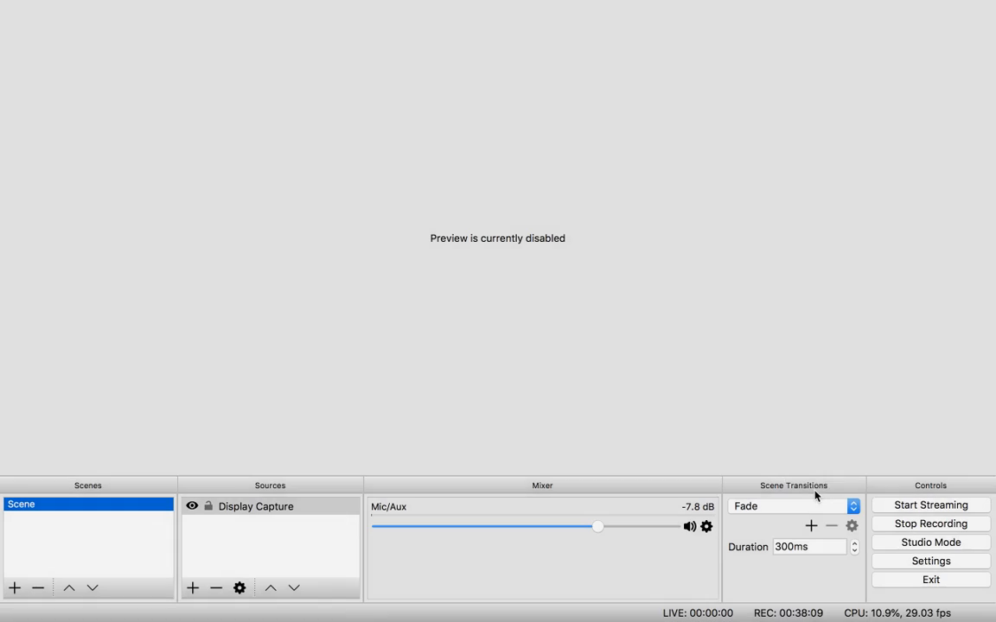